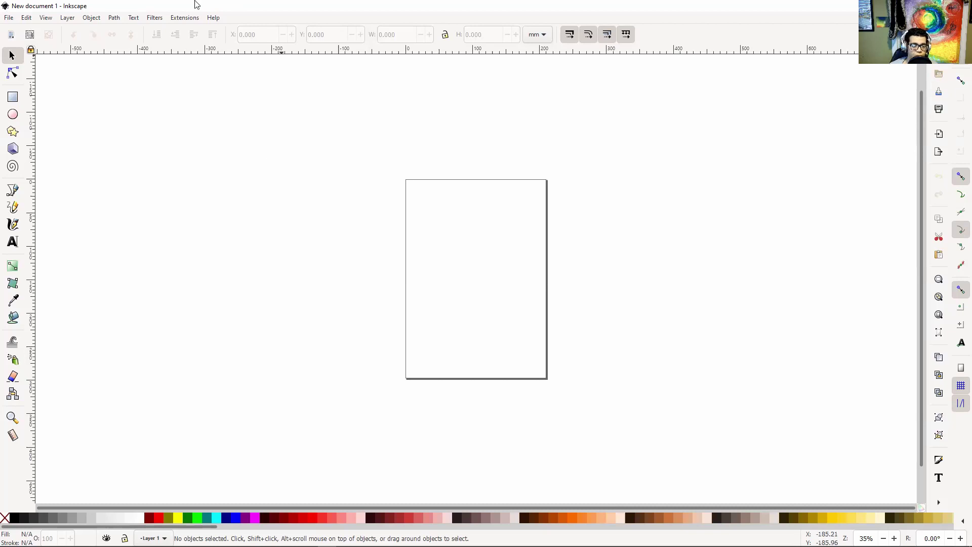
left_click(6, 19)
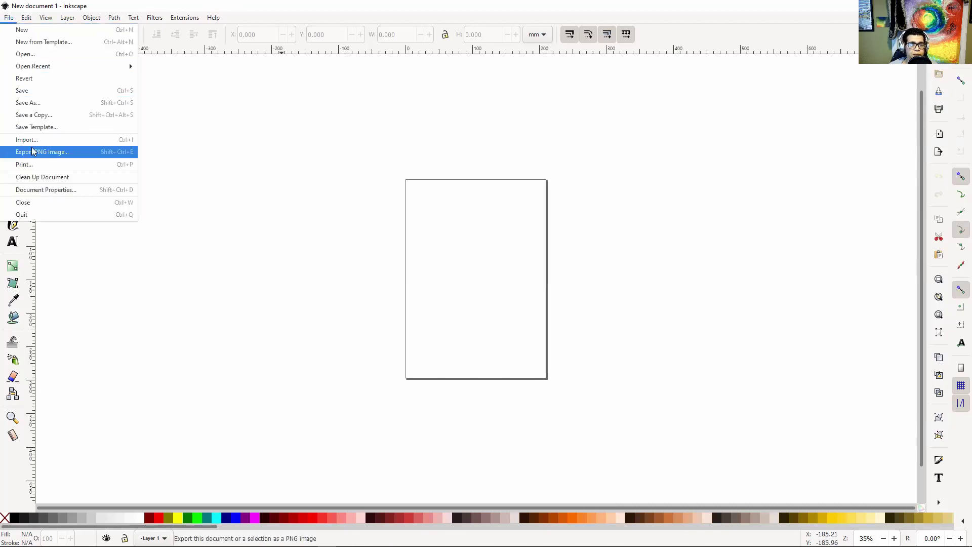
left_click(94, 195)
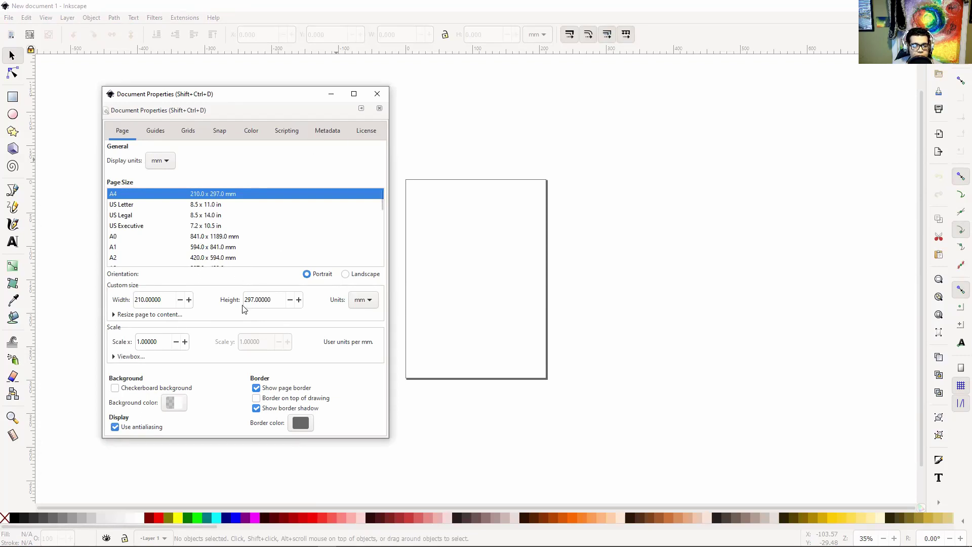
double_click(163, 306)
left_click(370, 304)
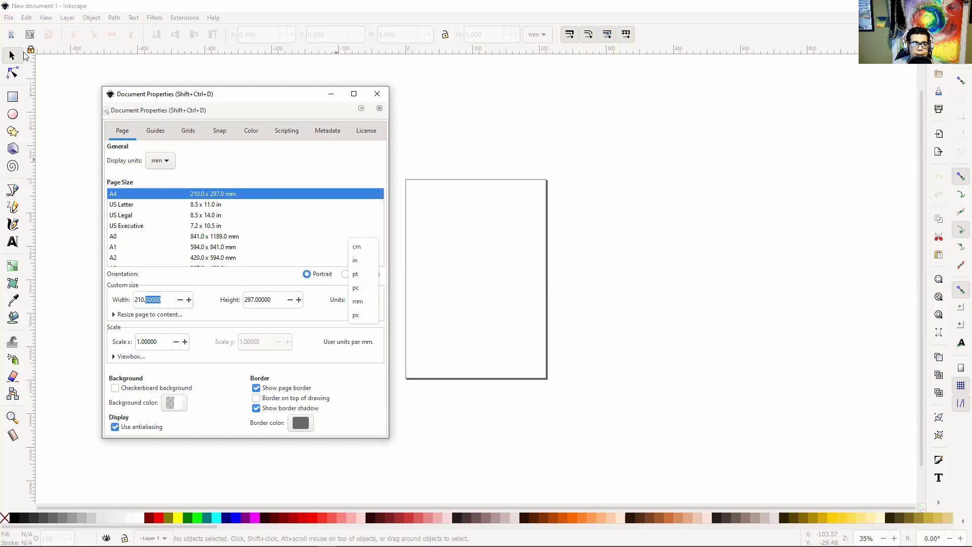
left_click(375, 94)
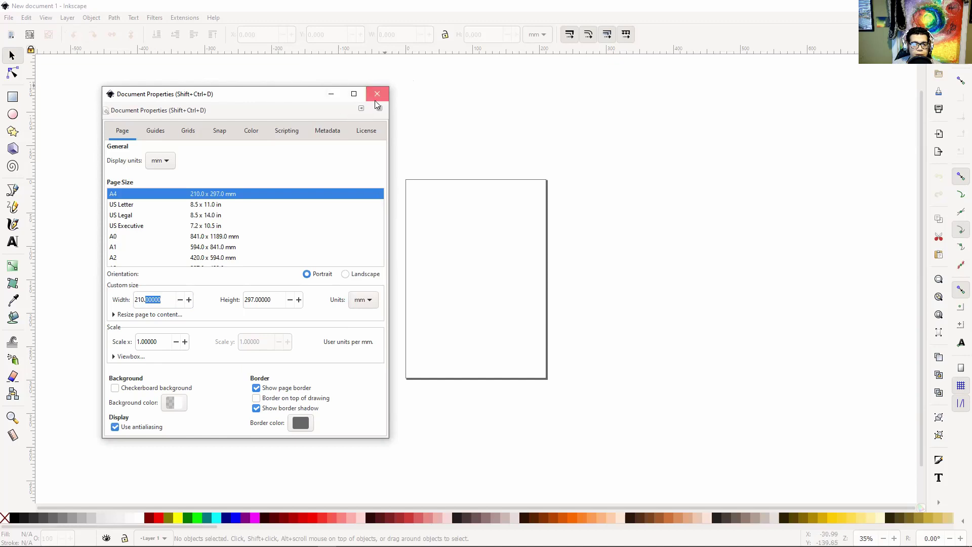
left_click(376, 100)
- Open the document properties and set the custom page size units to inches
left_click(9, 17)
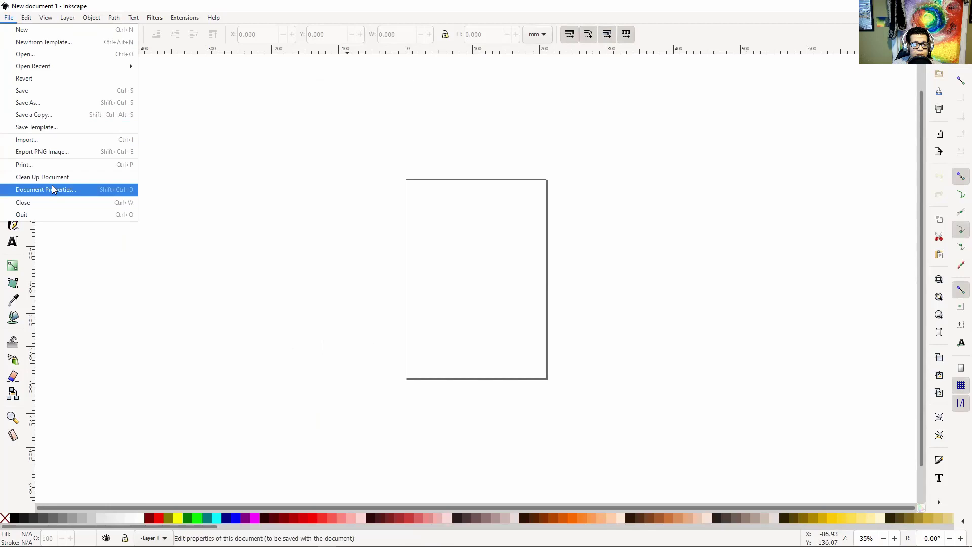
key("Return")
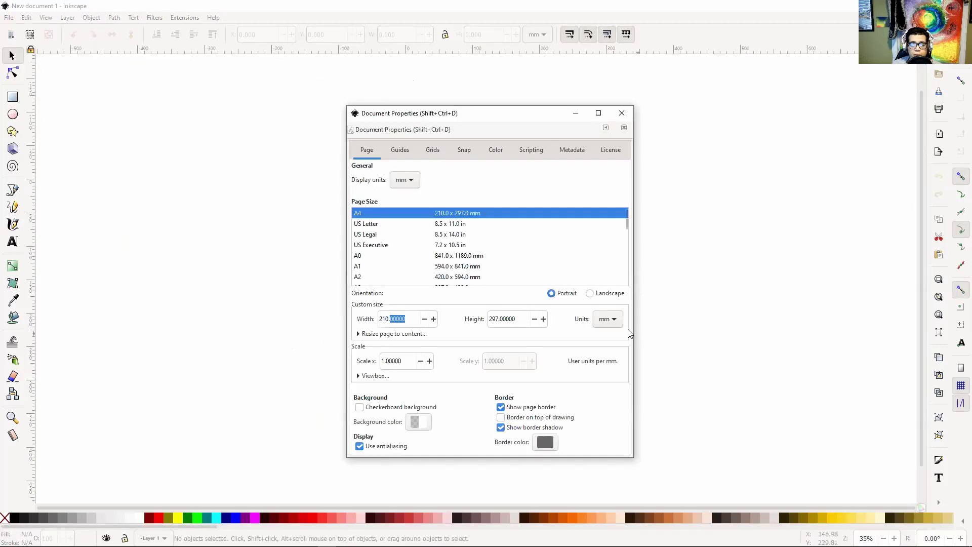
left_click(610, 319)
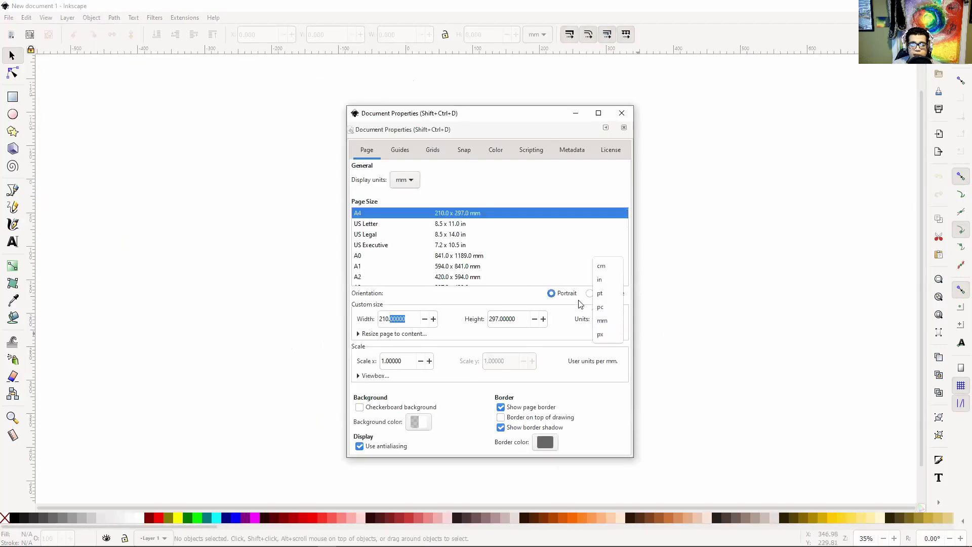
left_click(599, 280)
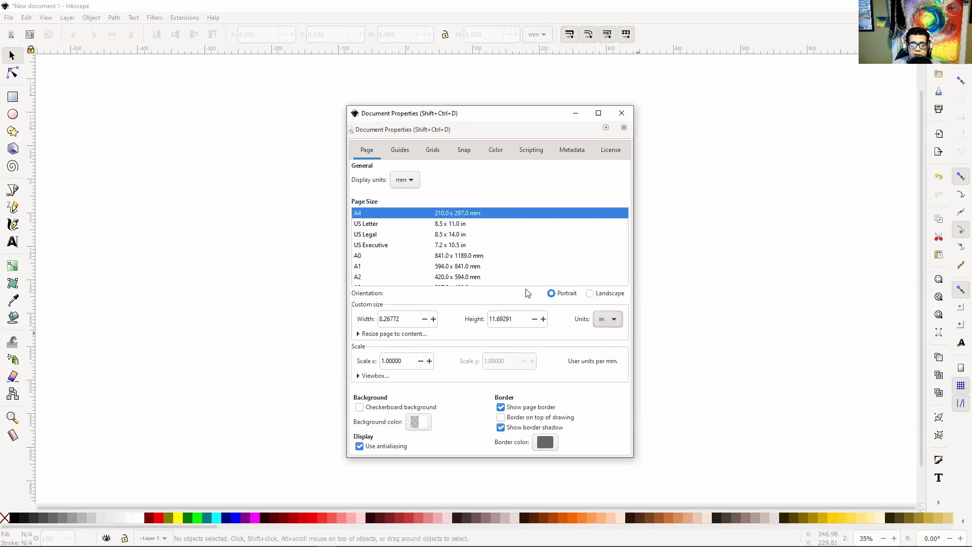
- Set the custom page size to 5 in wide and 8 in high and close the document properties
left_click(414, 320)
left_click(414, 320)
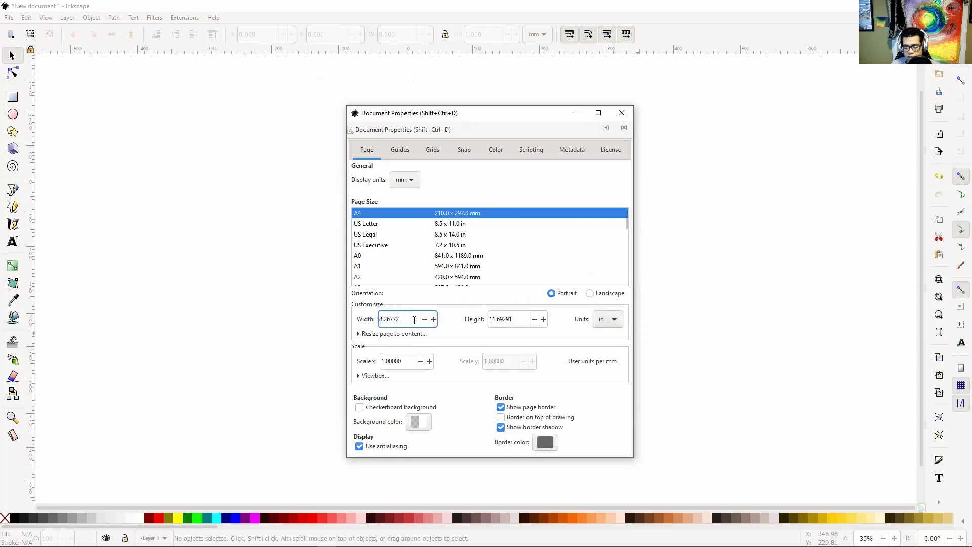
triple_click(413, 320)
type("5")
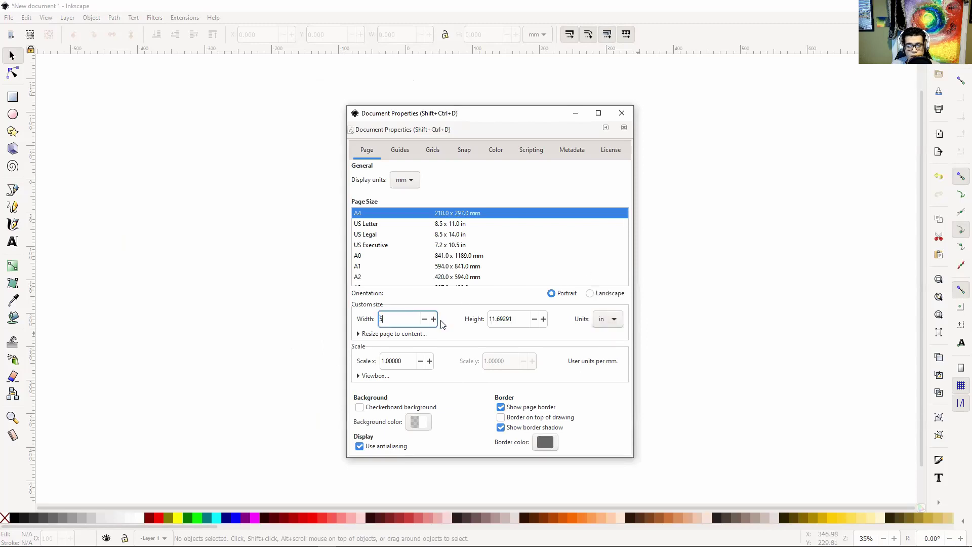
left_click(501, 314)
type("8")
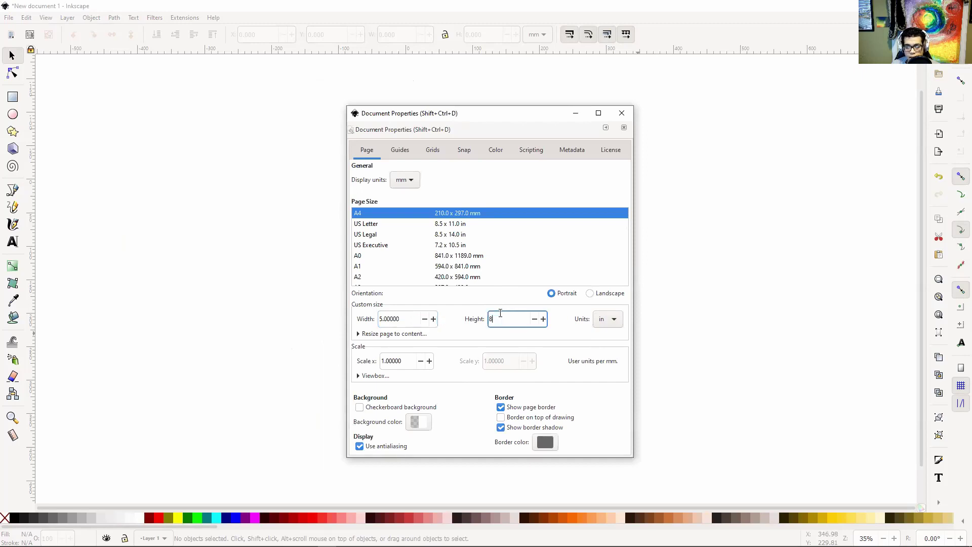
key("Return")
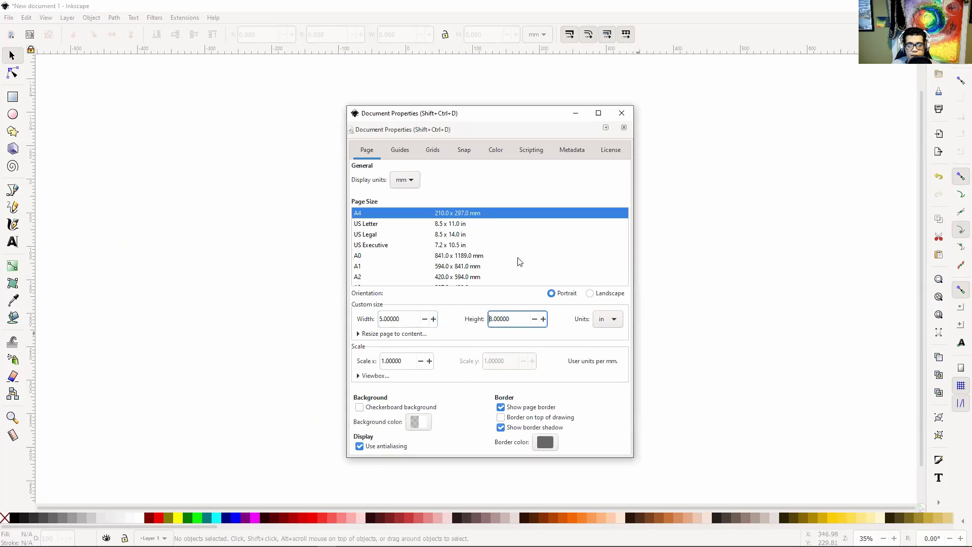
left_click(622, 117)
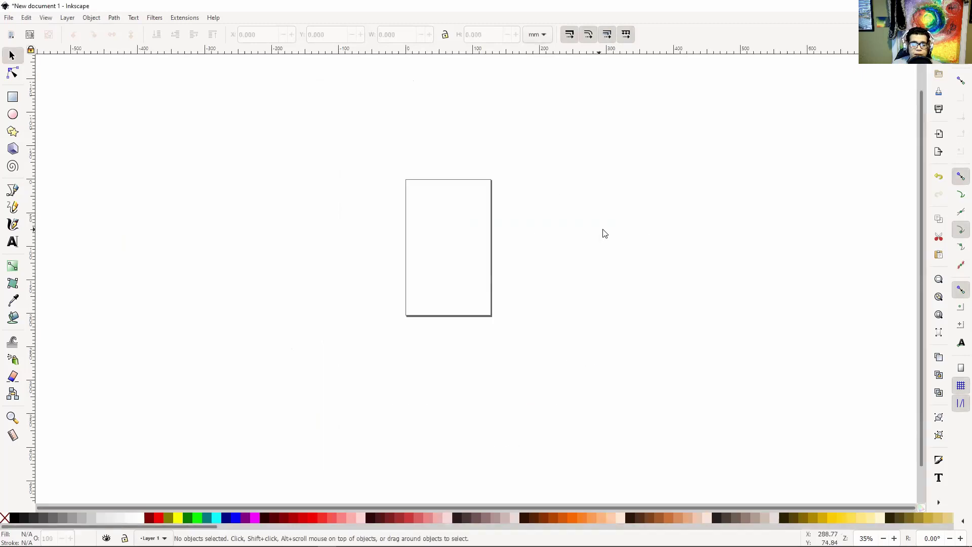
- Check the custom page size in the document properties
left_click(9, 17)
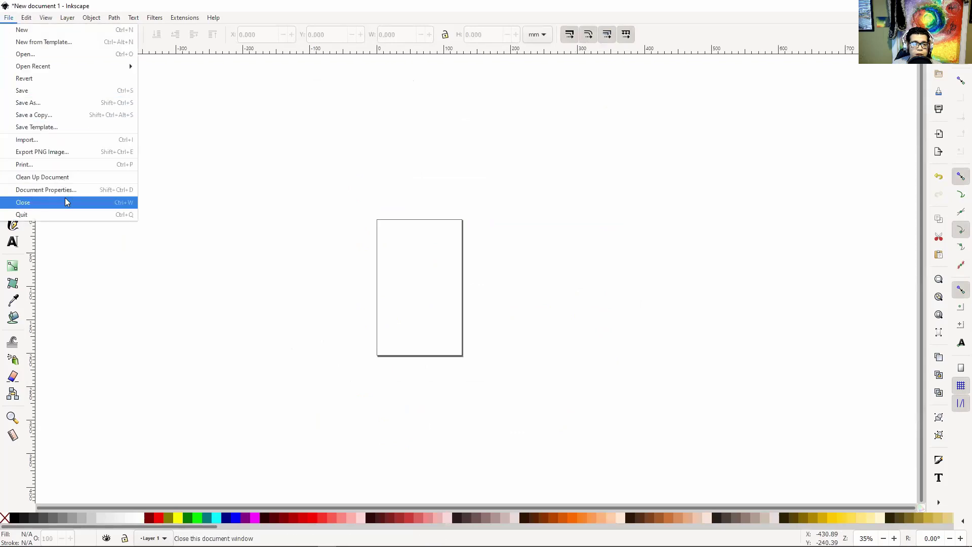
left_click(83, 190)
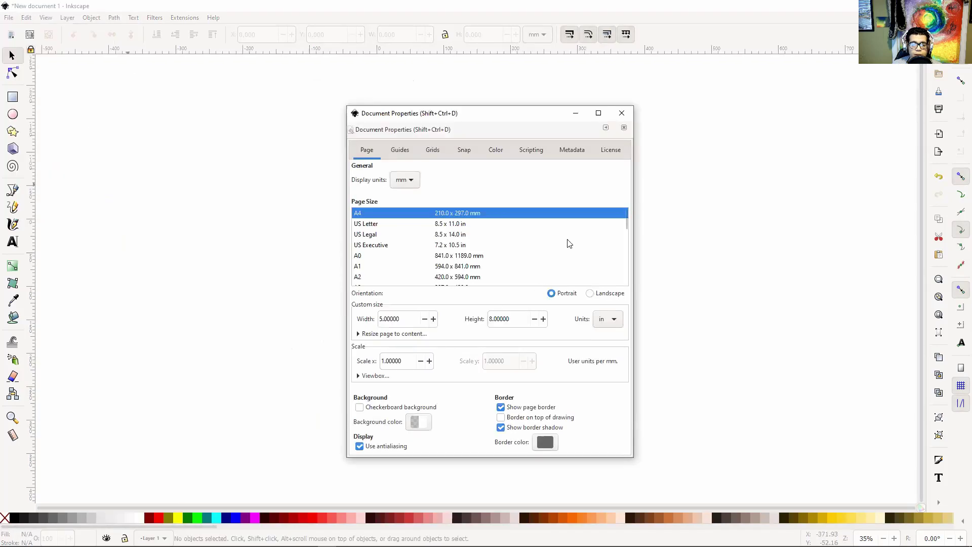
left_click(621, 117)
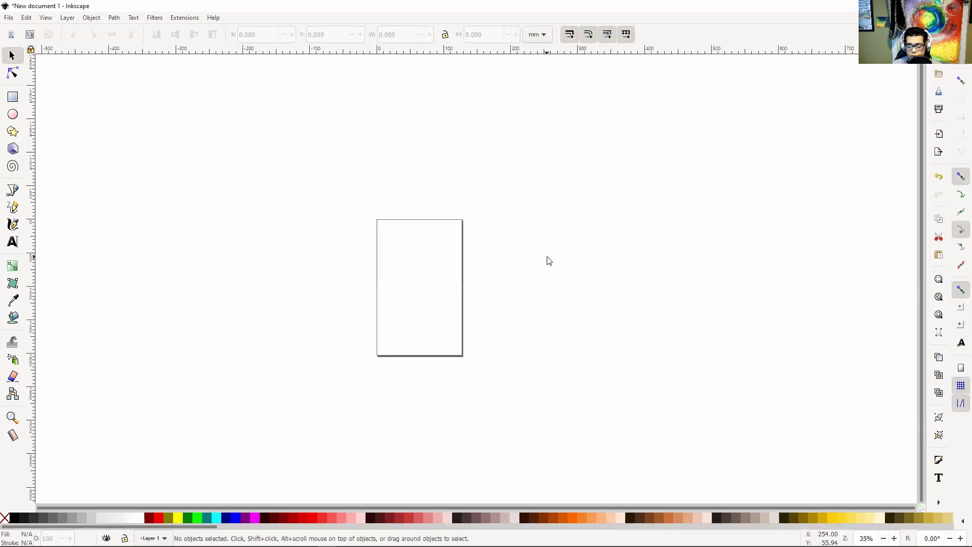
- Start a text object in the upper-left part of the page and paste the copied story text into it
key("plus")
key("plus")
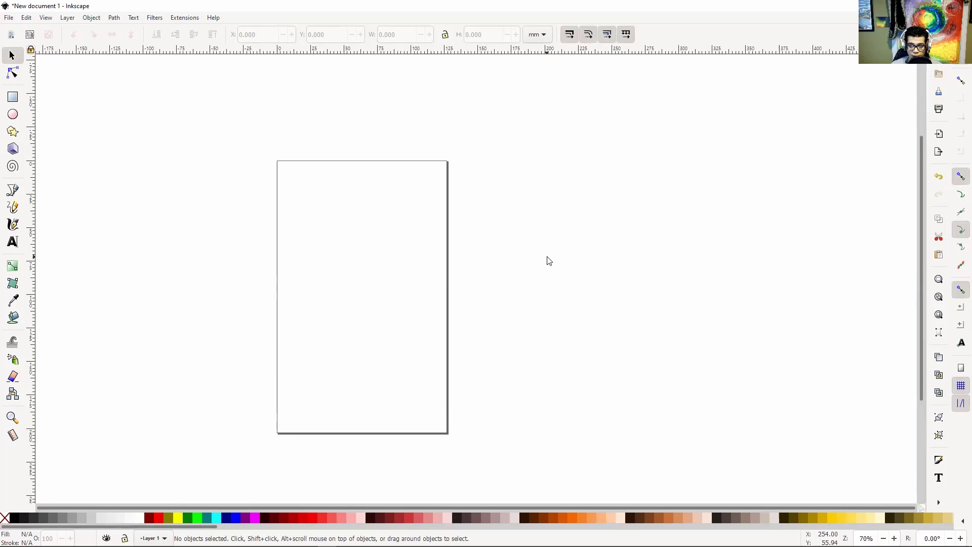
key("plus")
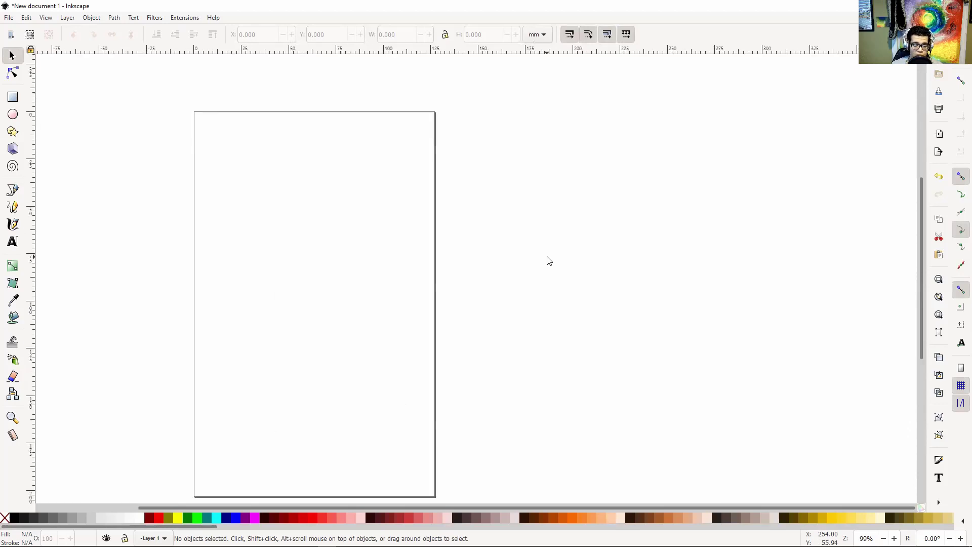
left_click_drag(548, 260, 622, 223)
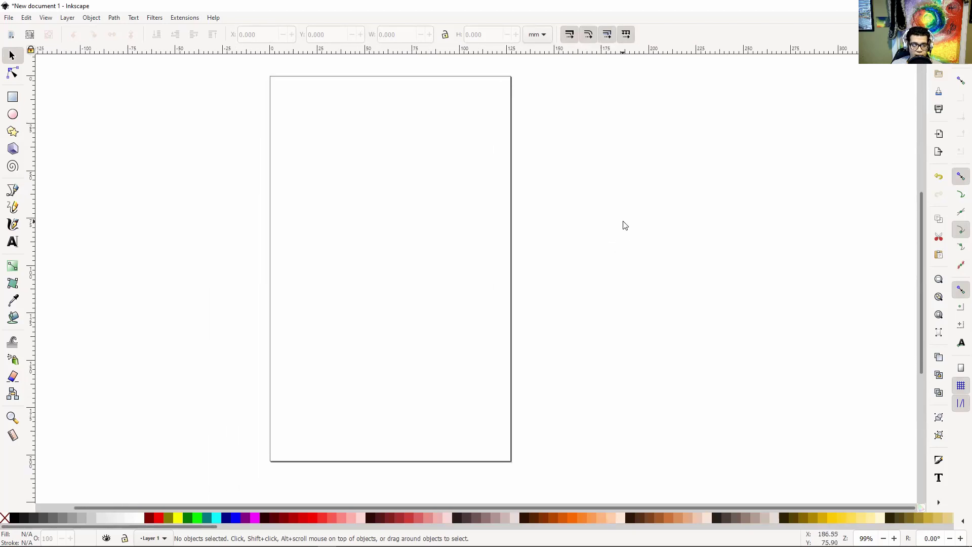
left_click_drag(716, 287, 727, 299)
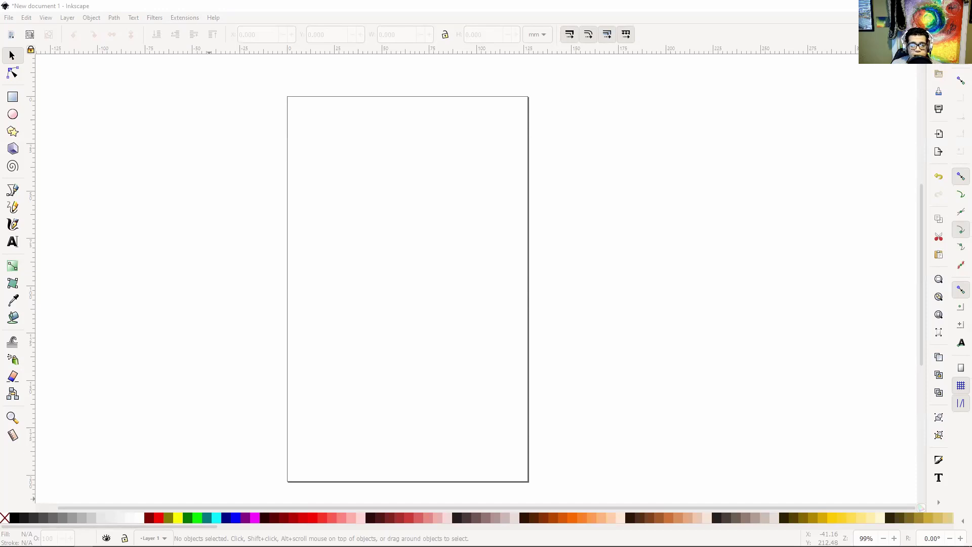
left_click(12, 243)
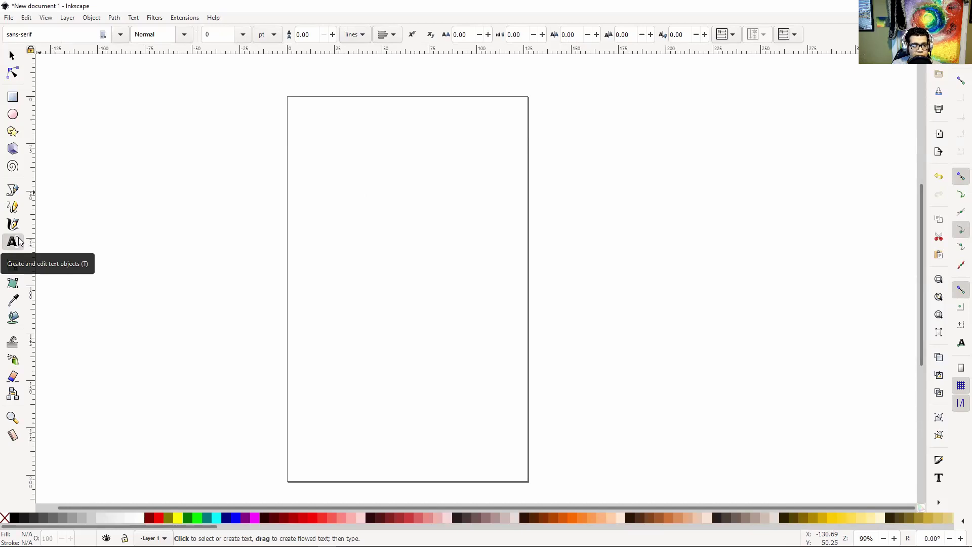
left_click(325, 167)
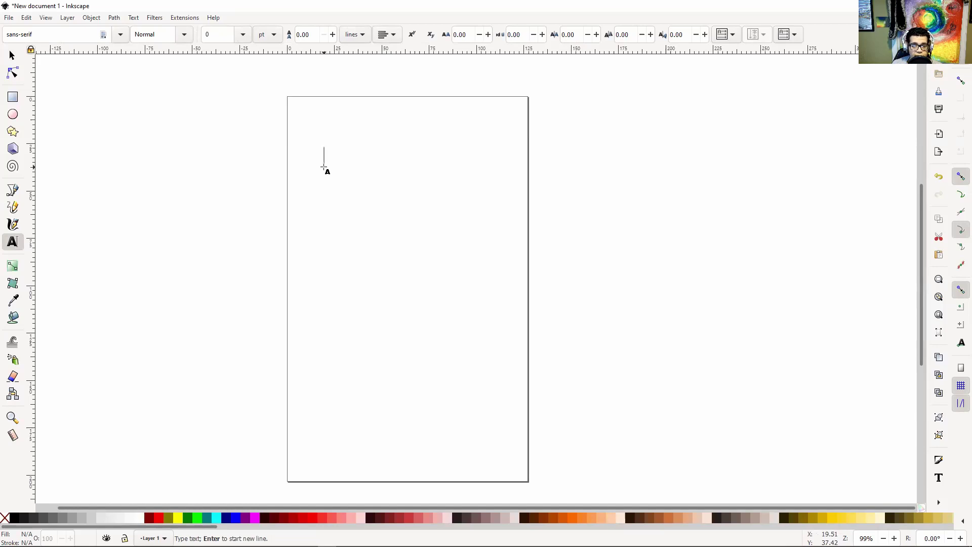
key("ctrl+v")
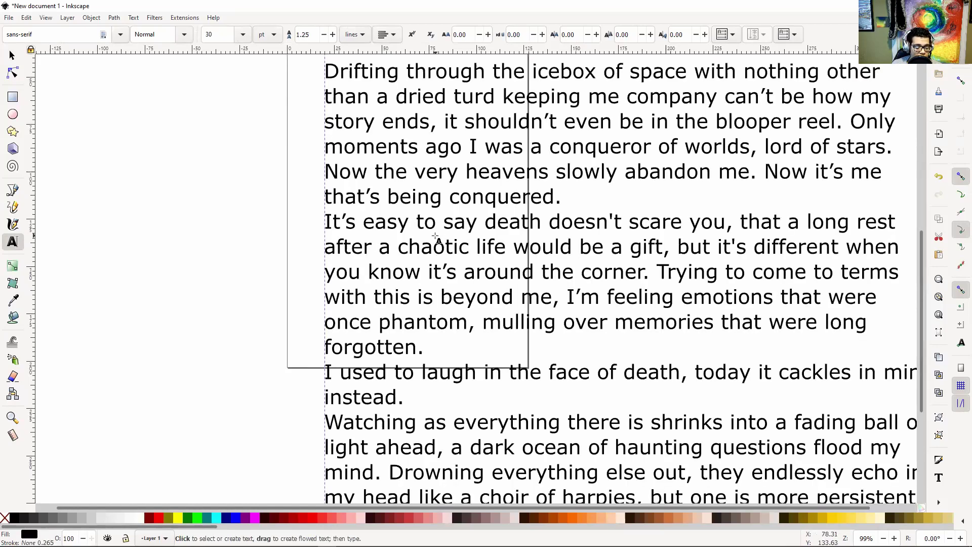
- Set the font size of all the pasted story text to 10 pt
key("ctrl+a")
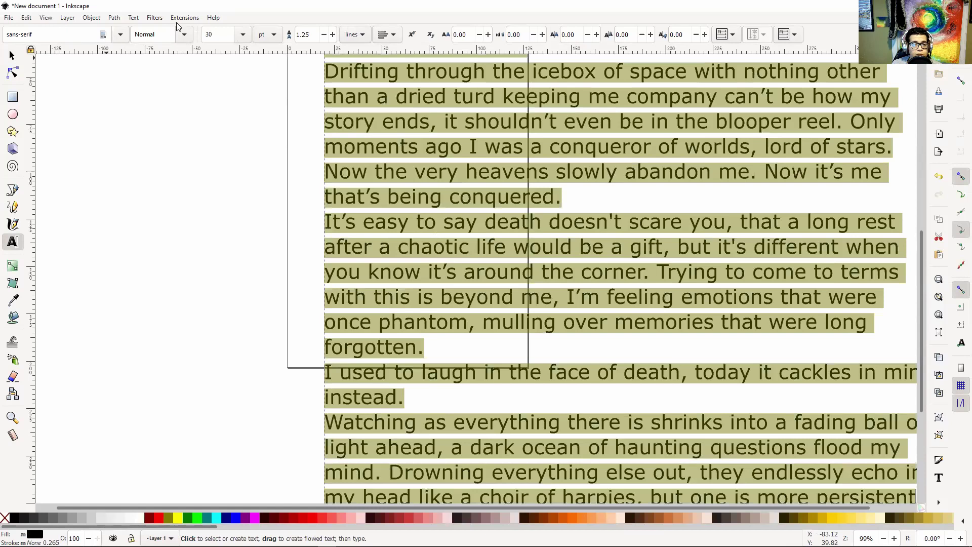
left_click(243, 35)
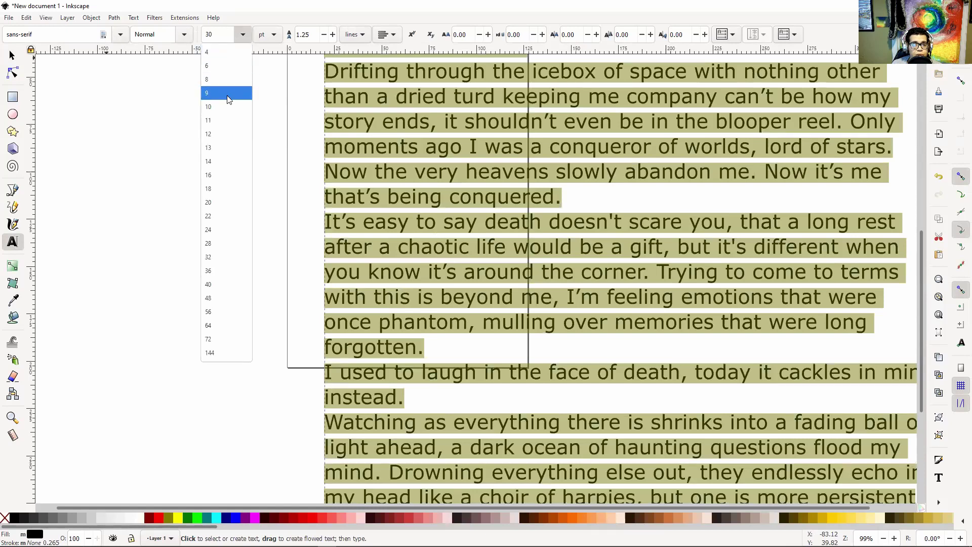
left_click(208, 107)
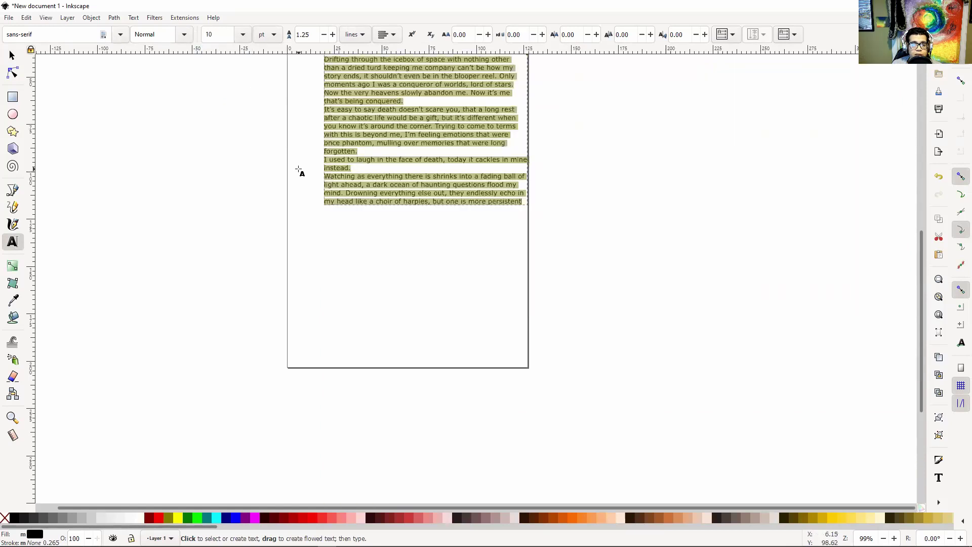
left_click_drag(299, 169, 267, 282)
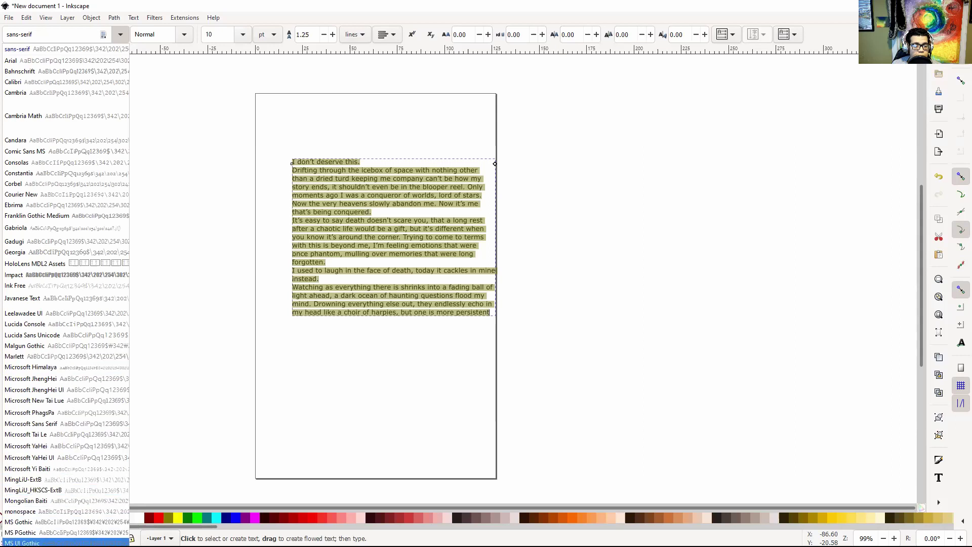
- Browse the installed font families for the selected story text without choosing one
left_click(336, 294)
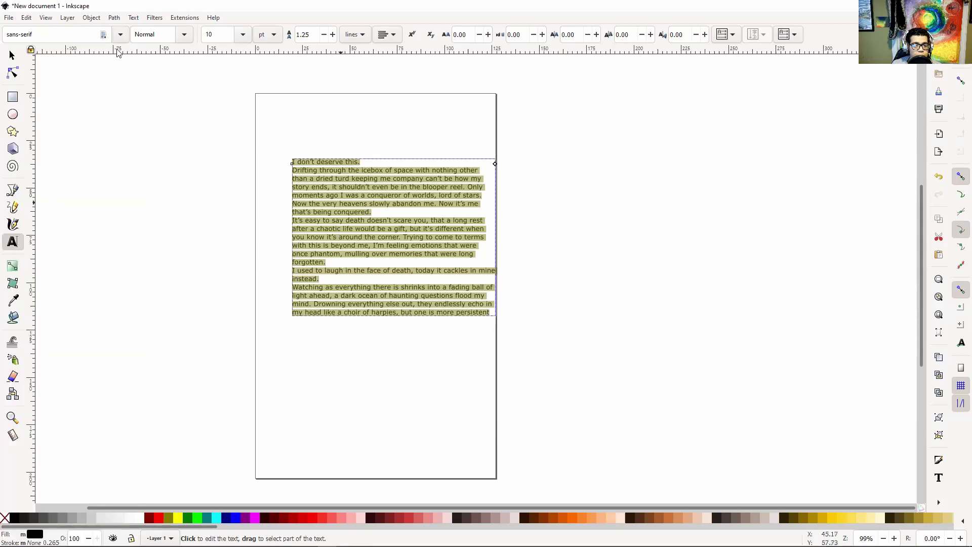
left_click(121, 34)
scroll(59, 395, "down", 3)
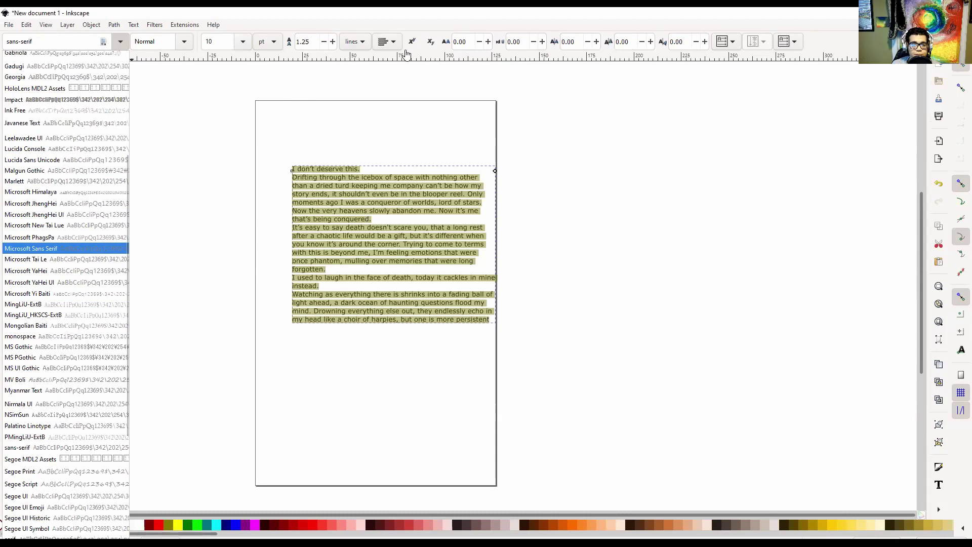
left_click(406, 54)
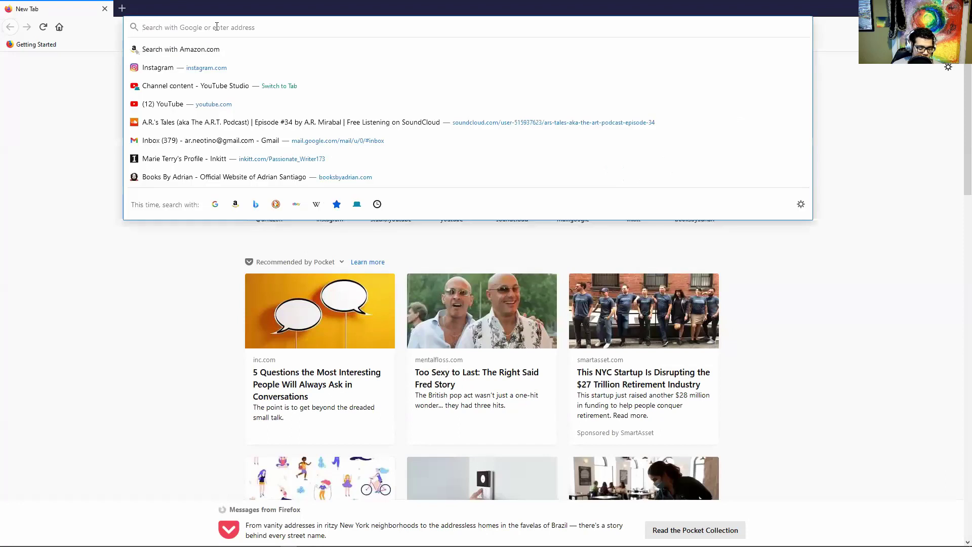
- In Firefox, search the web for "merriwether font" and open the Merriweather page on Google Fonts
type("merri")
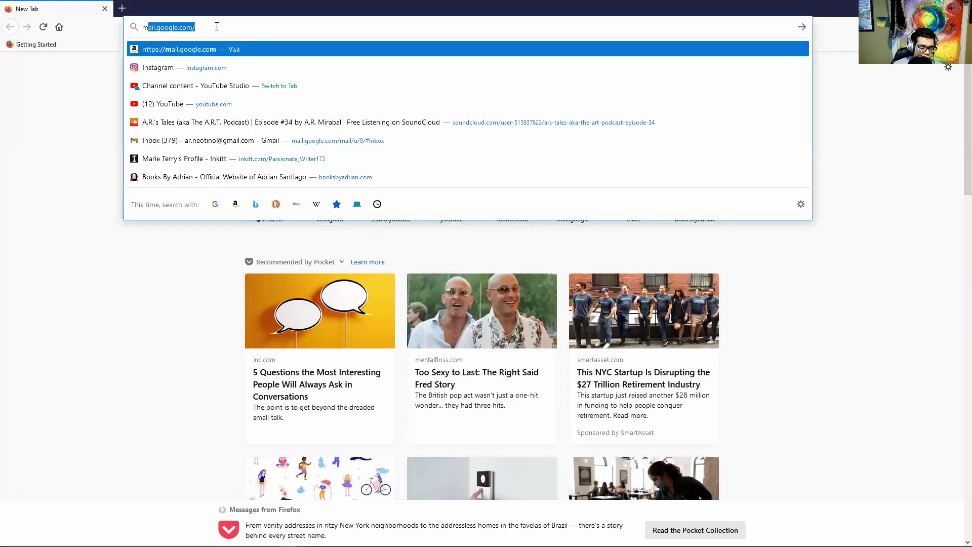
type("w")
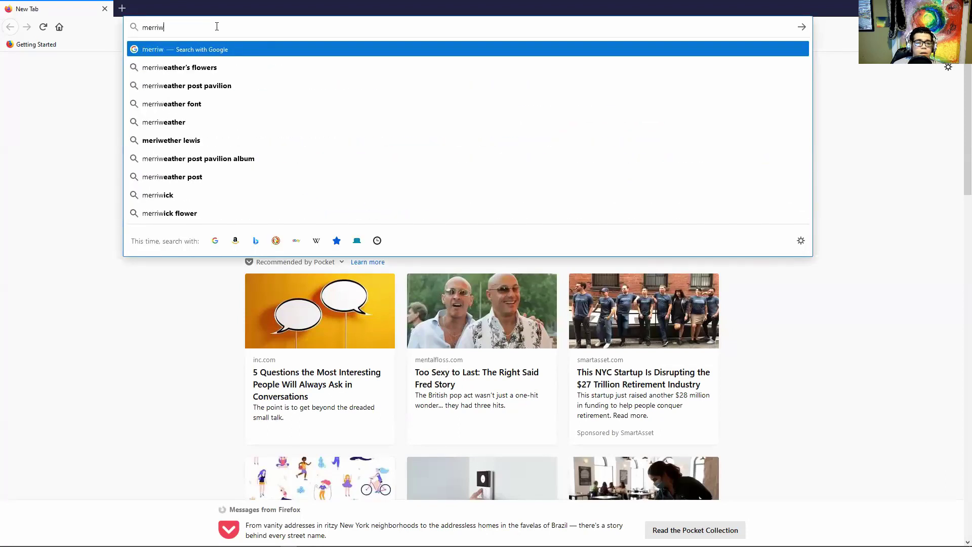
type("ether fo")
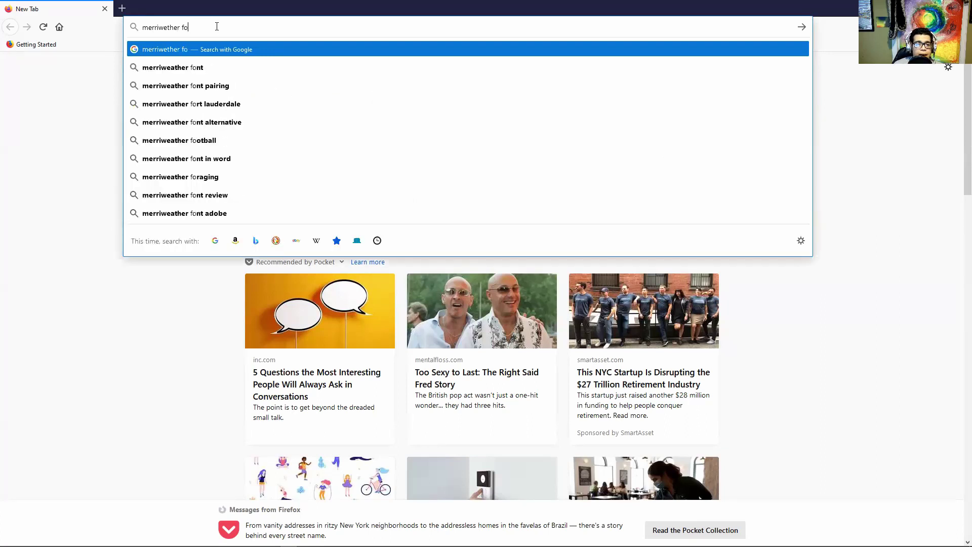
type("nt")
key("Return")
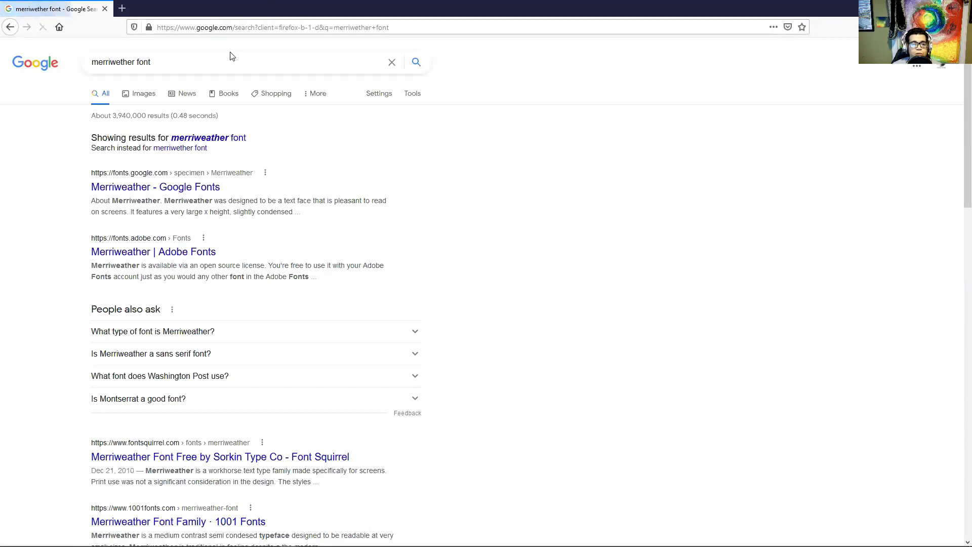
left_click(206, 192)
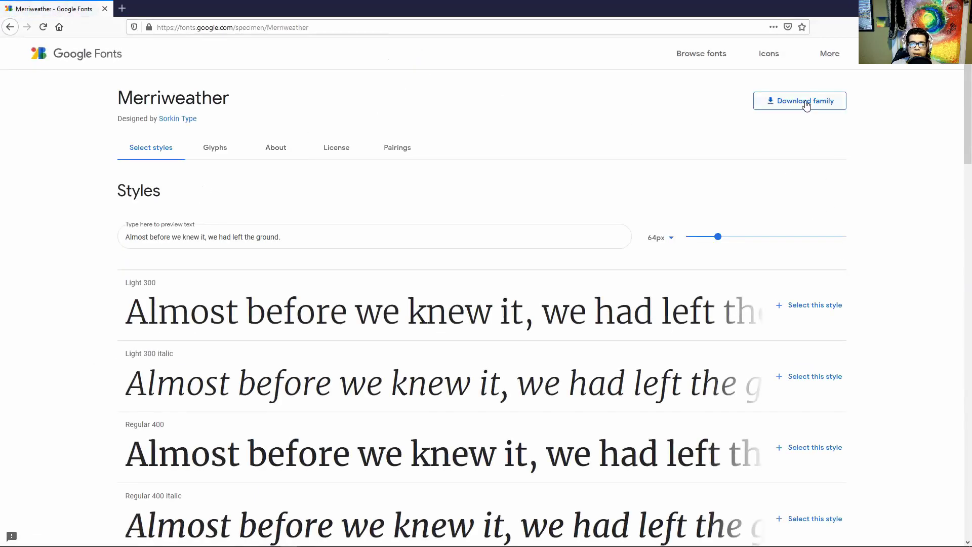
- Download the Merriweather font family and save Merriweather.zip as a file
left_click(806, 103)
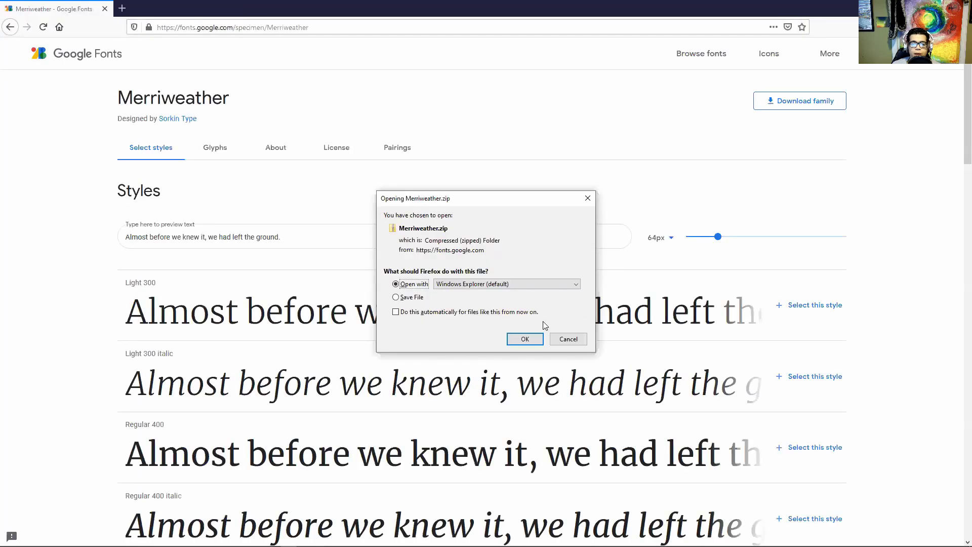
left_click(455, 299)
left_click(526, 336)
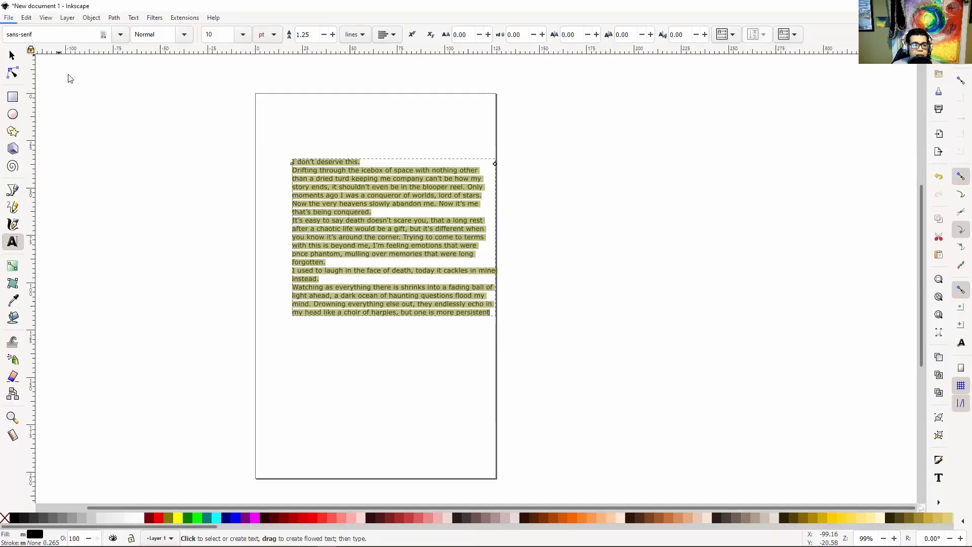
- In Inkscape, save the document on the Desktop as an Inkscape SVG named "Text Break Mock Up"
left_click(26, 17)
left_click(8, 18)
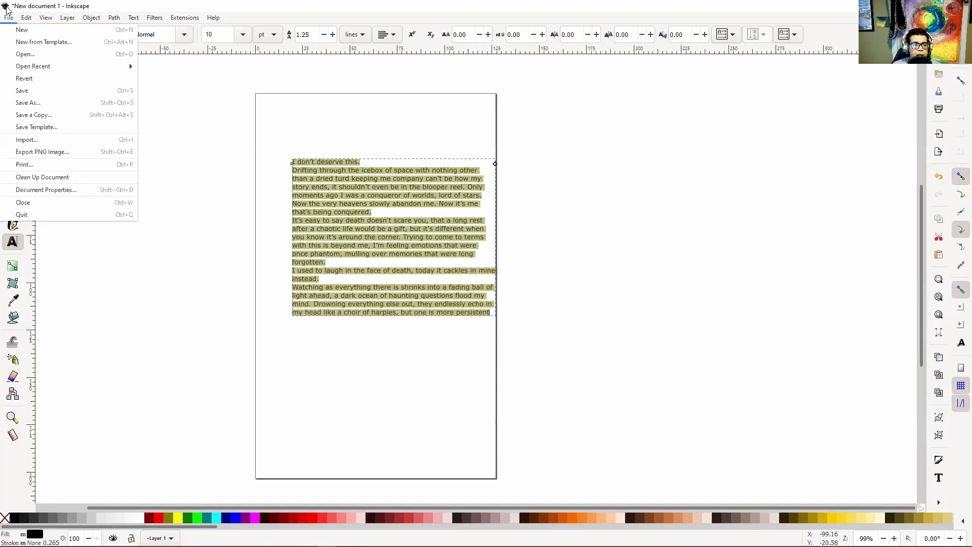
left_click(70, 104)
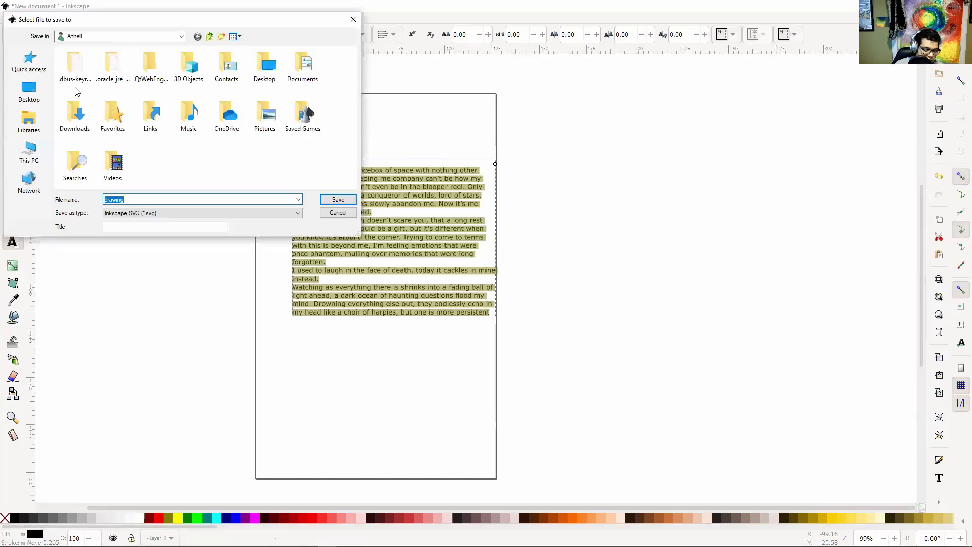
type("A")
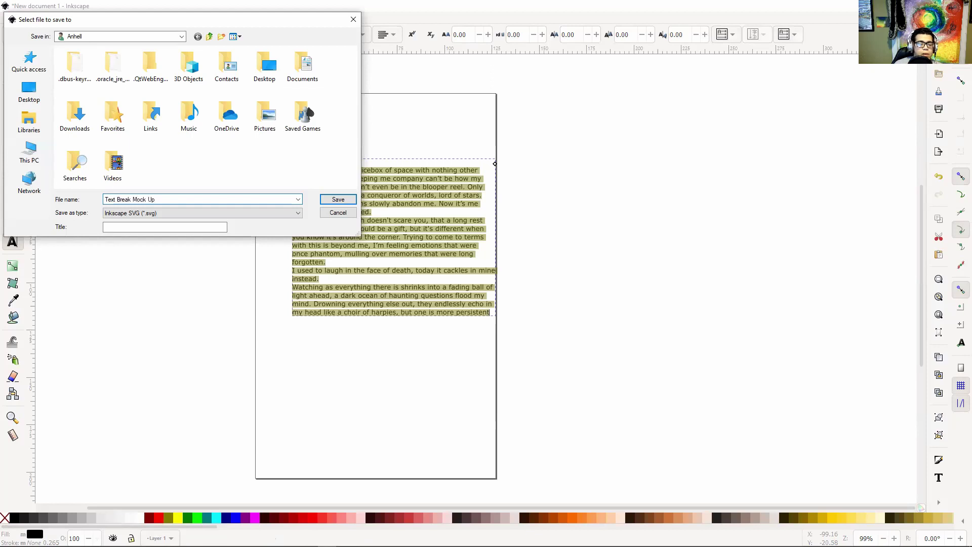
left_click(29, 90)
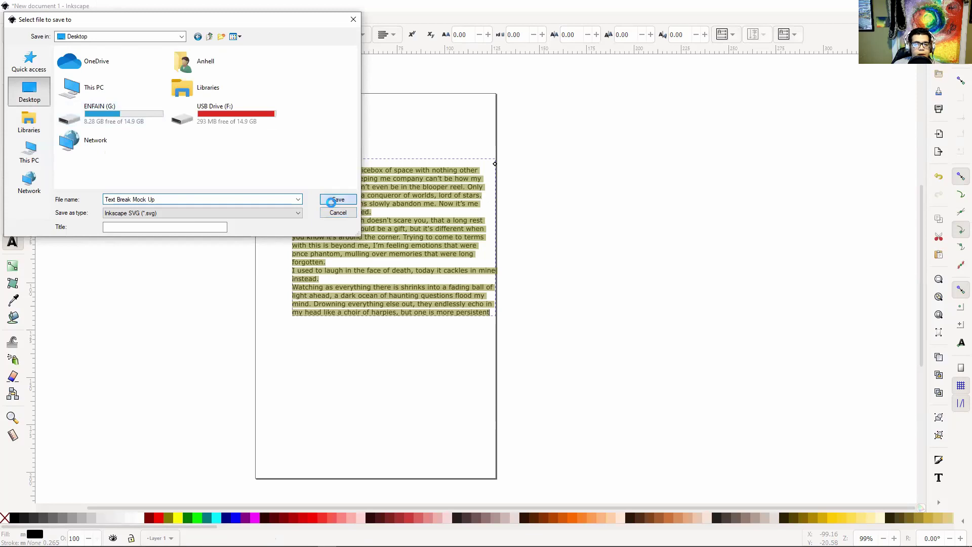
left_click(334, 200)
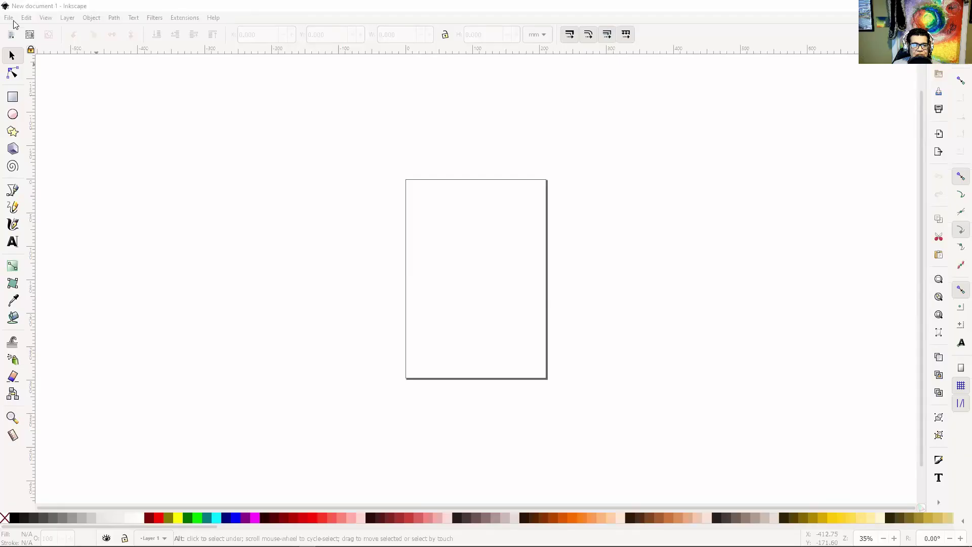
- Reopen the recent file Text Break Mock Up.svg and set all of its story text in the Merriweather font
left_click(11, 19)
mouse_move(85, 66)
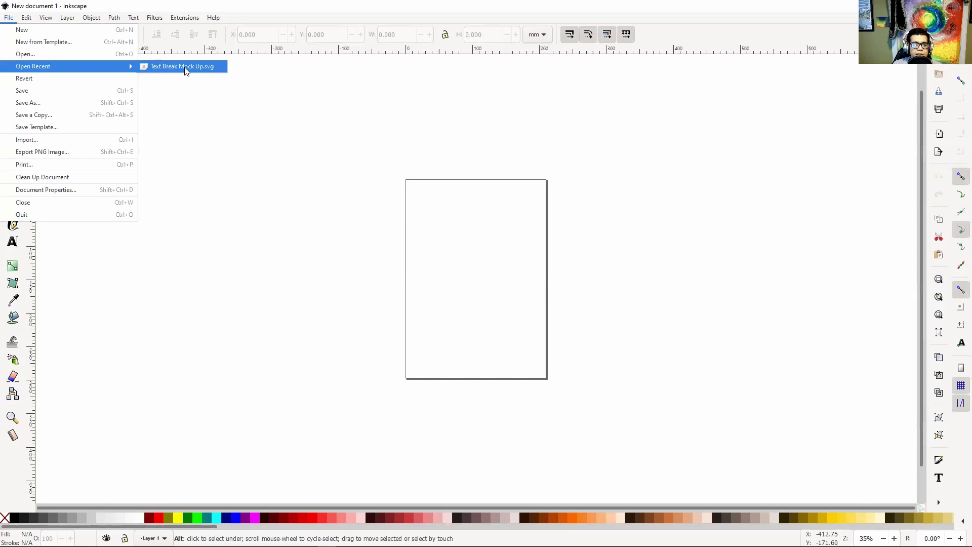
left_click(12, 242)
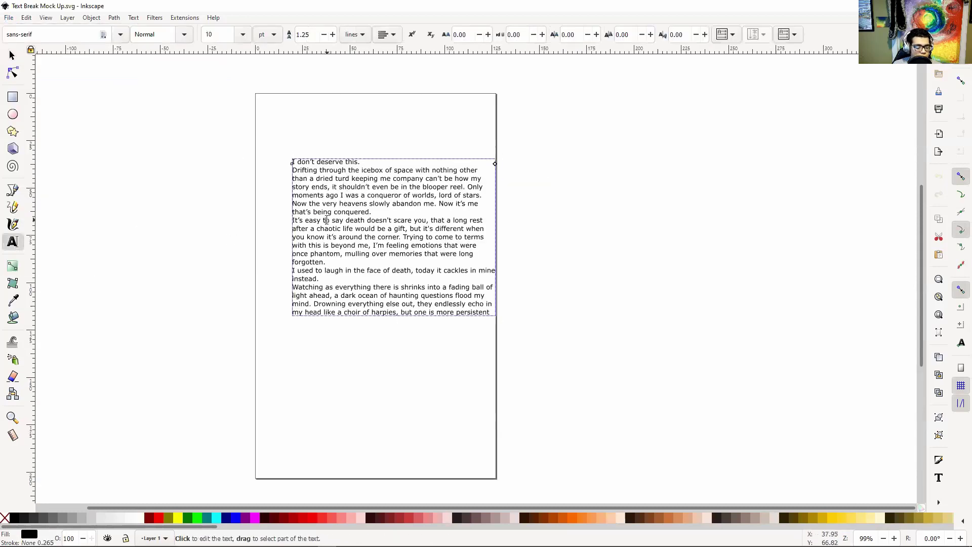
left_click(326, 220)
key("ctrl+a")
left_click(122, 38)
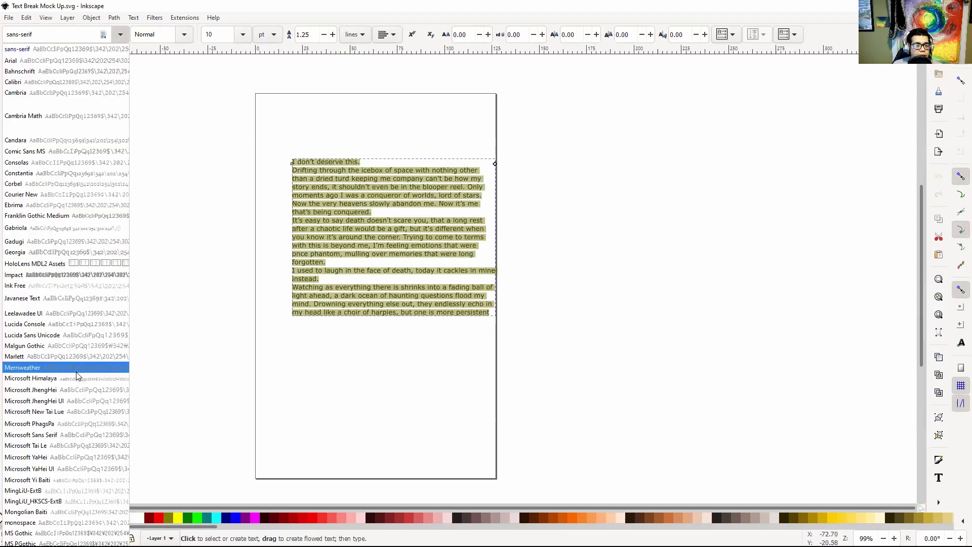
left_click(77, 370)
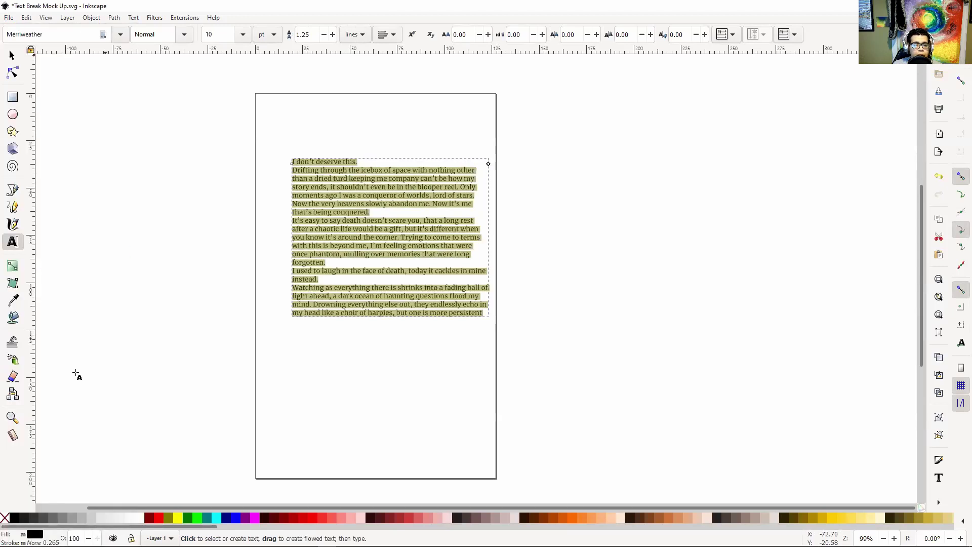
- Set the font size of all the story text to 11 pt
left_click(242, 35)
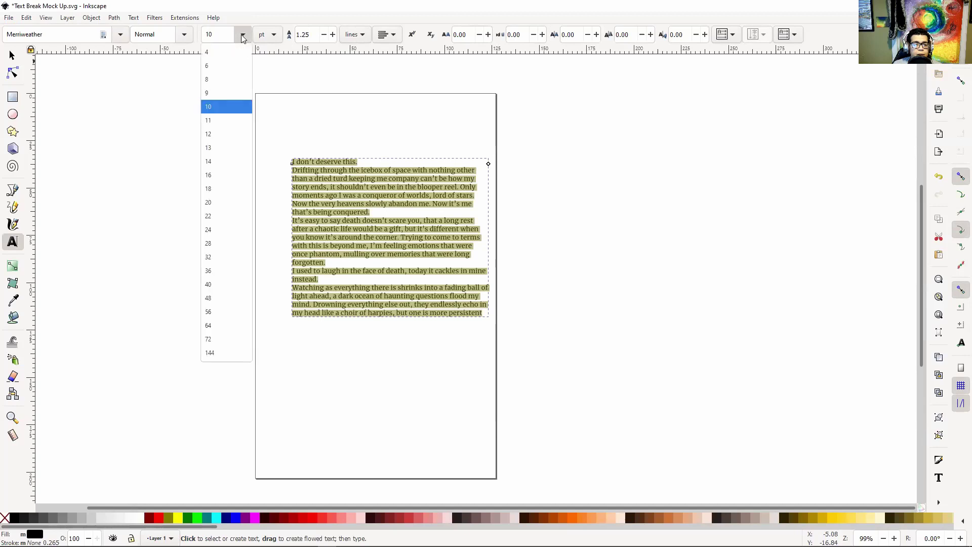
left_click(226, 126)
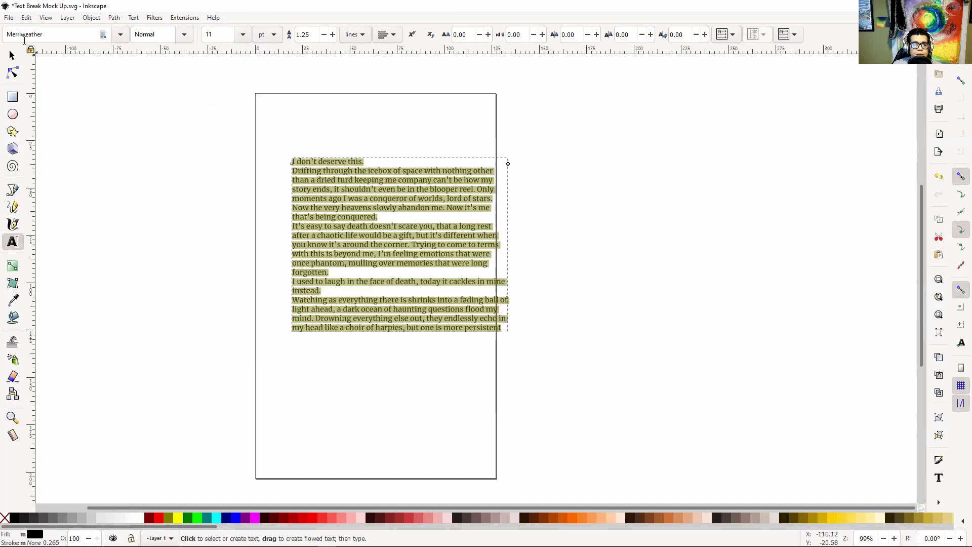
key("Escape")
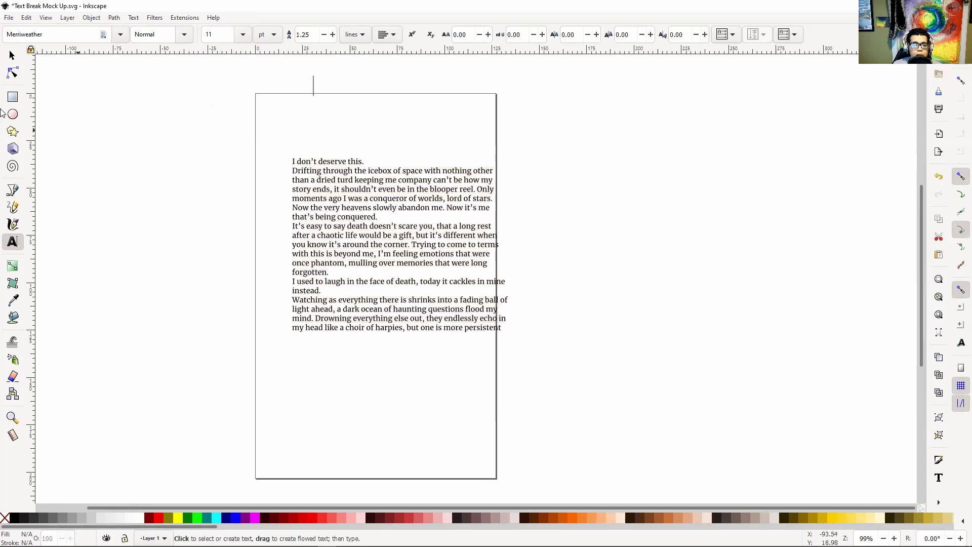
- Move the story text block fully inside the page, to about X 7.9 mm and Y 45.7 mm
left_click(13, 57)
double_click(423, 176)
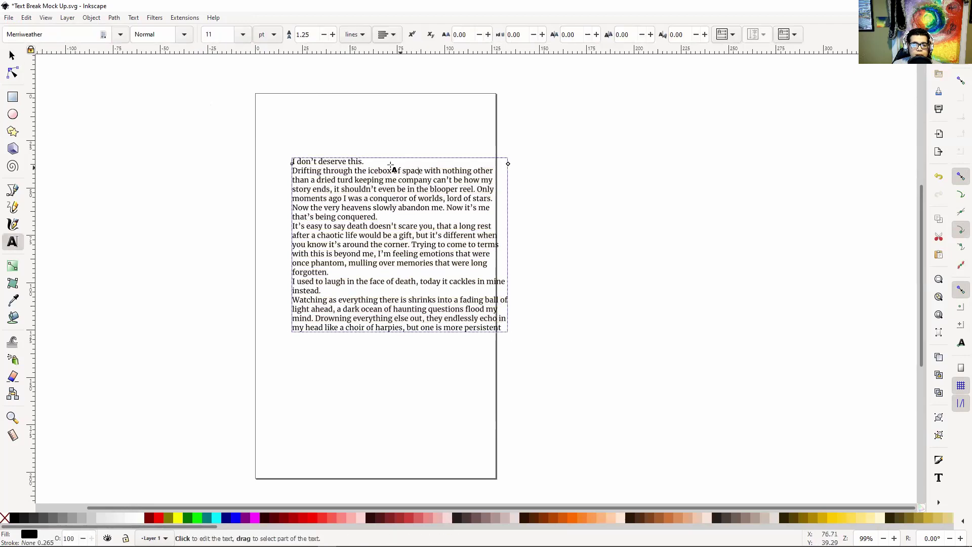
left_click(13, 55)
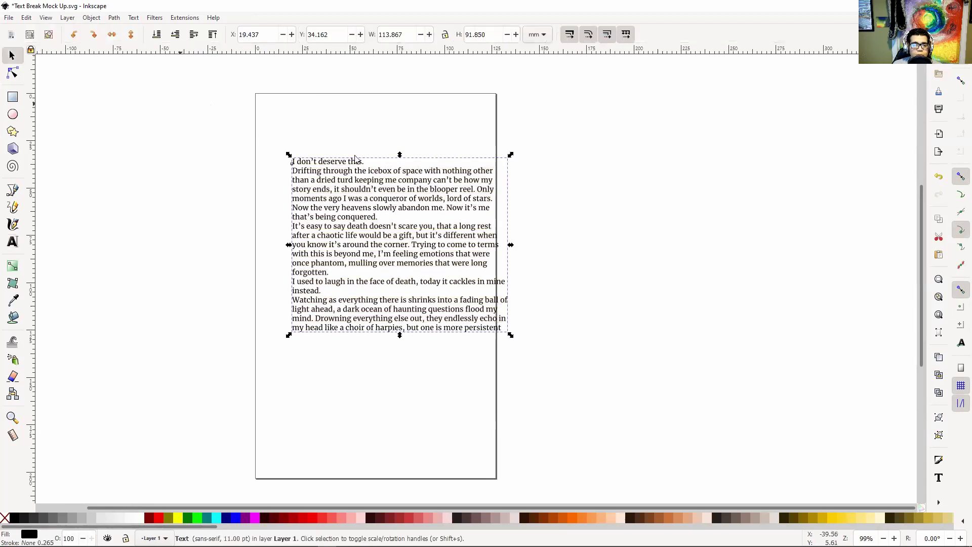
left_click_drag(414, 183, 386, 201)
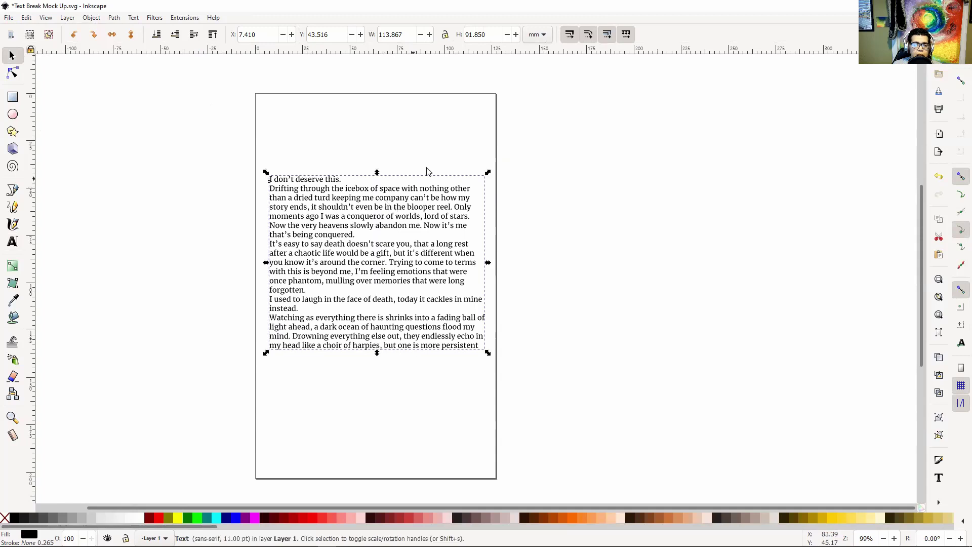
left_click(473, 139)
left_click_drag(460, 150, 478, 213)
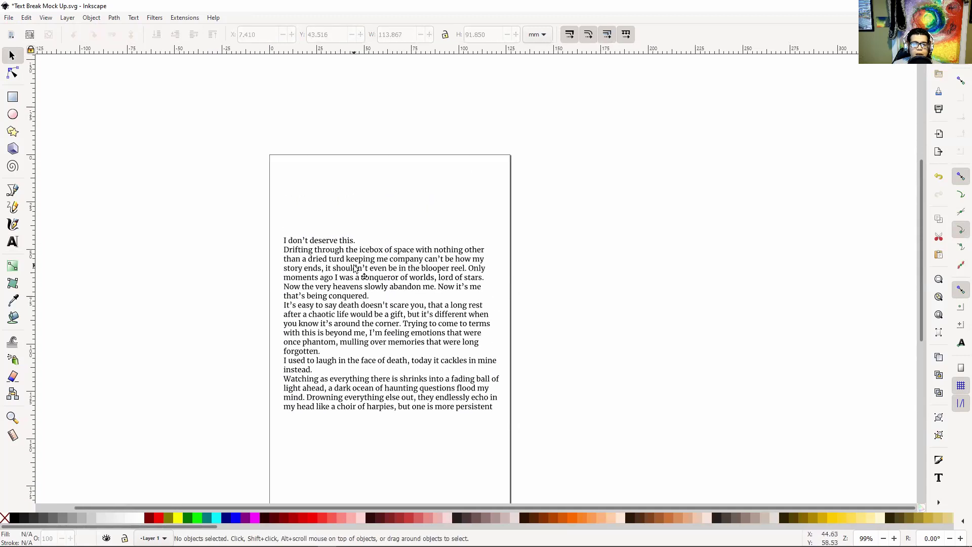
left_click(364, 273)
mouse_move(364, 273)
left_mouse_down()
mouse_move(374, 278)
mouse_move(359, 276)
mouse_move(361, 296)
mouse_move(366, 276)
left_mouse_up()
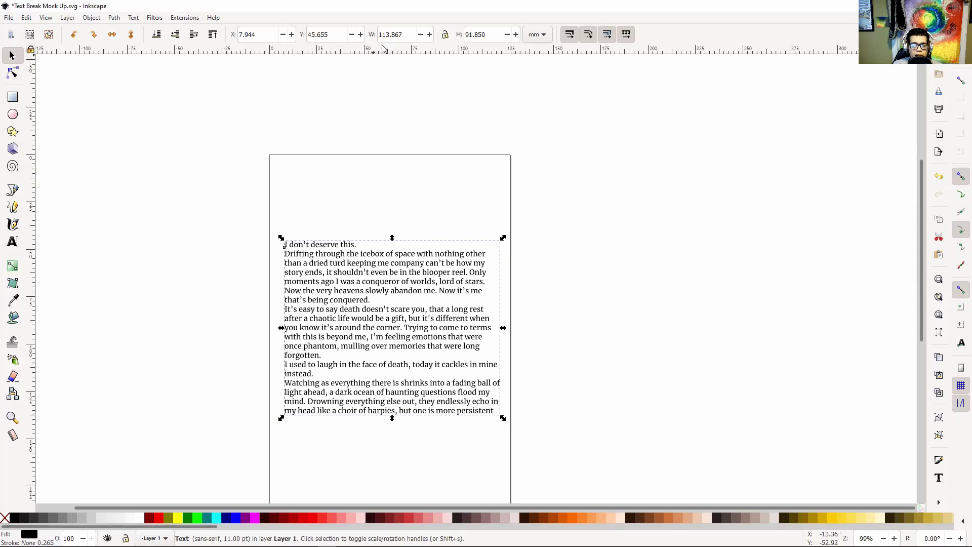
- Set the X position of the story text block to 6.544 mm
scroll(286, 43, "down", 4)
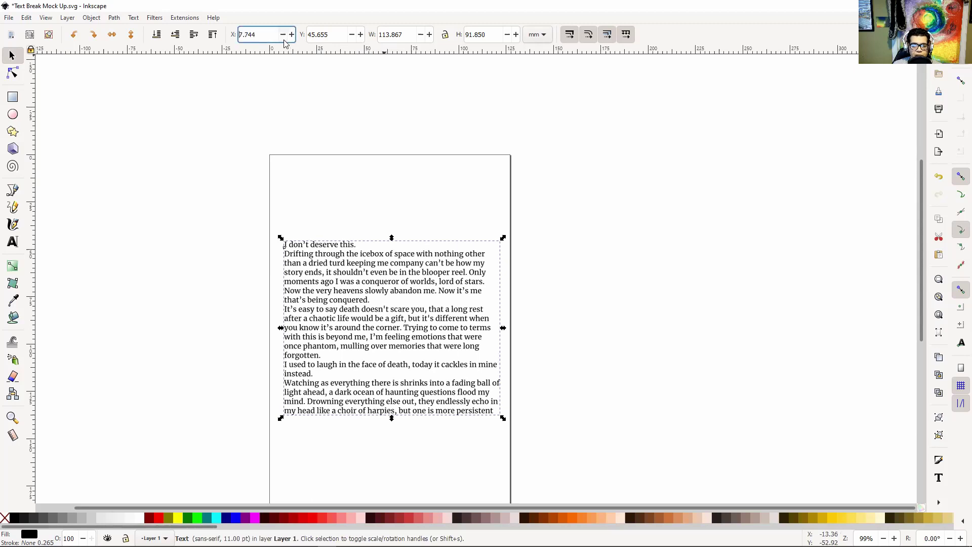
scroll(286, 44, "down", 7)
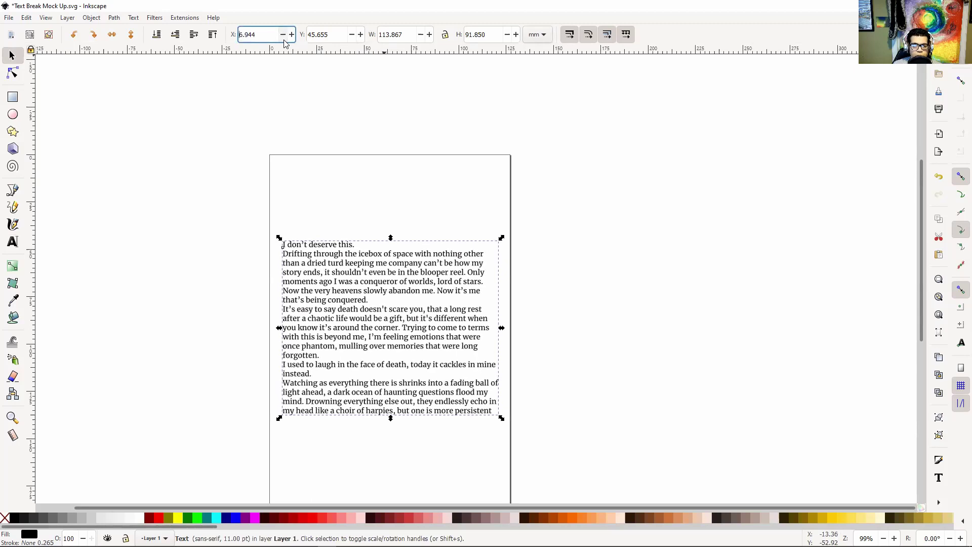
scroll(286, 44, "down", 1)
scroll(286, 43, "down", 2)
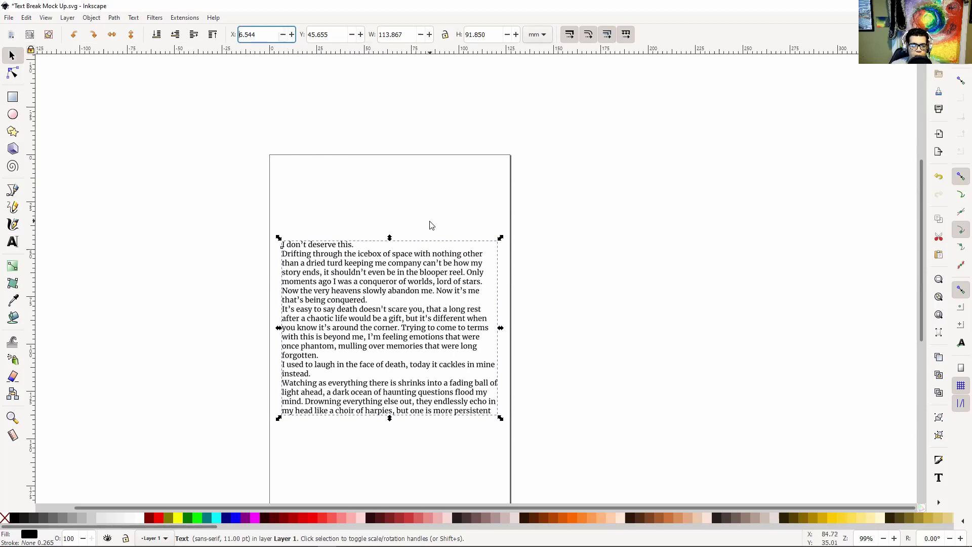
scroll(512, 184, "down", 2)
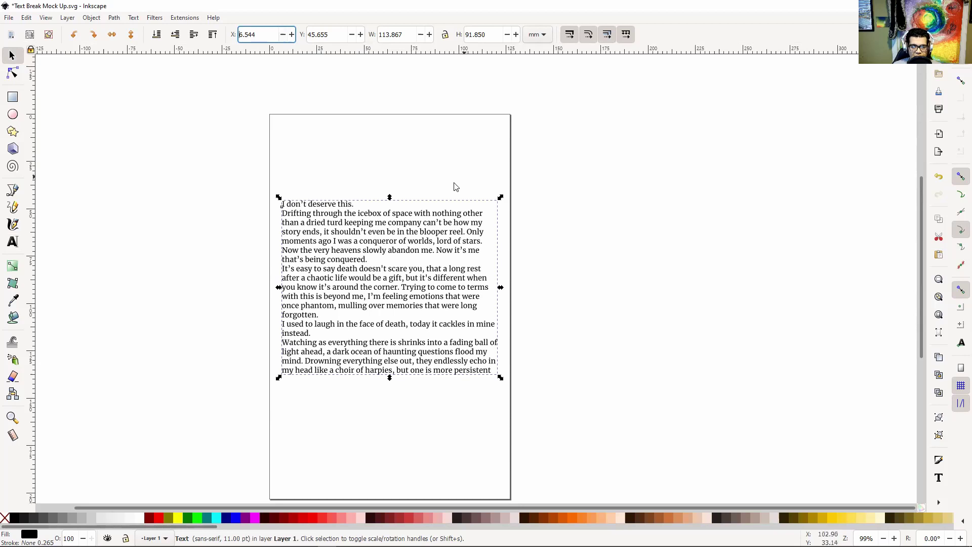
scroll(447, 248, "down", 6)
scroll(416, 336, "up", 8)
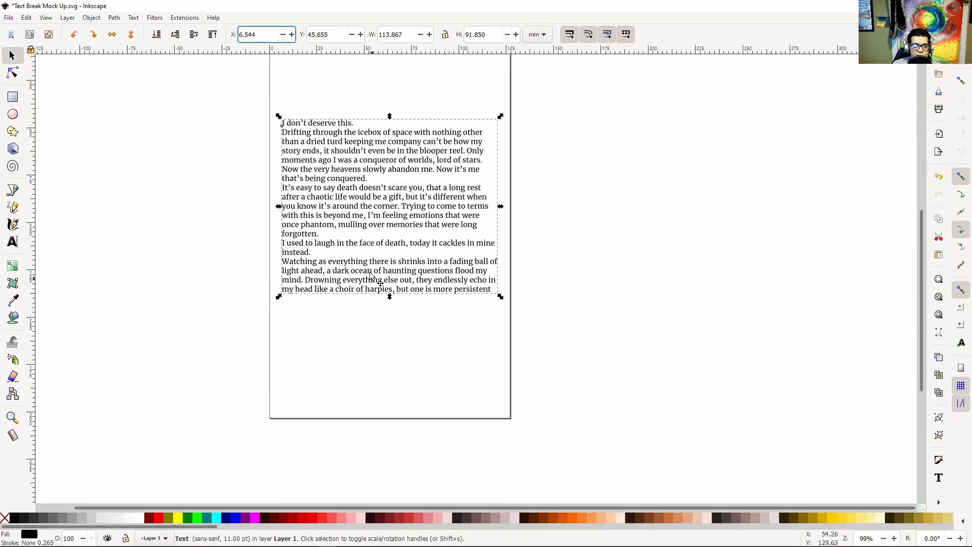
- Fine-tune the Y position of the story text block in small increments and deselect it
left_click(361, 34)
left_click(361, 35)
left_click(359, 36)
left_click(351, 34)
left_click(351, 34)
left_click(364, 164)
scroll(384, 216, "down", 1)
- Insert two blank lines after the paragraph ending in "forgotten." in the story text
left_click(13, 241)
left_click(363, 337)
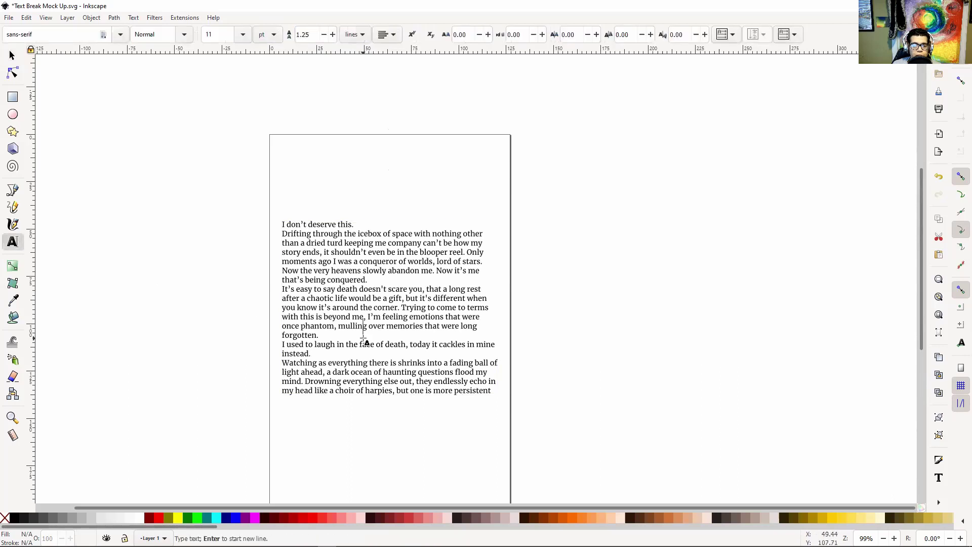
left_click(338, 327)
left_click(324, 330)
left_click(324, 334)
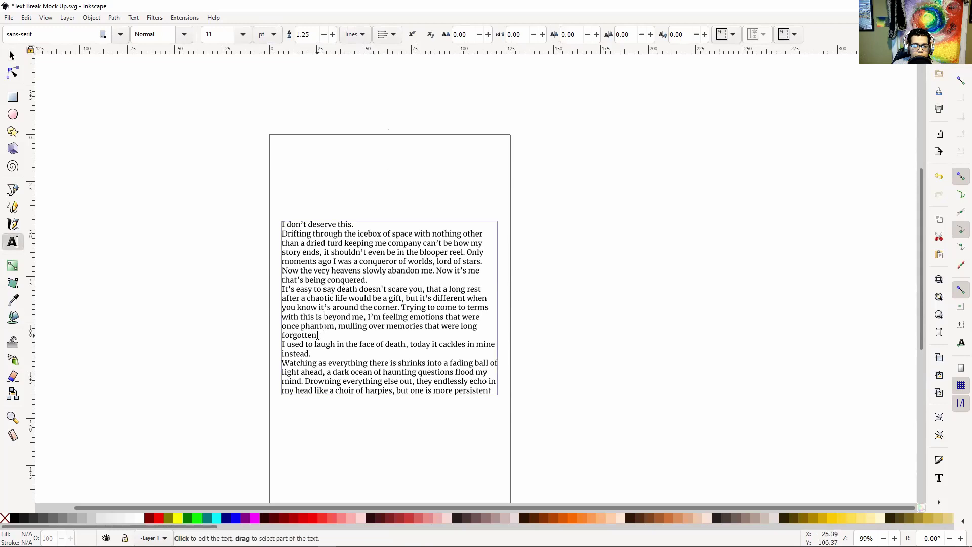
key("Return")
key("Return")
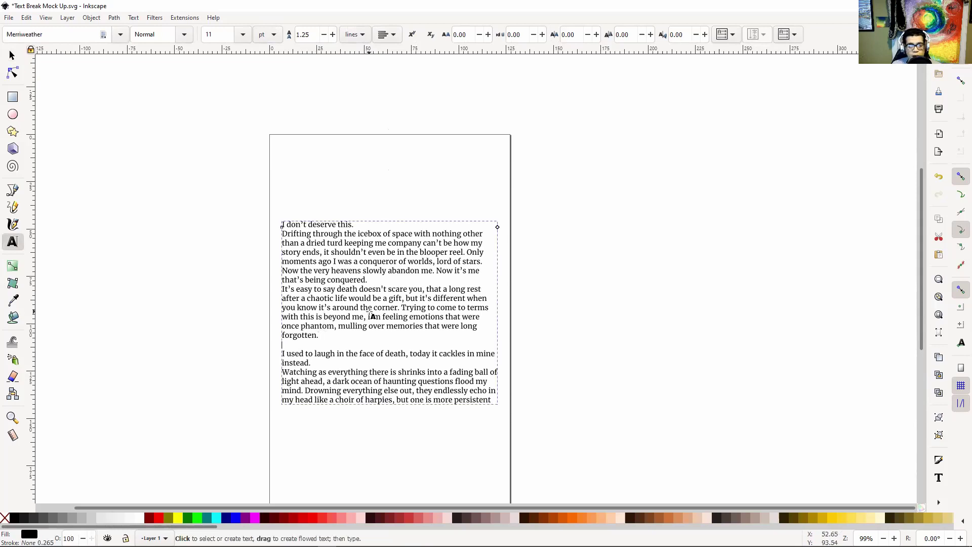
left_click(470, 170)
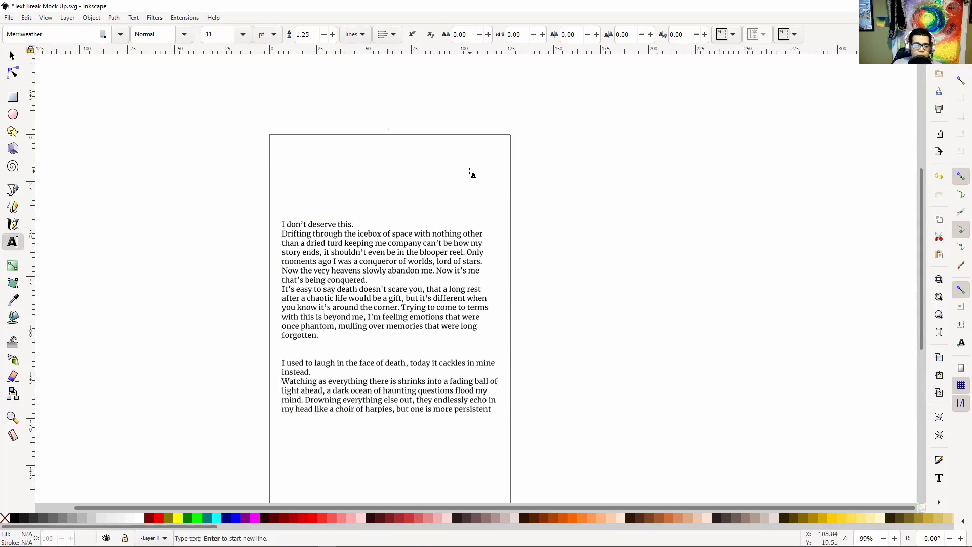
scroll(486, 208, "down", 1)
scroll(456, 182, "down", 1)
scroll(466, 162, "left", 1)
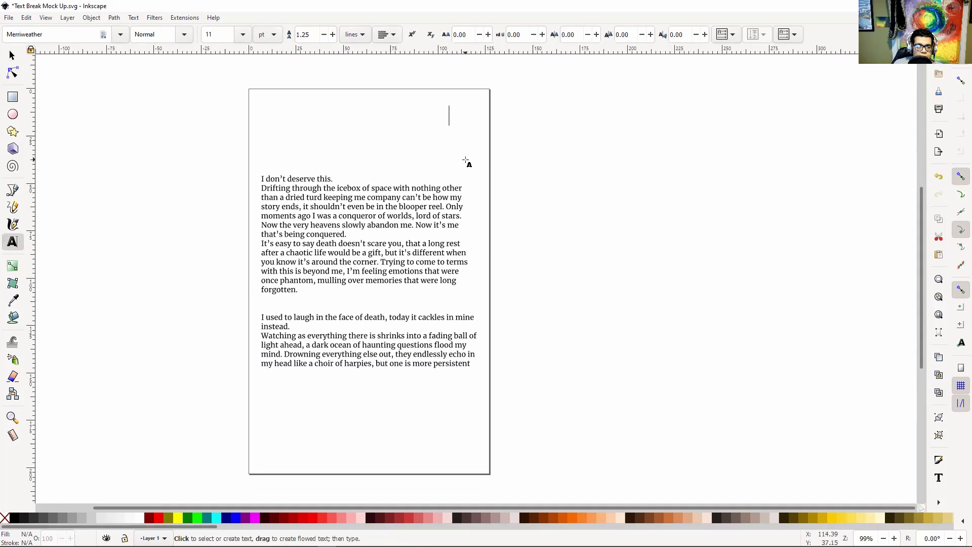
- Add one more blank line directly before the paragraph starting "I used to laugh"
left_click(307, 300)
left_click(267, 313)
left_click(287, 314)
left_click(298, 315)
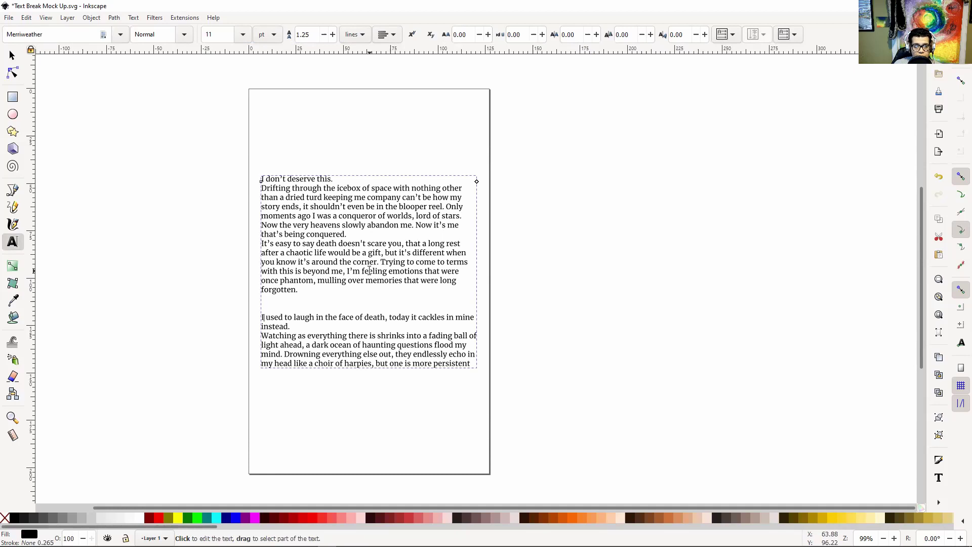
key("Return")
left_click(383, 410)
scroll(414, 337, "up", 3)
left_click(401, 165)
- Insert one blank line before each of the paragraphs starting "Watching as everything", "Drifting through" and "It's easy to say"
left_click(273, 391)
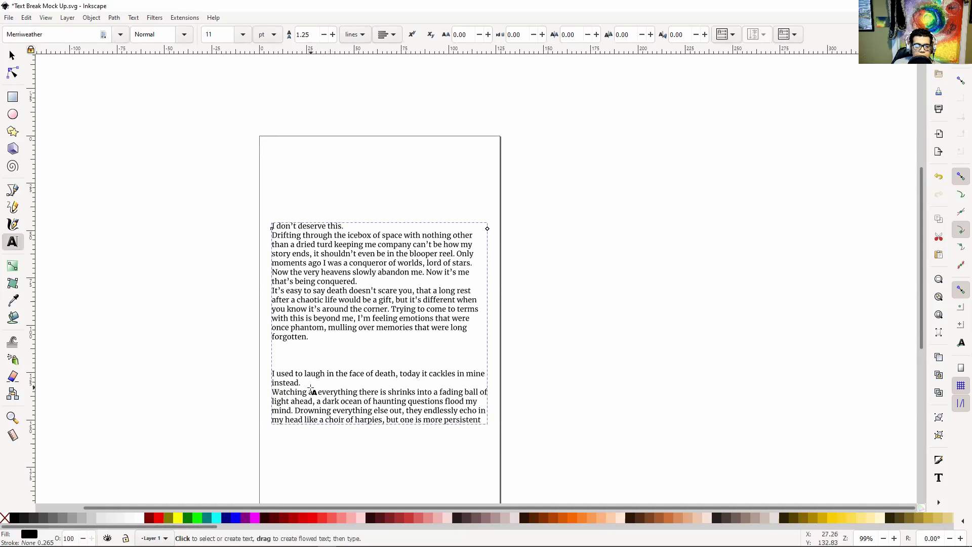
key("Return")
left_click(284, 235)
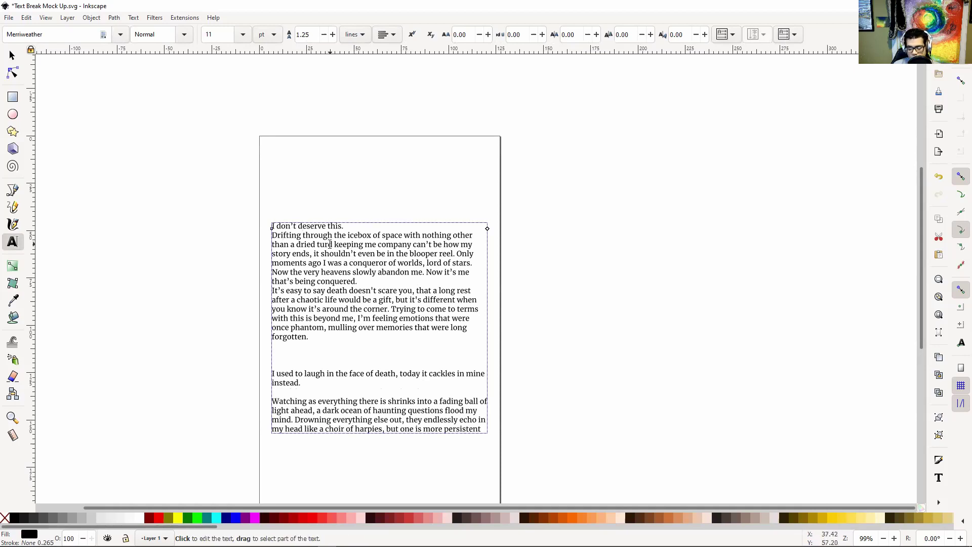
key("Return")
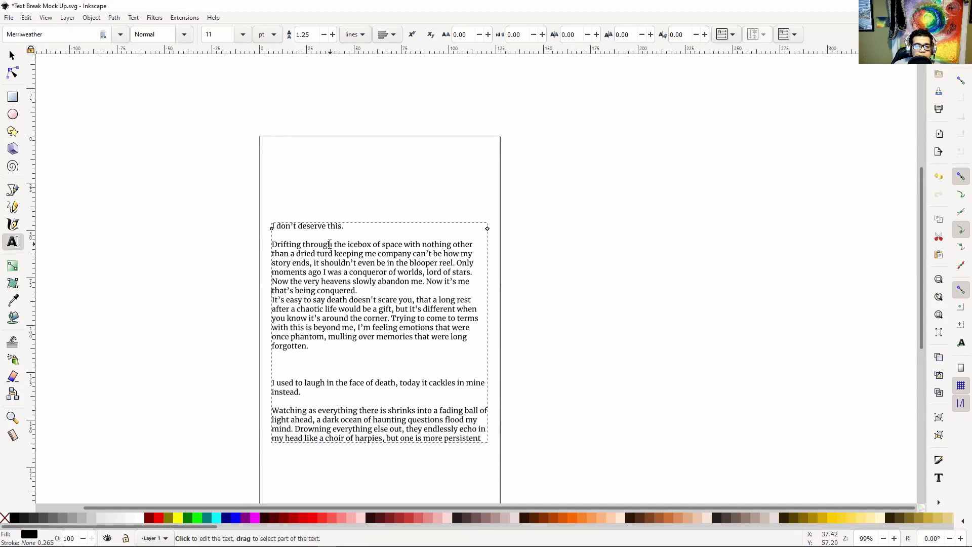
key("Return")
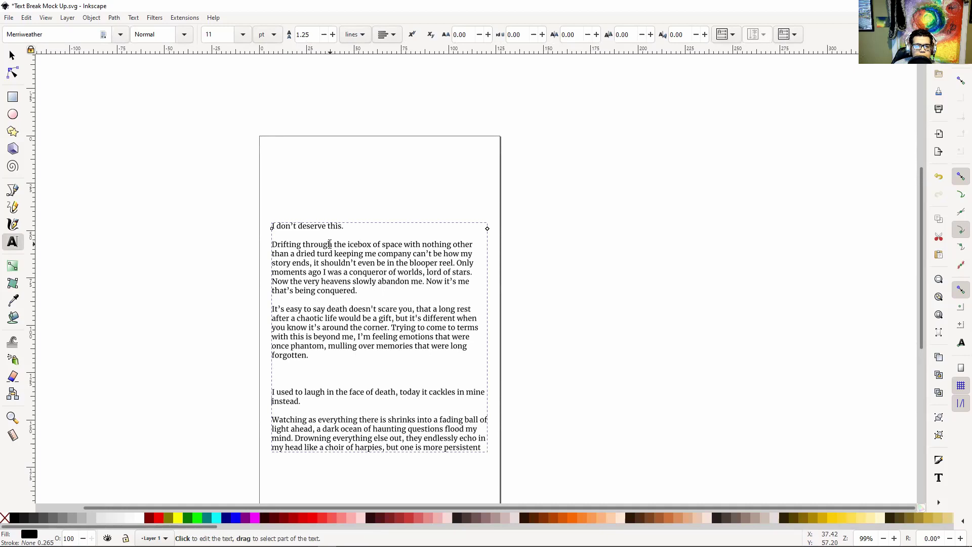
- Remove the line breaks before "Watching as everything" so the sentence continues on the line with "instead."
key("BackSpace")
key("BackSpace")
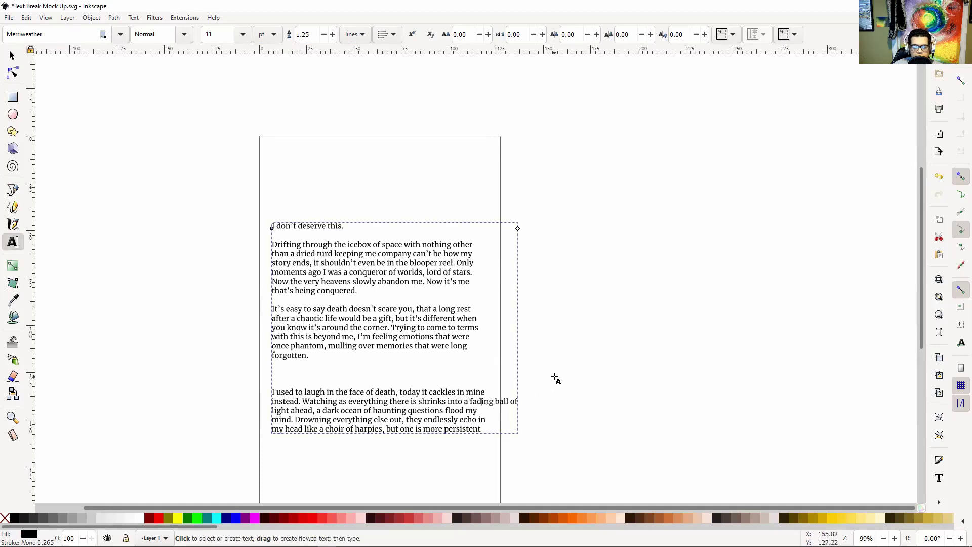
- Hyphenate "fading" across two lines as "fad-" and "ing", and rewrap the text below so that "flood my mind." starts the following line
type("-")
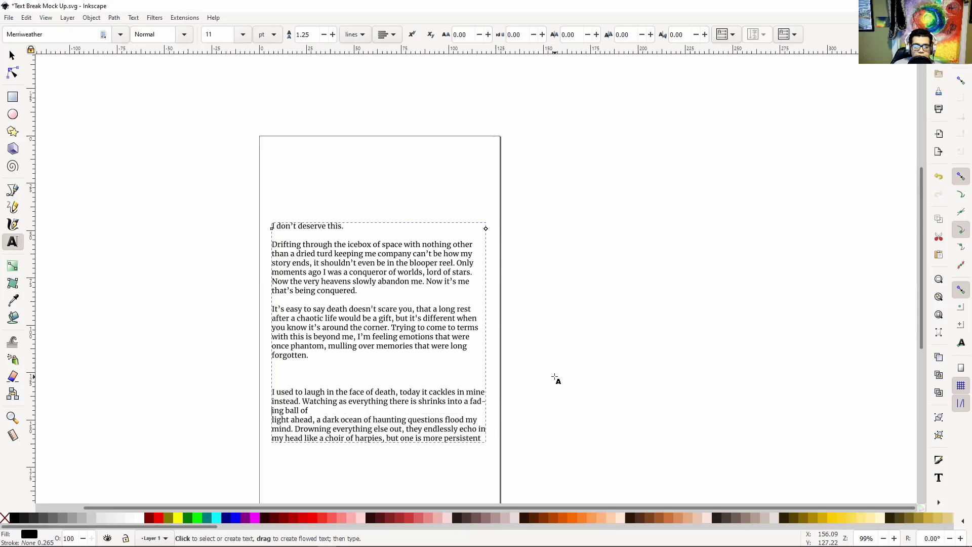
key("Delete")
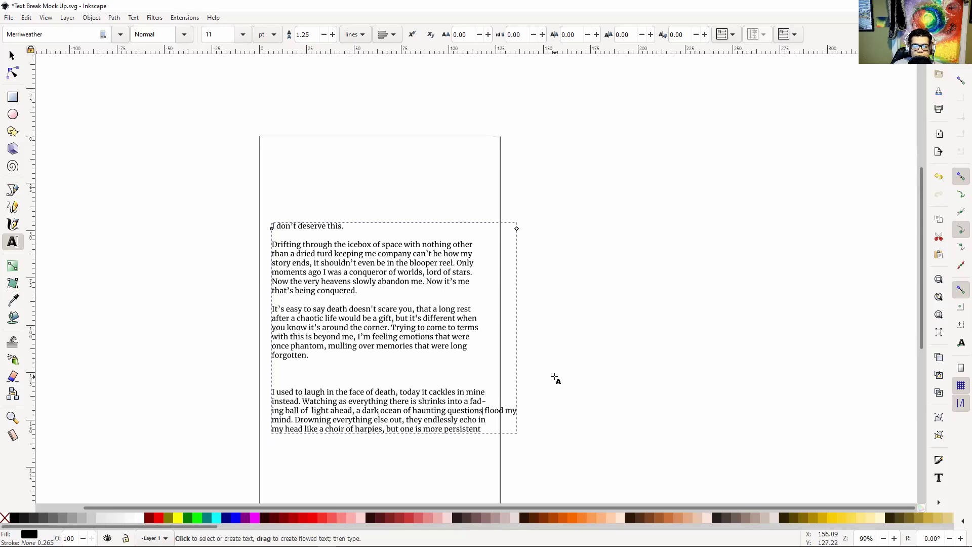
key("Return")
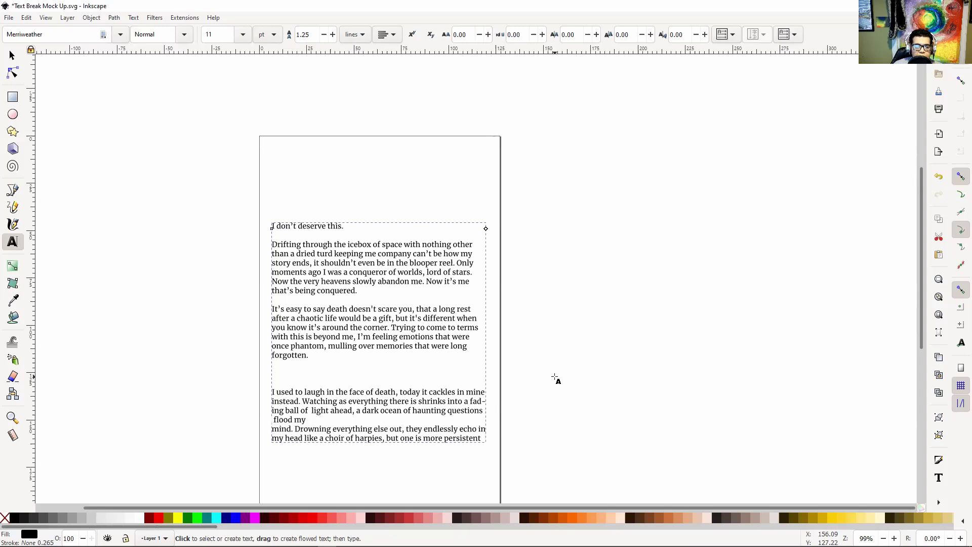
key("Delete")
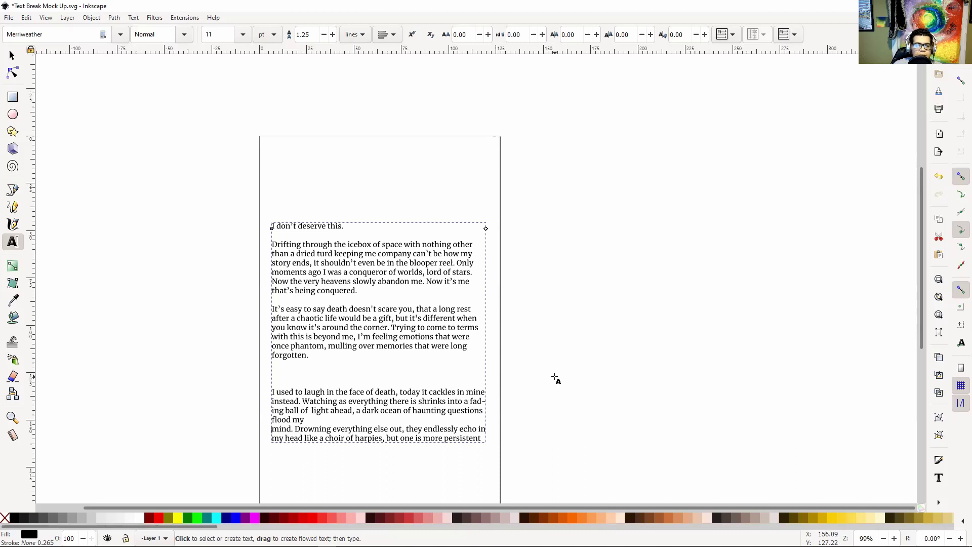
key("Delete")
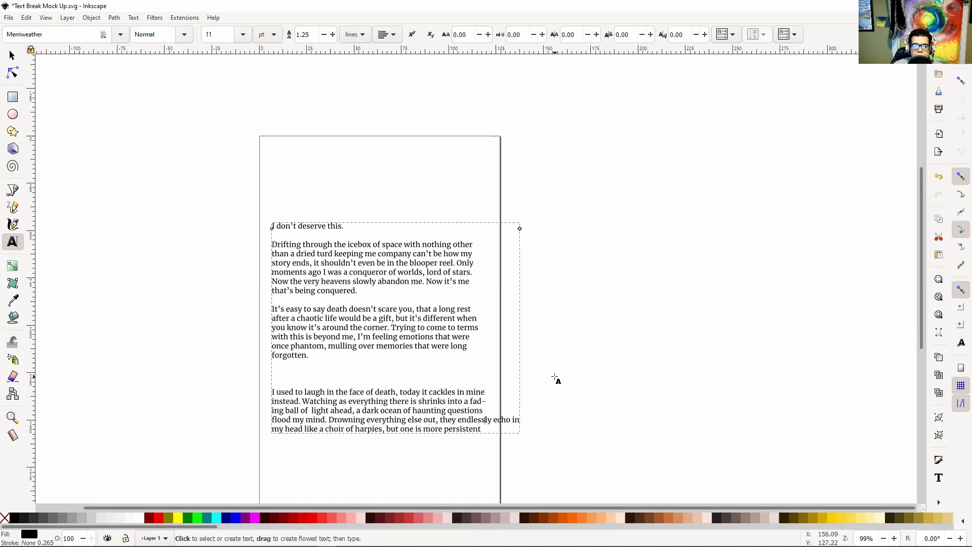
- Rewrap the last lines of the story text to break after "endlessly" and before "persistent", and leave text editing
key("Return")
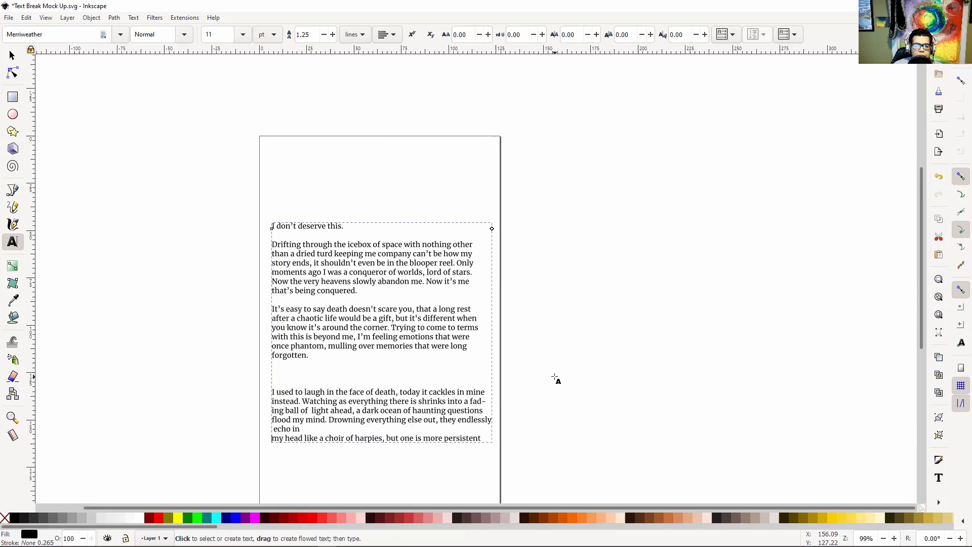
key("End")
key("Delete")
key("ctrl+Right")
key("ctrl+Right")
key("ctrl+Right")
key("ctrl+Right")
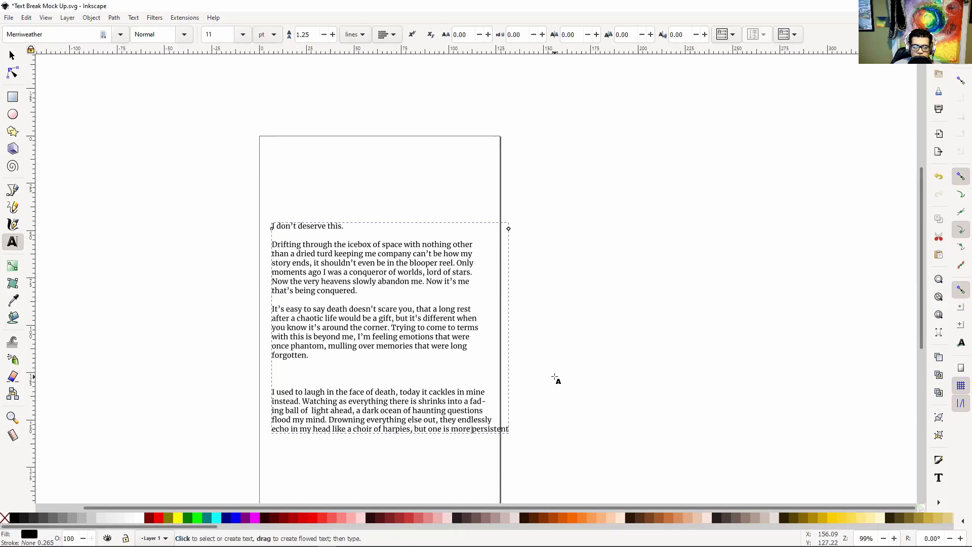
key("Return")
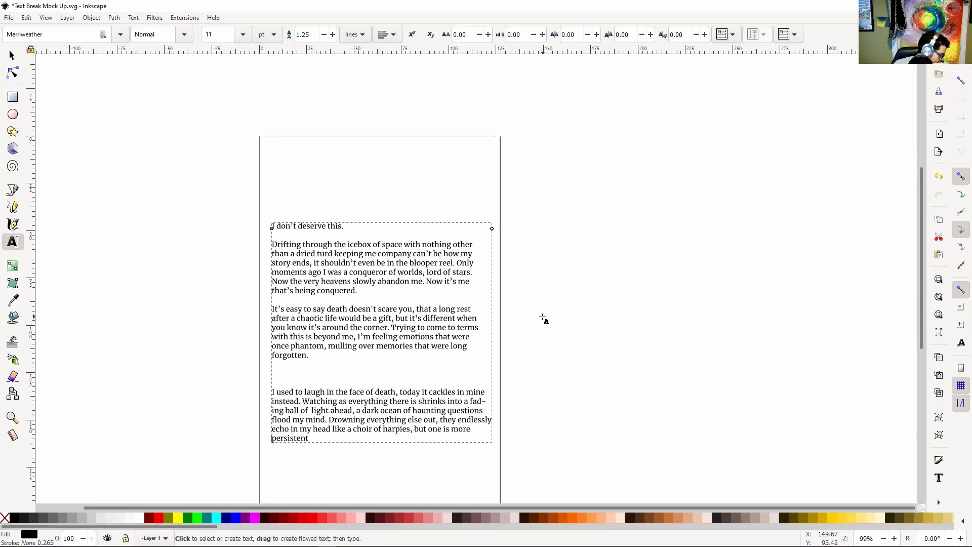
left_click(597, 310)
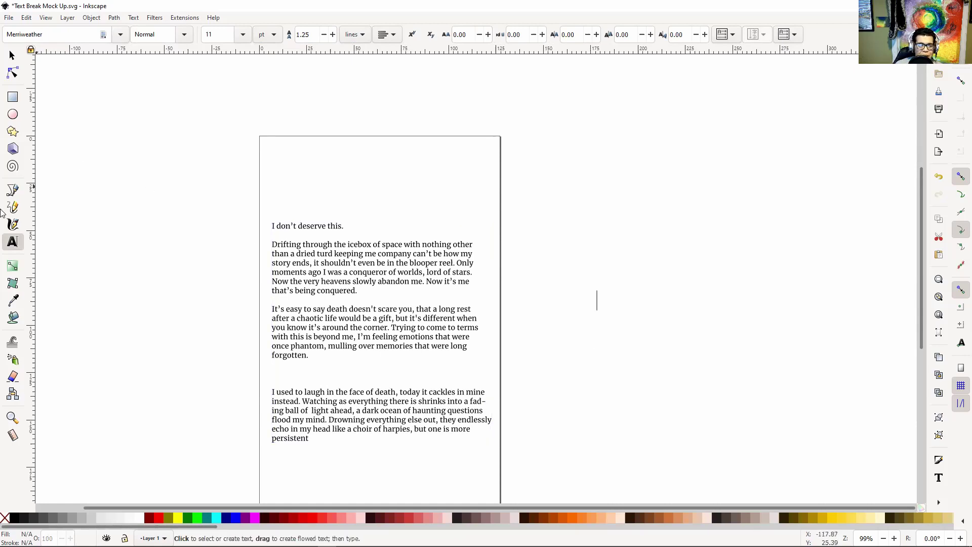
left_click(77, 119)
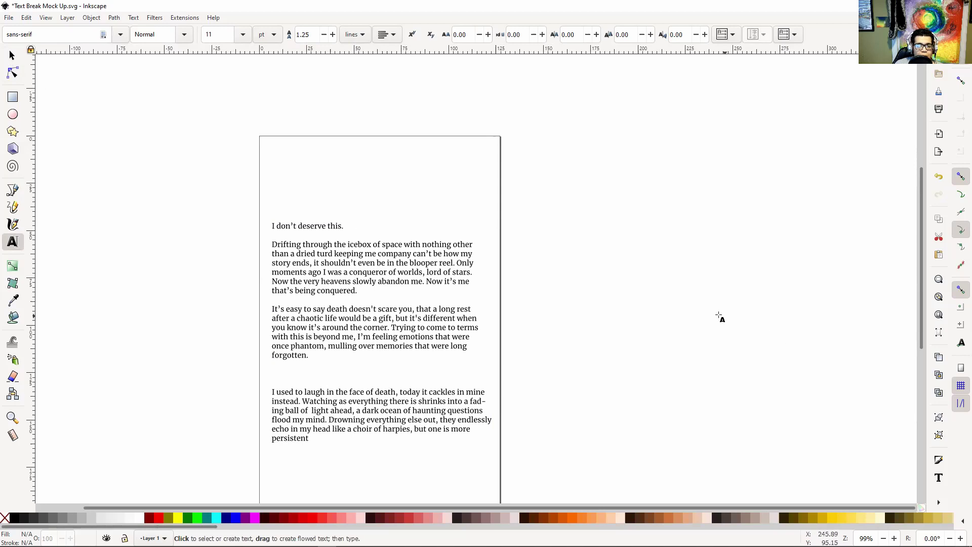
- Shift the story text block slightly right and down on the page, to about X 10.3 mm, Y 46.8 mm
scroll(718, 284, "down", 2)
scroll(719, 284, "left", 1)
scroll(694, 255, "down", 1)
scroll(694, 254, "right", 1)
scroll(694, 254, "up", 2)
scroll(694, 254, "left", 1)
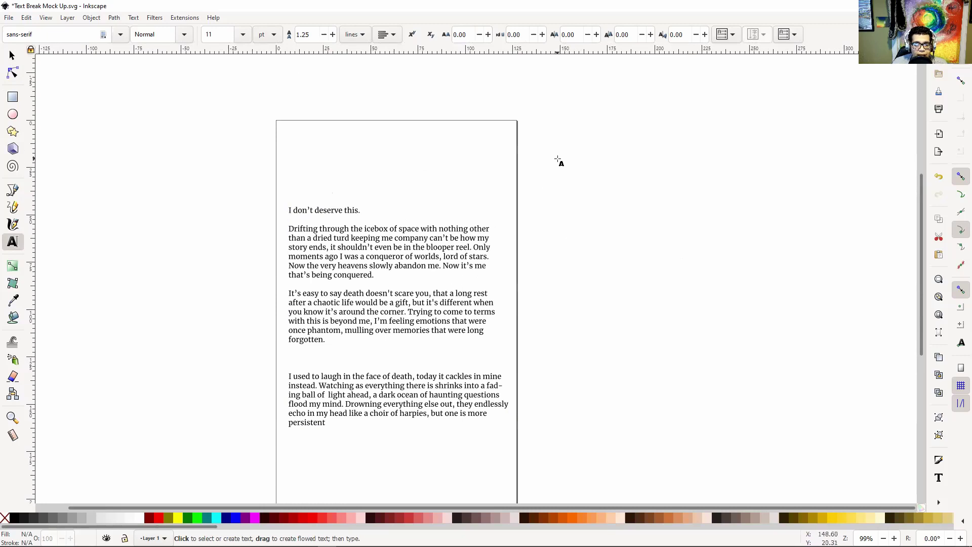
left_click(12, 55)
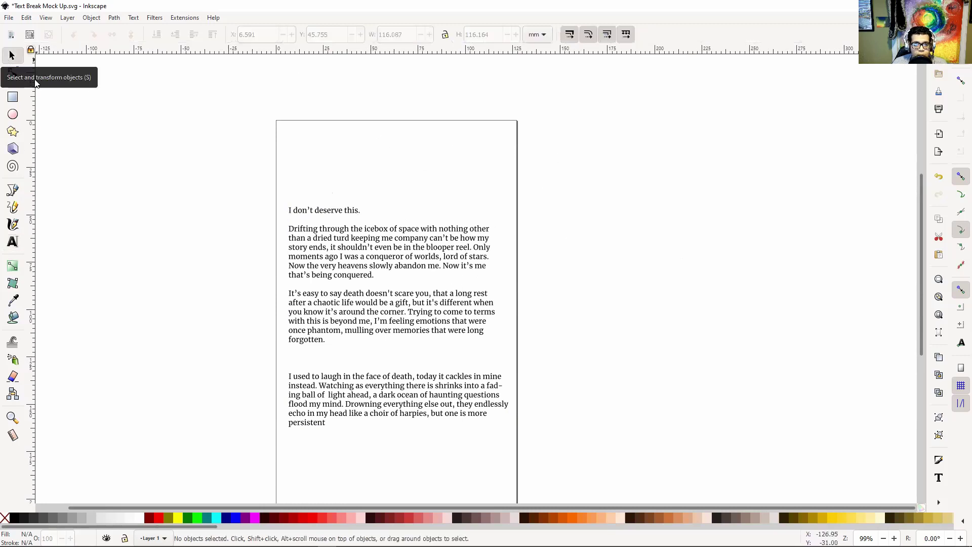
left_click(395, 248)
left_click_drag(387, 259, 394, 260)
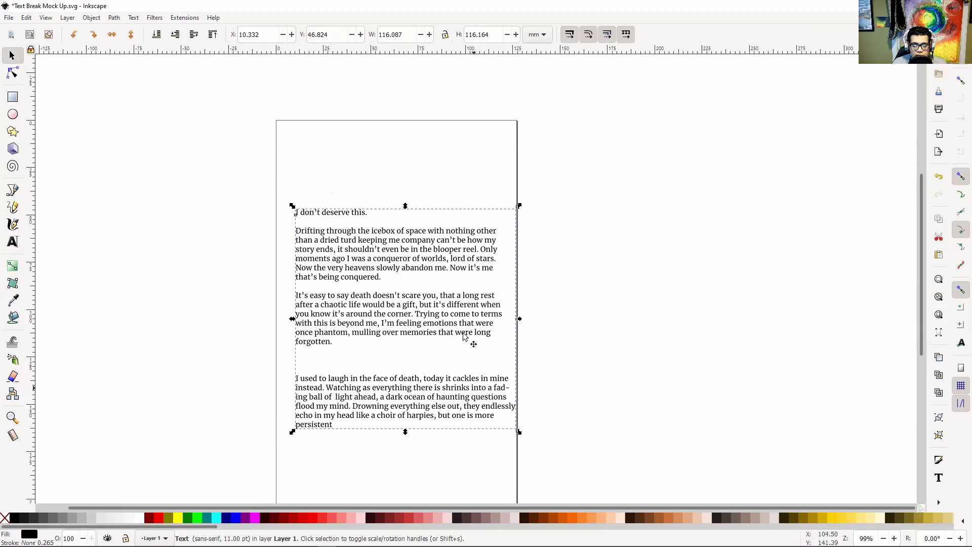
left_click(13, 96)
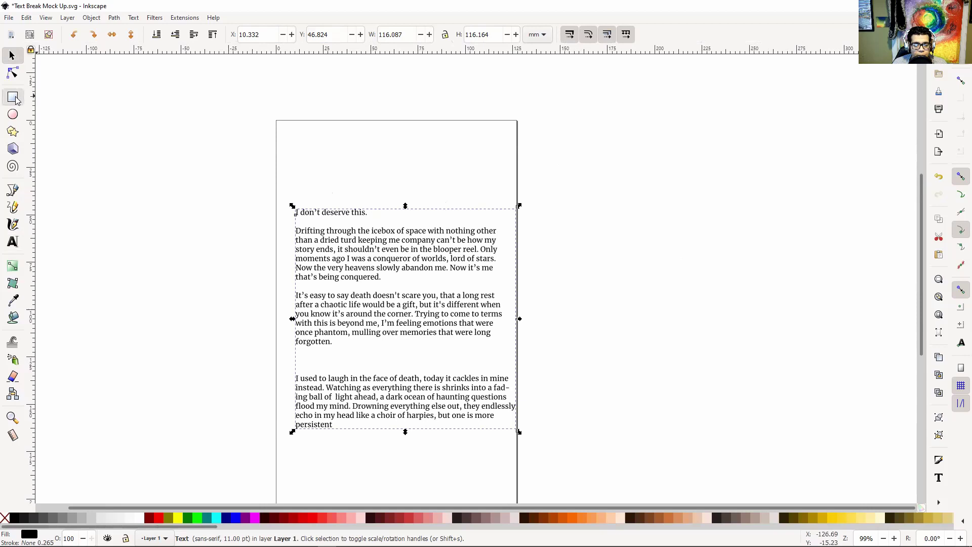
left_click_drag(473, 157, 456, 192)
left_click_drag(524, 306, 562, 457)
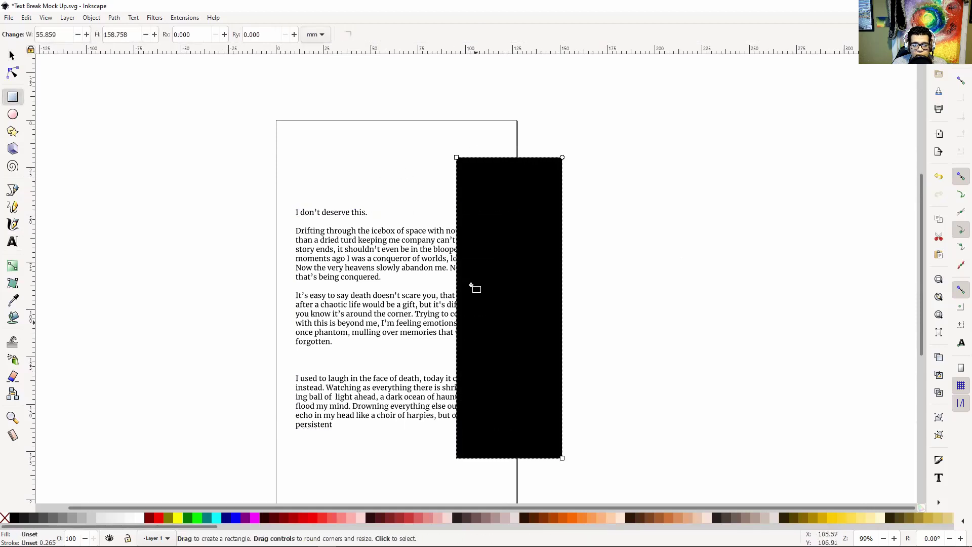
left_click(11, 54)
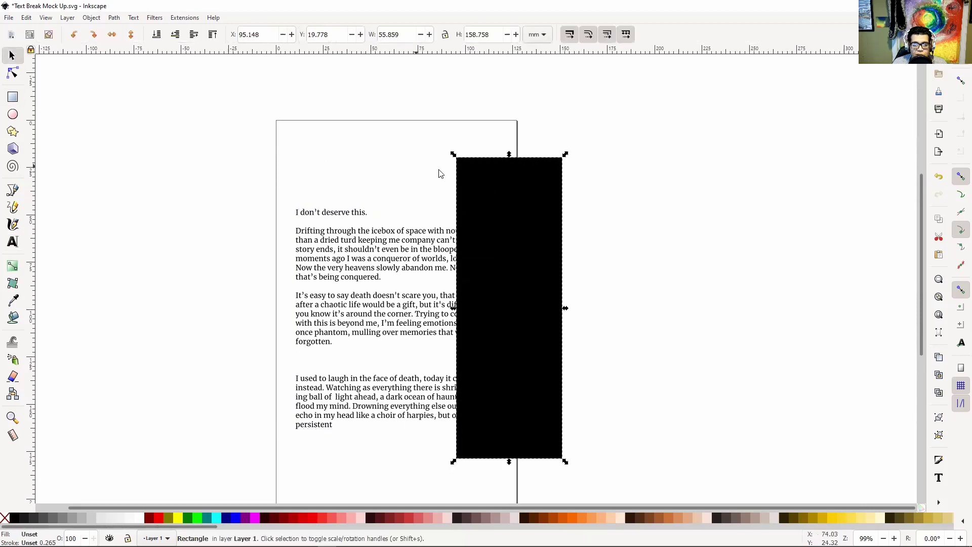
left_click_drag(478, 176, 483, 178)
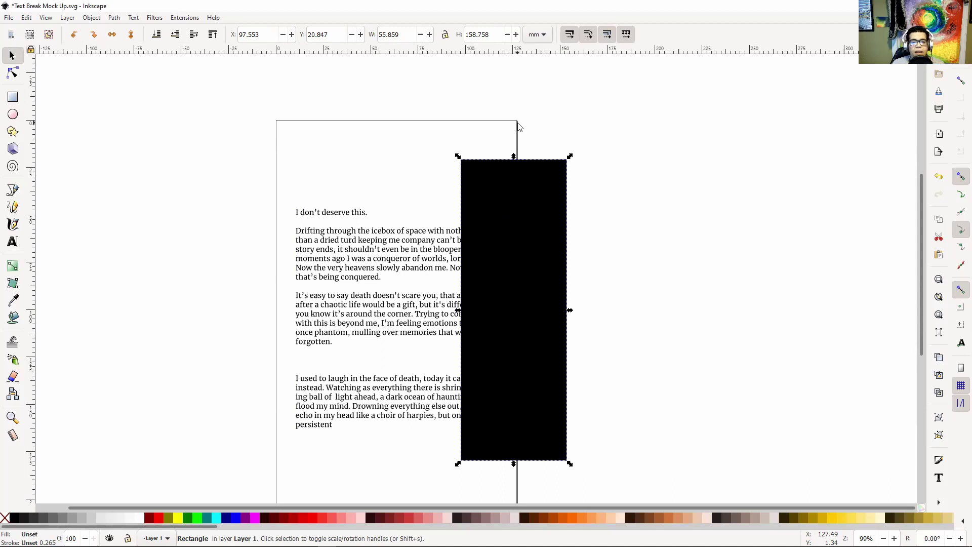
mouse_move(519, 173)
left_mouse_down()
mouse_move(593, 183)
mouse_move(514, 165)
mouse_move(538, 171)
left_mouse_up()
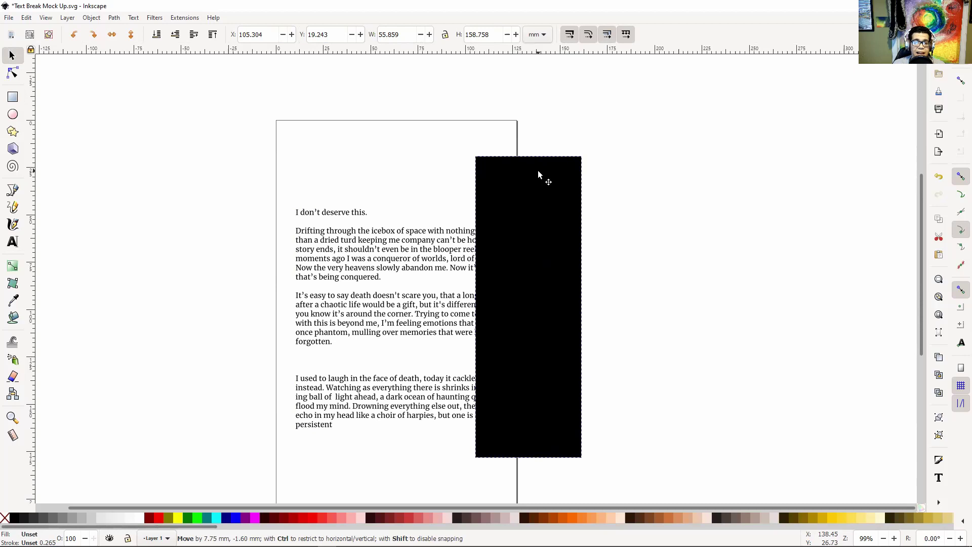
left_click_drag(538, 172, 646, 167)
key("Delete")
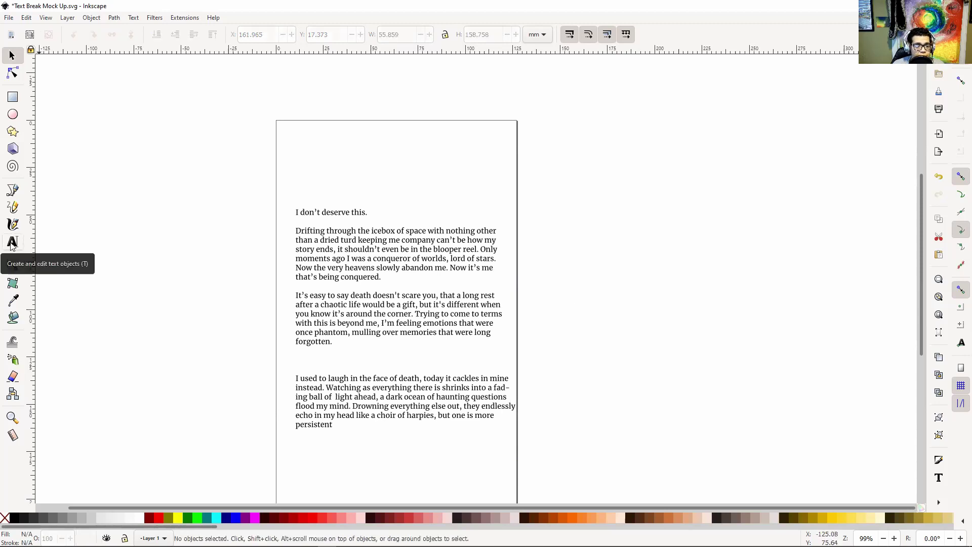
- Draw a three-cornered polygon about 21 mm wide and 19 mm high in the empty area to the right of the page
left_click(14, 129)
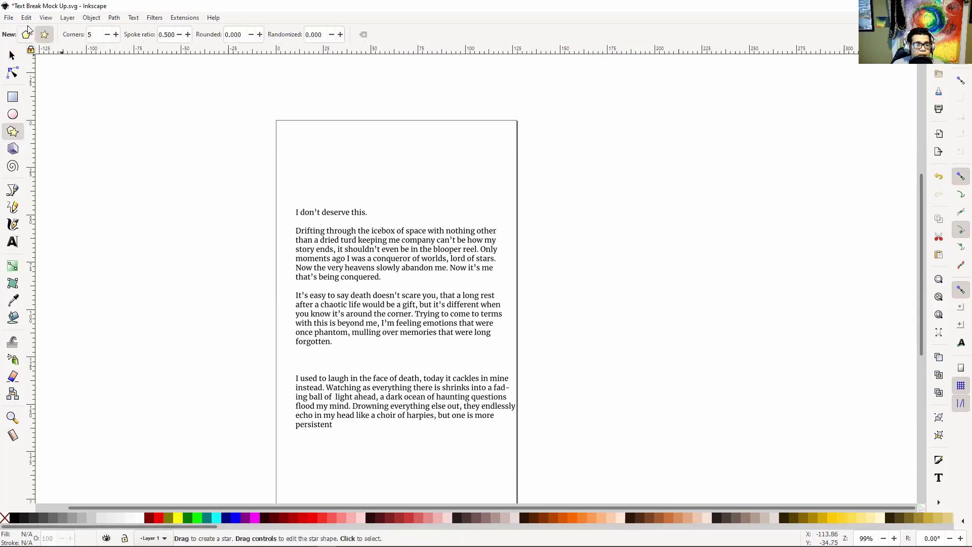
left_click(26, 34)
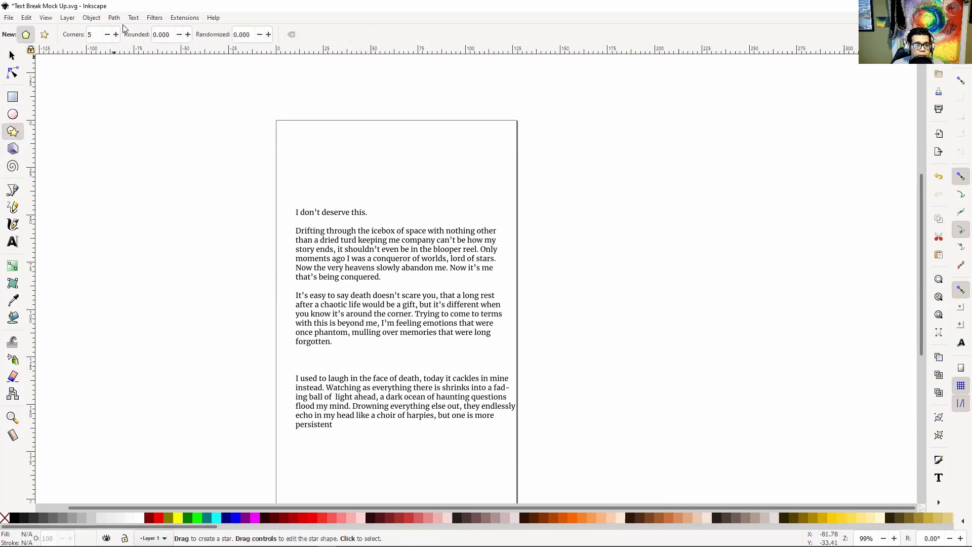
left_click(109, 33)
left_click(109, 34)
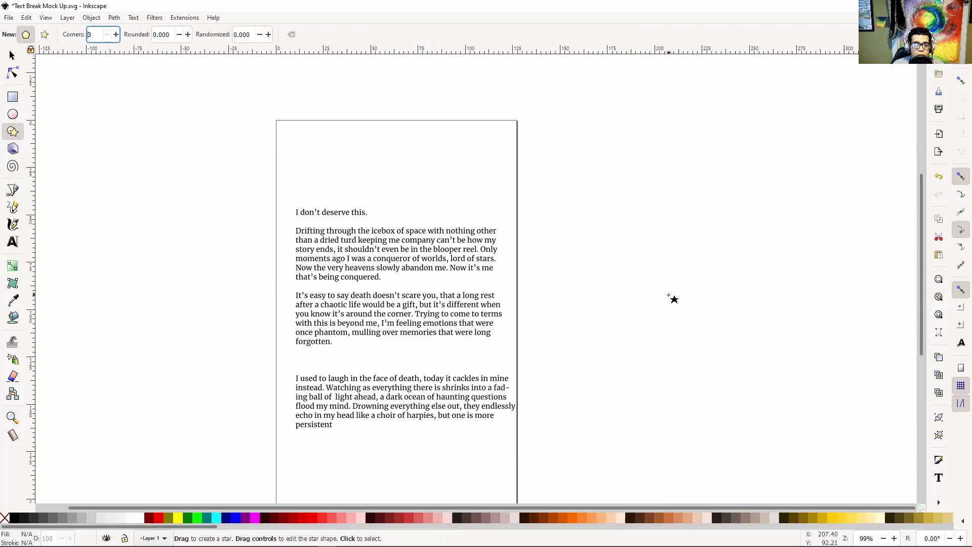
left_click_drag(620, 247, 641, 259)
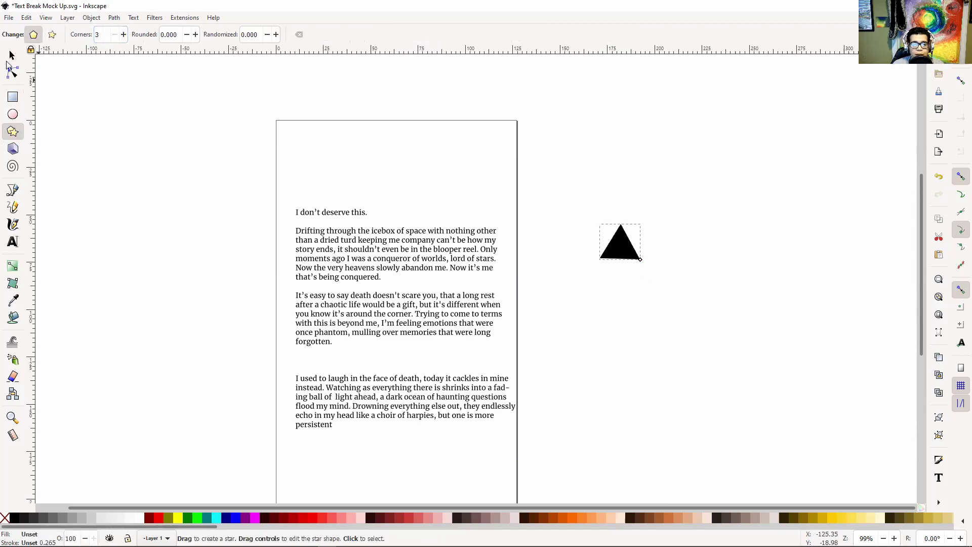
left_click(12, 57)
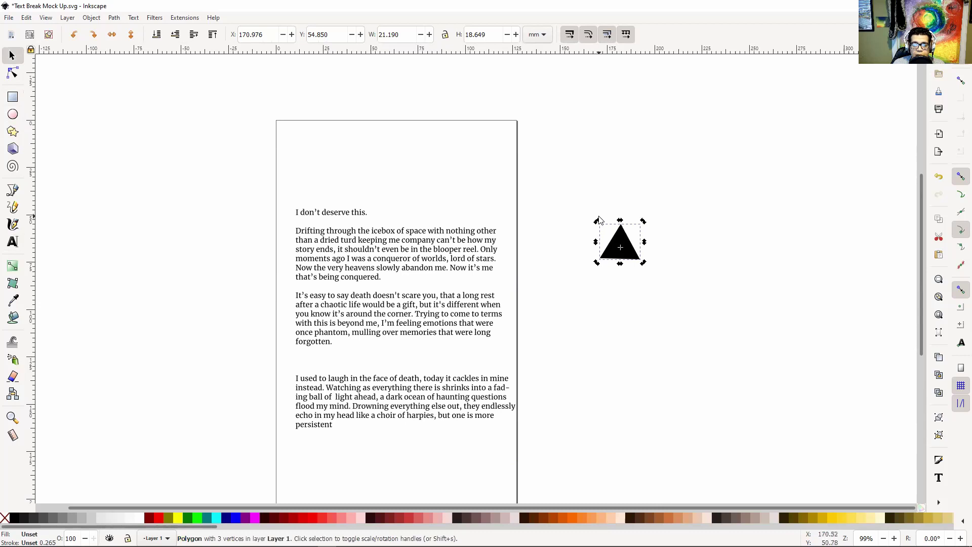
- Try to rotate the triangle slightly so that its base is level
key("ctrl")
mouse_move(598, 223)
left_mouse_down()
mouse_move(584, 224)
mouse_move(598, 227)
left_mouse_up()
key("plus")
key("plus")
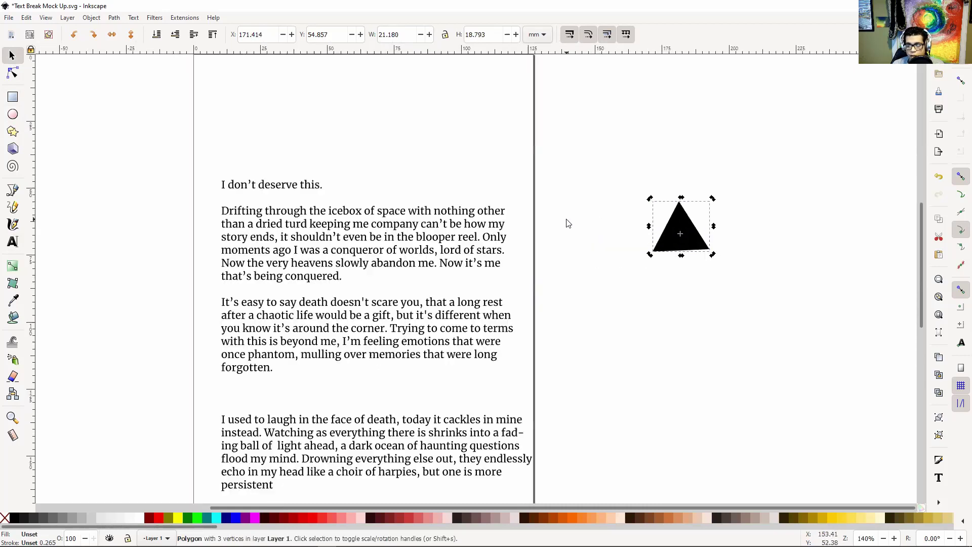
left_click_drag(614, 247, 357, 351)
left_click_drag(479, 257, 483, 262)
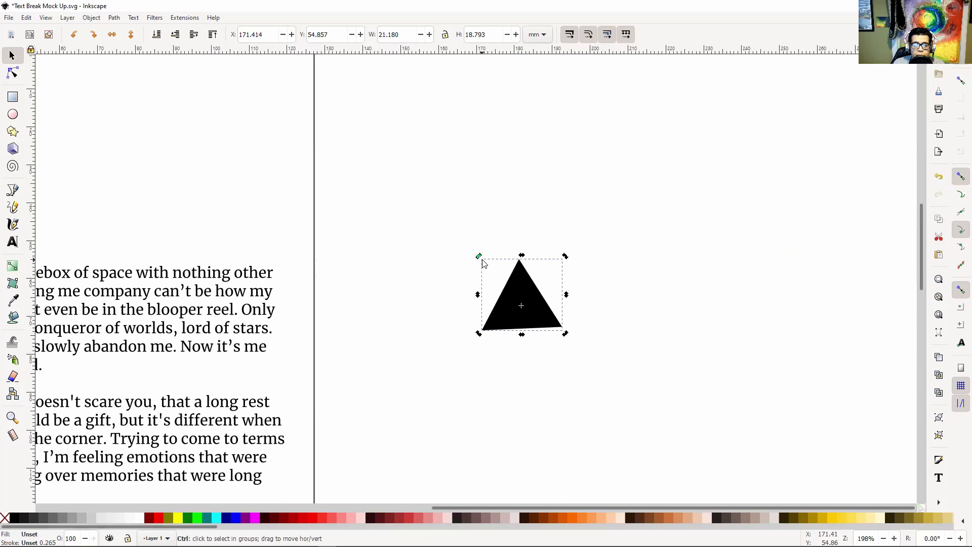
left_click(523, 196)
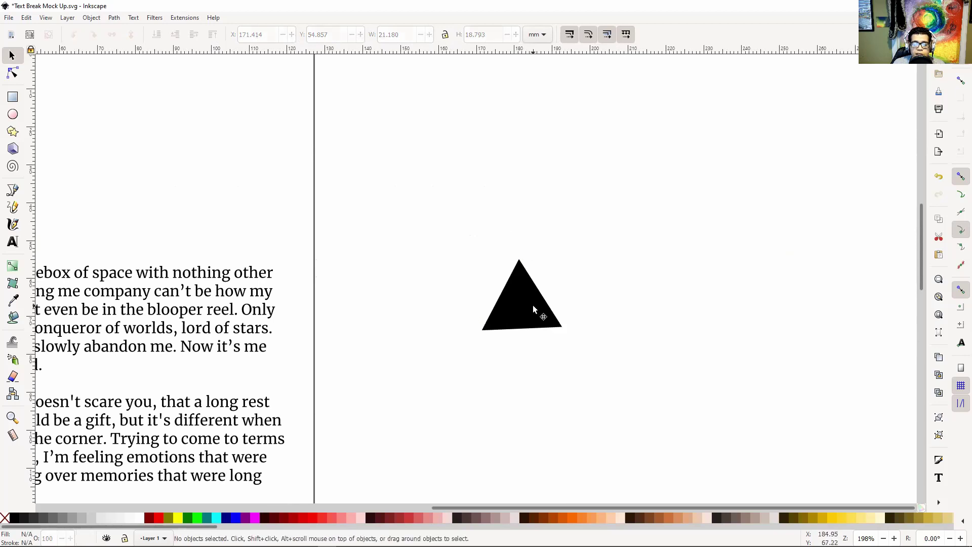
- Move the triangle about 7 mm toward the page and rotate it slightly clockwise
left_click(13, 132)
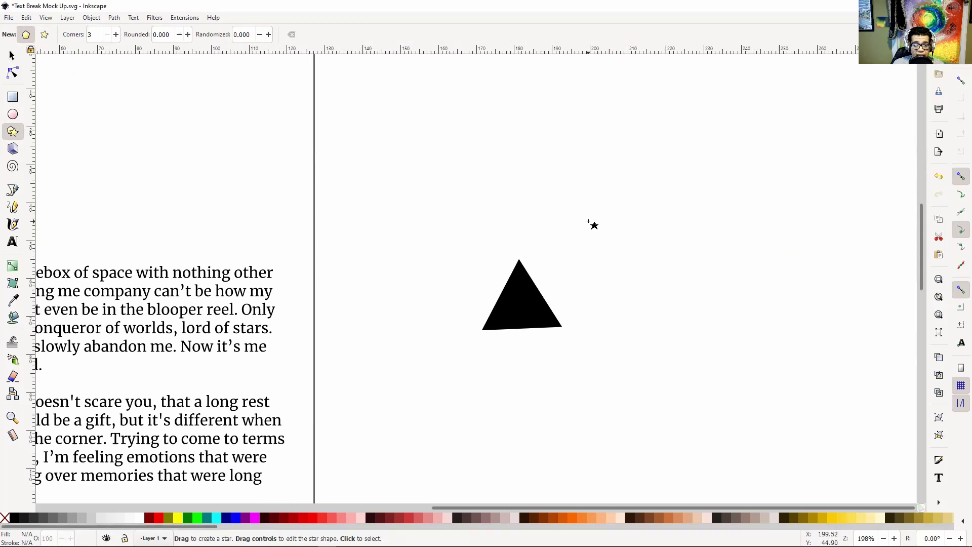
key("s")
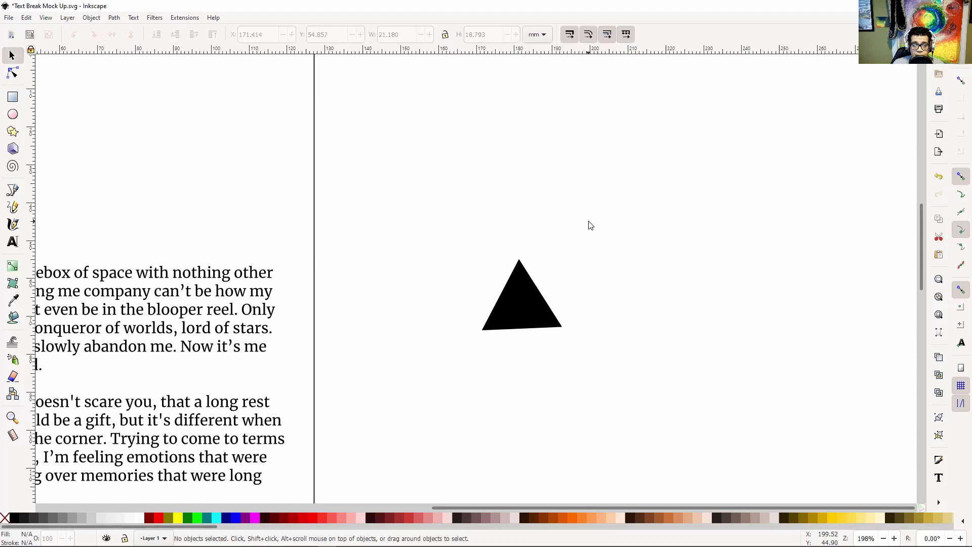
left_click(537, 297)
left_click_drag(534, 297, 508, 305)
left_click(503, 312)
left_click_drag(455, 266, 463, 269)
left_click(497, 292)
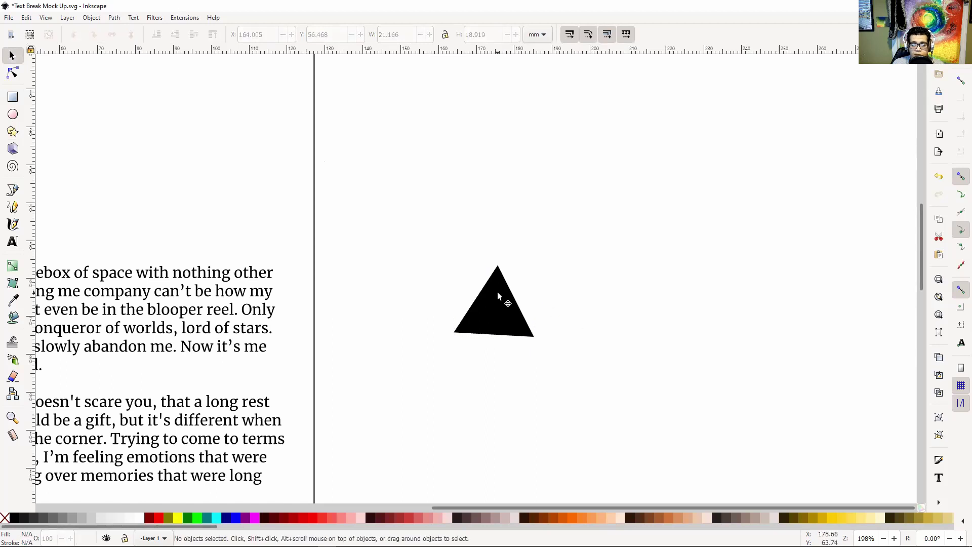
left_click(454, 266)
- Rotate the triangle until its base is horizontal and its tip points straight up
double_click(503, 314)
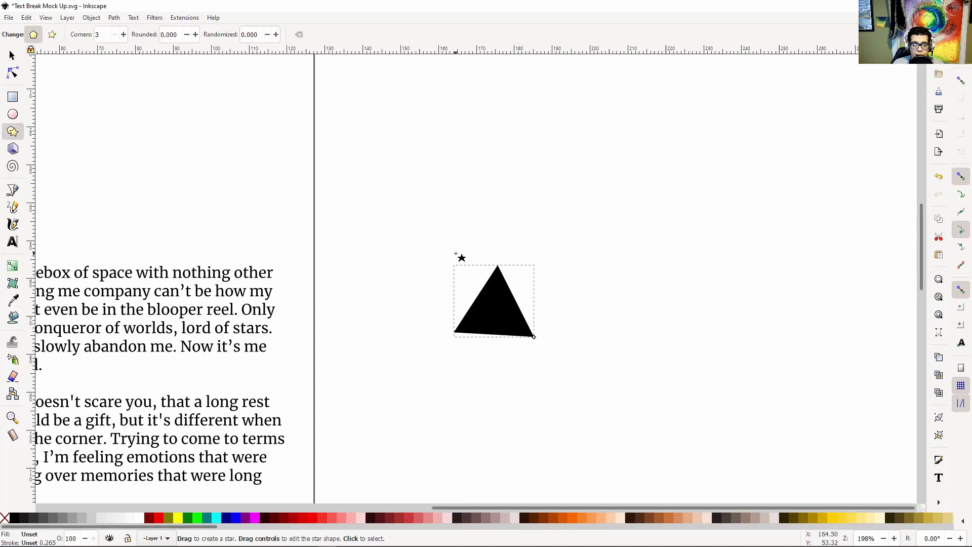
key("s")
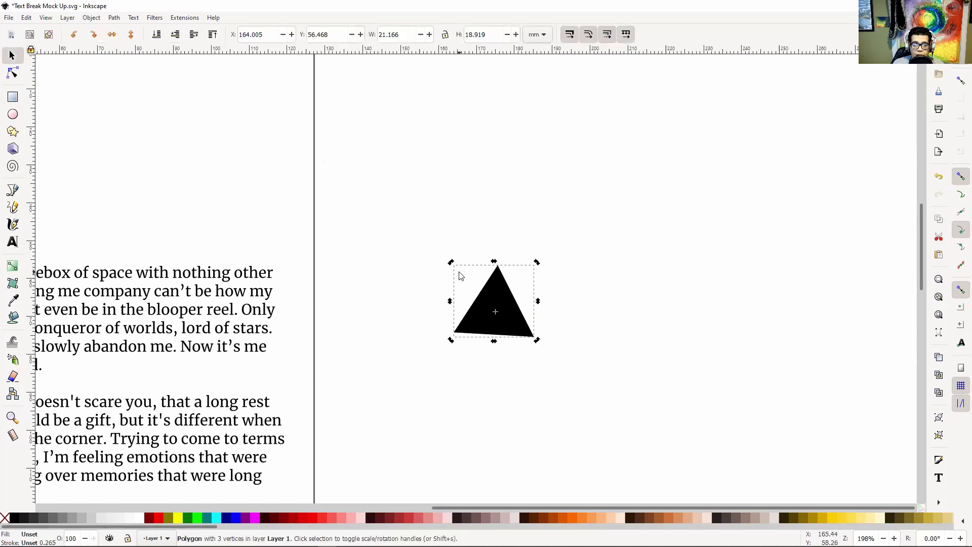
left_click_drag(452, 264, 447, 265)
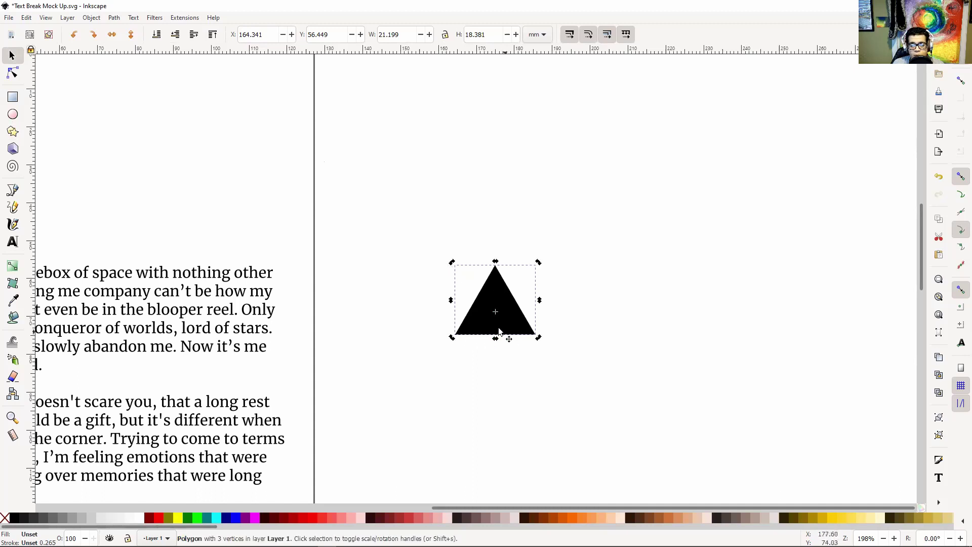
left_click(589, 245)
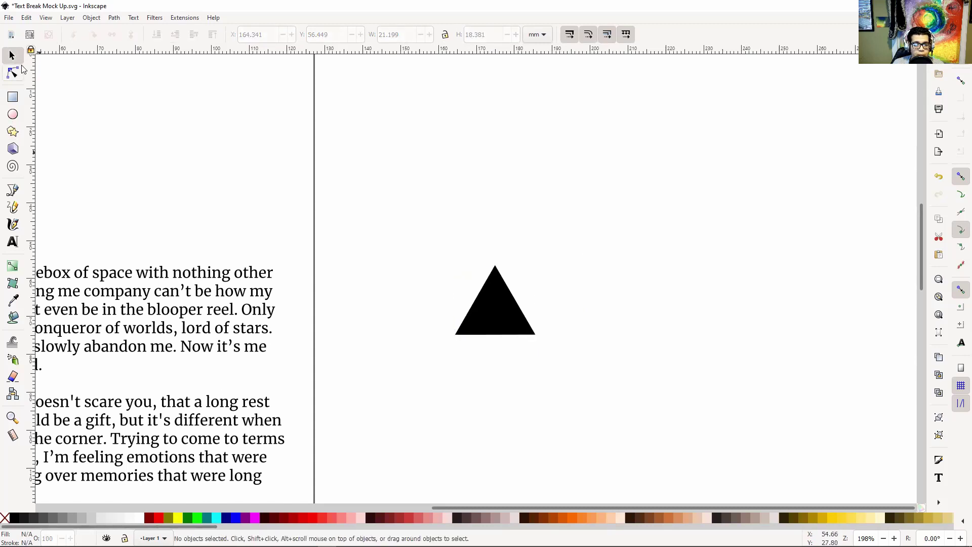
left_click(510, 324)
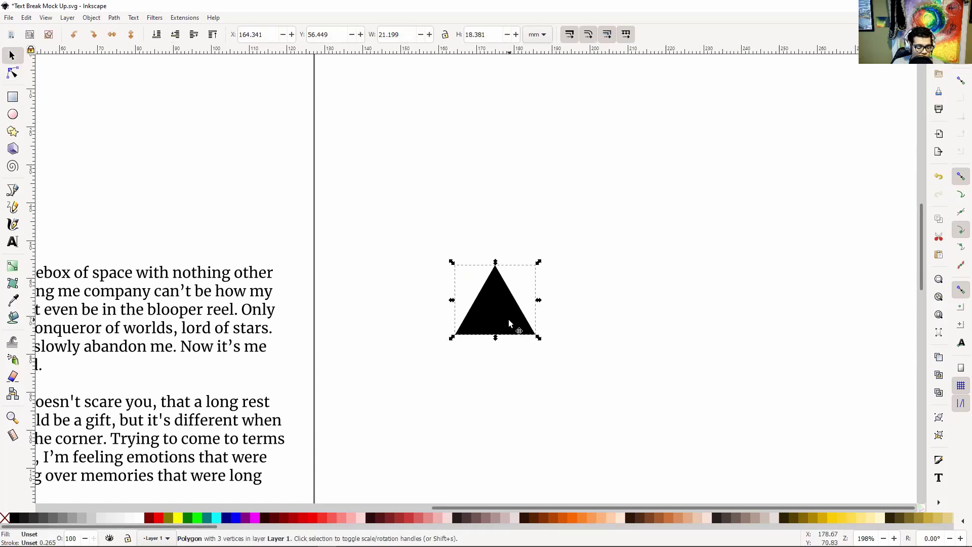
- Make two copies of the triangle and place one of them just to the left of the original
key("ctrl+c")
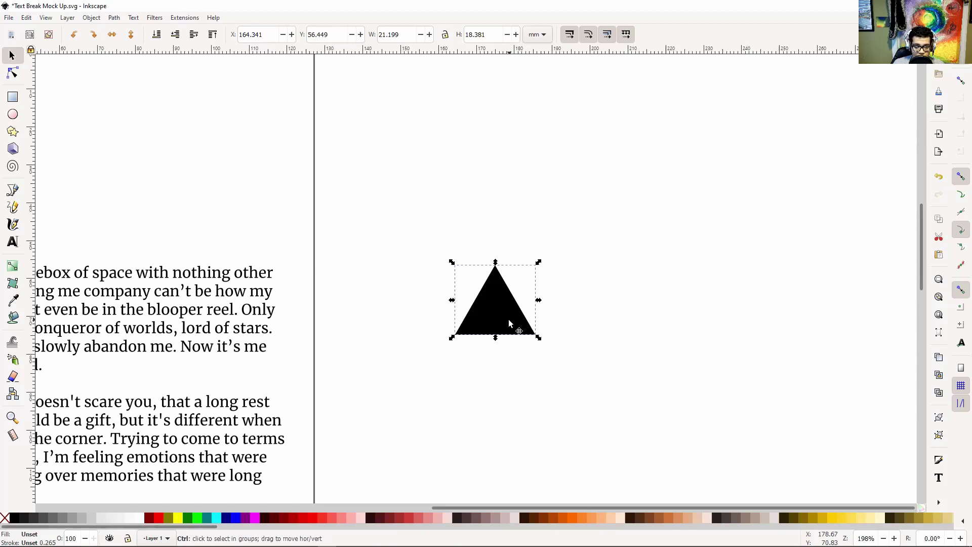
key("ctrl+v")
left_click(759, 206)
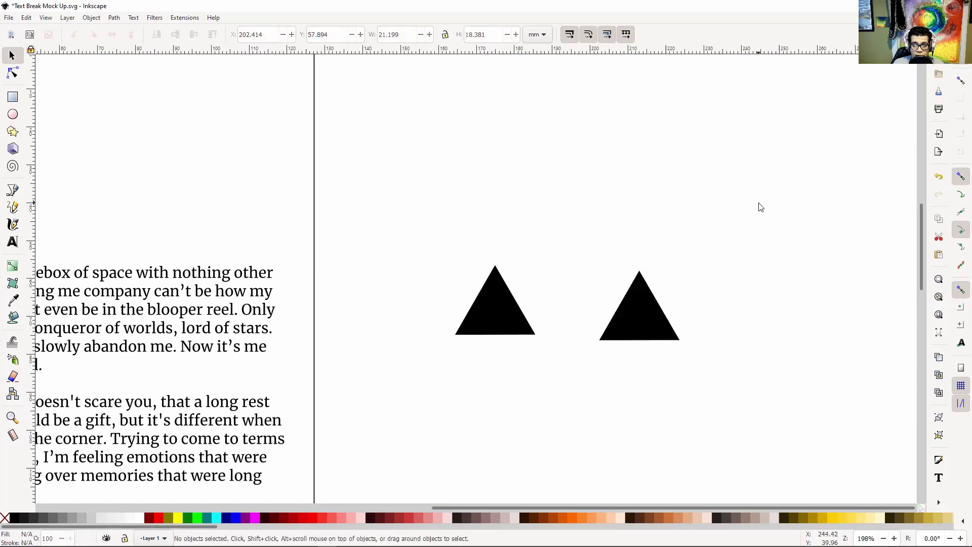
key("ctrl+v")
left_click(620, 325)
left_click_drag(632, 322, 416, 308)
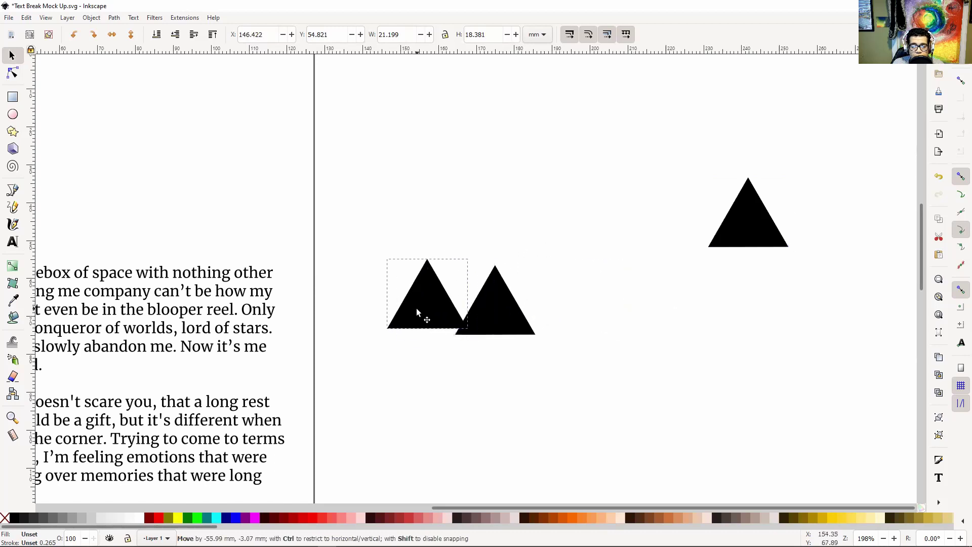
- Set the left triangle's width to 25 mm and move it down toward the page, clear of the original
left_click(508, 318)
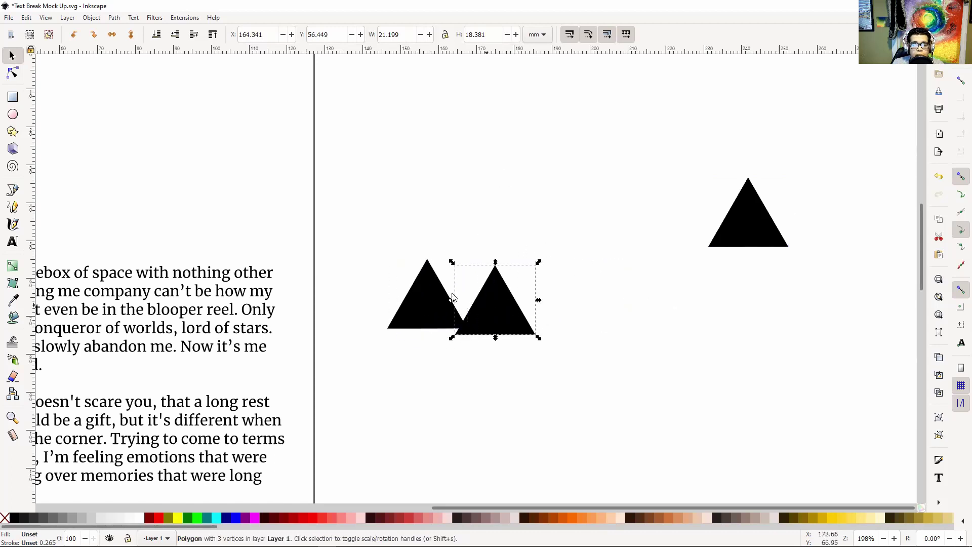
left_click(431, 303)
left_click(745, 218)
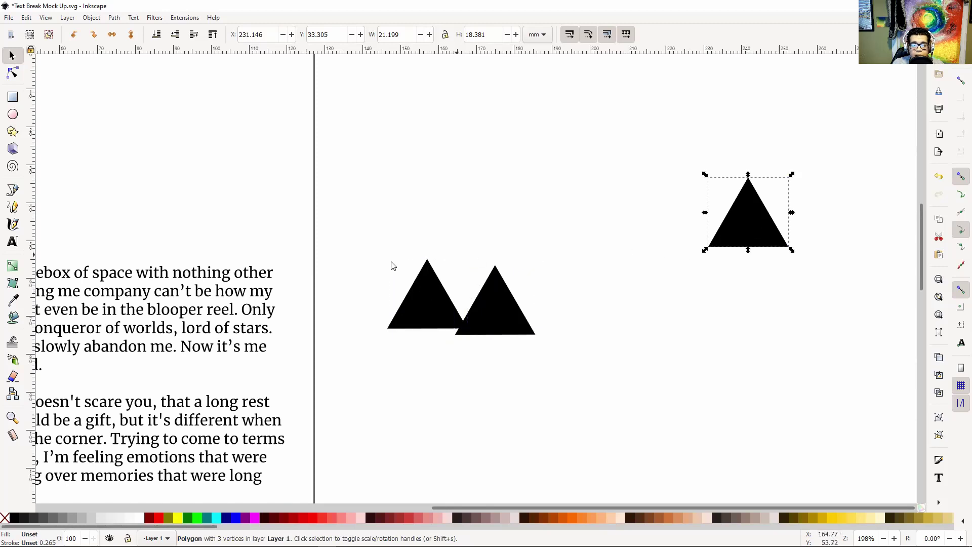
left_click(410, 317)
double_click(394, 34)
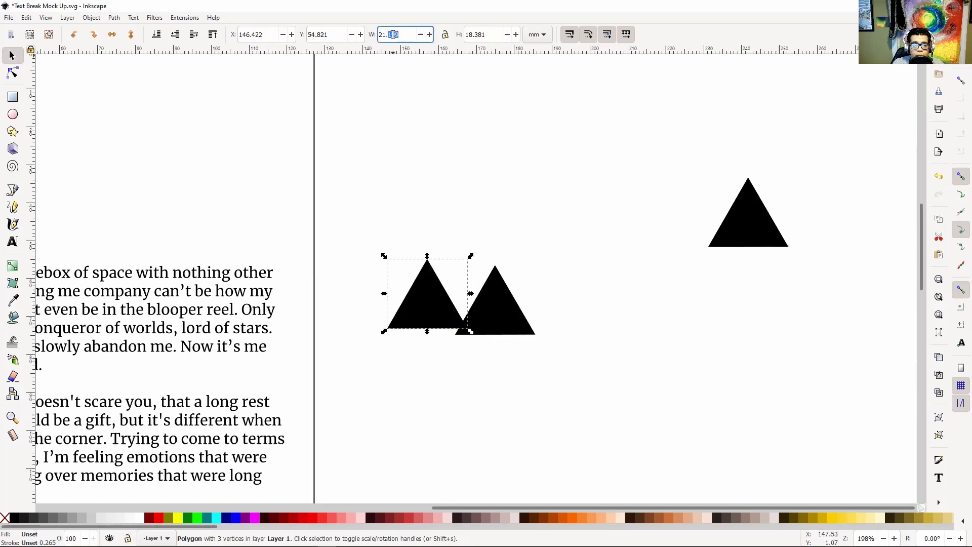
type("25")
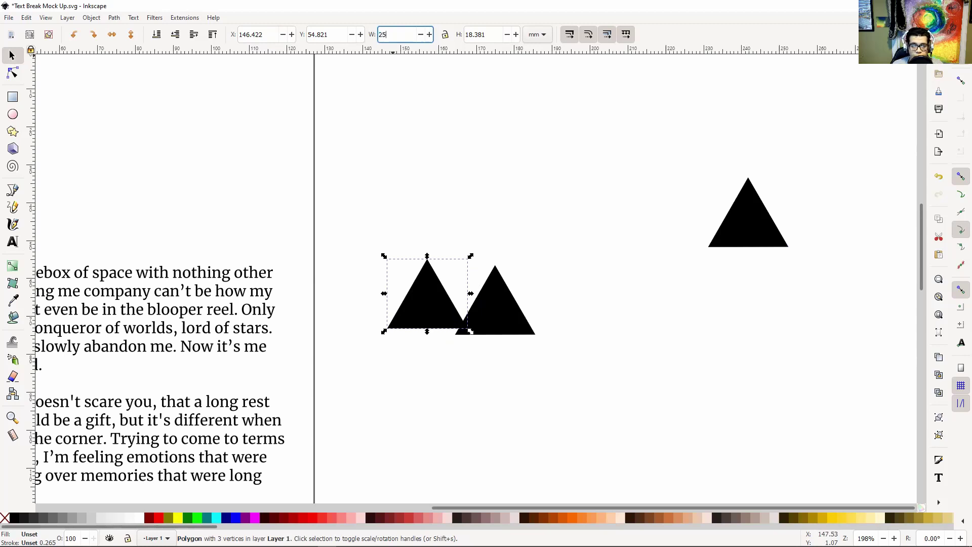
key("Return")
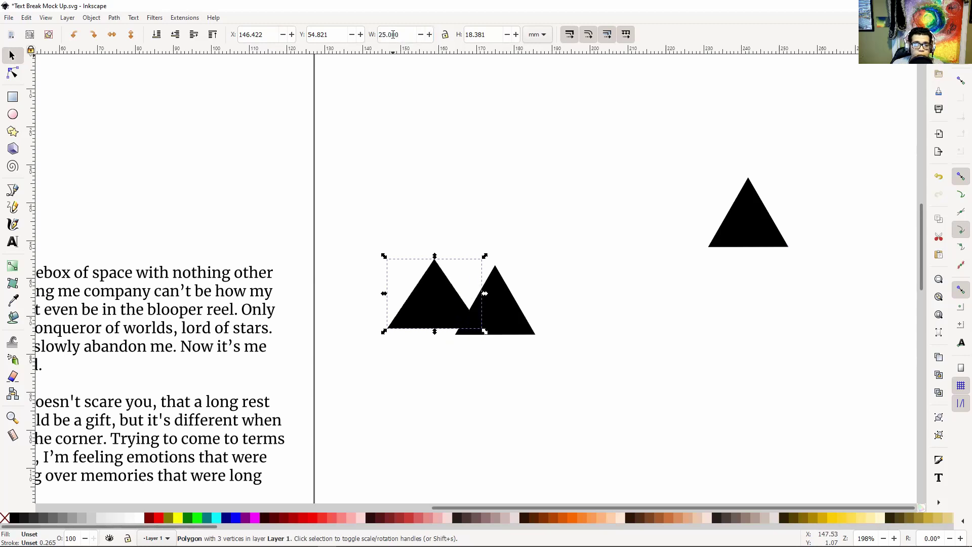
left_click_drag(425, 308, 373, 350)
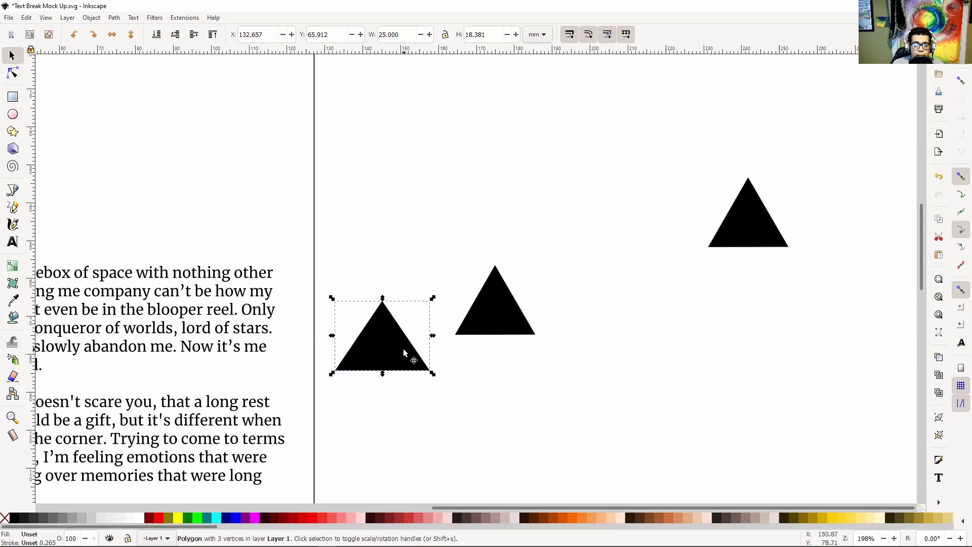
- Try a width of 30 mm on the left triangle and undo the change
double_click(405, 31)
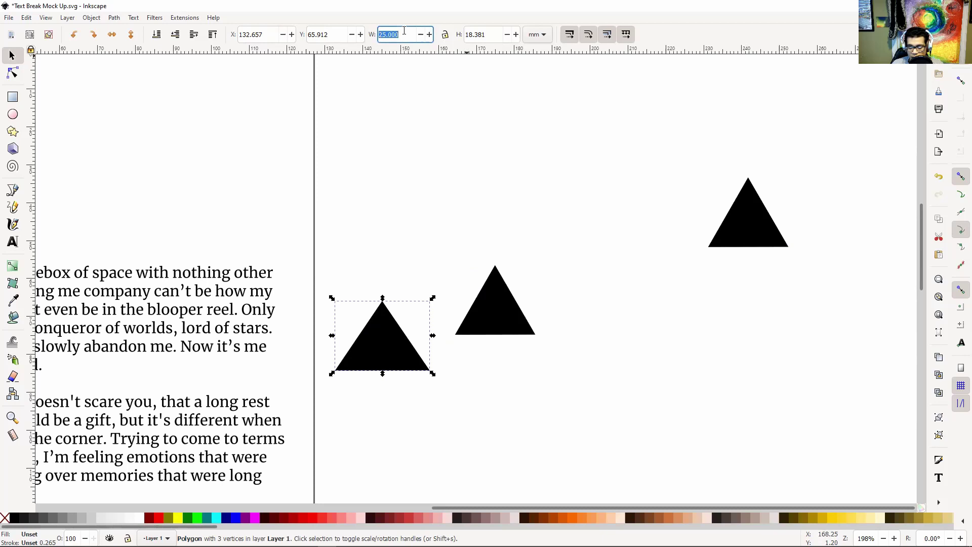
type("30")
key("Return")
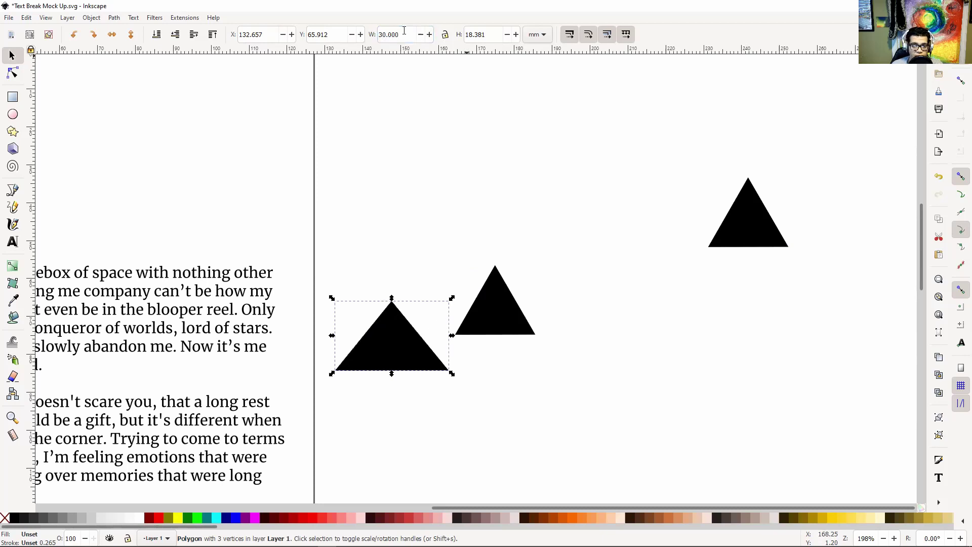
key("ctrl+z")
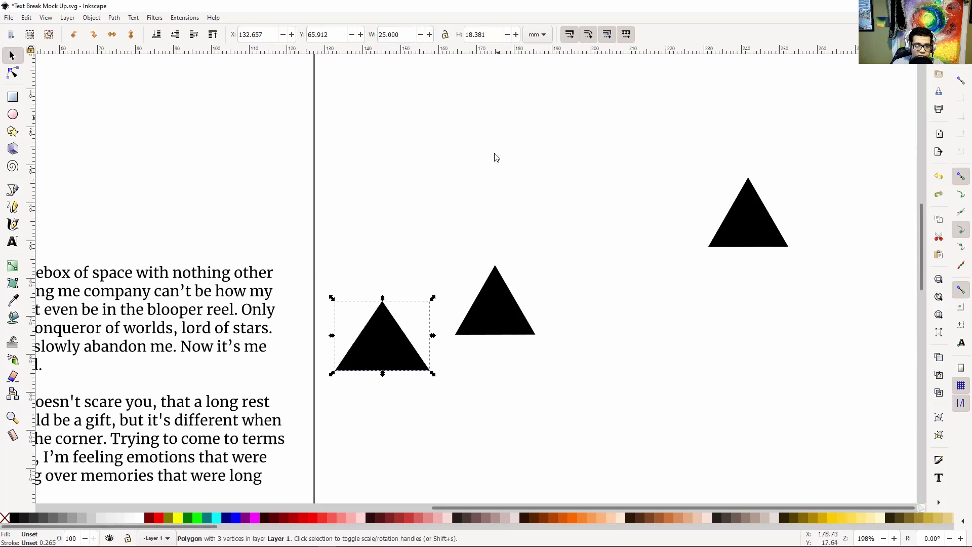
- Set the left triangle's width to 27.5 mm
left_click(386, 34)
triple_click(386, 34)
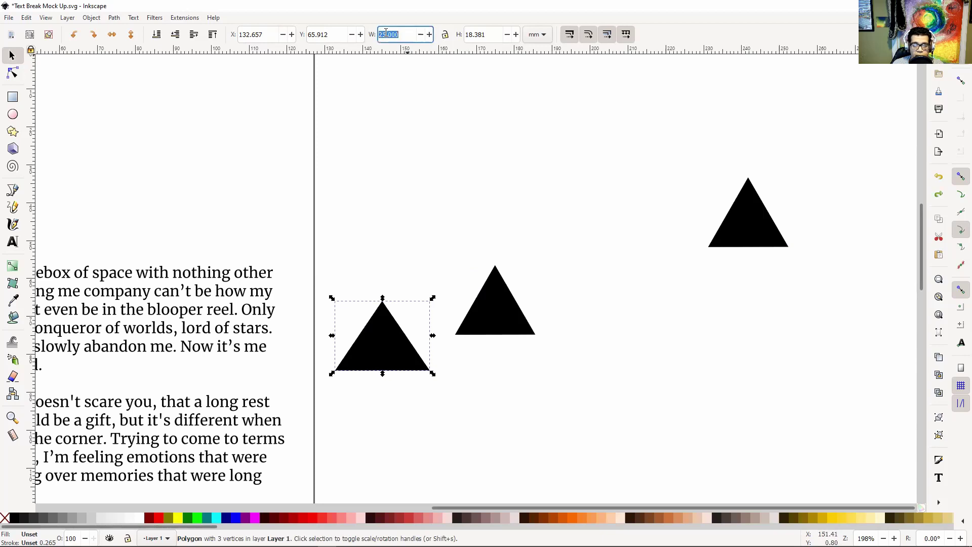
type("0")
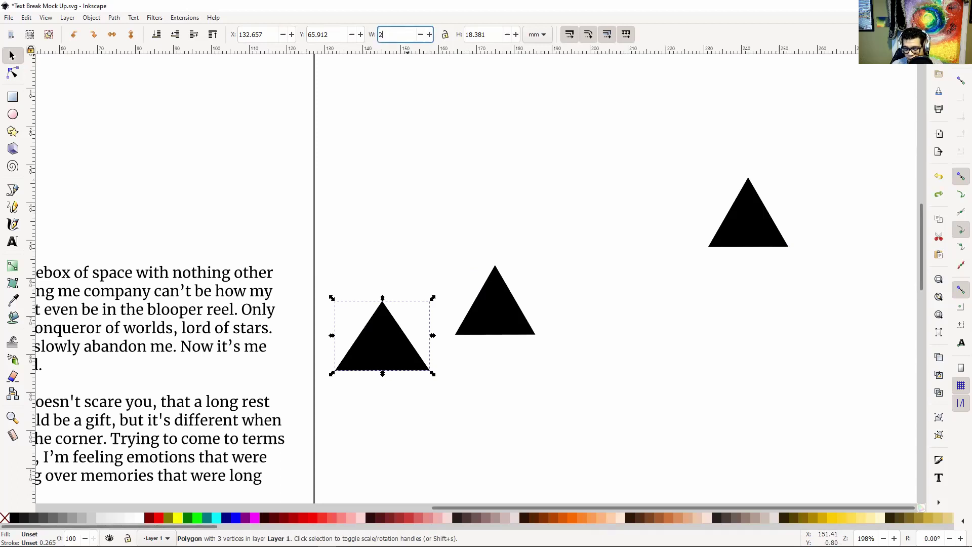
type("7.5")
key("Return")
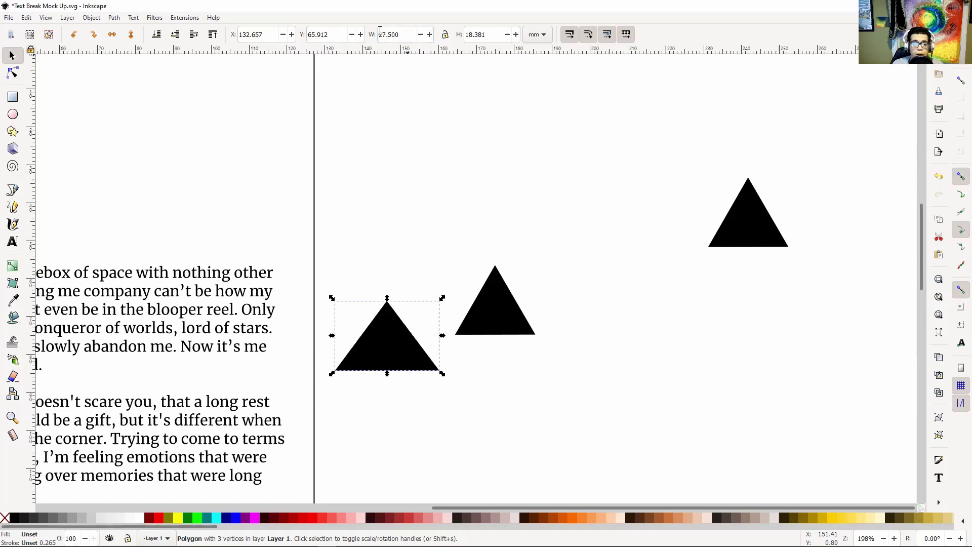
- Set the width of the original triangle in the middle to 27.5 mm
left_click(495, 316)
left_click(404, 33)
double_click(404, 33)
type("2")
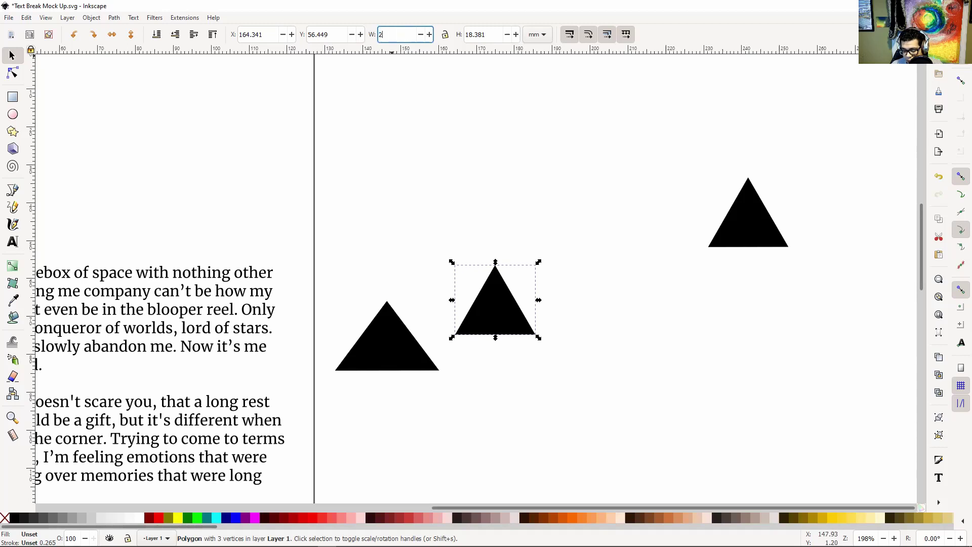
type("7.5")
key("Return")
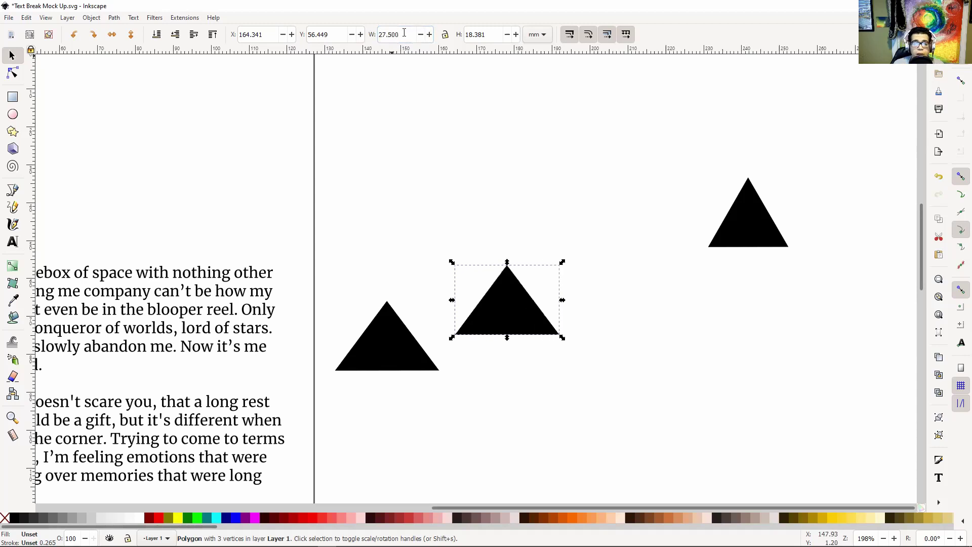
- Set the far right triangle's width to 25 mm and its height to 19.25 mm
left_click(744, 230)
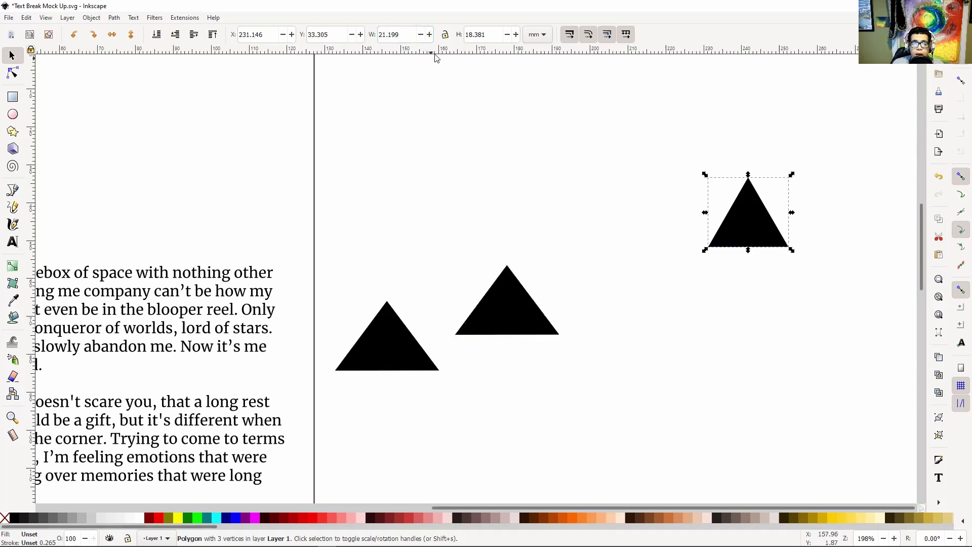
left_click(406, 35)
type("25")
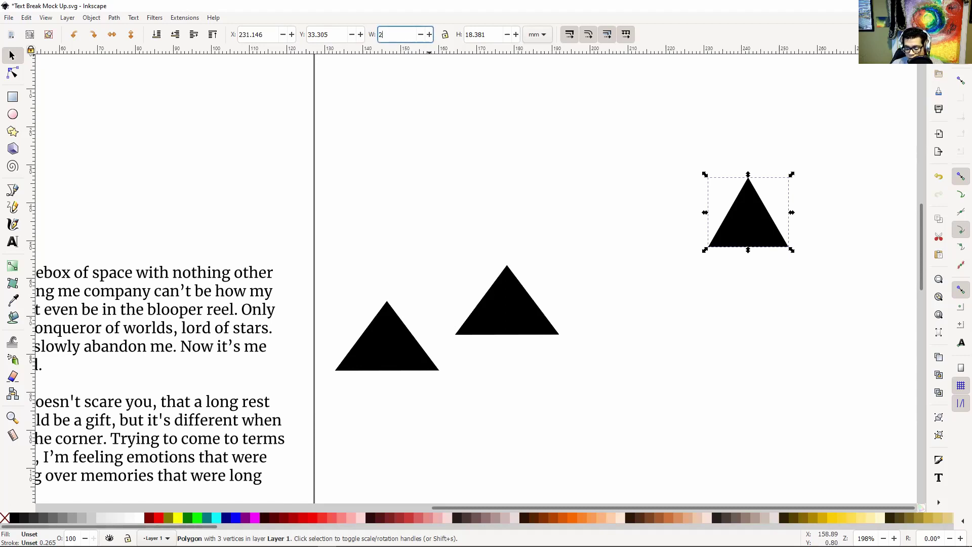
key("Return")
left_click(472, 31)
type("1")
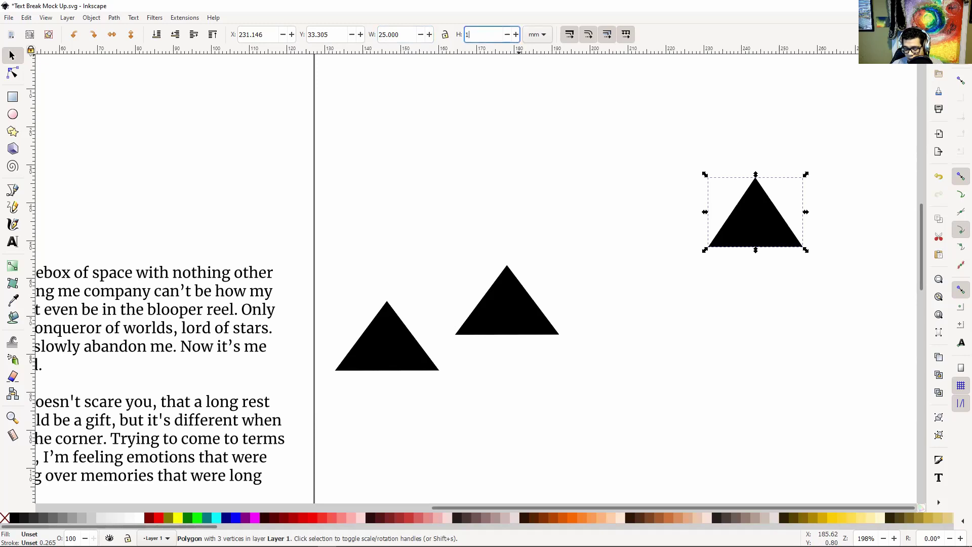
type("9.25")
key("Return")
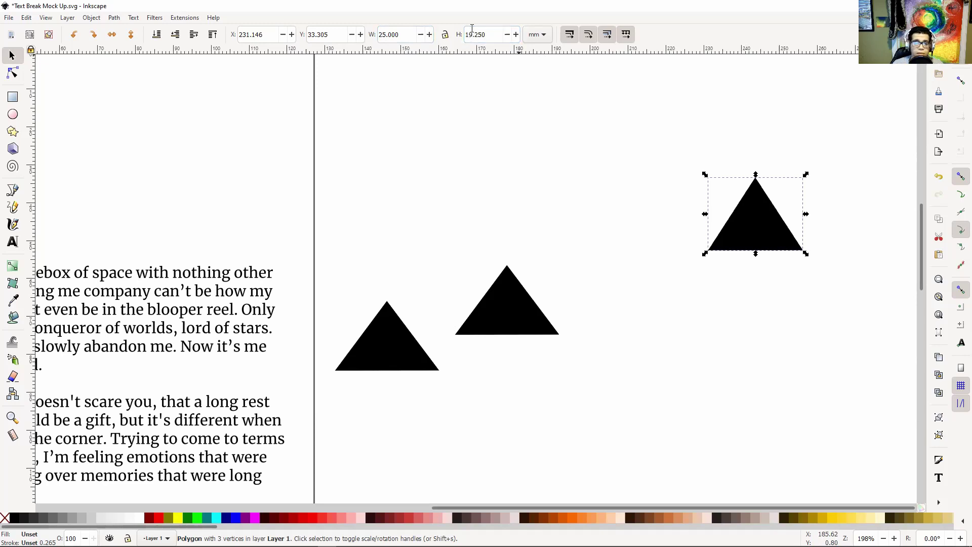
- Move the 19.25 mm high triangle into the middle and the original triangle to its right, forming a row of three
left_click_drag(755, 232, 503, 374)
left_click_drag(519, 292, 577, 334)
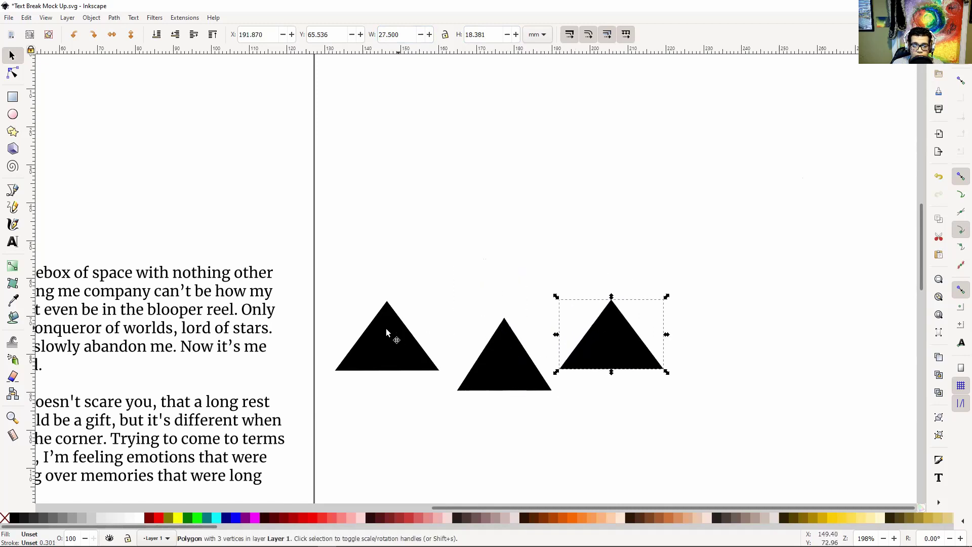
- Set the middle triangle's width to 27.5 mm and its height to 22 mm
left_click(496, 351)
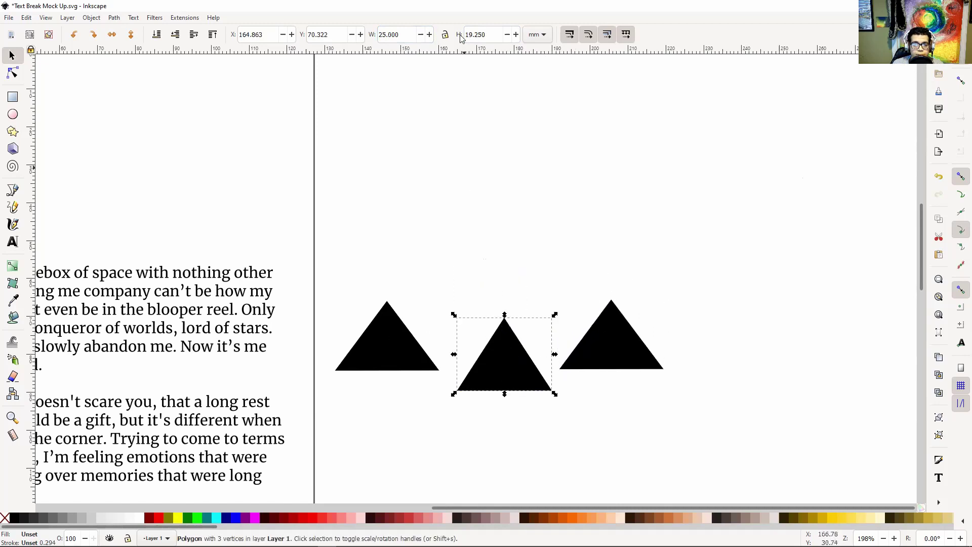
double_click(407, 39)
type("27.5")
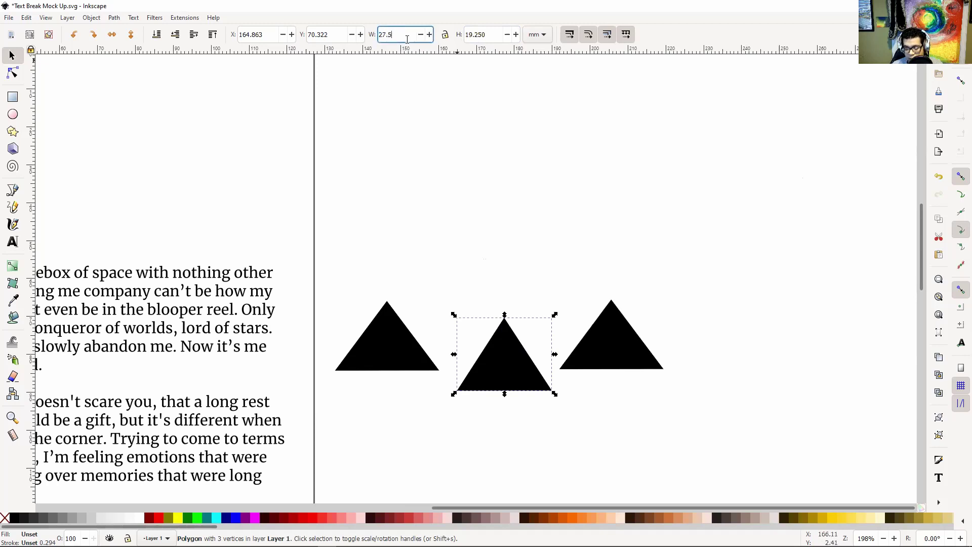
key("Return")
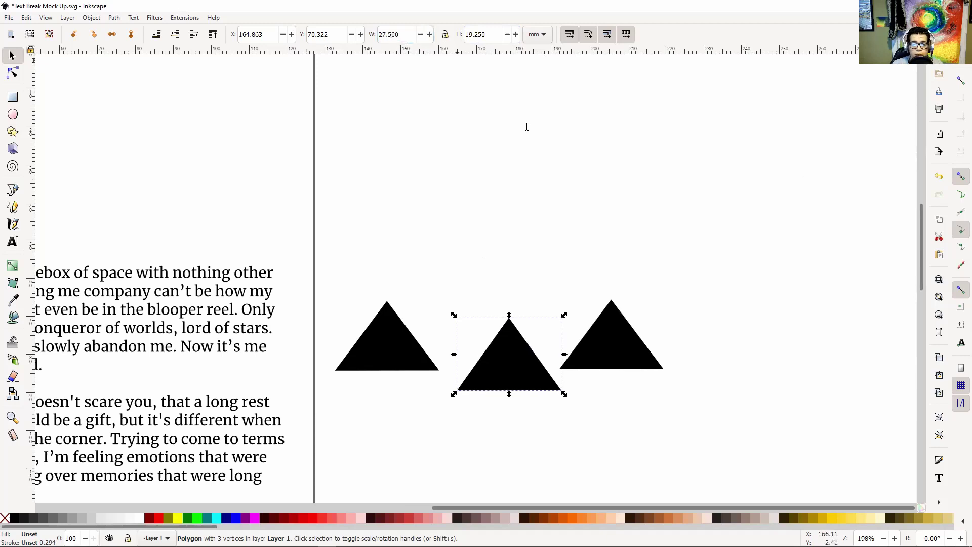
double_click(474, 40)
type("22")
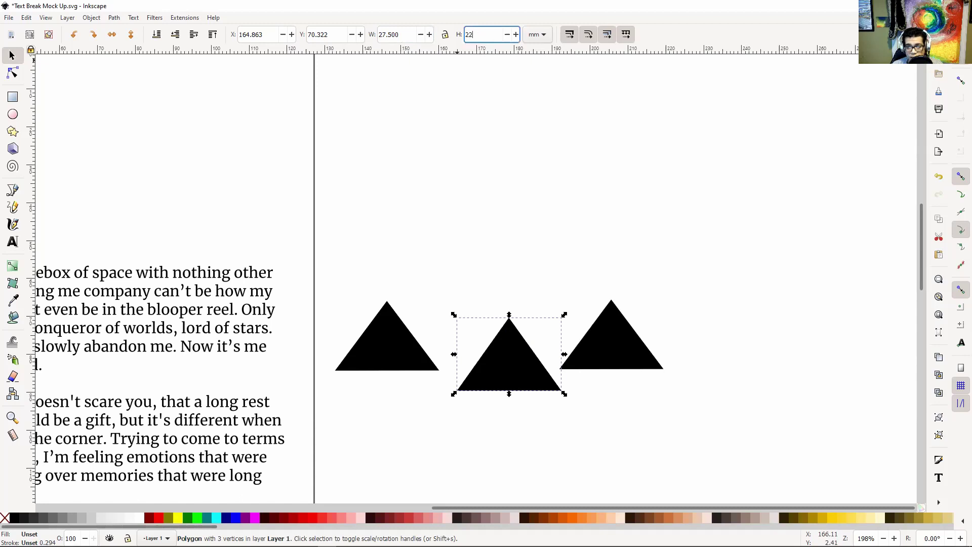
key("Return")
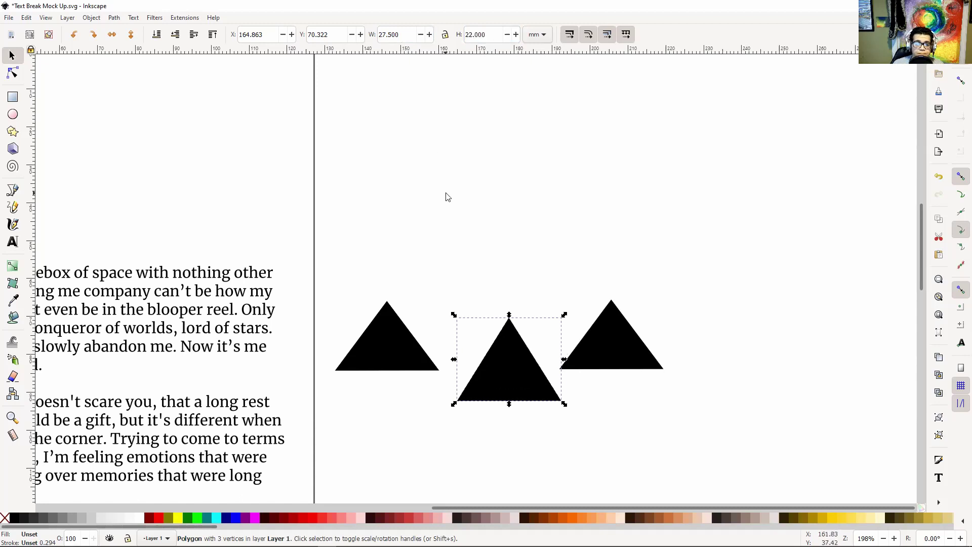
- Move all three triangles up into a rough row, keeping the 22 mm high triangle in the middle
left_click(446, 197)
left_click(526, 380)
left_click_drag(526, 383, 499, 299)
left_click(375, 340)
left_click_drag(378, 343, 390, 293)
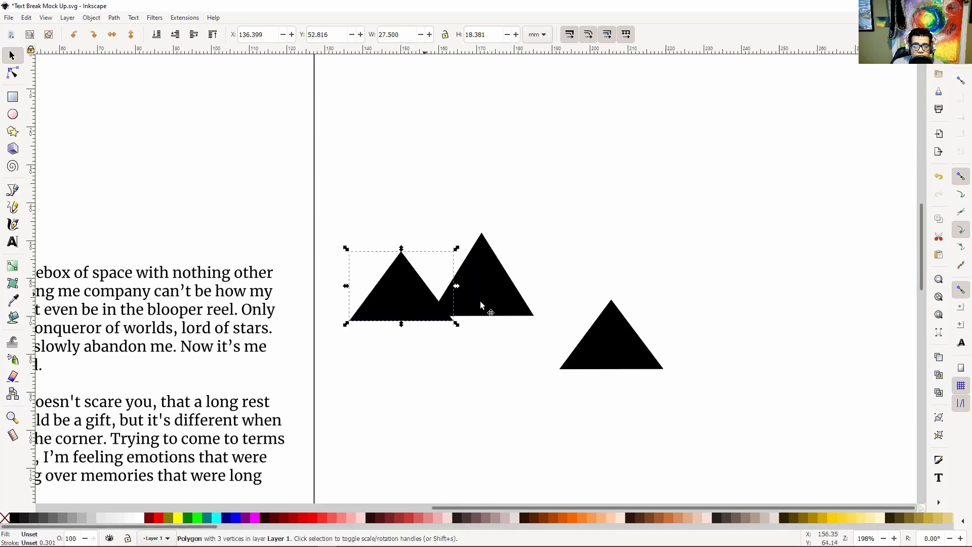
left_click_drag(608, 337, 613, 252)
left_click(489, 291)
left_click_drag(492, 289, 502, 270)
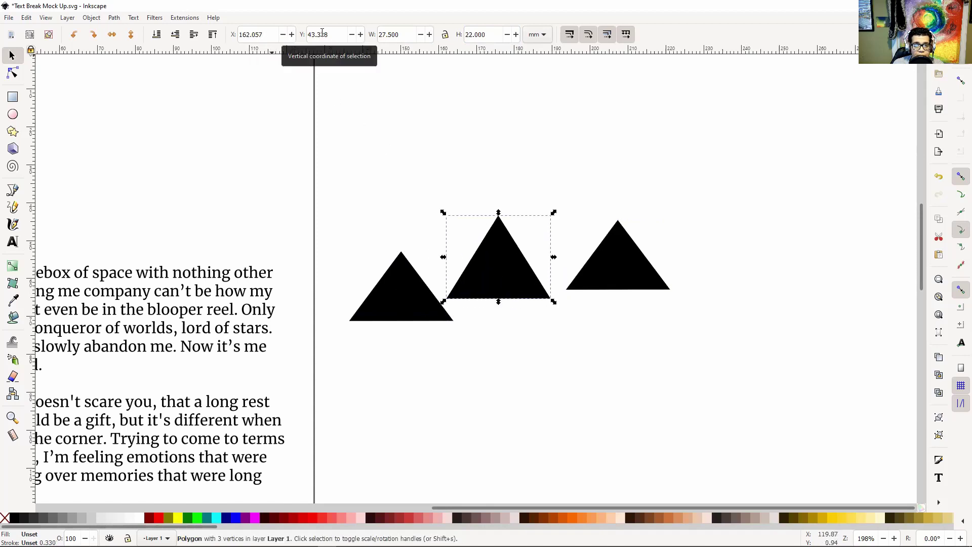
- Copy the middle triangle's Y position and set the left triangle's Y position to 43.328 mm to level their tips
double_click(257, 37)
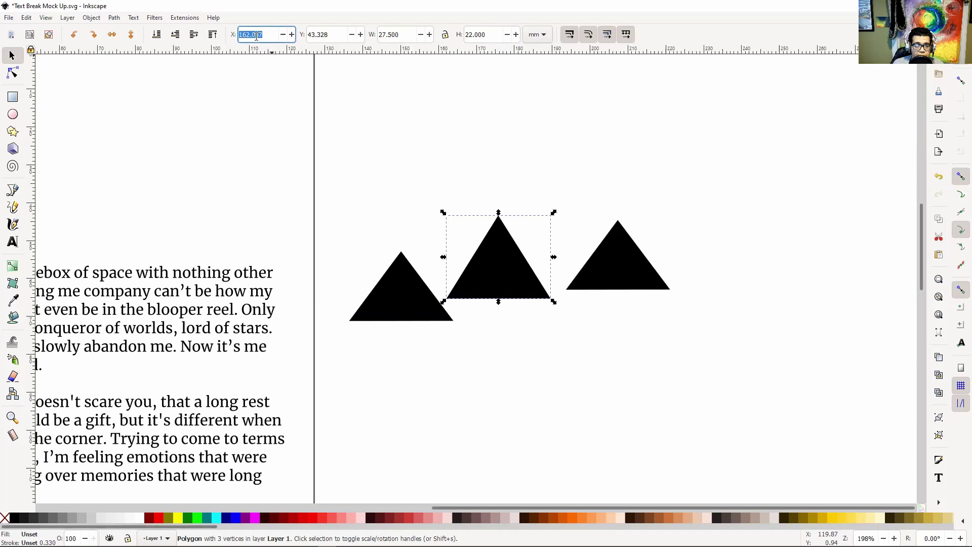
double_click(335, 36)
key("ctrl+c")
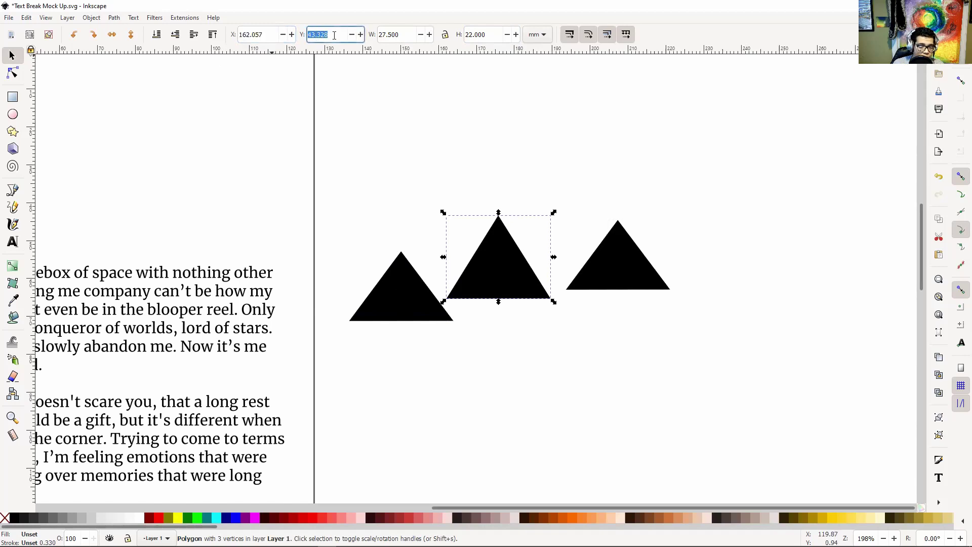
left_click(391, 295)
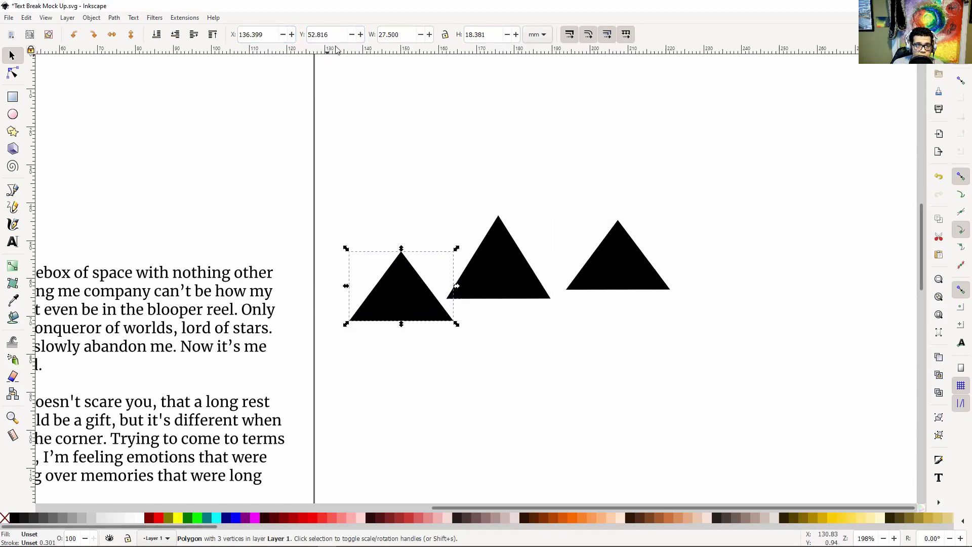
double_click(317, 37)
type("43.328")
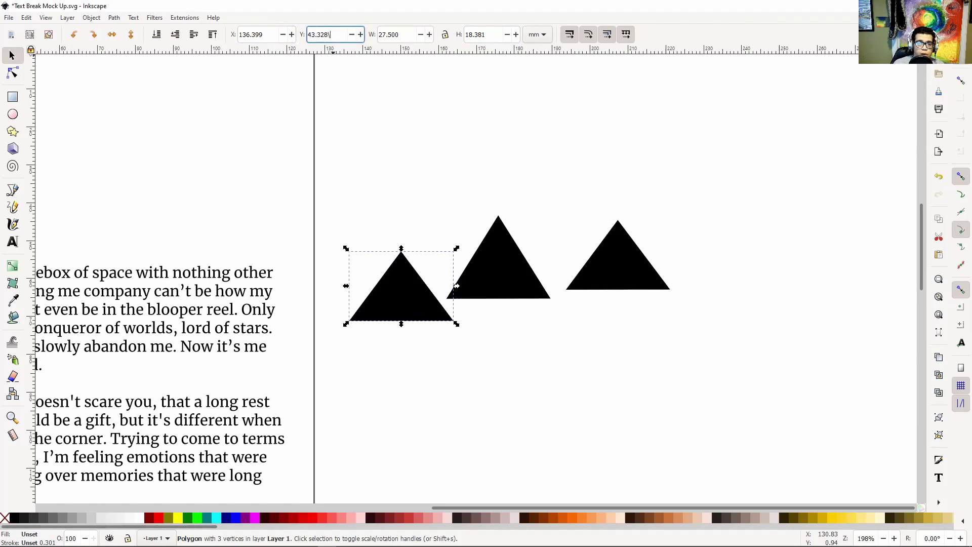
key("Return")
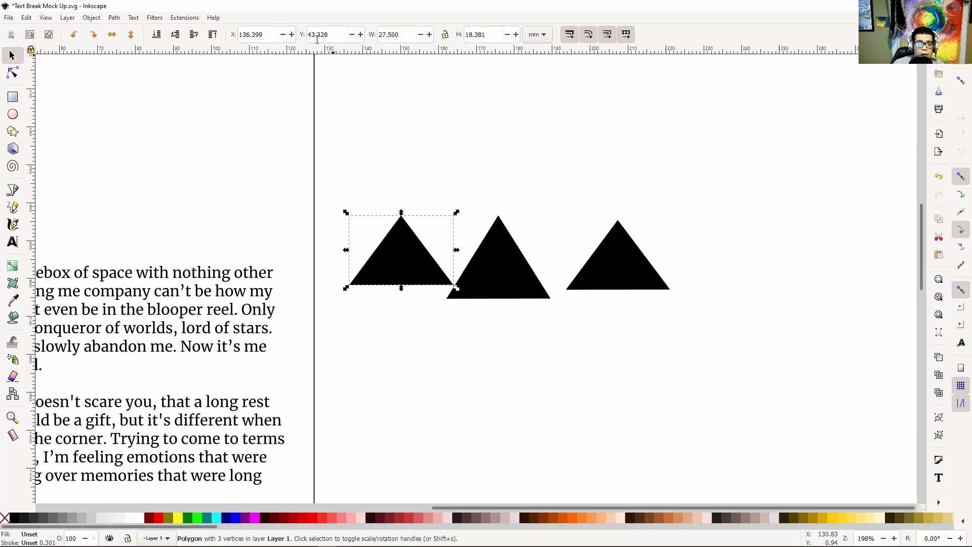
- Set the right triangle's Y position to the copied value of 43.328 mm to level it with the other two
left_click(621, 251)
double_click(340, 34)
key("ctrl+v")
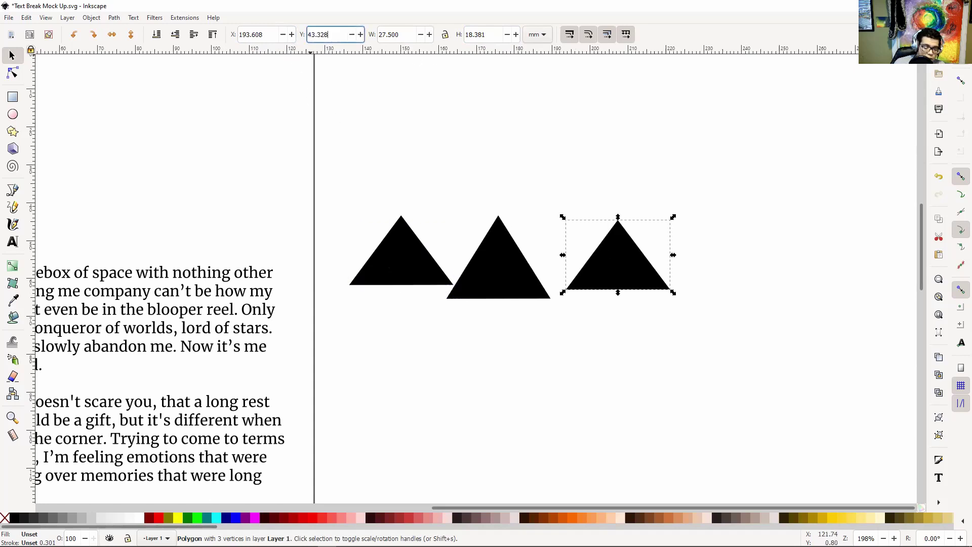
key("Return")
left_click(492, 283)
left_click(612, 280)
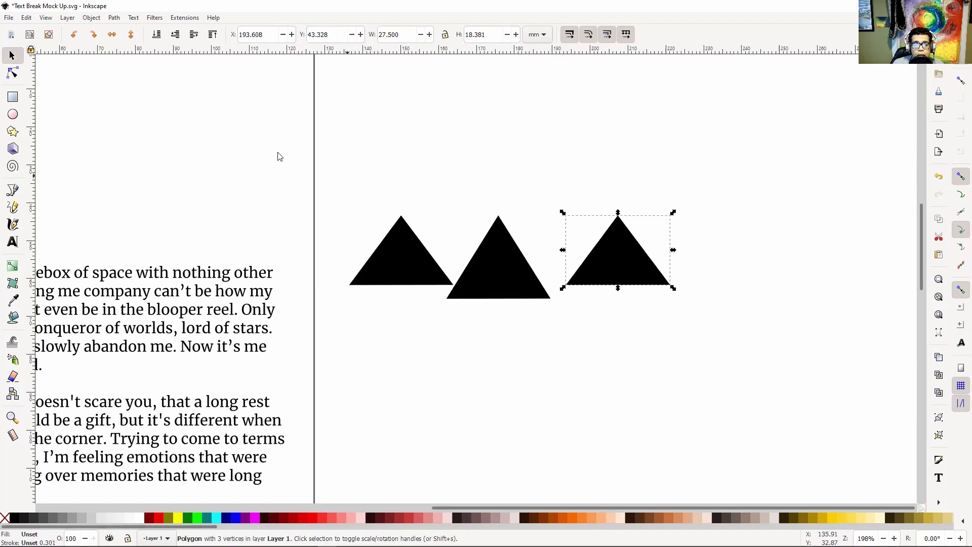
left_click(360, 34)
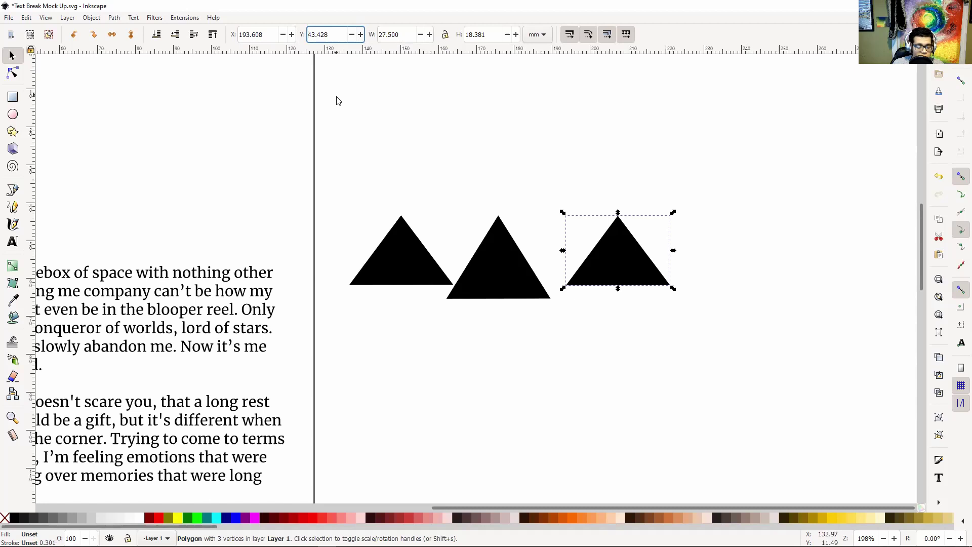
- Shift the left triangle to X 142.699 mm so that it overlaps the middle triangle's side
left_click(398, 258)
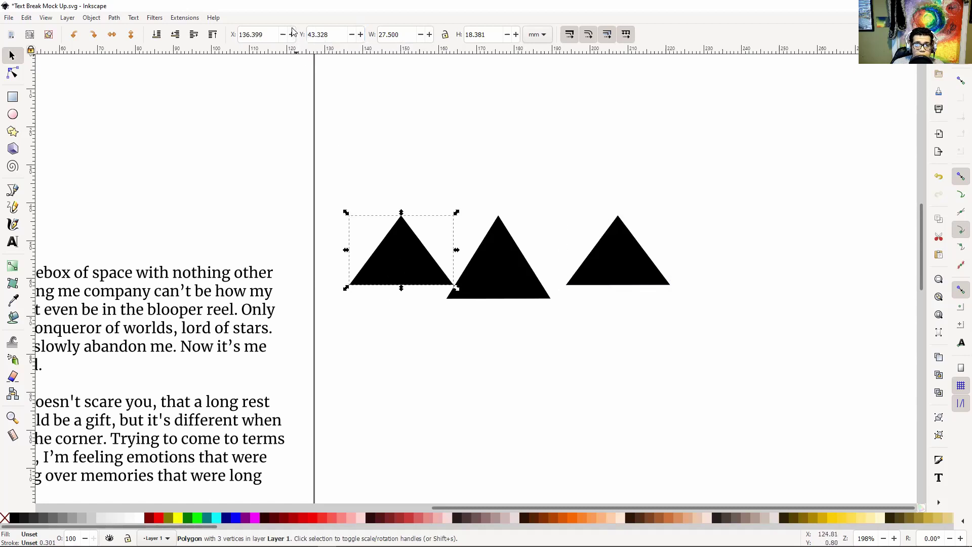
scroll(292, 34, "down", 11)
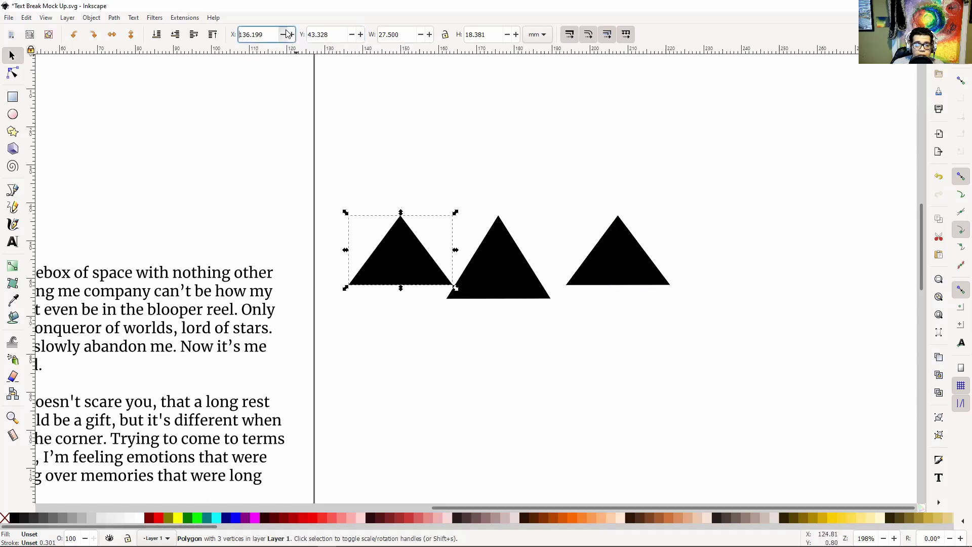
scroll(292, 34, "up", 20)
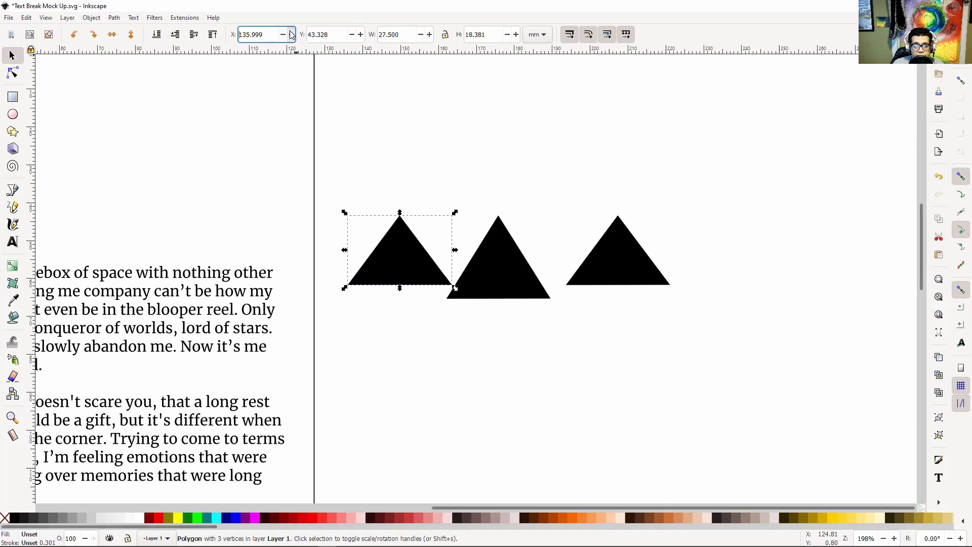
scroll(292, 34, "up", 9)
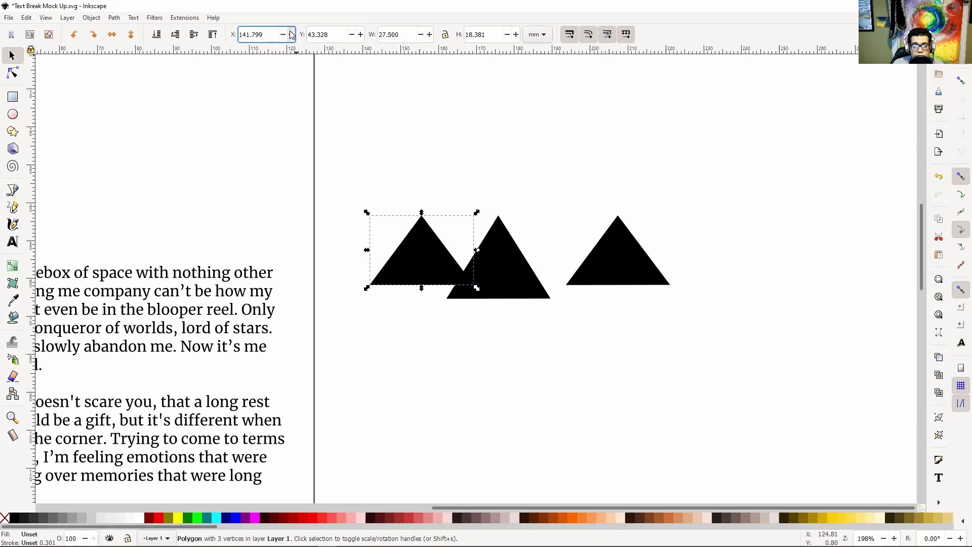
scroll(292, 34, "up", 2)
scroll(292, 34, "up", 1)
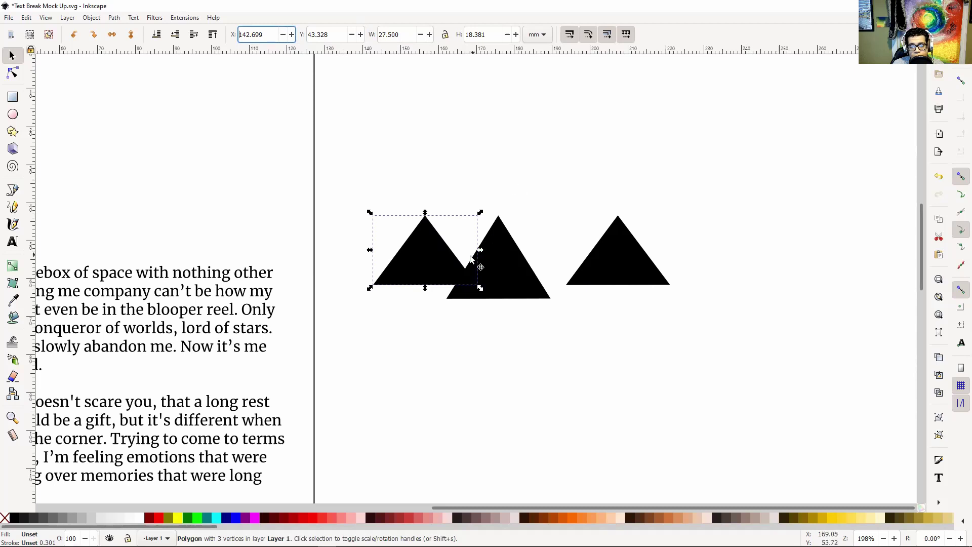
- Shift the right triangle to X 181.608 mm so that it overlaps the middle triangle symmetrically
left_click(632, 252)
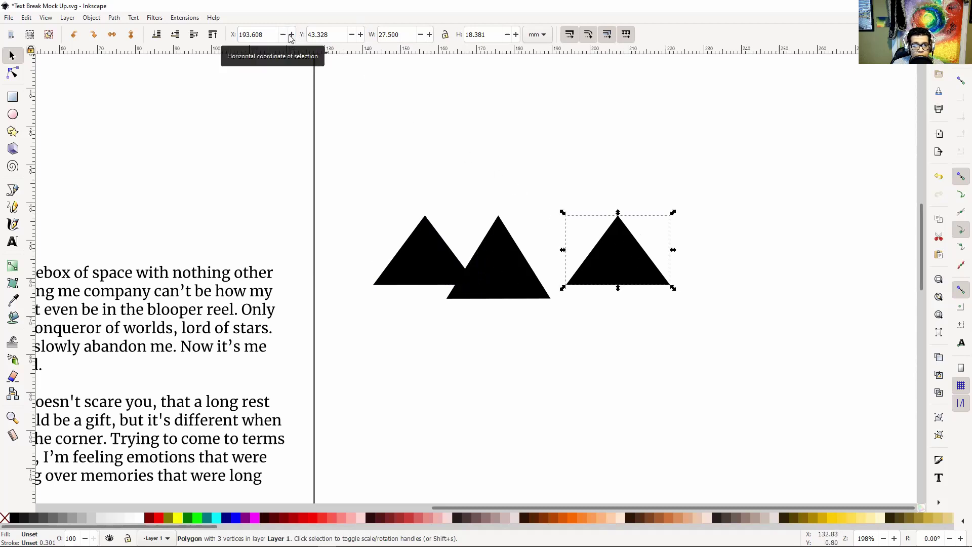
left_click_drag(286, 36, 286, 38)
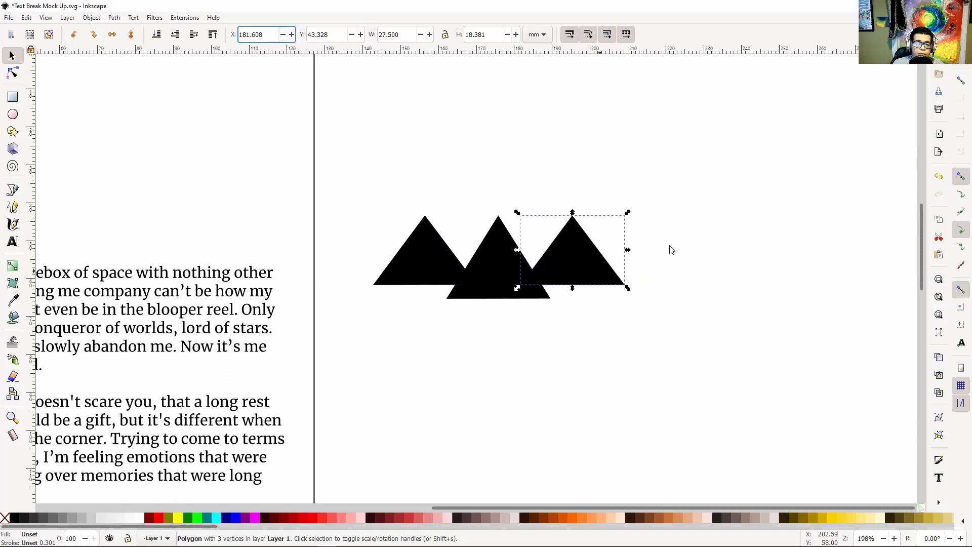
left_click(722, 258)
- Lower the left triangle to Y 46.928 mm so that its base lines up with the middle triangle's base
left_click(430, 289)
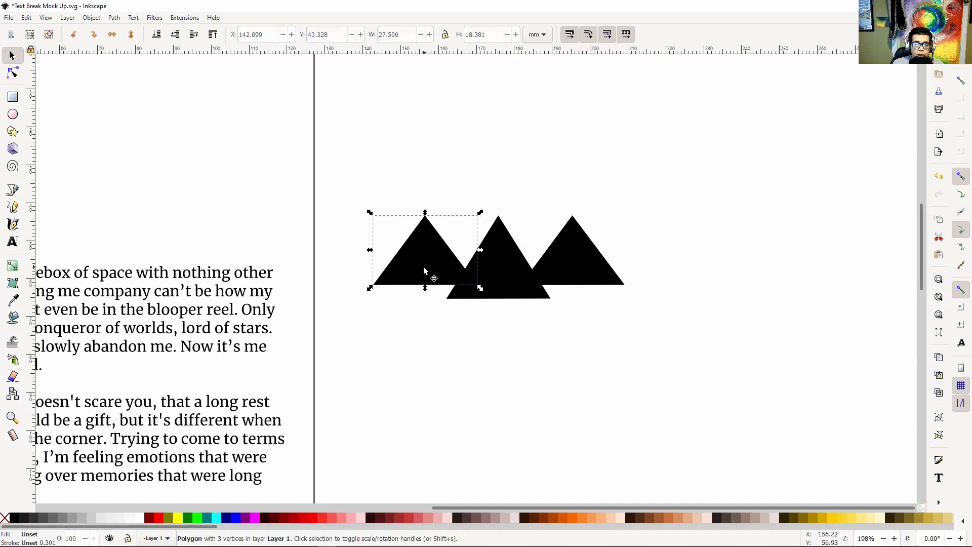
left_click(351, 34)
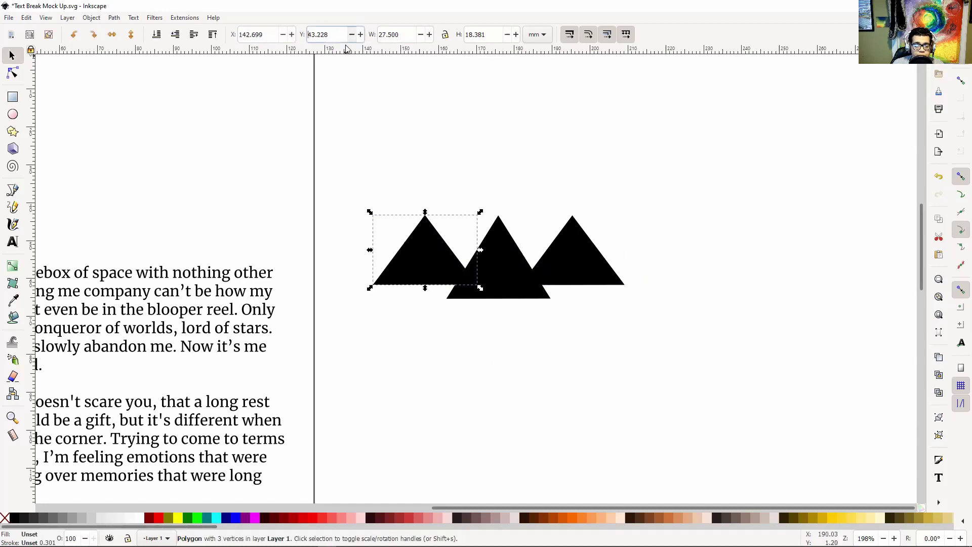
key("Up")
key("Up")
key("Up")
key("Up")
key("Up")
key("Up")
key("Up")
key("Up")
key("Up")
key("Up")
key("Up")
key("Up")
key("Up")
key("Up")
key("Up")
key("Up")
key("Up")
key("Up")
key("Up")
key("Up")
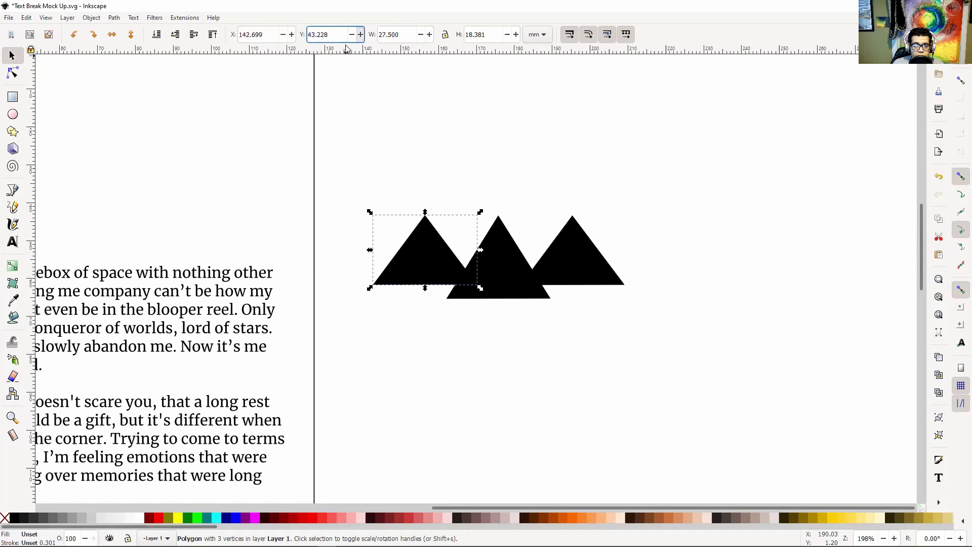
key("Up")
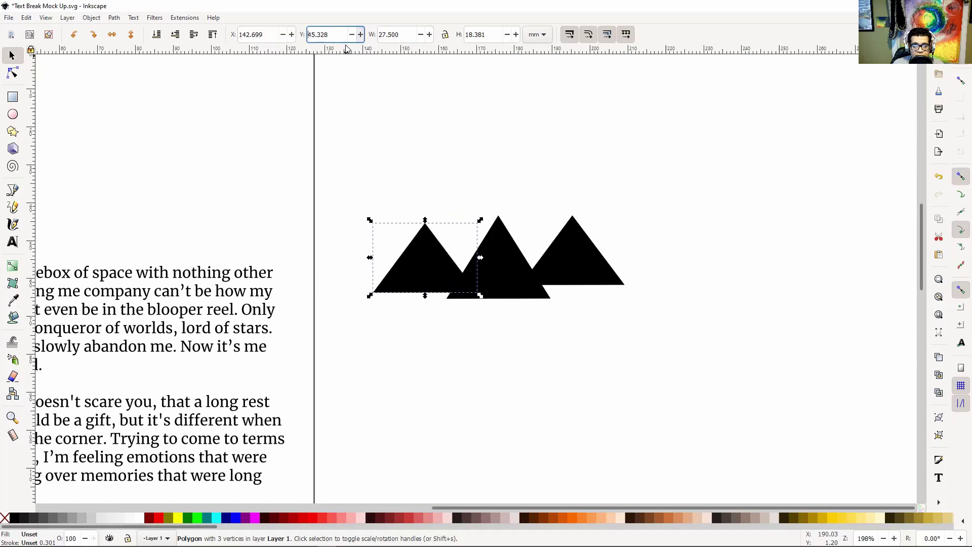
key("Up")
key("Up")
key("Up")
key("Up")
key("Up")
key("Up")
key("Up")
key("Up")
key("Up")
key("Up")
key("Up")
key("Up")
key("Up")
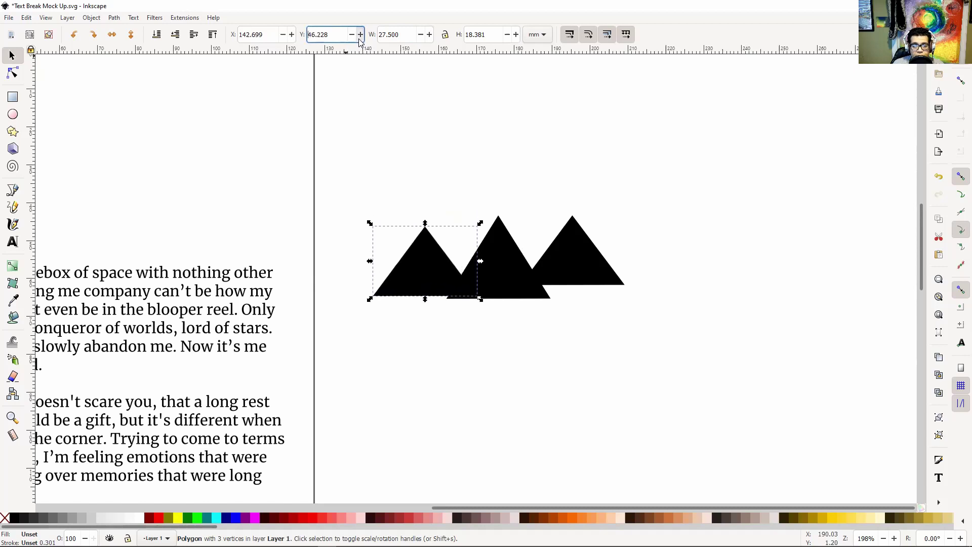
key("Up")
key("Up")
key("Up")
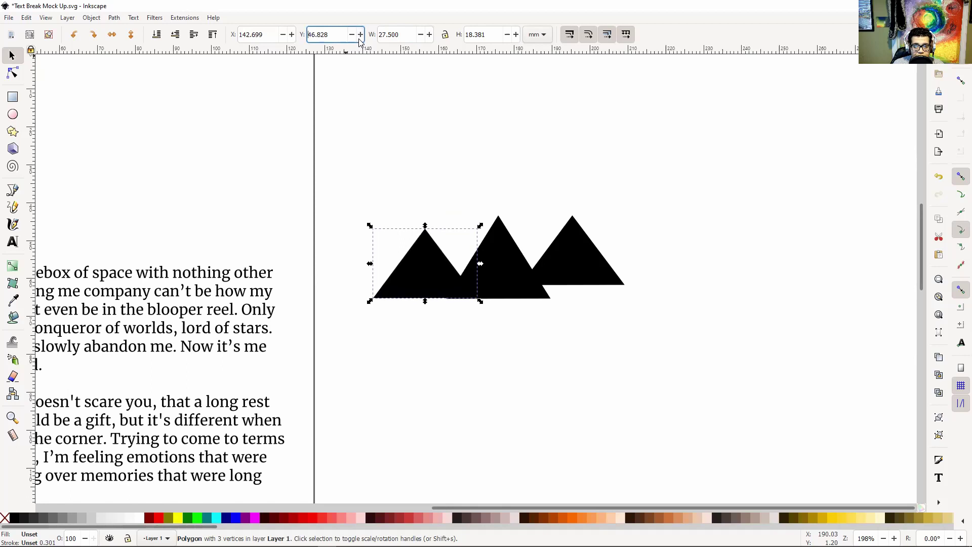
key("Up")
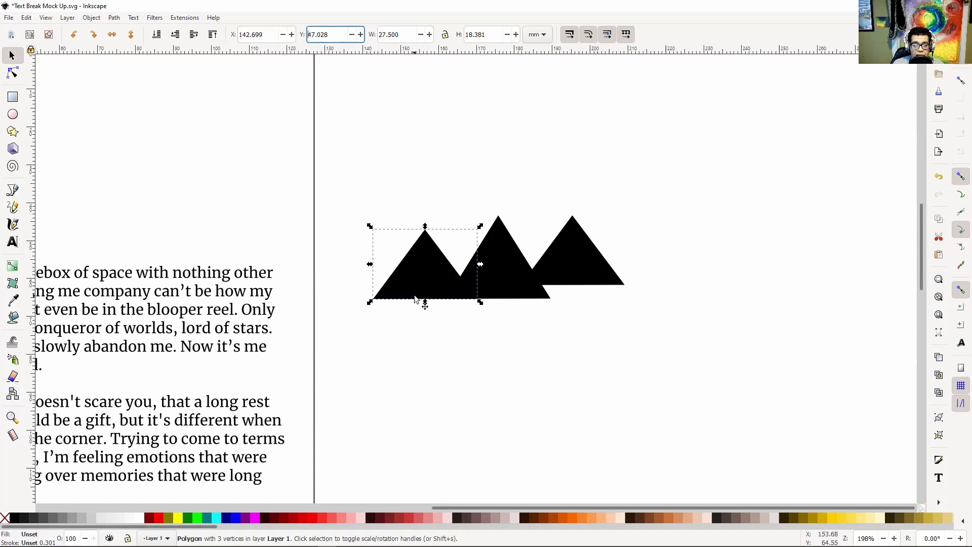
left_click(383, 248)
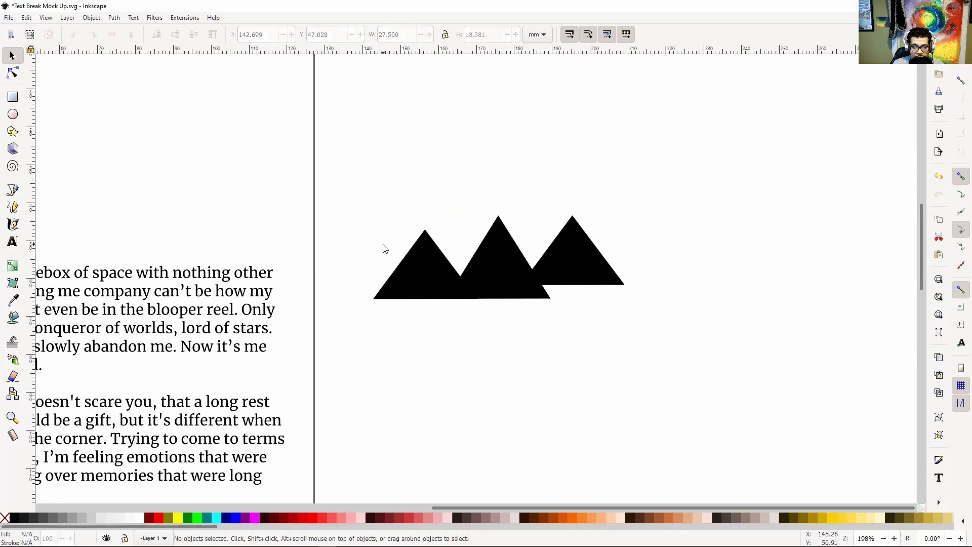
left_click(405, 261)
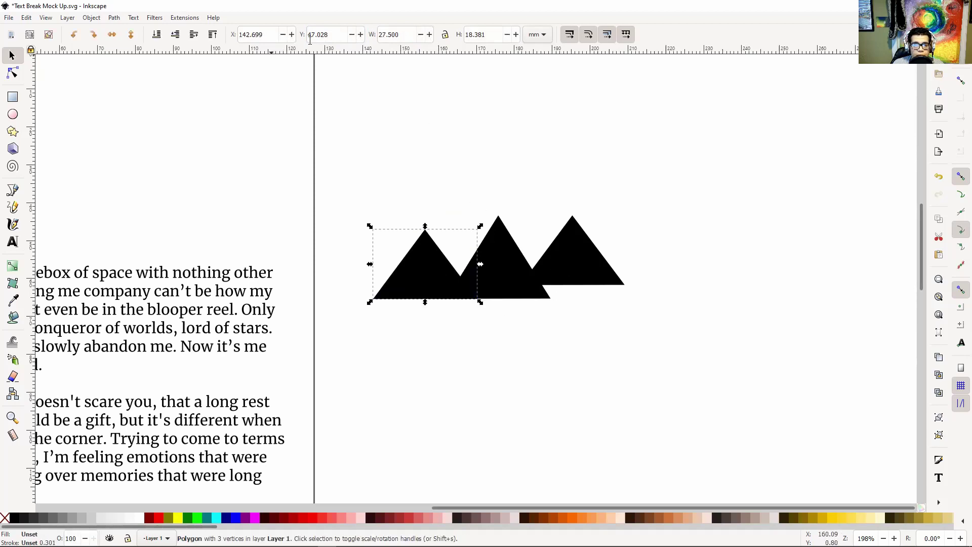
left_click(352, 41)
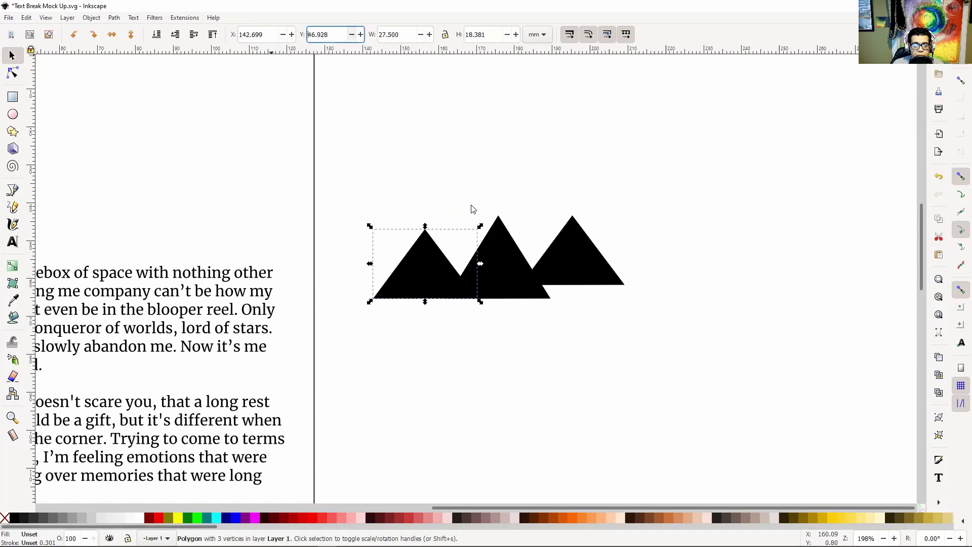
left_click(623, 299)
- Give the right triangle the left triangle's Y position of 46.928 mm to align all three bases
left_click(581, 269)
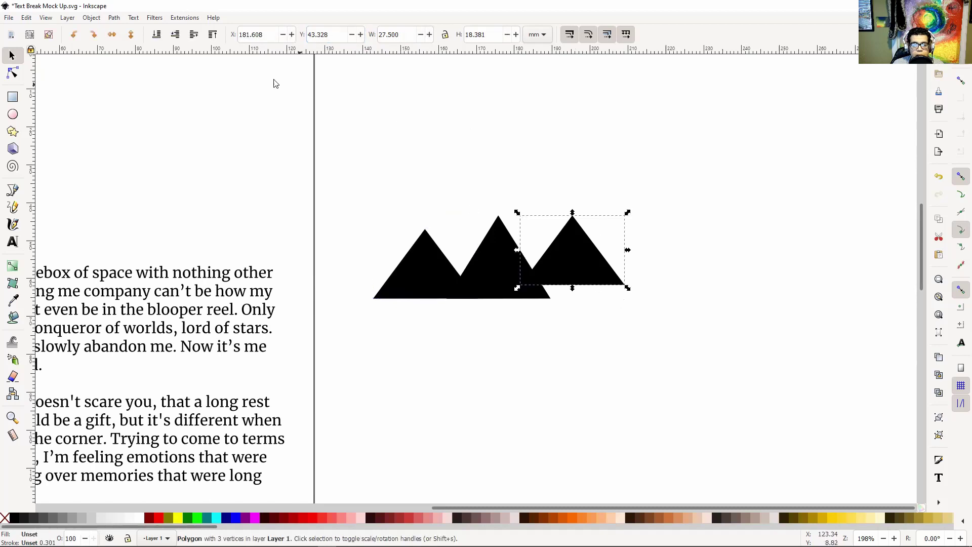
left_click(405, 272)
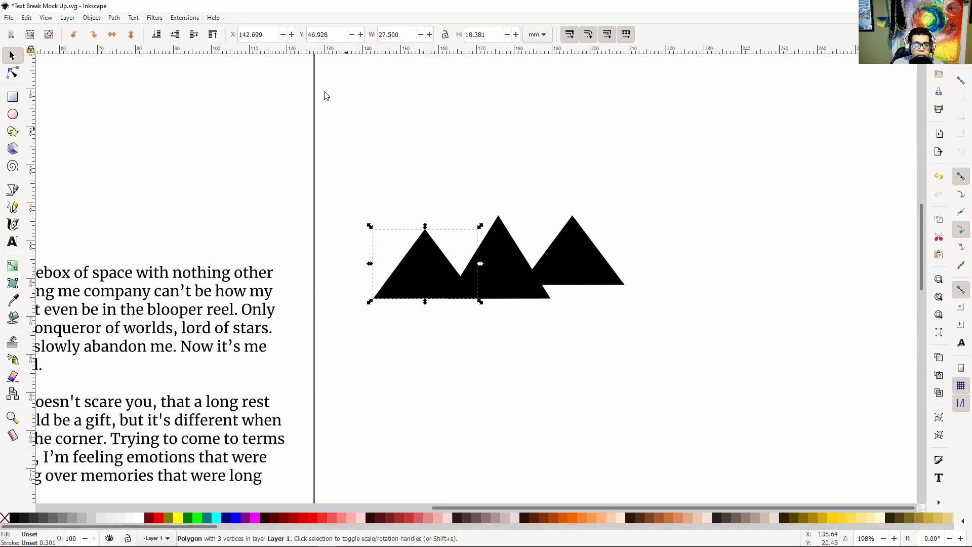
left_click_drag(252, 35, 260, 35)
double_click(326, 35)
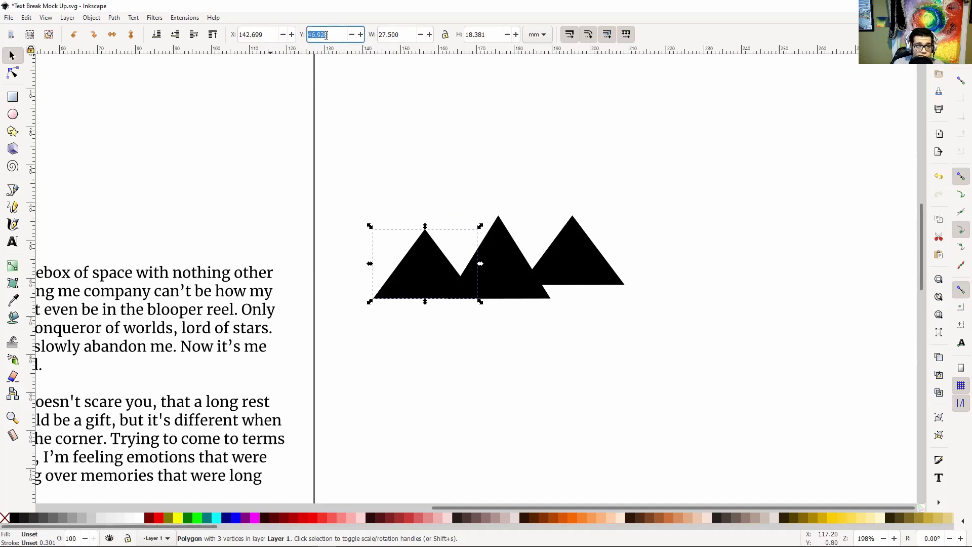
left_click(589, 256)
double_click(327, 35)
type("46.928")
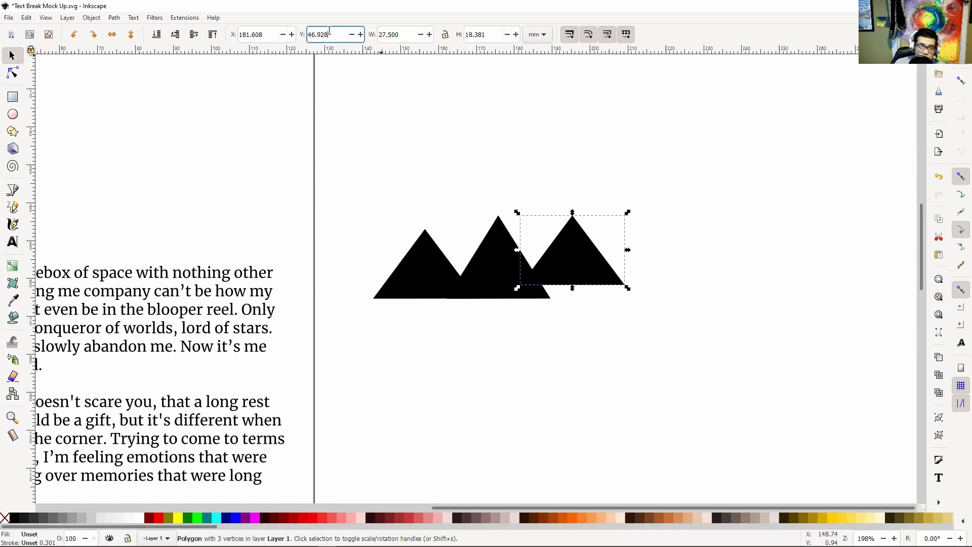
key("Return")
left_click(721, 256)
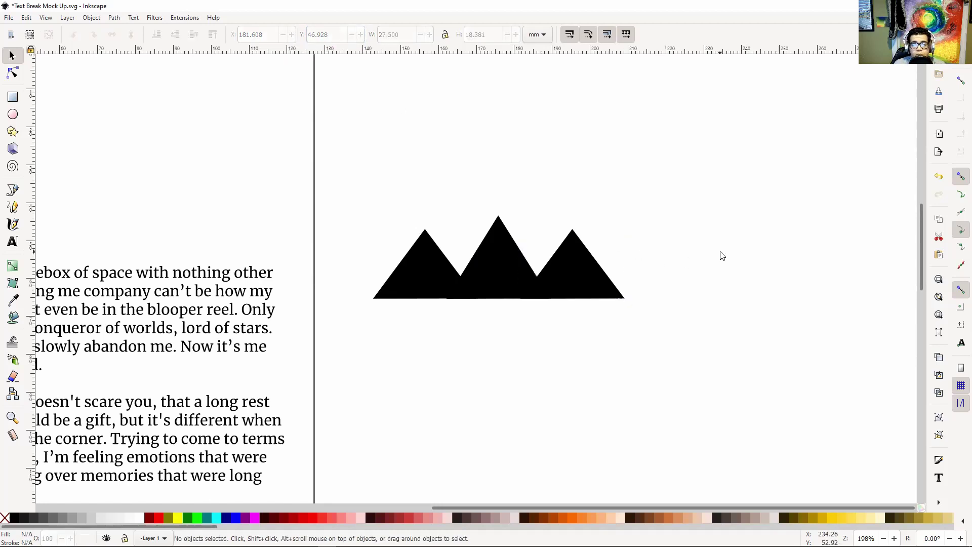
- Select all three triangles beside the page and group them into one object
left_click_drag(729, 255, 708, 254)
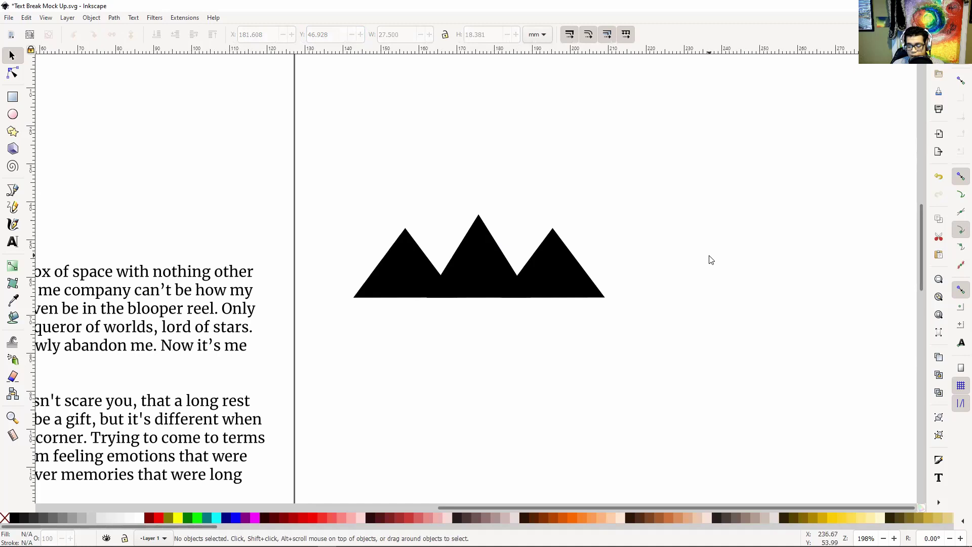
key("minus")
key("minus")
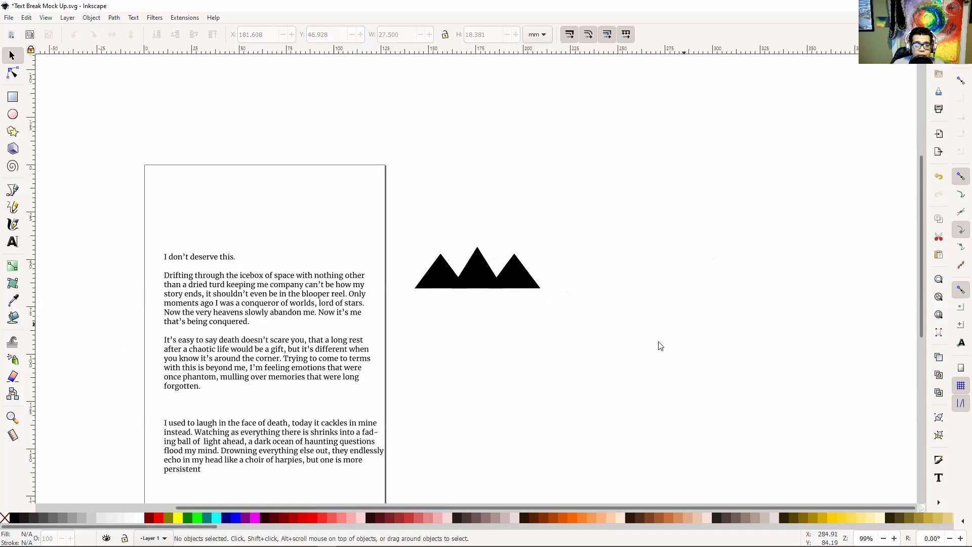
left_click_drag(657, 343, 704, 364)
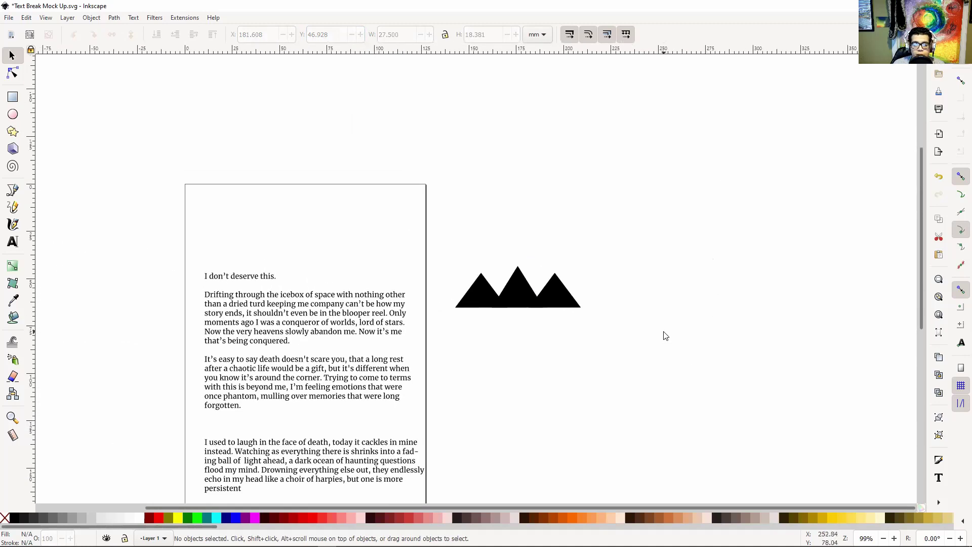
left_click_drag(664, 336, 647, 331)
key("minus")
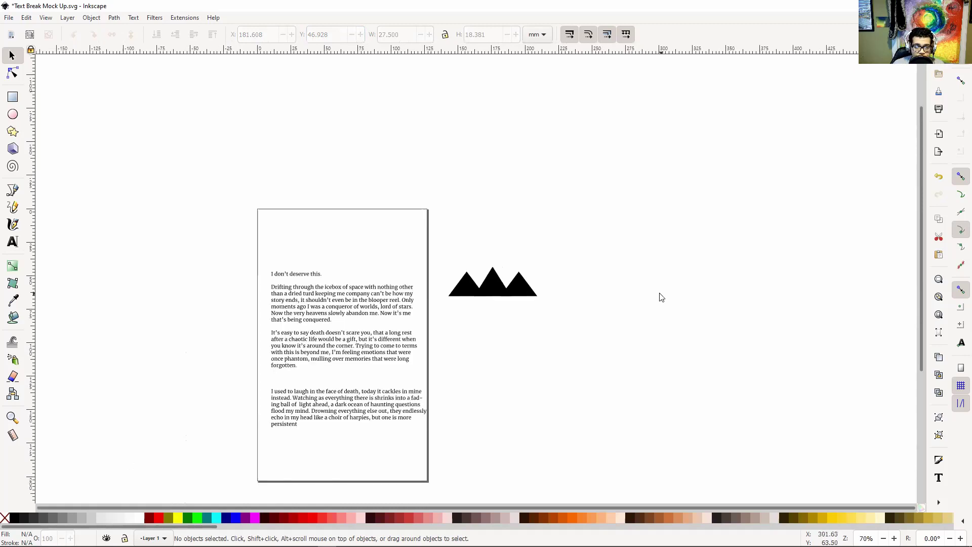
left_click_drag(597, 329, 446, 248)
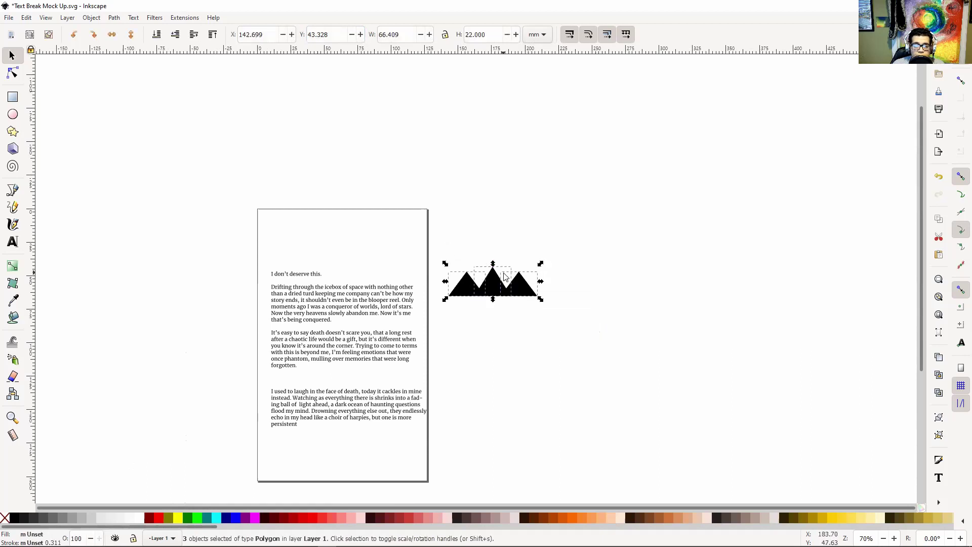
right_click(491, 293)
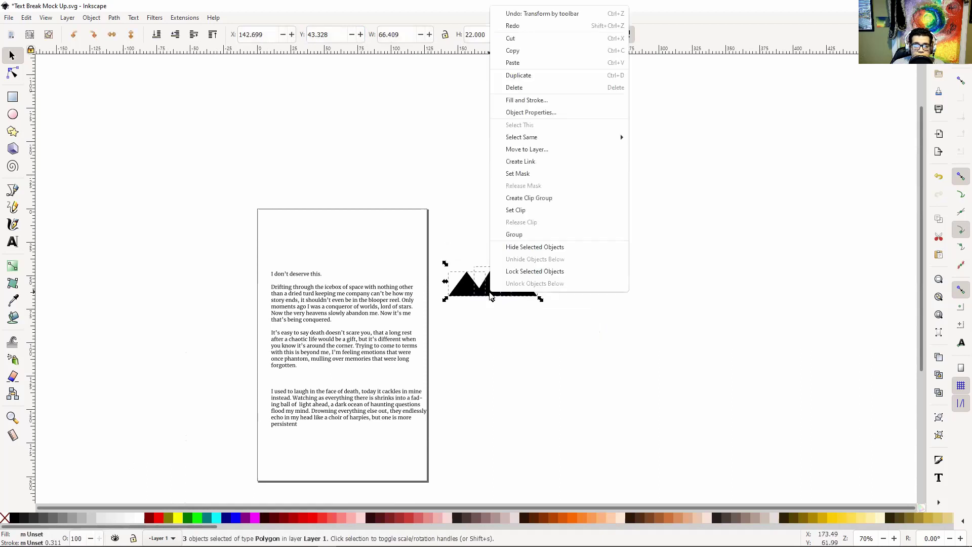
left_click(553, 234)
left_click(558, 328)
left_click(494, 288)
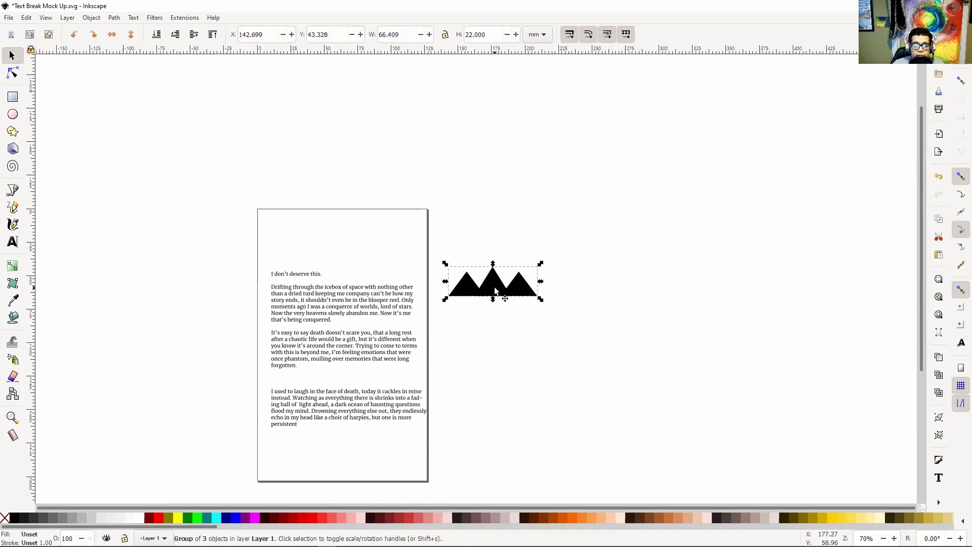
- Lock the width-to-height ratio and scale the grouped triangle ornament to a width of 15 mm
left_click(446, 35)
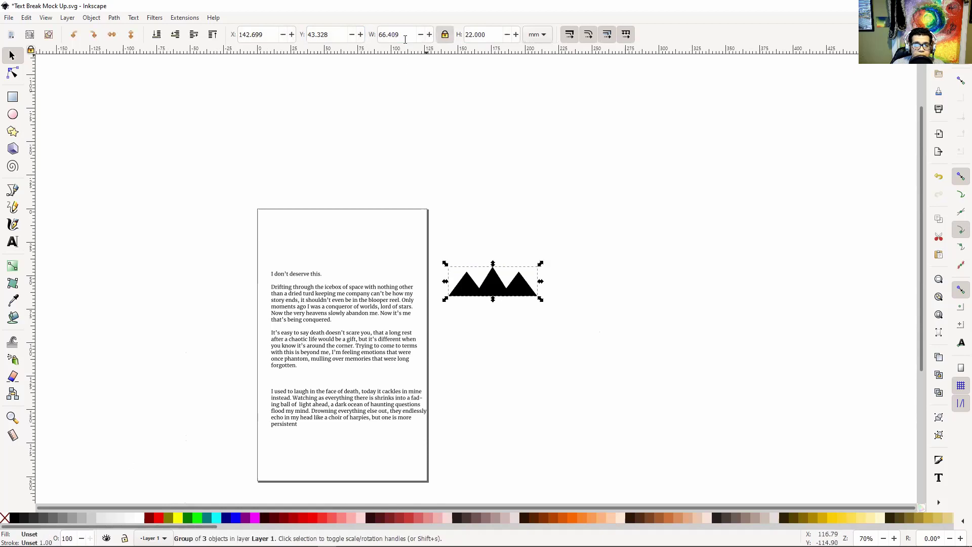
triple_click(405, 35)
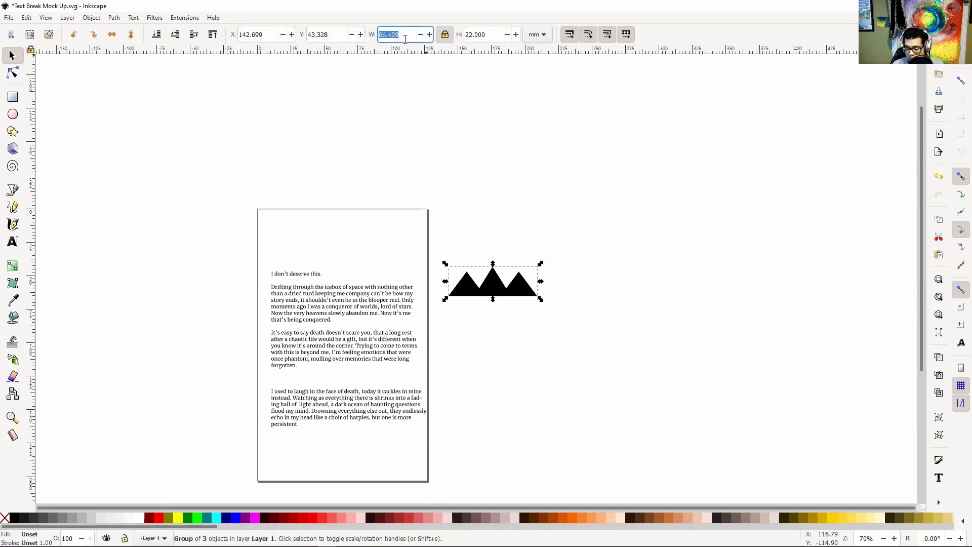
type("15")
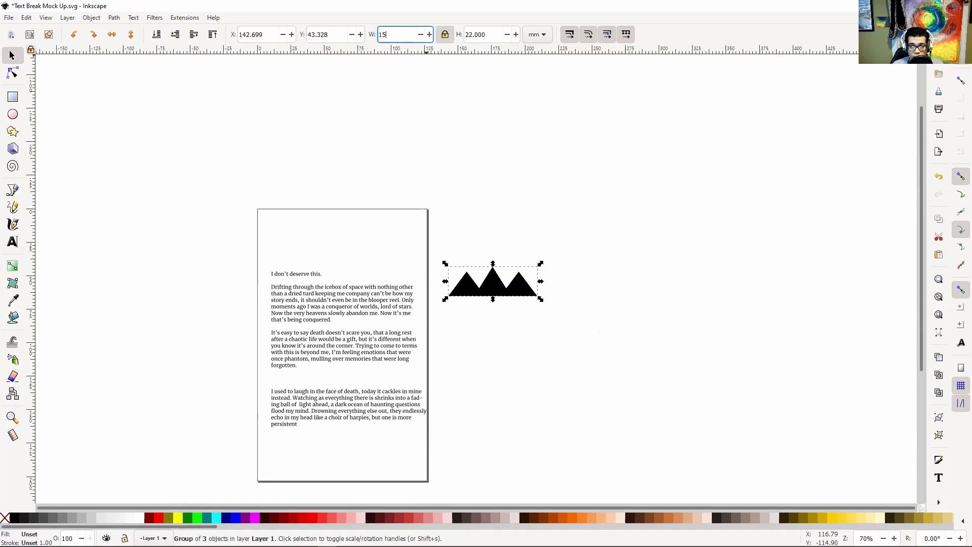
key("Return")
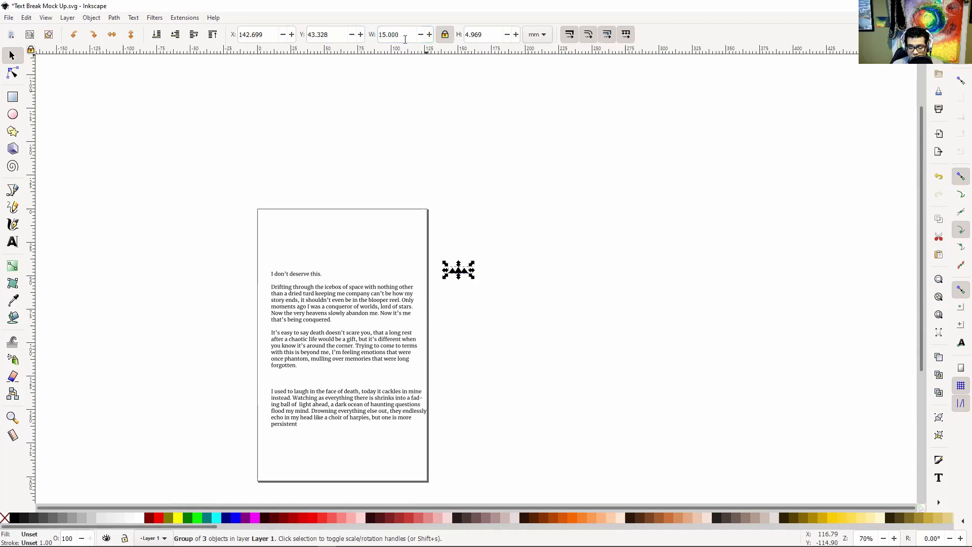
- Place the ornament centred in the gap between the second and third paragraphs, at about X 56 mm, Y 124 mm
key("plus")
key("plus")
left_click_drag(588, 273, 709, 138)
left_click_drag(575, 143, 330, 371)
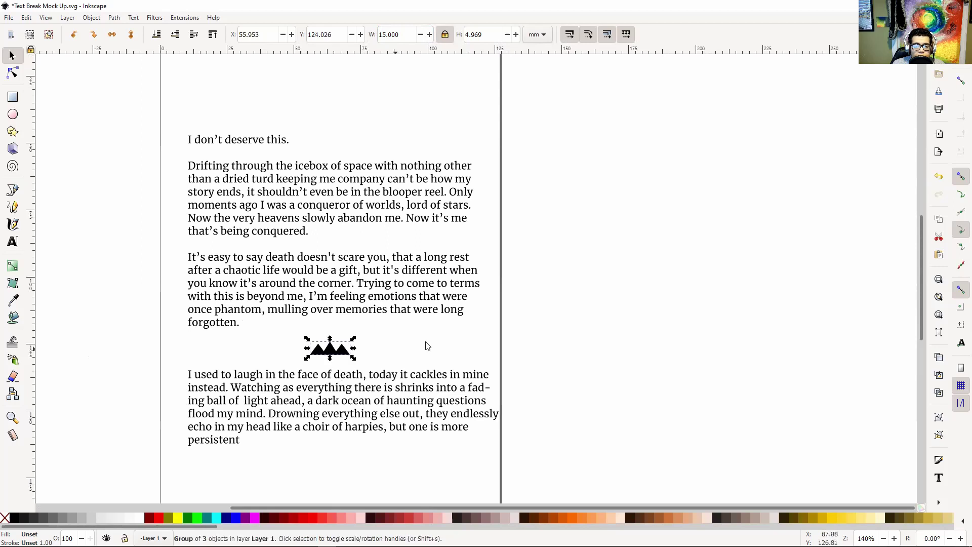
left_click(644, 322)
key("minus")
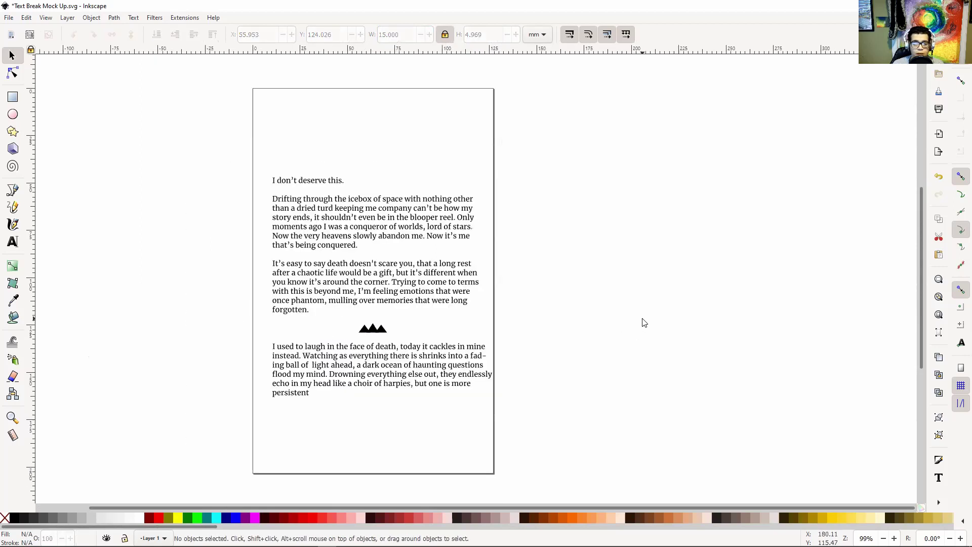
left_click_drag(694, 255, 674, 285)
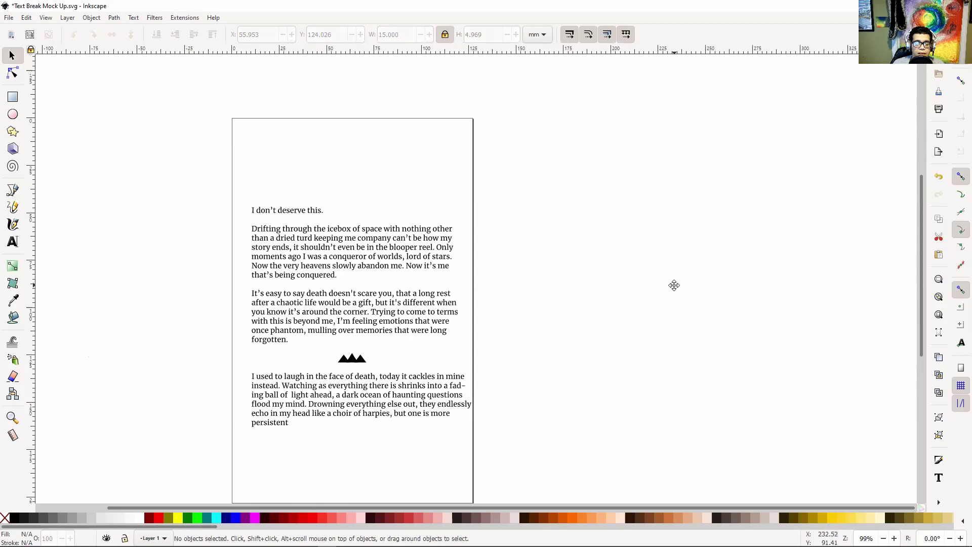
- Reduce the ornament between the paragraphs to a width of 12 mm, keeping its proportions
key("plus")
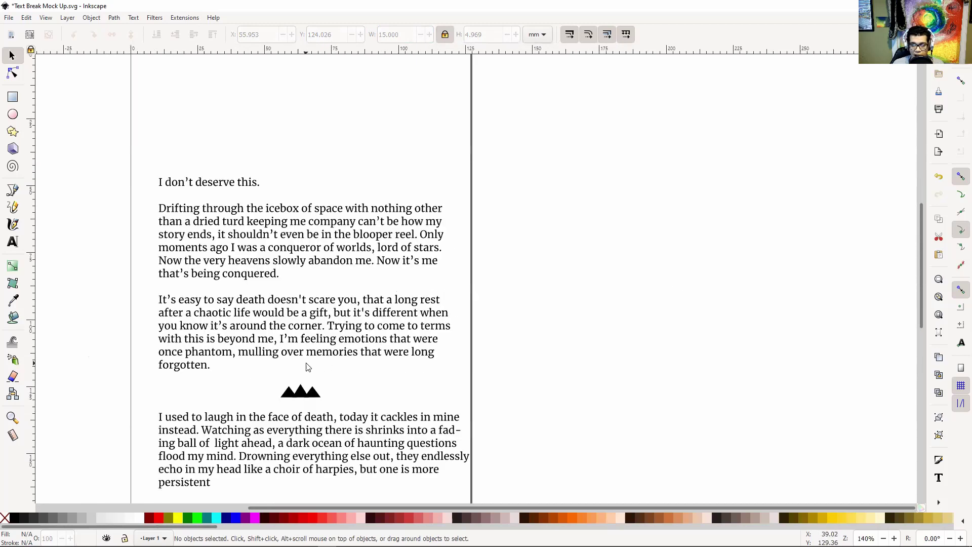
key("plus")
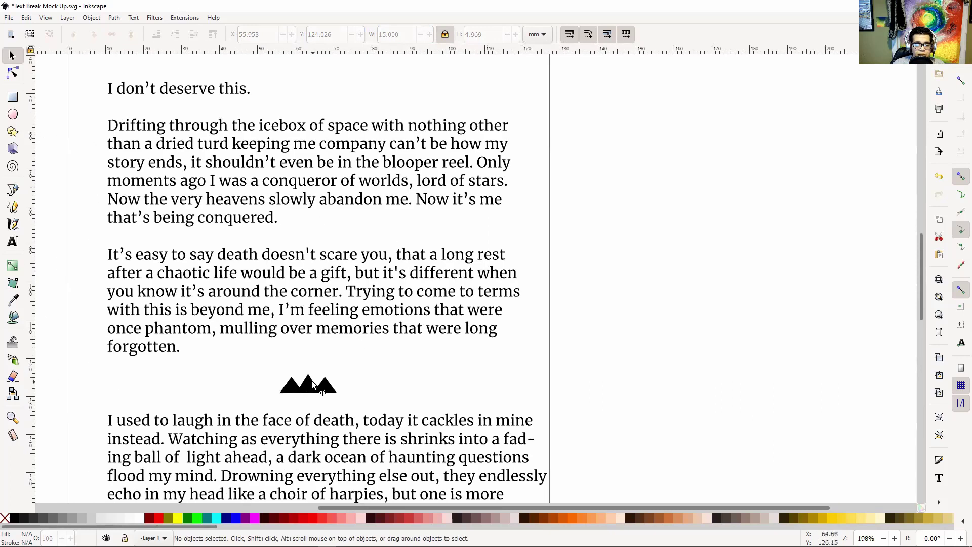
left_click(319, 390)
left_click(408, 39)
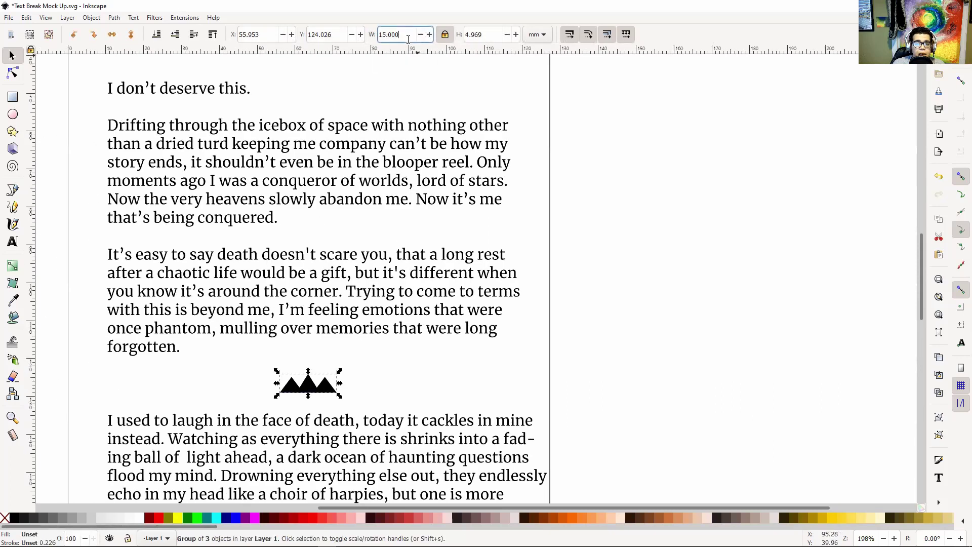
type("12")
key("Return")
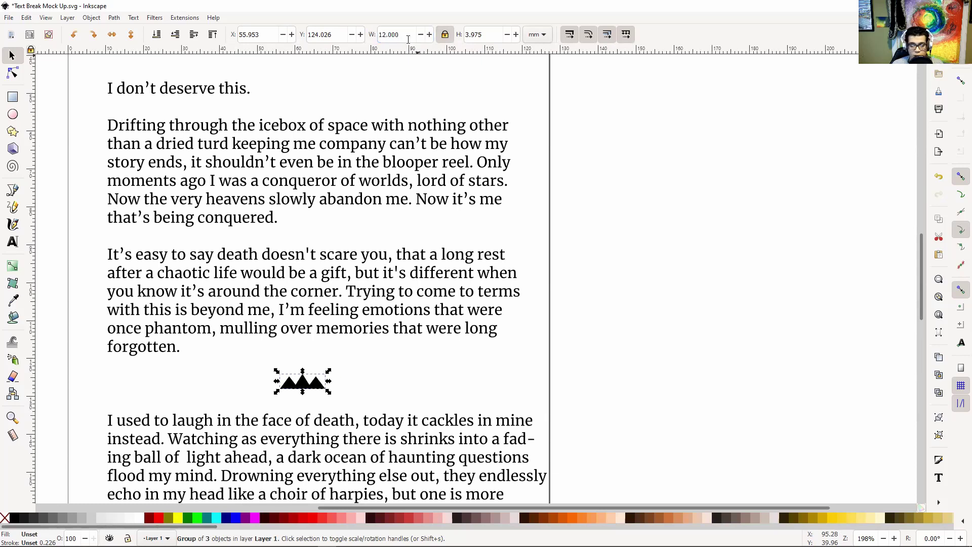
- Recentre the smaller ornament in the paragraph gap at about X 59.6 mm, Y 125.2 mm
left_click(375, 364)
left_click(305, 382)
left_click_drag(306, 384, 319, 390)
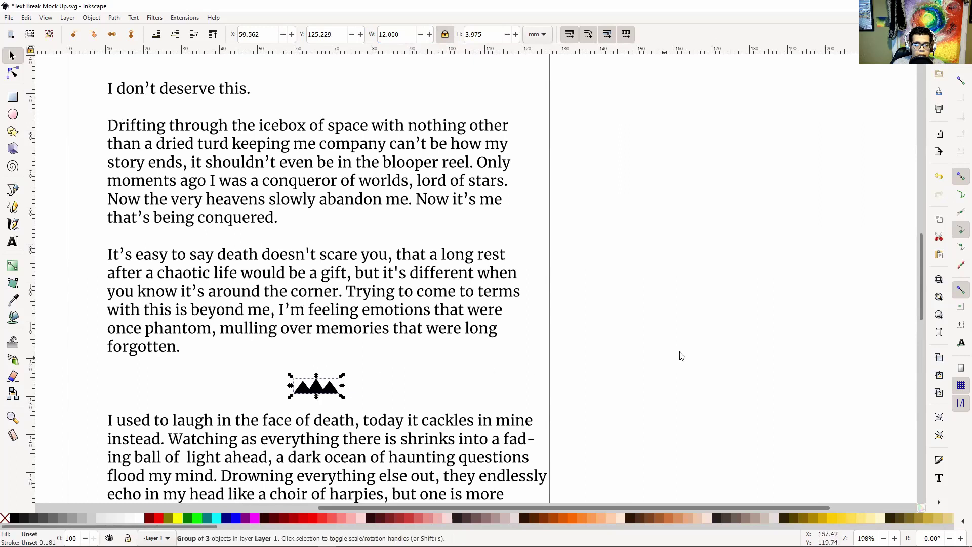
left_click(682, 356)
key("minus")
key("minus")
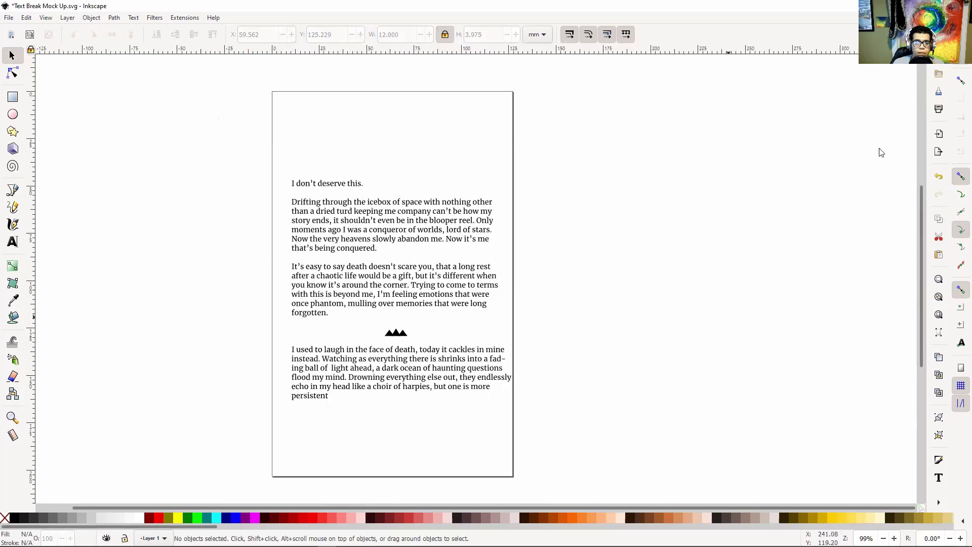
left_click_drag(798, 259, 652, 291)
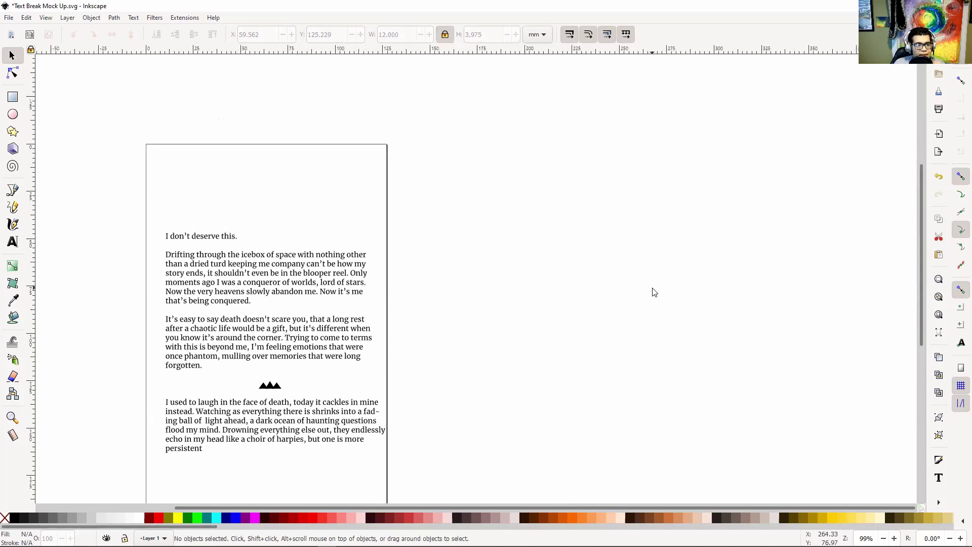
left_click_drag(570, 301, 547, 280)
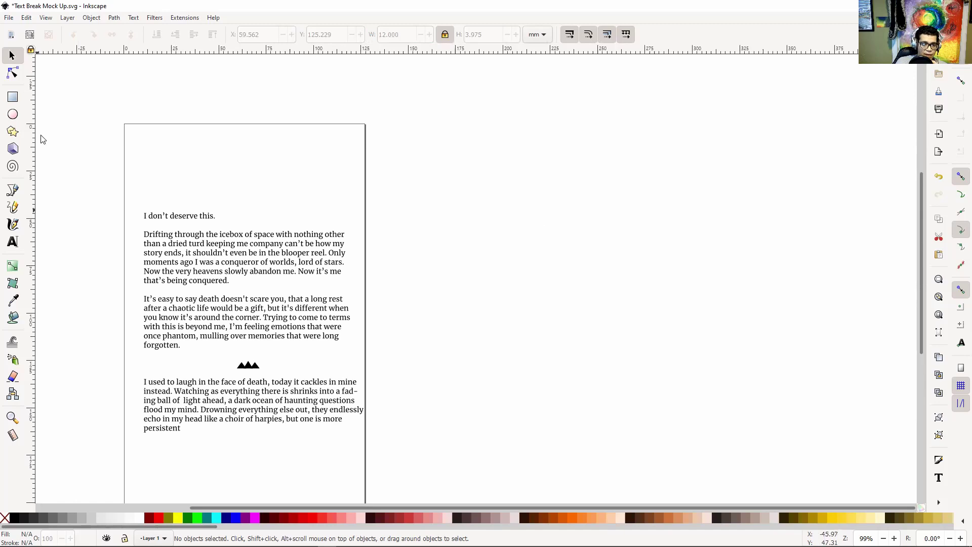
- Move the ornament off the page into the empty canvas beside it, at about X 189.7 mm, Y 76.1 mm
left_click(256, 368)
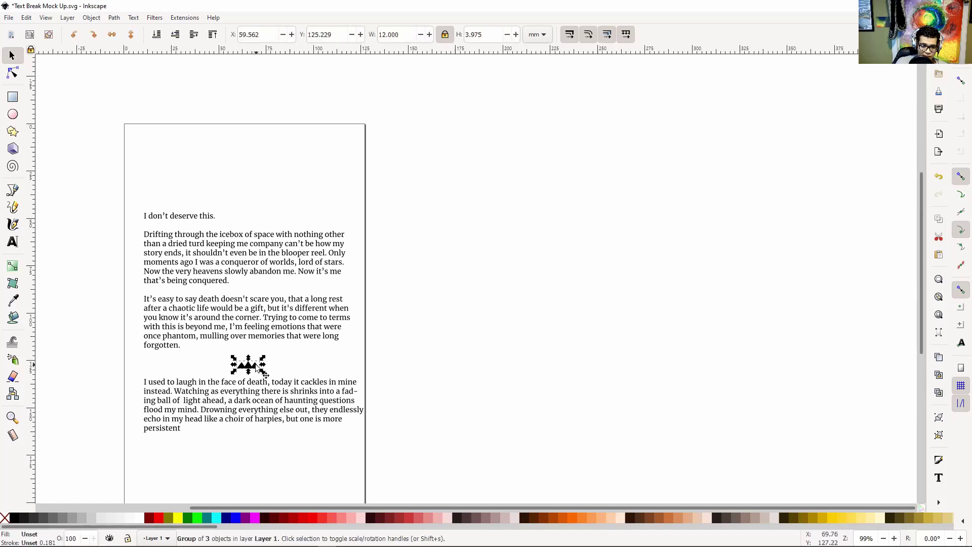
left_click_drag(257, 367, 511, 274)
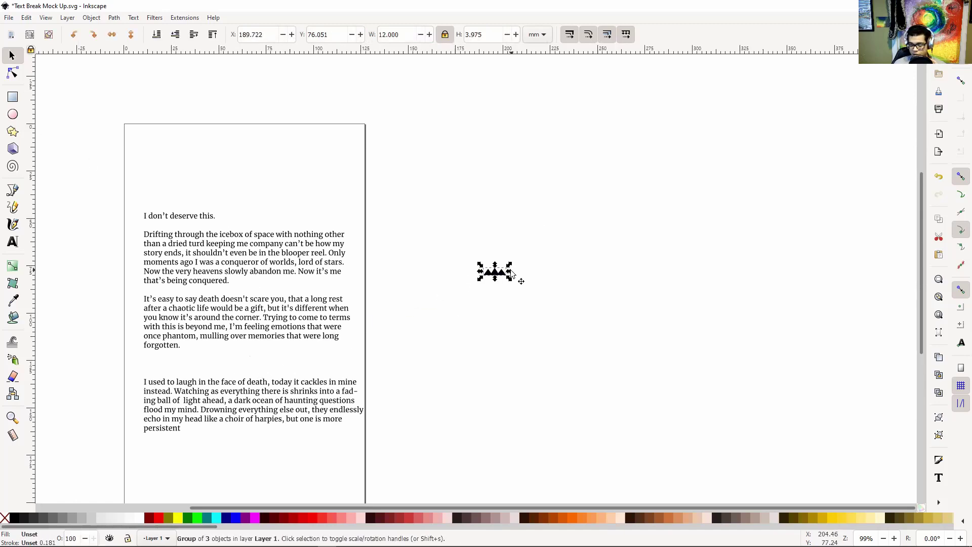
key("plus")
key("plus")
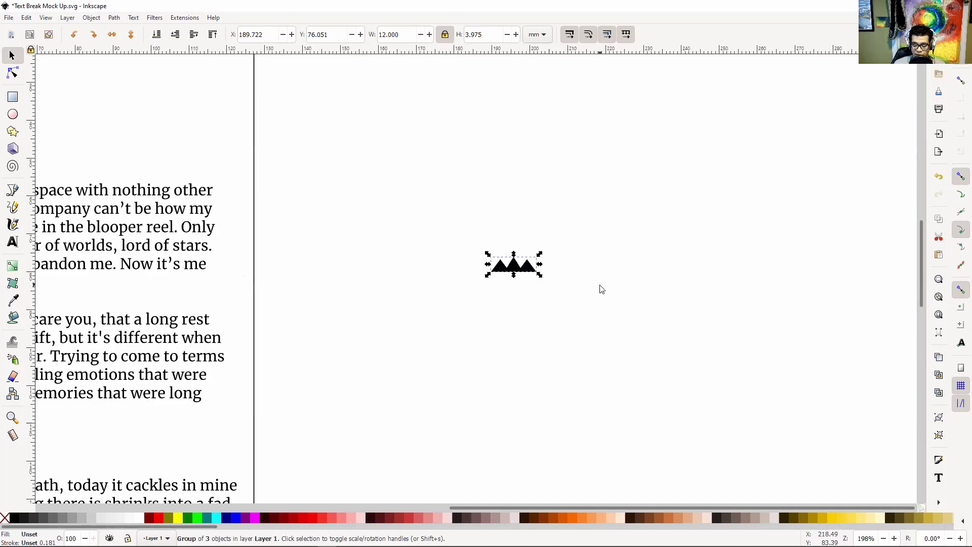
key("plus")
key("Escape")
left_click_drag(660, 271, 582, 258)
- Copy the ornament and place the duplicate below and to the left of the original, at about X 178.6 mm, Y 86.9 mm
left_click(435, 253)
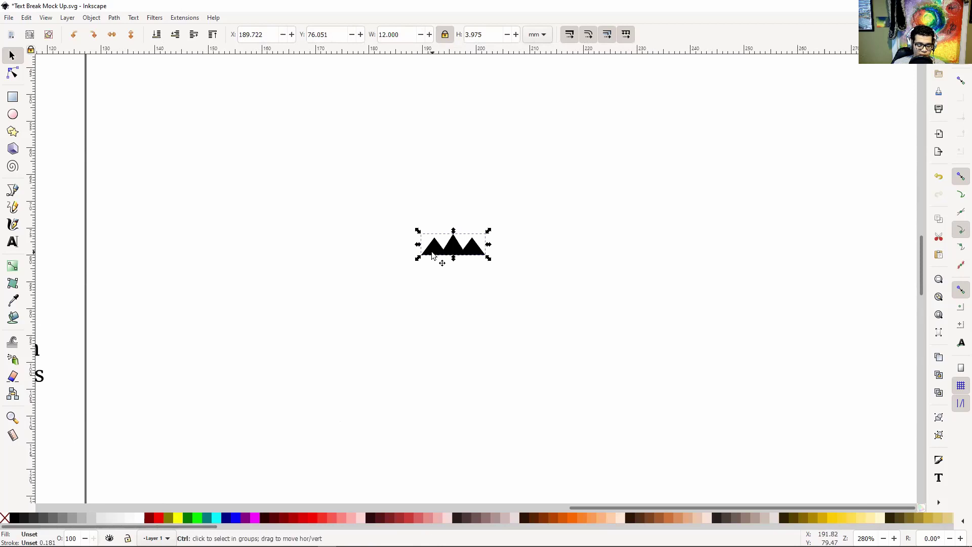
left_click(356, 292)
key("ctrl+v")
left_click_drag(356, 292, 404, 310)
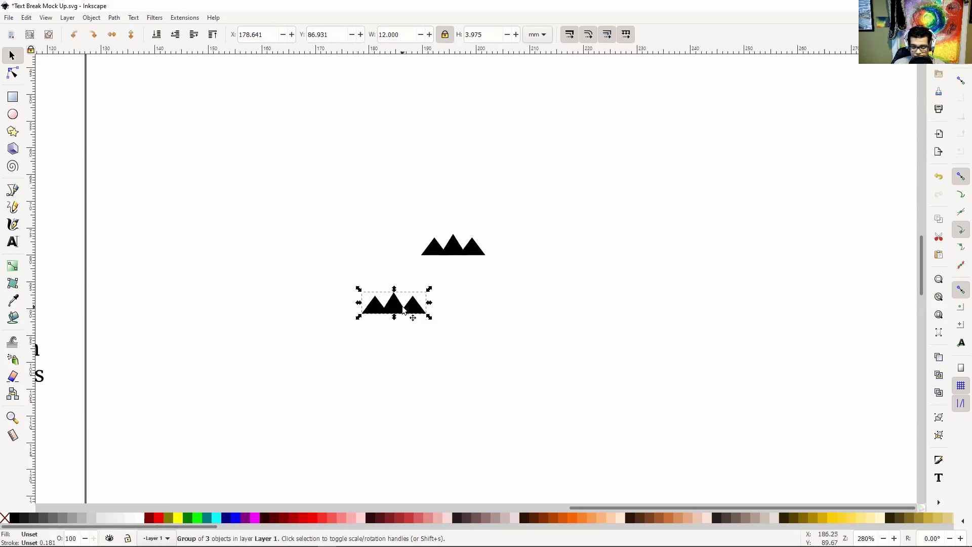
key("plus")
key("plus")
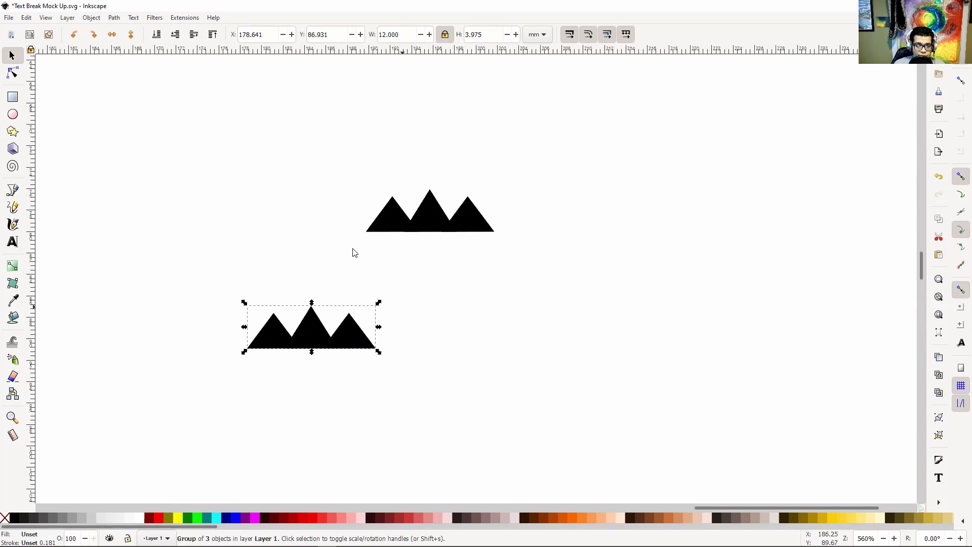
- Ungroup the duplicated ornament into its three separate triangles
right_click(297, 336)
left_click(334, 265)
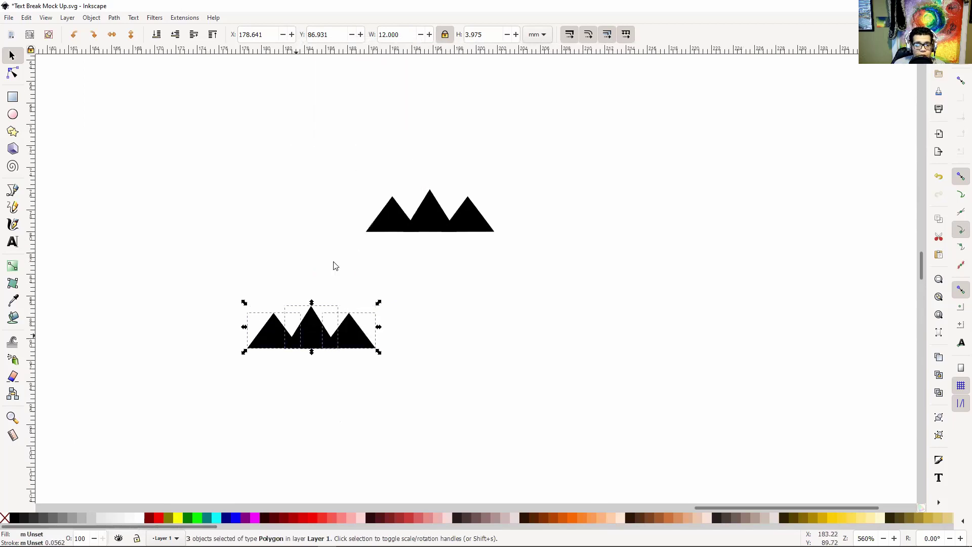
left_click(534, 352)
- Move the duplicate's right triangle away from the other two, to X 189.472 mm
left_click(355, 335)
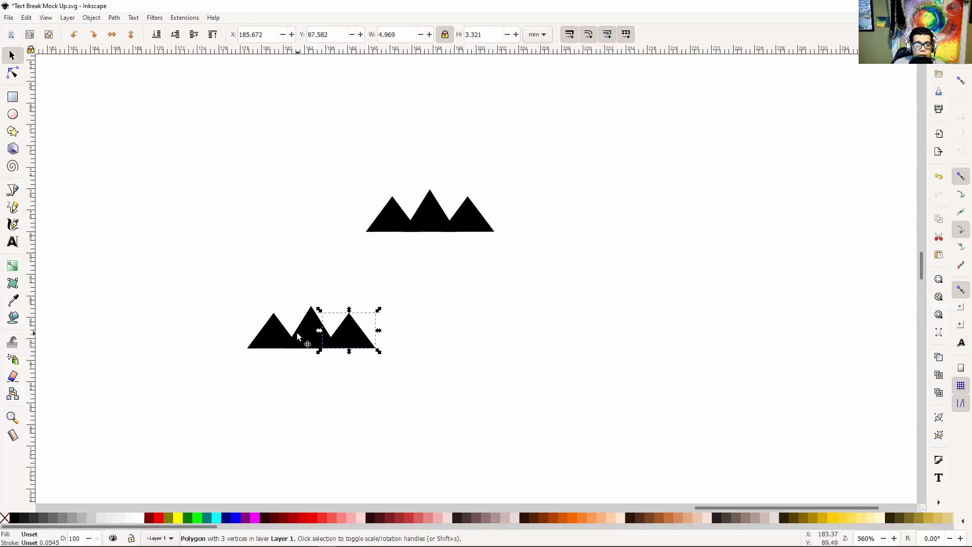
left_click(292, 35)
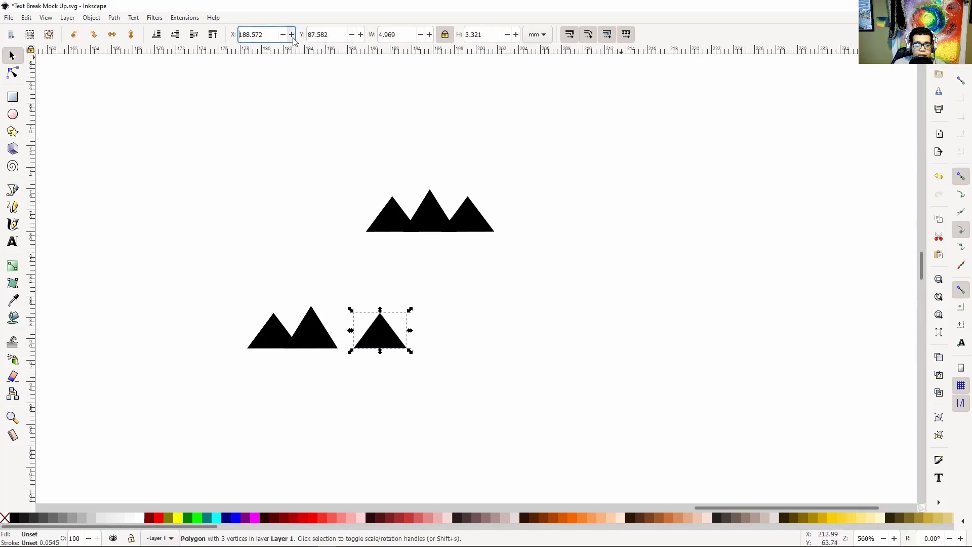
left_click(292, 35)
left_click(292, 35)
left_click(291, 35)
left_click(292, 35)
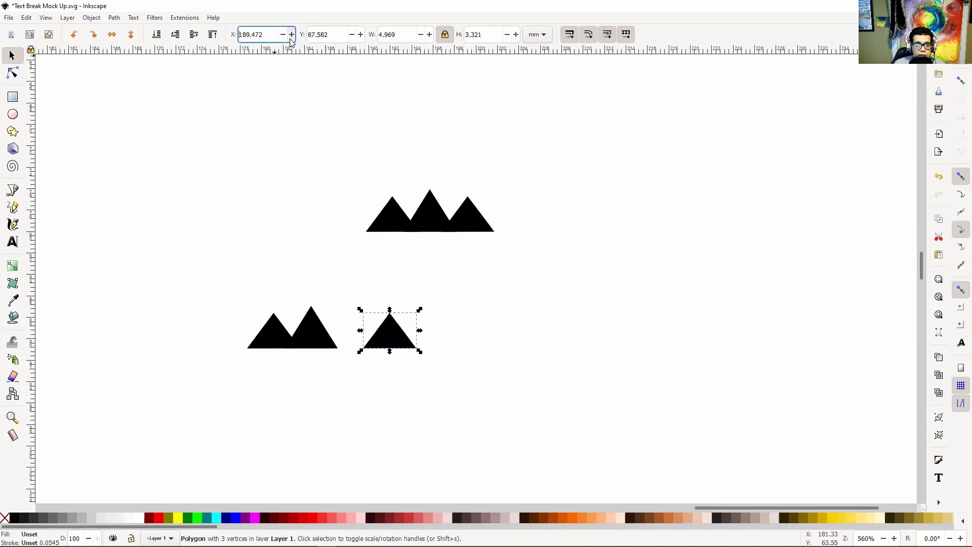
- Move the duplicate's middle triangle to X 184.139 mm, clear of the left triangle
left_click(315, 337)
left_click(291, 35)
left_click(291, 35)
left_click(292, 35)
left_click(292, 35)
left_click(291, 35)
left_click(292, 35)
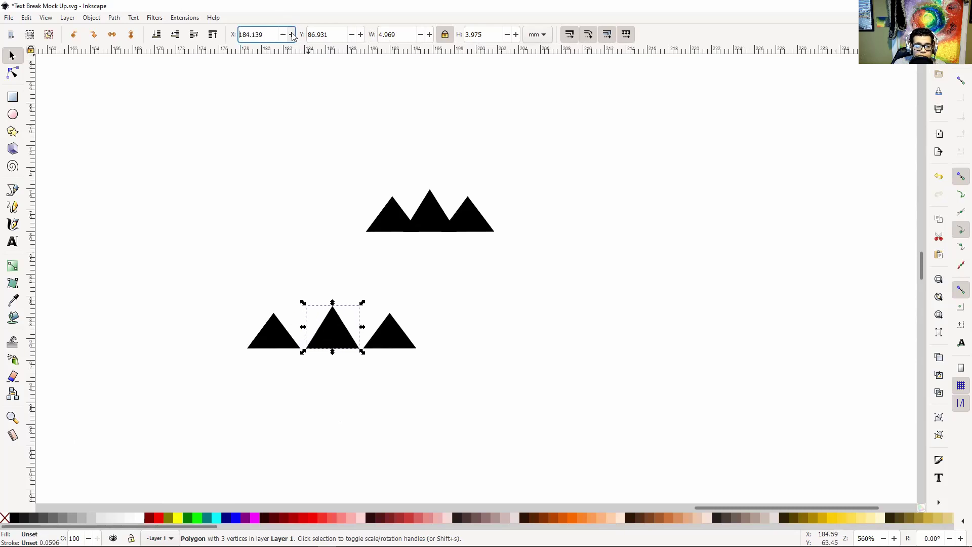
left_click(549, 374)
left_click_drag(532, 363, 560, 371)
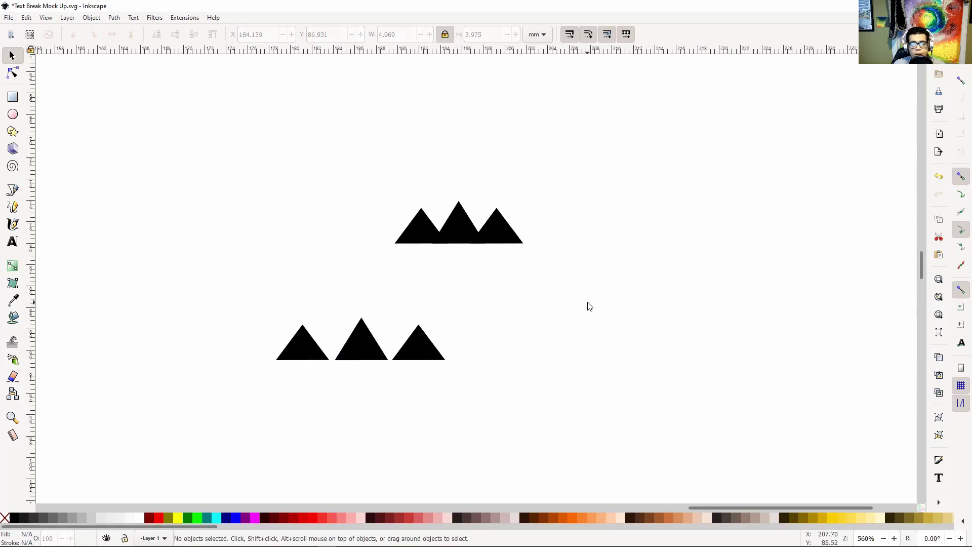
- Nudge the middle triangle left to X 184.039 mm to even out the gaps between the three triangles
left_click(363, 355)
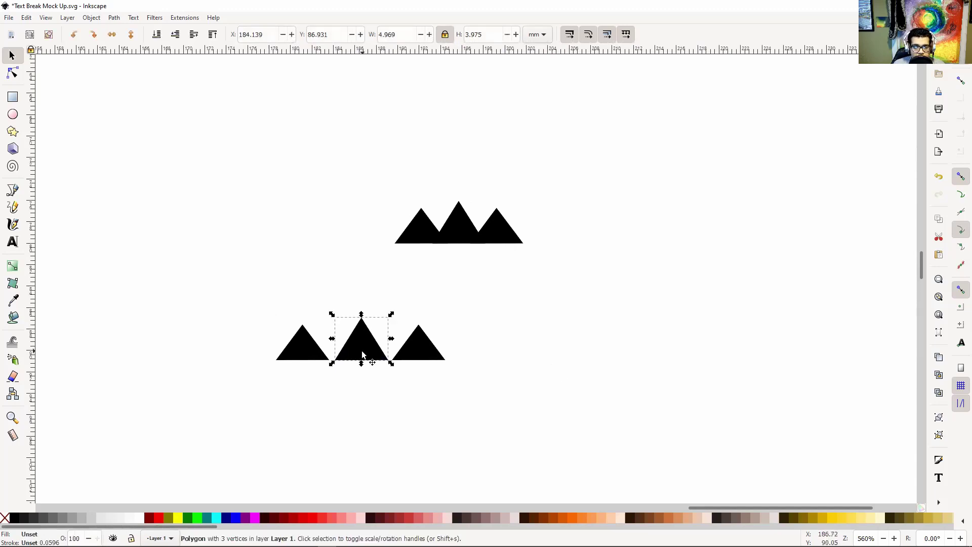
key("plus")
key("plus")
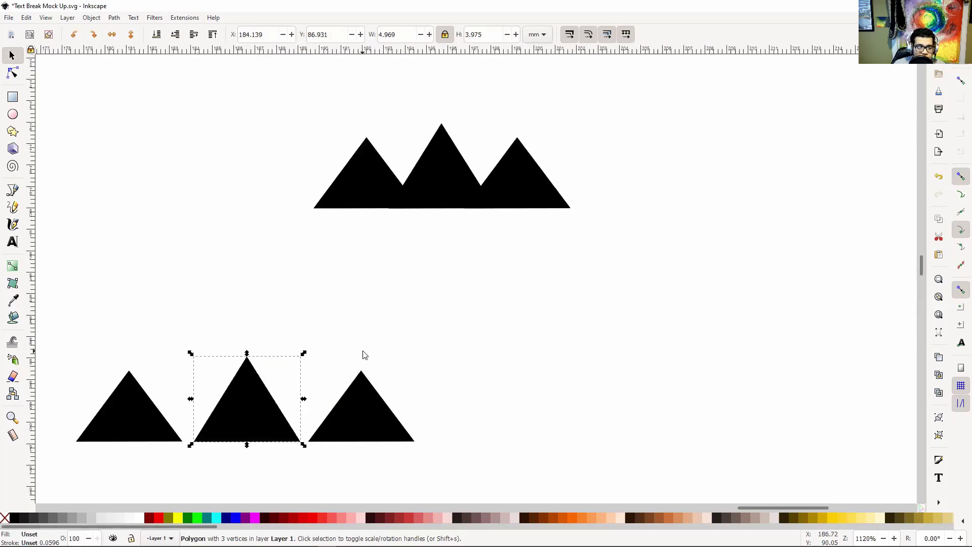
left_click_drag(371, 356, 441, 347)
key("plus")
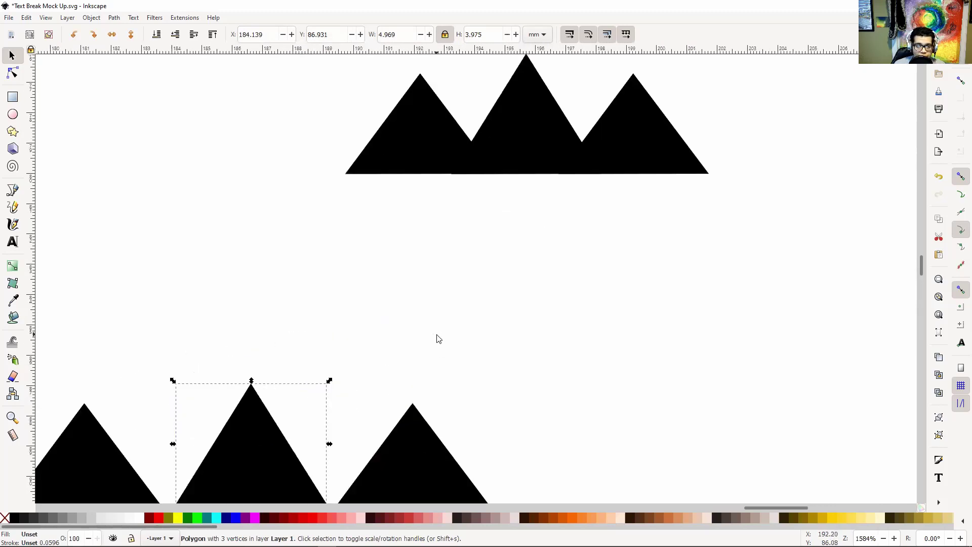
left_click_drag(382, 249, 501, 130)
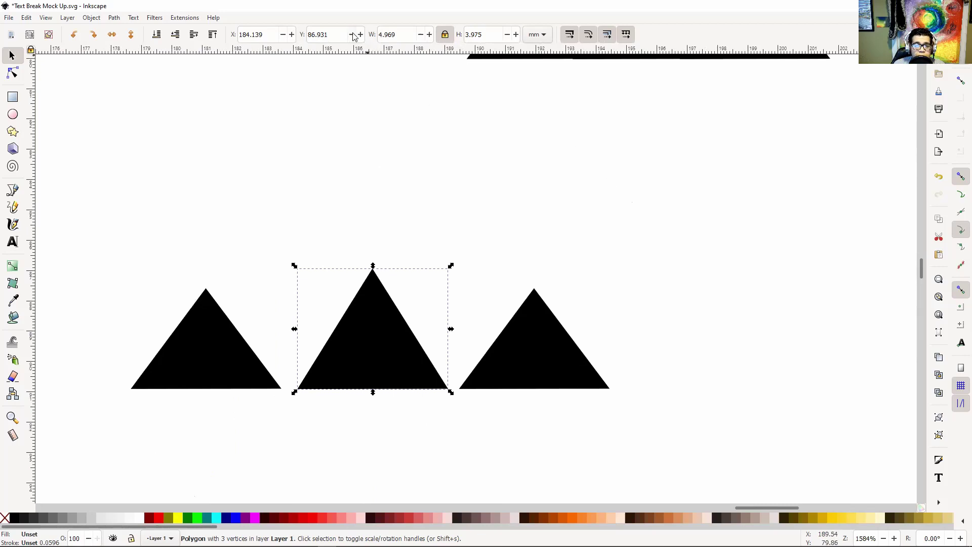
left_click(282, 38)
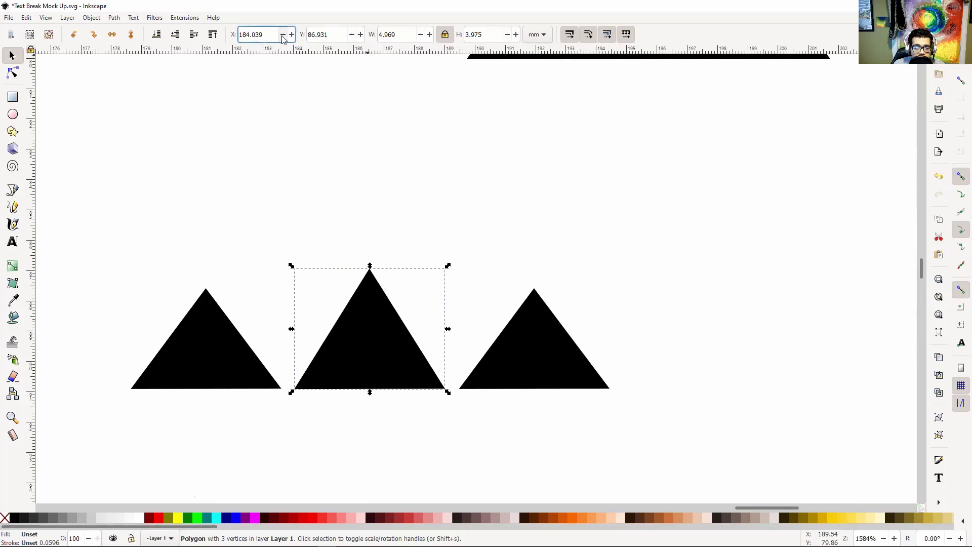
left_click(584, 213)
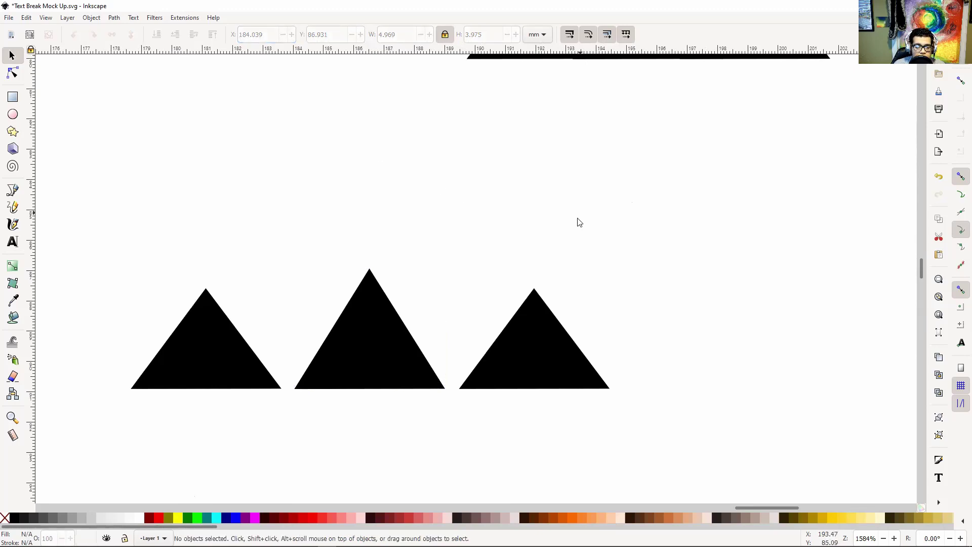
- Check the positions of the left and right triangles against the middle one, leaving the right triangle selected
left_click(206, 371)
left_click(507, 367)
left_click(695, 251)
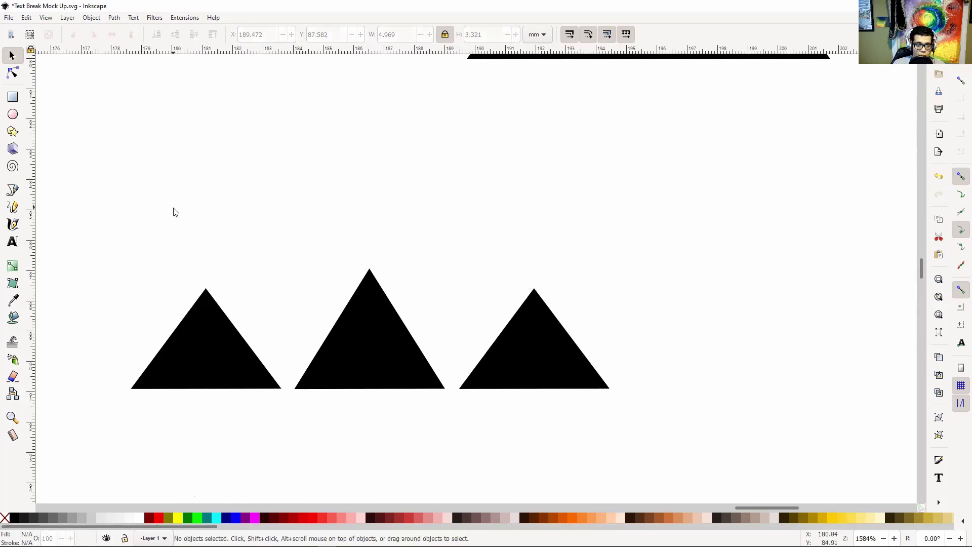
left_click_drag(684, 392, 612, 362)
left_click(567, 344)
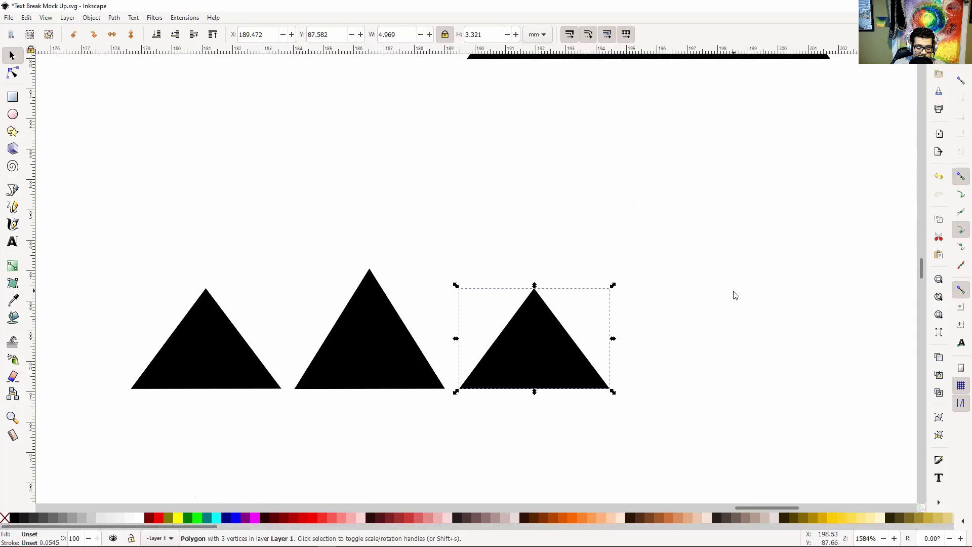
- Paste a copy of the right triangle and scale it proportionally to 3.5 mm wide
key("ctrl+v")
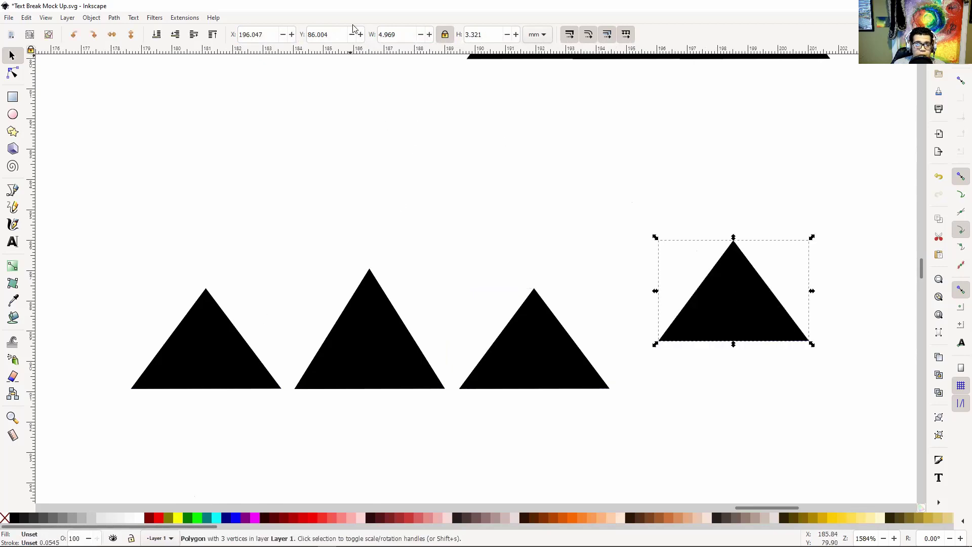
double_click(404, 38)
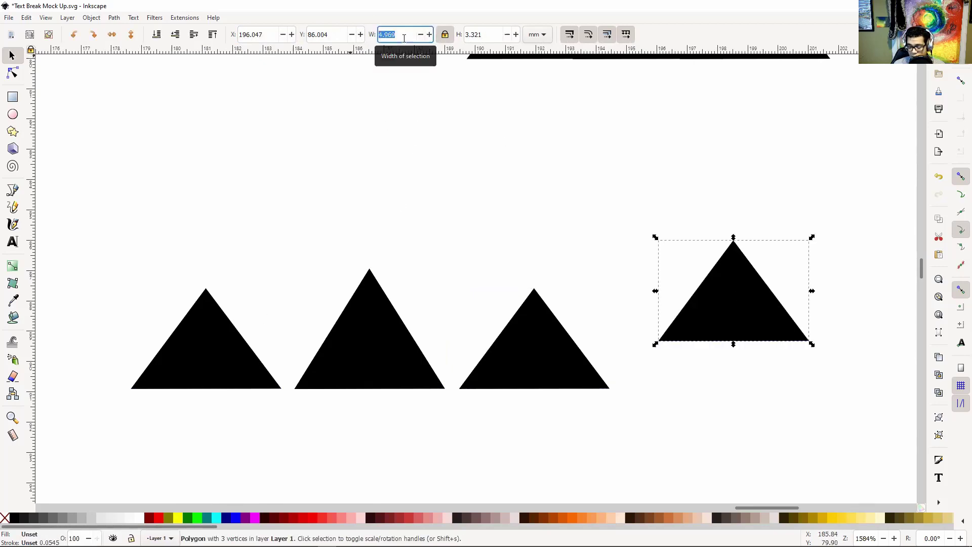
type("3")
key("Return")
double_click(404, 38)
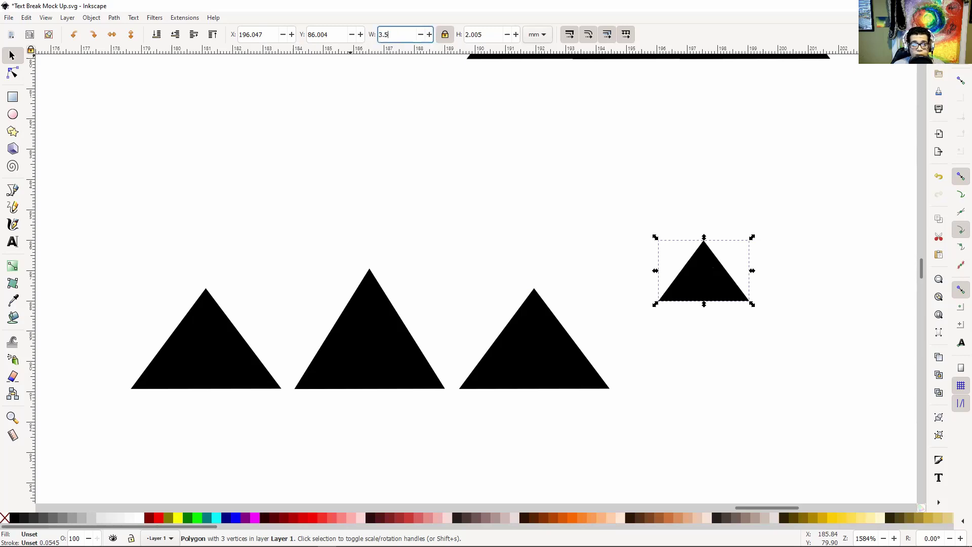
type("5")
key("Return")
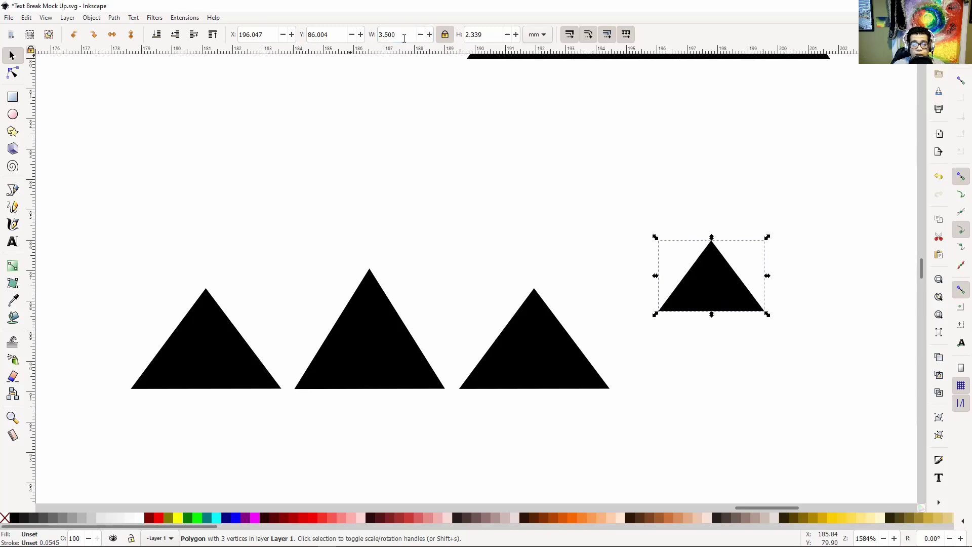
- Color the small triangle white and center it inside the right triangle, with a matching white copy inside the left triangle
left_click(140, 517)
left_click_drag(716, 284, 535, 362)
left_click(670, 304)
left_click(551, 353)
left_click_drag(552, 357, 217, 352)
left_click(309, 233)
- Duplicate the middle triangle and scale the copy proportionally to 3.75 mm wide
left_click(357, 353)
key("ctrl+c")
key("ctrl+v")
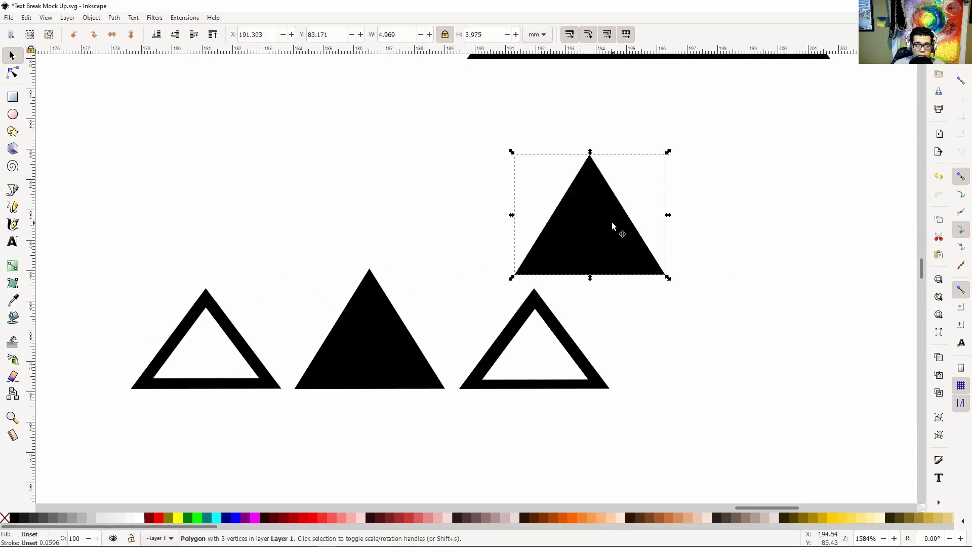
left_click(405, 43)
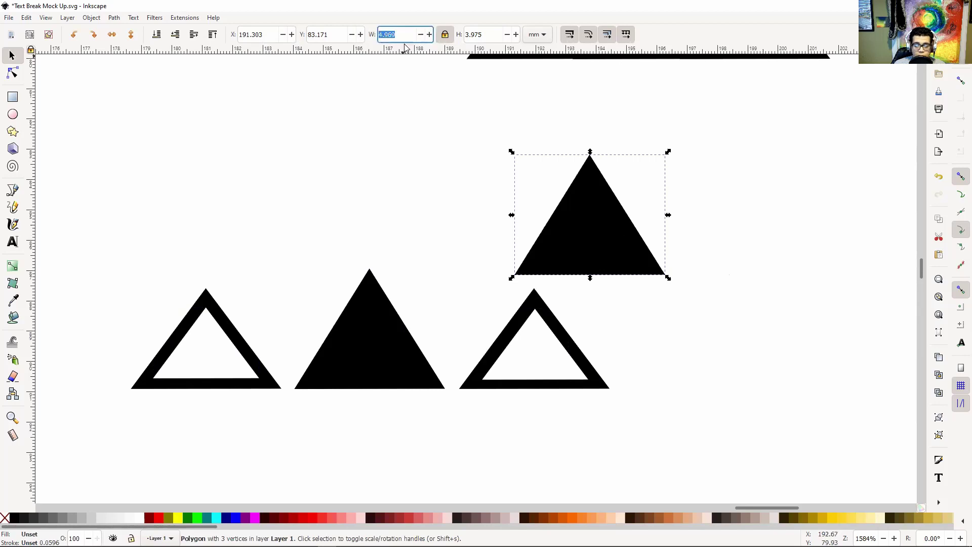
type("3.7")
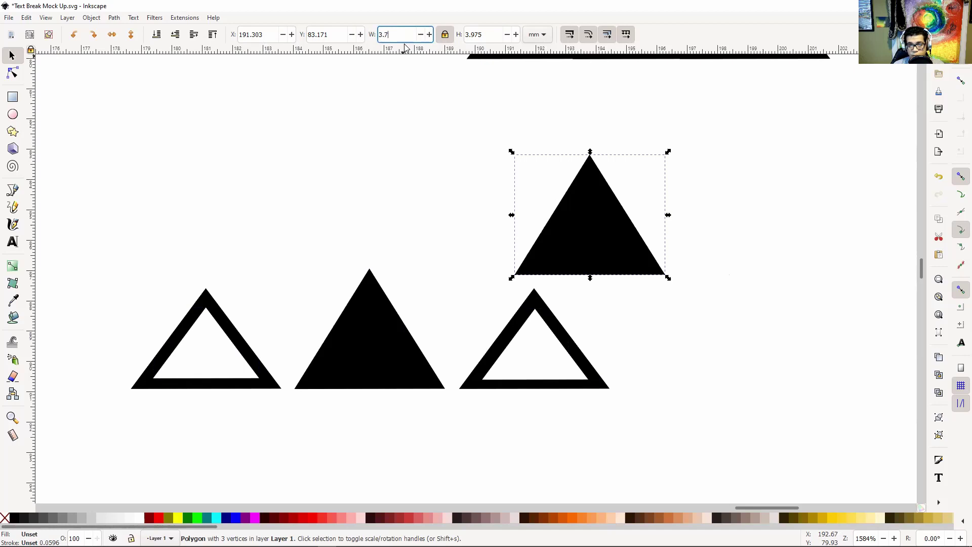
key("Return")
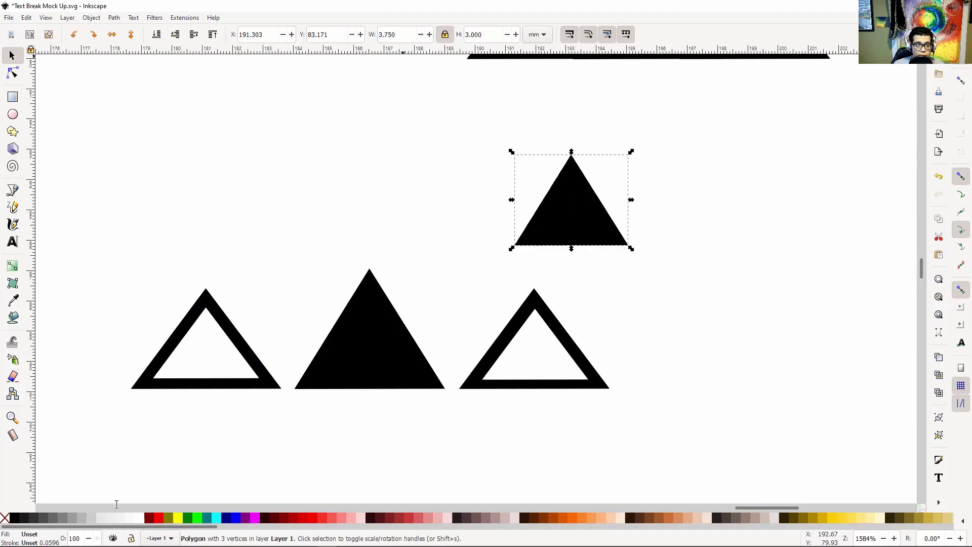
- Color the 3.75 mm copy white and center it inside the middle triangle to form an outline
left_click(143, 520)
left_click_drag(560, 223, 356, 363)
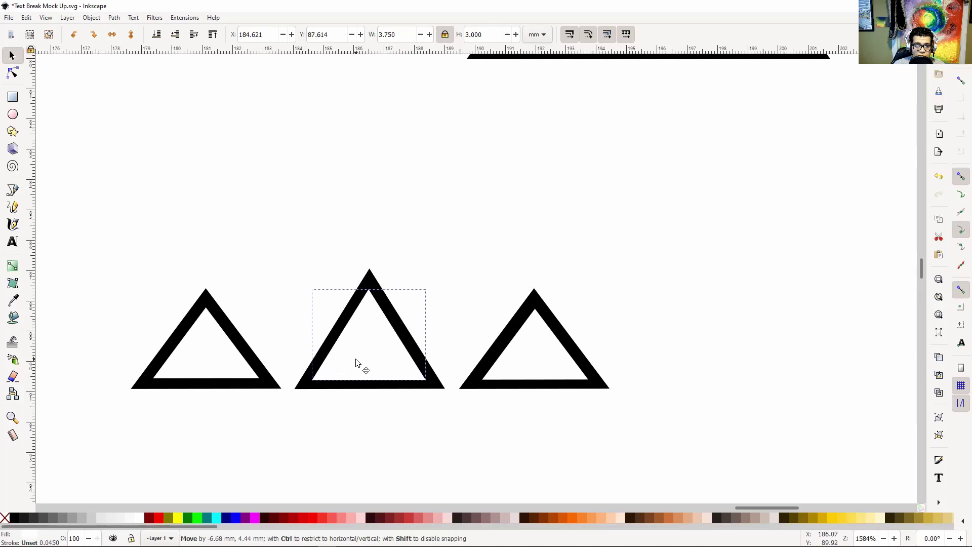
left_click_drag(355, 359, 356, 359)
left_click(542, 224)
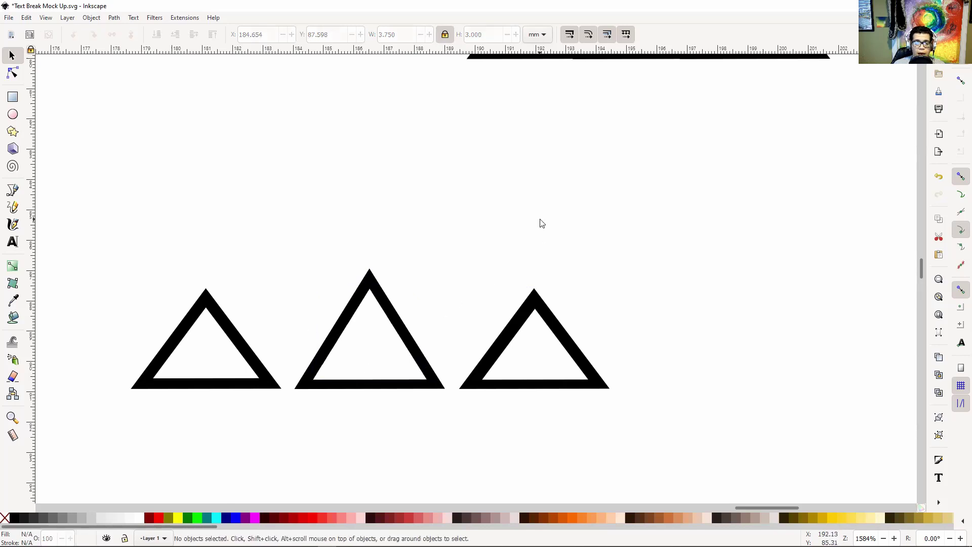
- Copy the solid three-peak group and place the copy over the left and middle outlined triangles at X 176.580 mm, with baselines aligned
scroll(542, 223, "down", 3)
left_click_drag(428, 230, 365, 233)
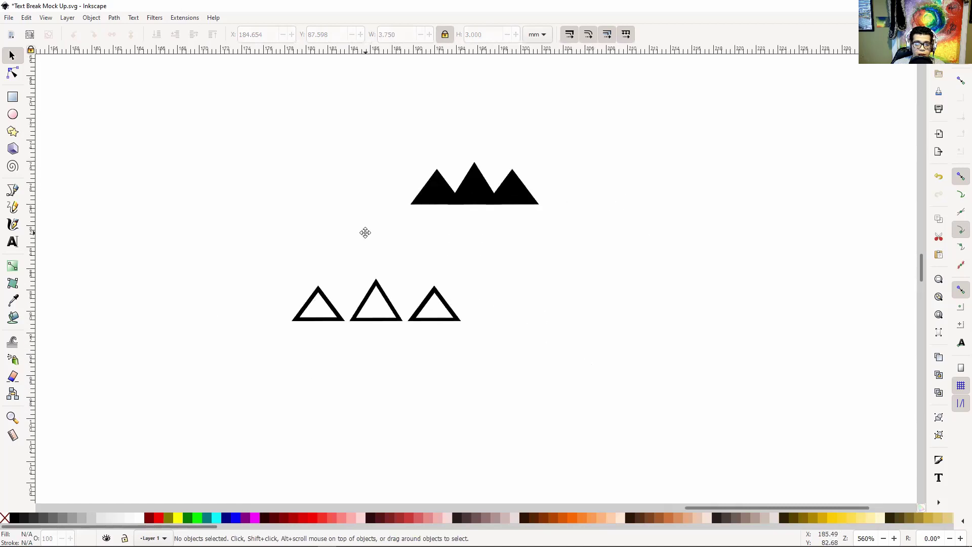
scroll(366, 234, "up", 2)
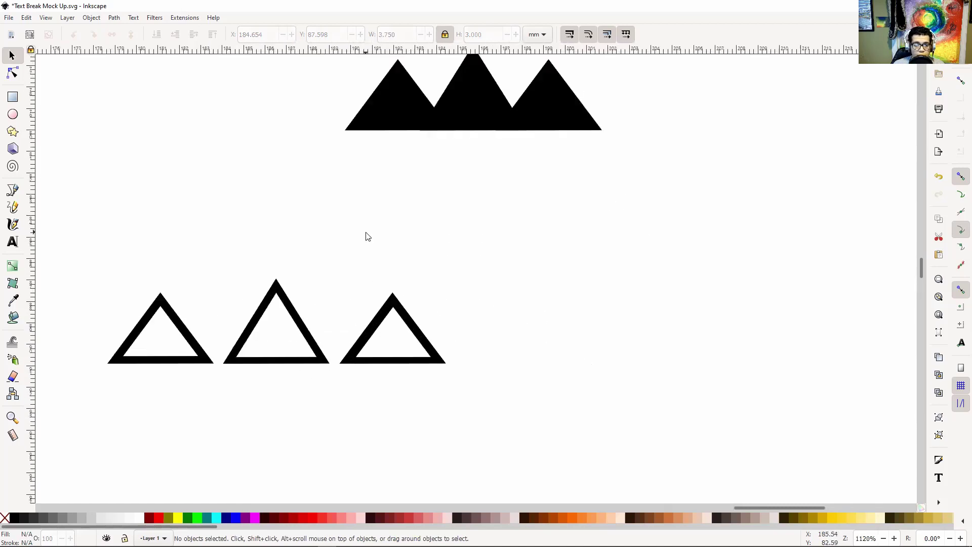
left_click_drag(326, 228, 370, 243)
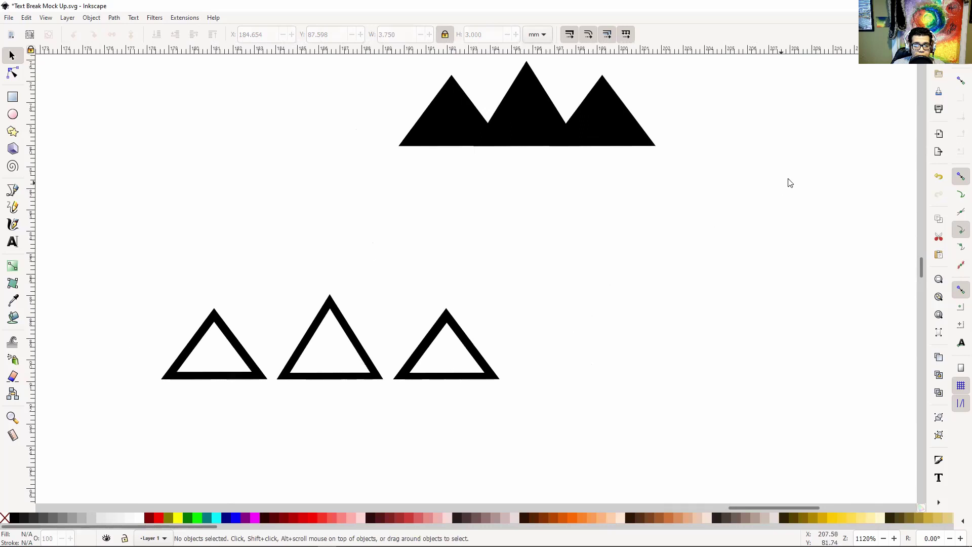
left_click_drag(784, 216, 378, 70)
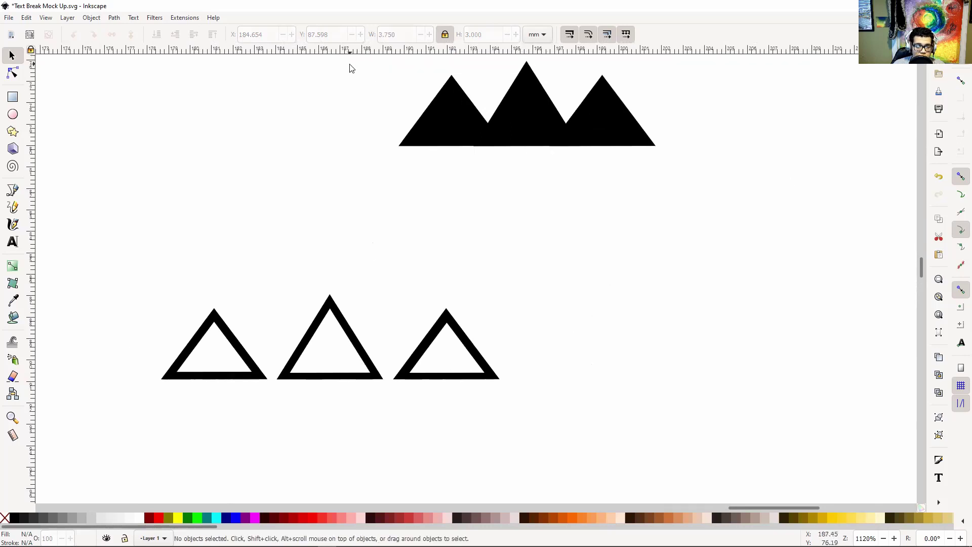
left_click(464, 108)
key("ctrl+v")
left_click_drag(632, 249, 356, 360)
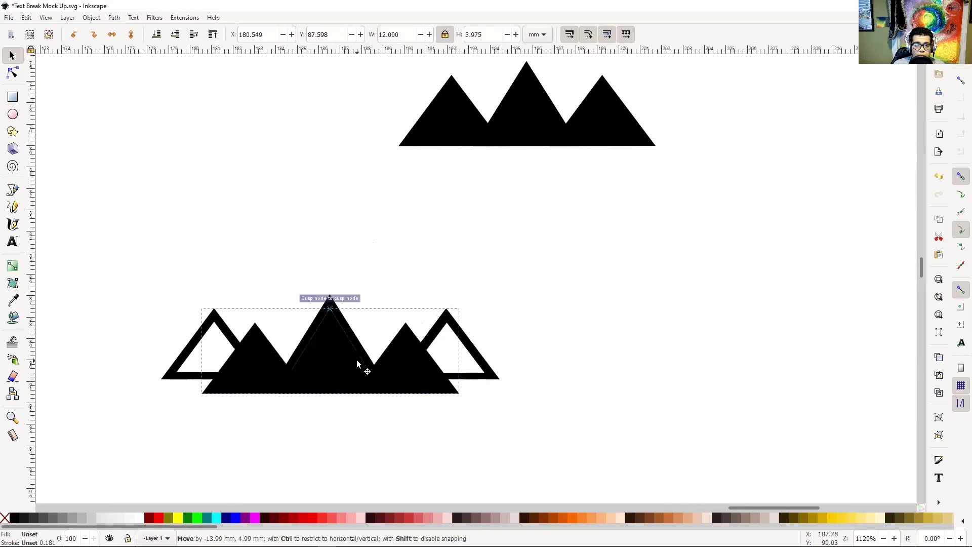
left_click(625, 296)
left_click_drag(591, 297, 647, 272)
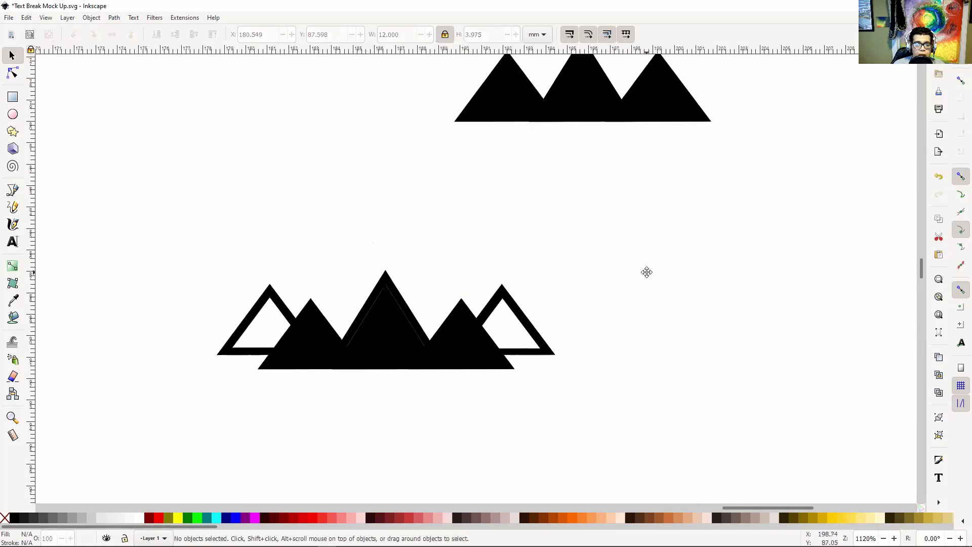
left_click_drag(398, 363, 298, 353)
left_click(219, 358)
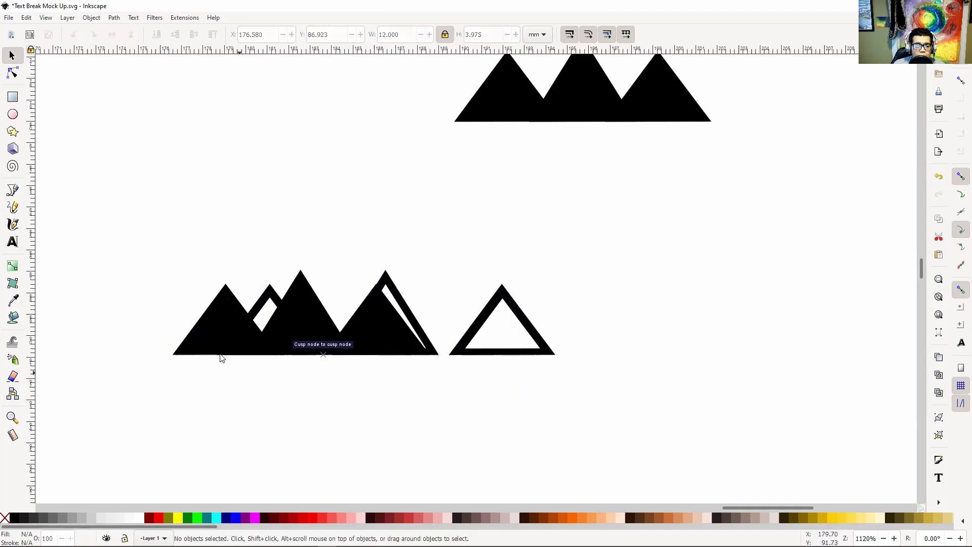
- Duplicate the overlaid three-peak group and place the copy over the middle and right outlined triangles at X 184.039 mm
left_click(206, 329)
key("ctrl+c")
key("ctrl+v")
left_click_drag(311, 413, 461, 339)
left_click(338, 372)
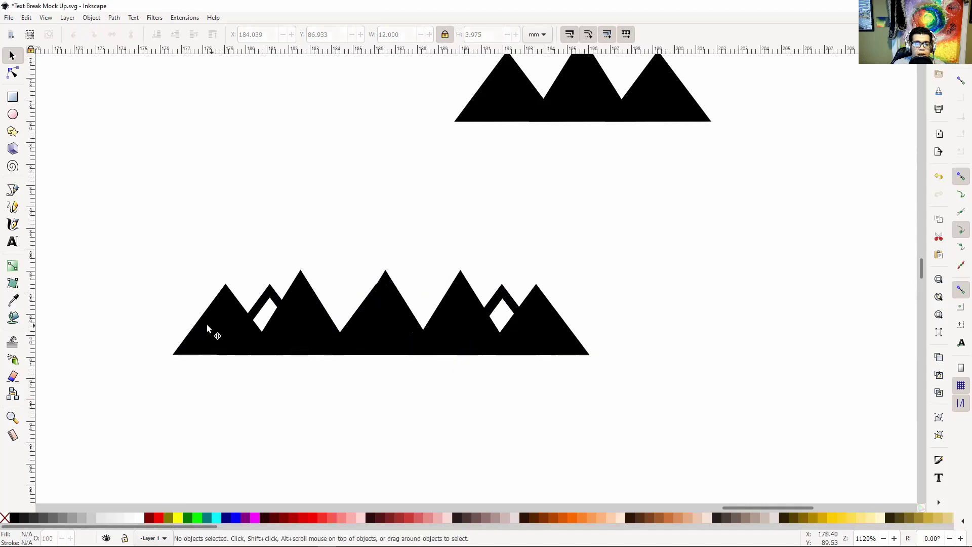
left_click(226, 327)
double_click(227, 328)
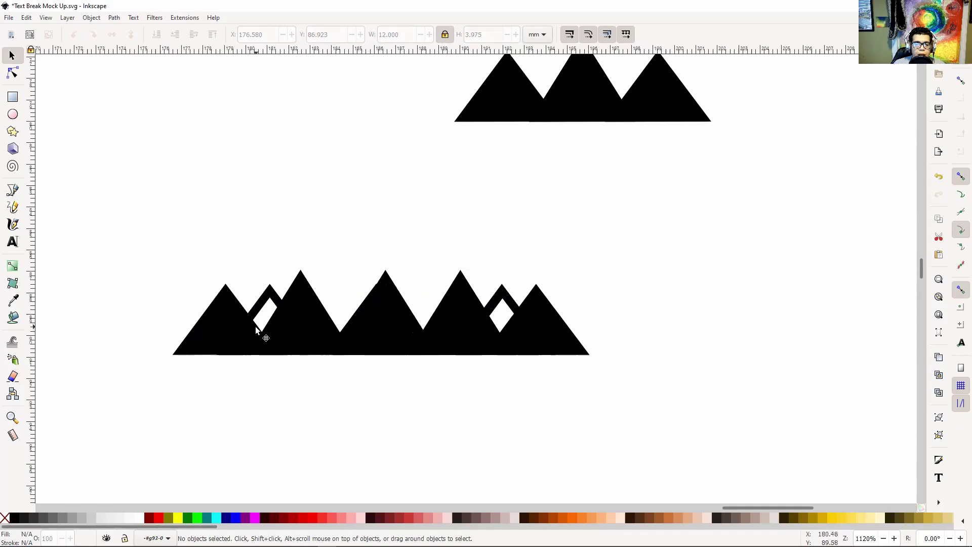
left_click(223, 328)
left_click_drag(223, 328, 211, 342)
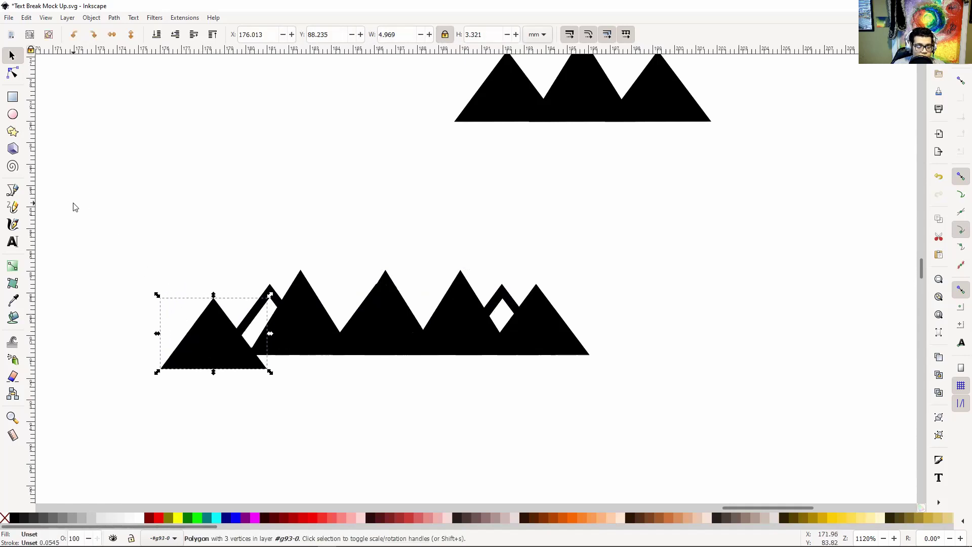
key("ctrl+z")
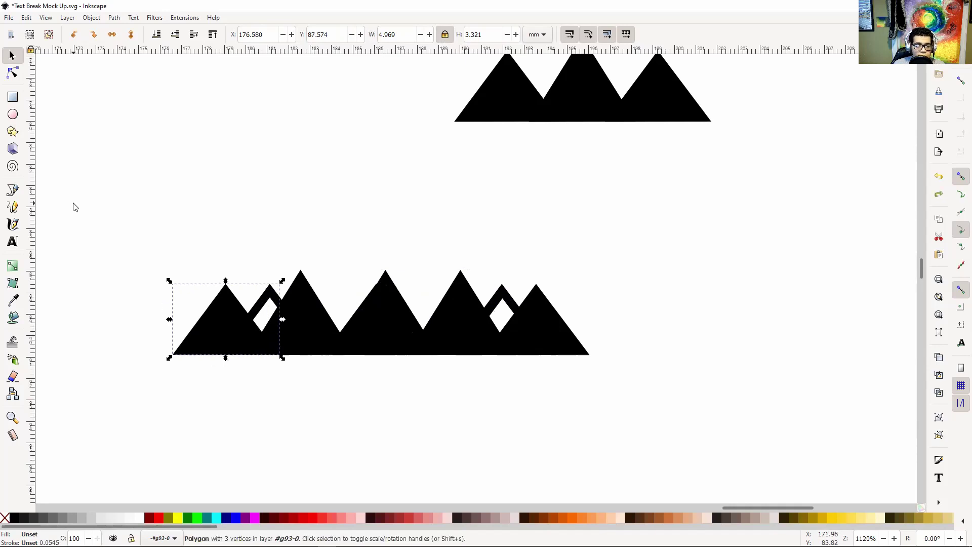
key("Escape")
left_click(308, 325)
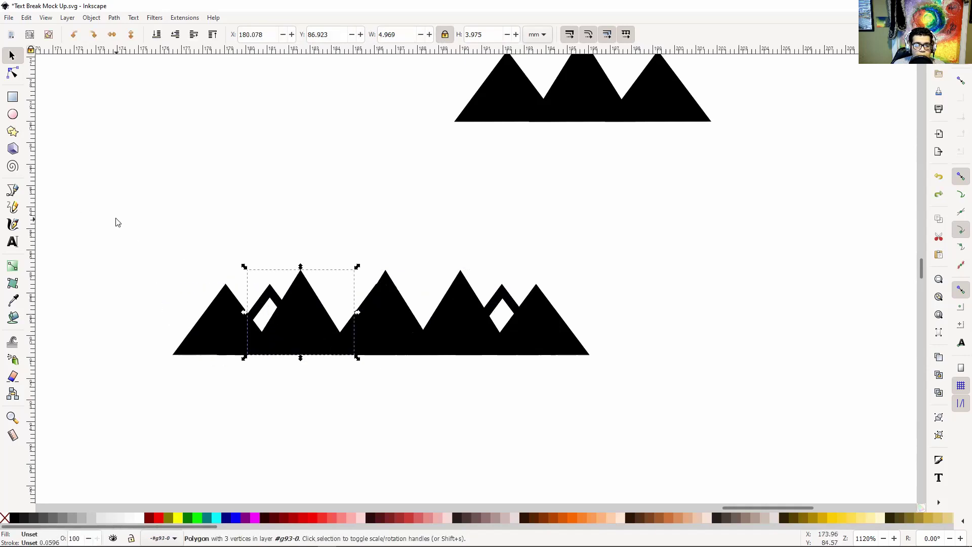
key("Escape")
left_click_drag(89, 233, 360, 388)
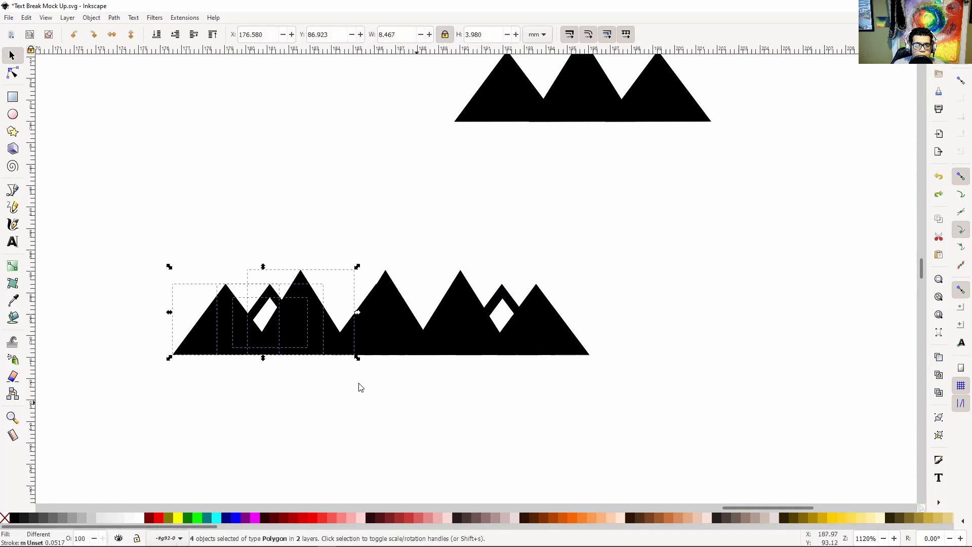
key("Escape")
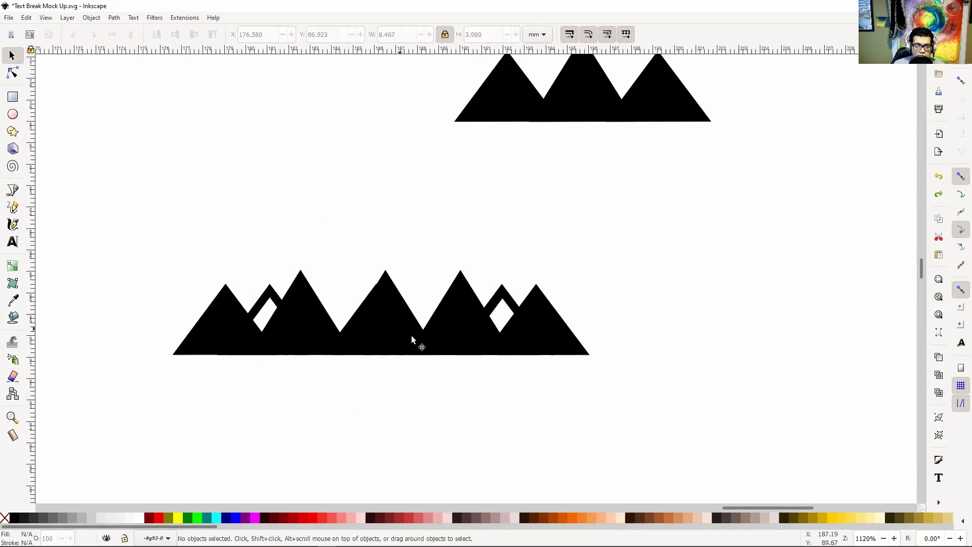
- Reposition the two overlaid three-peak groups along the shared baseline, the left one to X 177.008 mm and the right one to X 183.611 mm
left_click(428, 338)
left_click_drag(449, 344, 412, 459)
left_click(291, 330)
left_click_drag(291, 331, 311, 349)
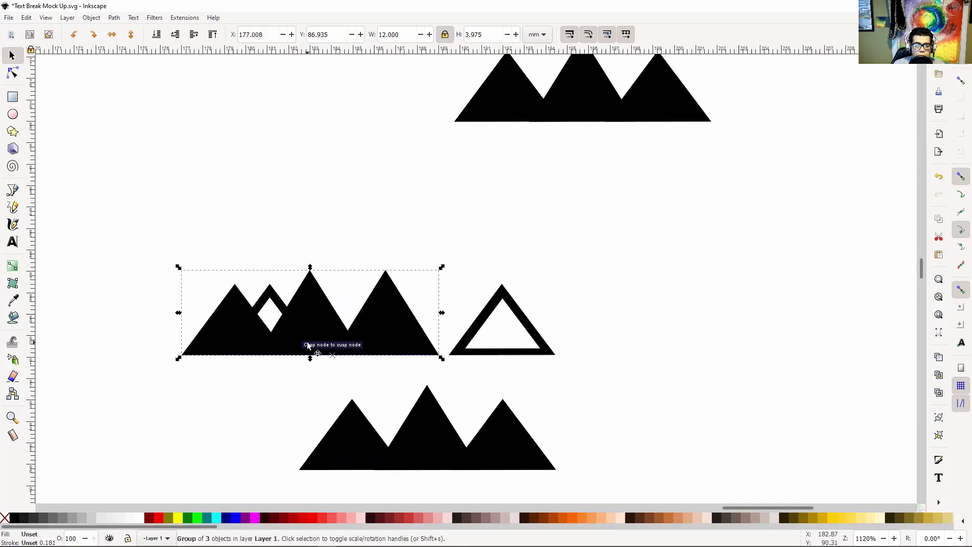
left_click(433, 450)
left_click_drag(433, 451, 453, 331)
left_click(739, 269)
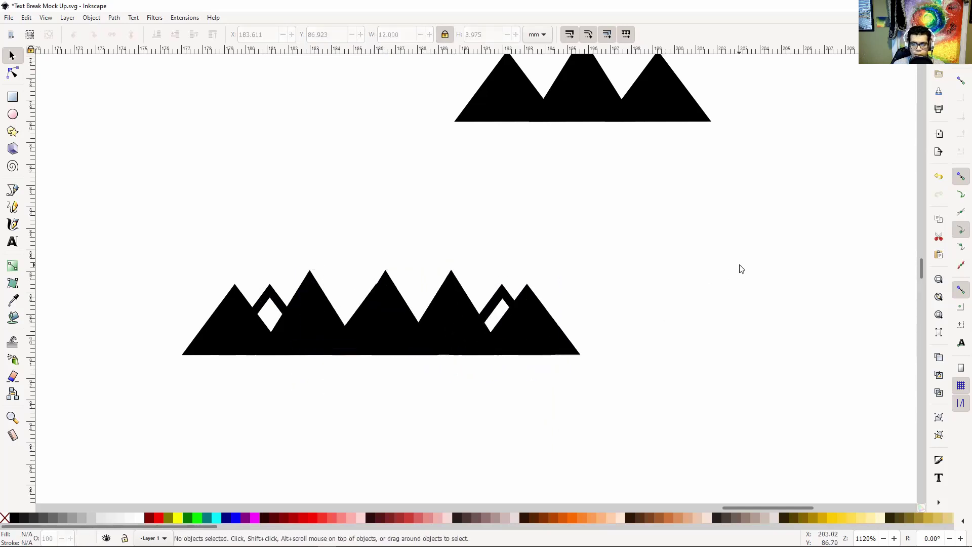
- Draw an upright ellipse about 4.7 by 7.3 mm in the empty area up and left of the mountain ornaments and fill it black
key("minus")
key("minus")
key("minus")
left_click_drag(697, 325, 651, 401)
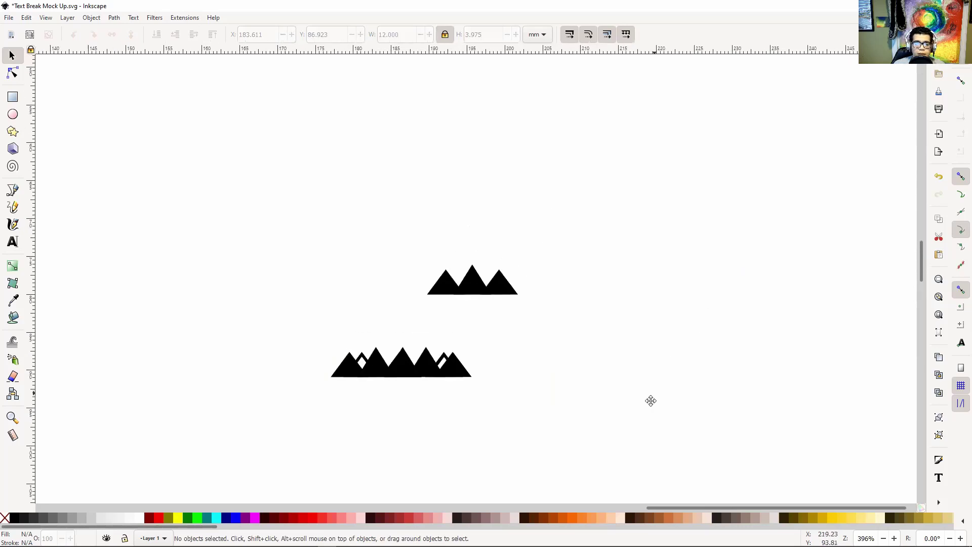
left_click(13, 114)
left_click_drag(311, 245, 330, 279)
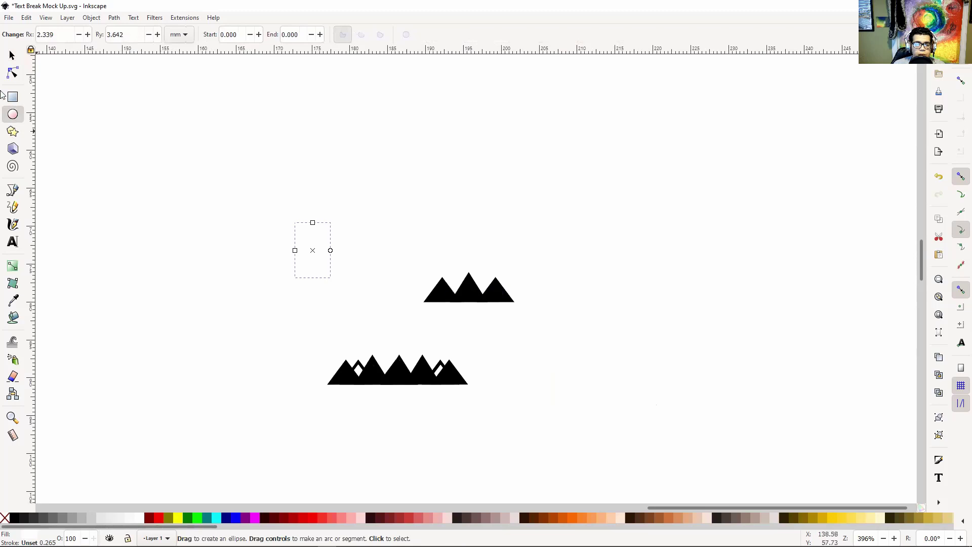
left_click(13, 59)
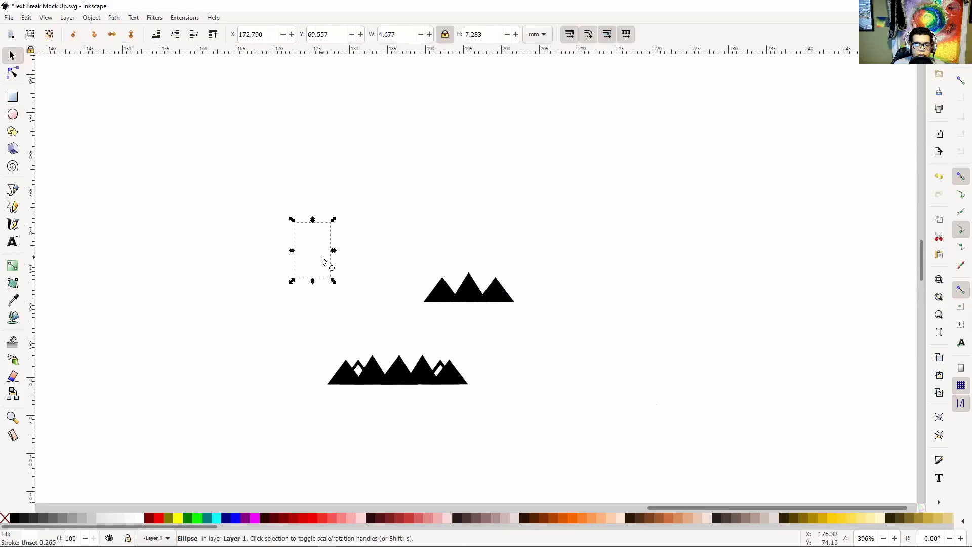
left_click(14, 518)
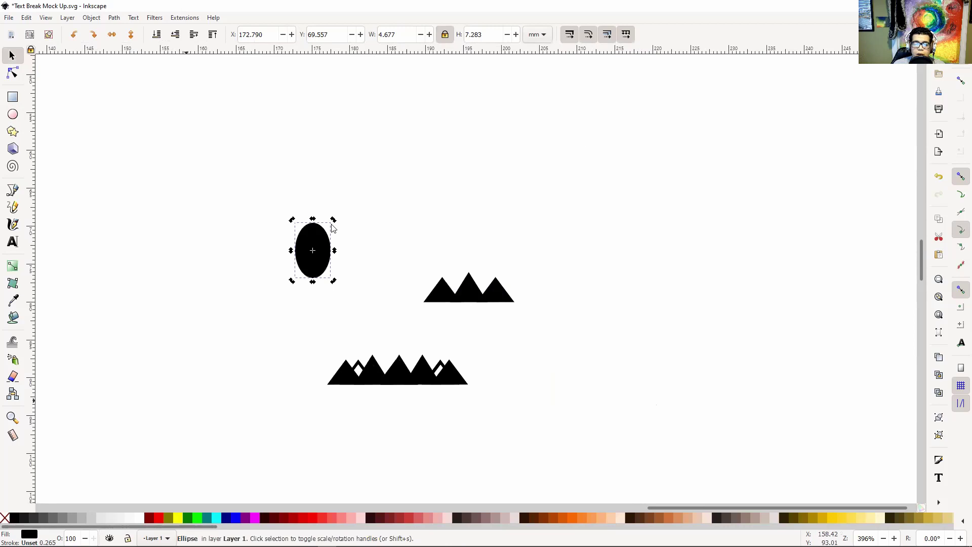
- Open the fill and stroke settings for the ellipse and give it a flat-color stroke
right_click(308, 248)
key("Escape")
key("ctrl+shift+f")
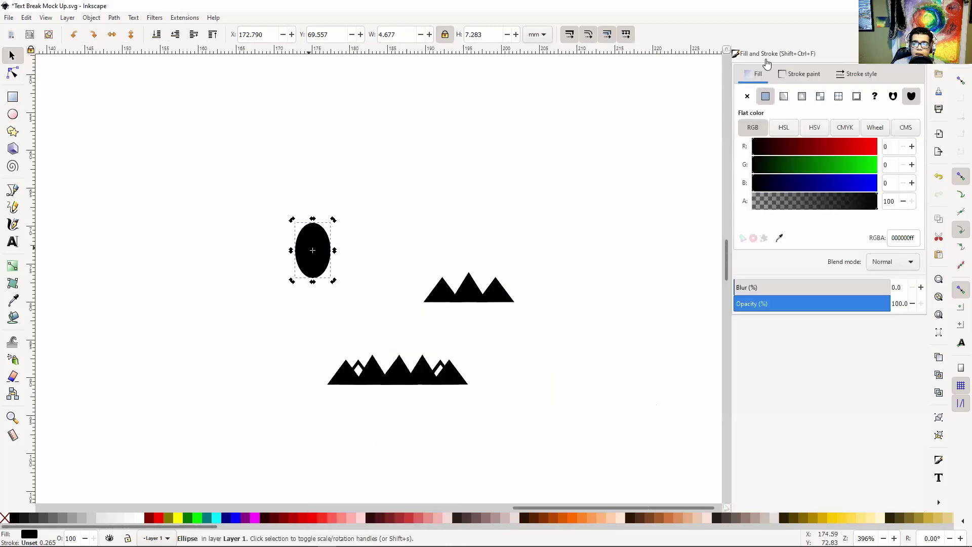
left_click(793, 74)
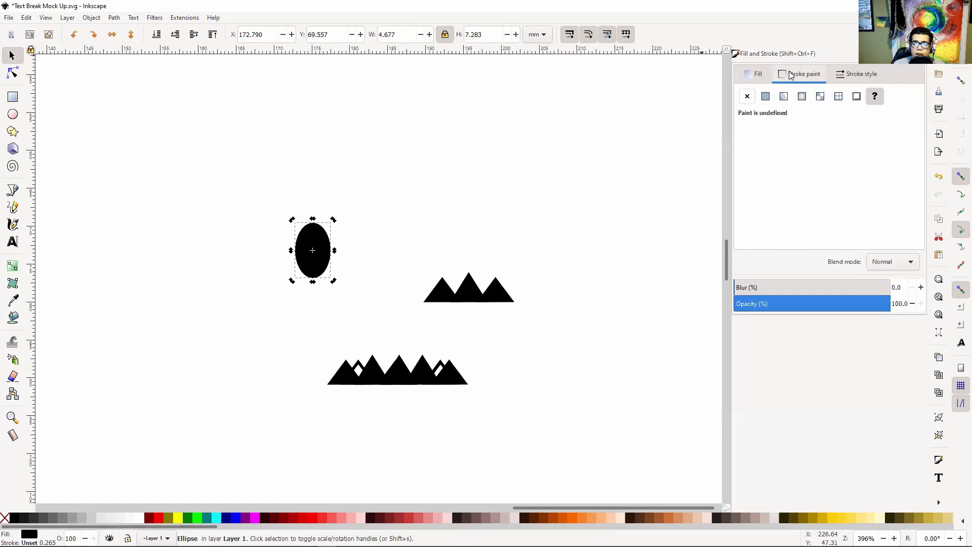
left_click(766, 96)
- Set the ellipse's fill to blue 185 with alpha 0 so that only its stroke shows
left_click(744, 76)
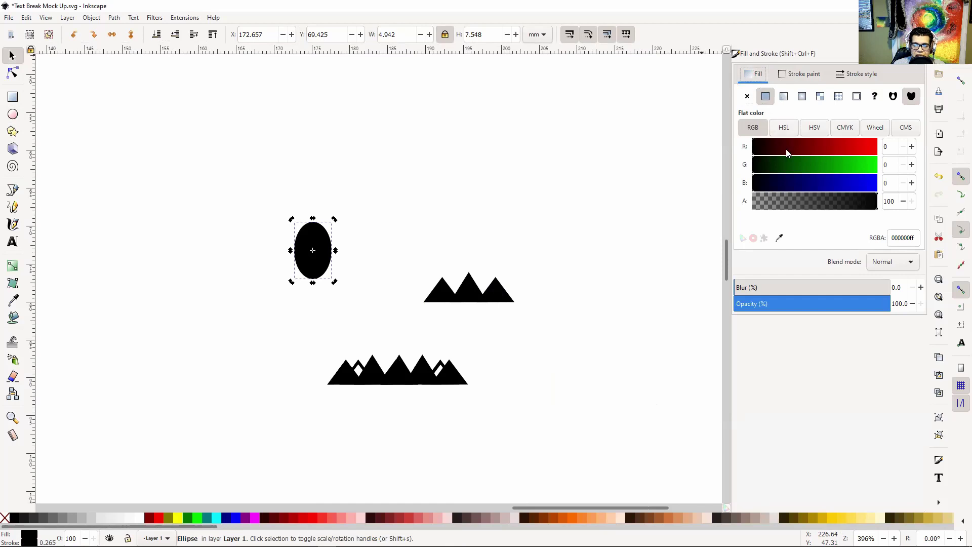
left_click(844, 184)
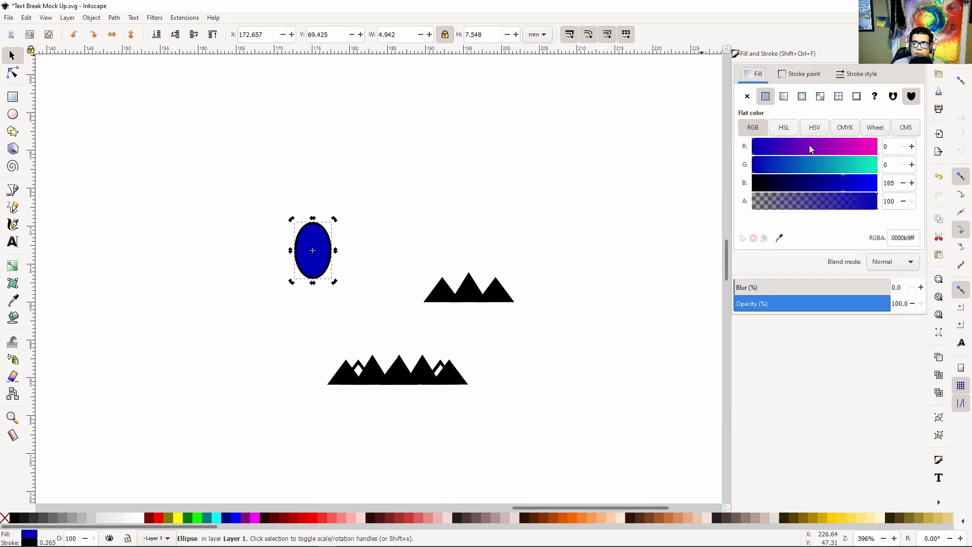
left_click_drag(837, 204, 755, 197)
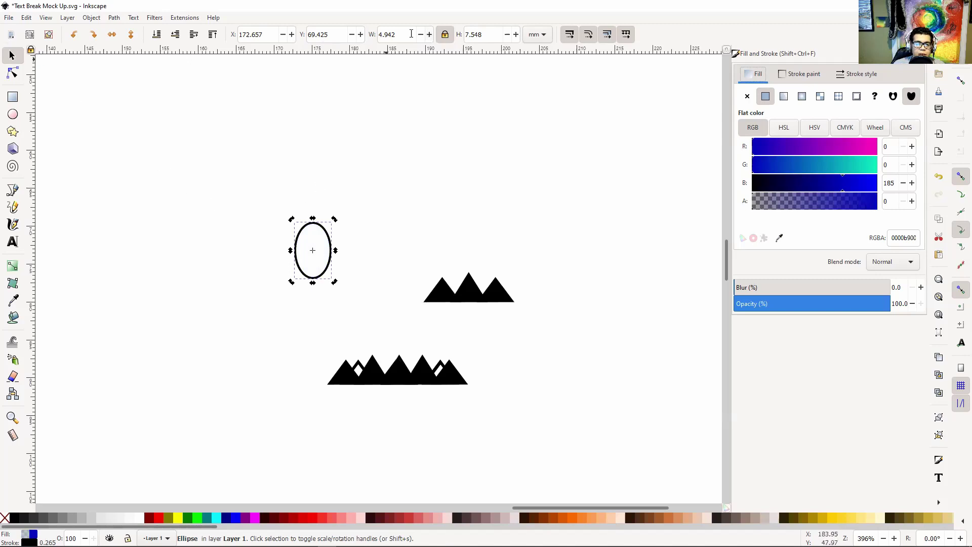
- Resize the outlined ellipse to 5 mm wide and 5 mm high, making it a circle
double_click(393, 33)
type("5")
key("Return")
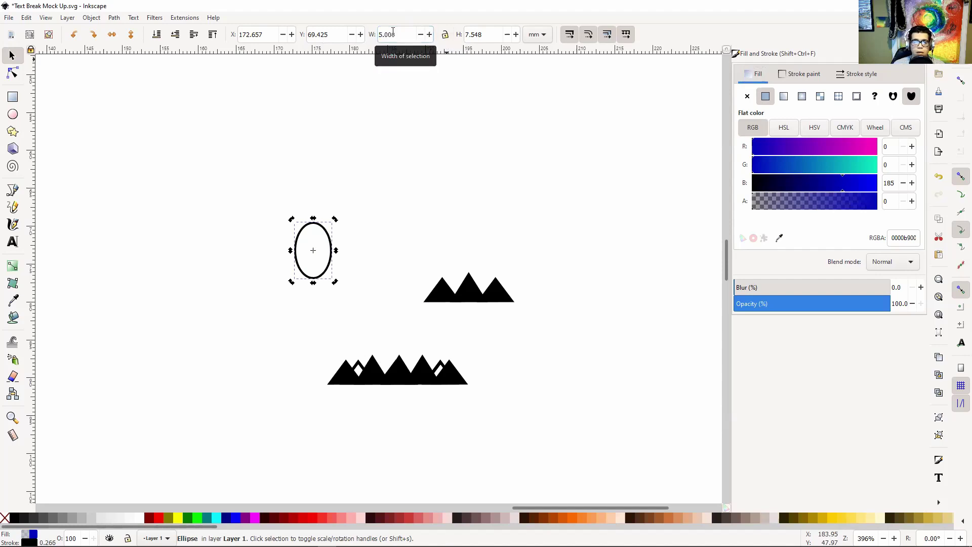
double_click(499, 34)
type("5")
key("Return")
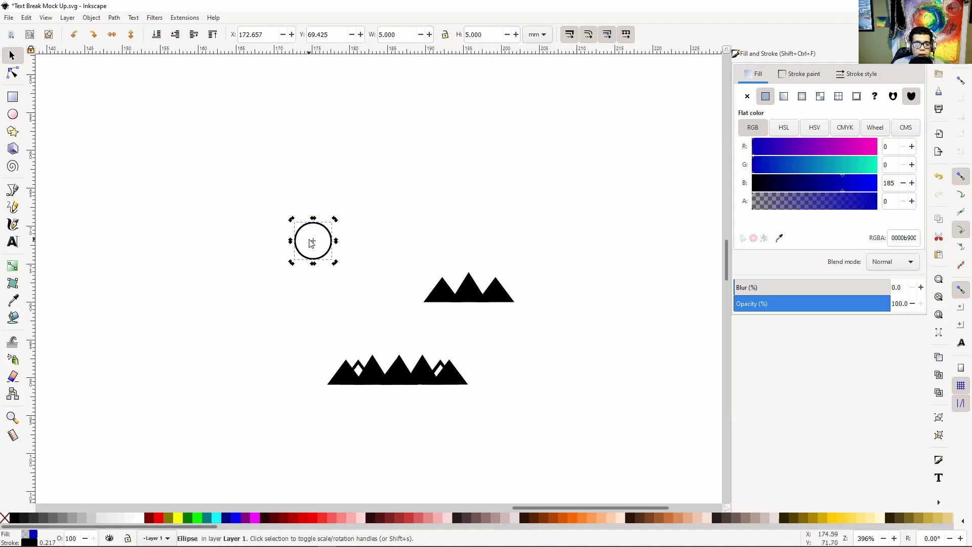
- Move the circle onto the middle of the layered mountain range, behind the central peak, at X 183.883 mm and Y 85.528 mm
left_click(345, 227)
left_click(330, 242)
left_click_drag(329, 242, 415, 372)
left_click(524, 342)
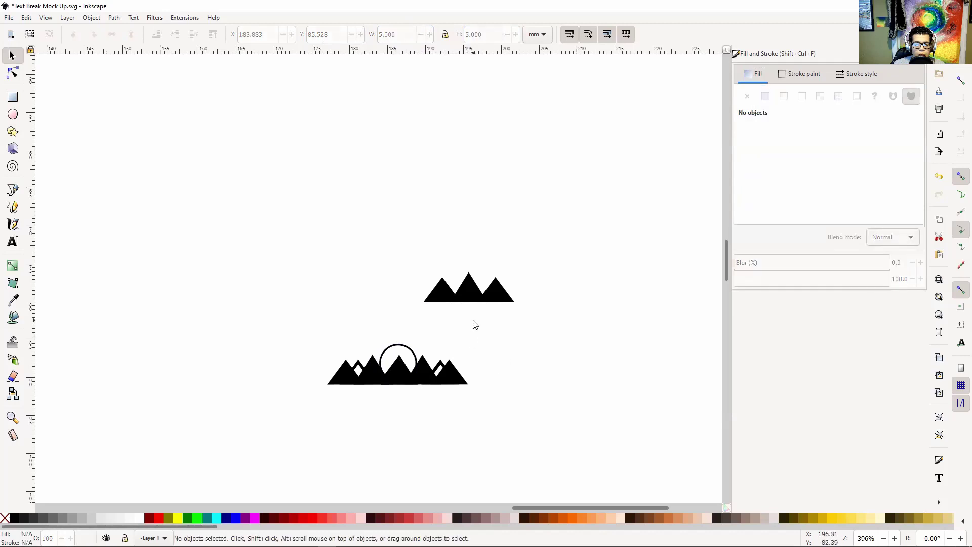
- Select the layered mountain range together with the circle and group them into one ornament
left_click_drag(504, 400, 304, 349)
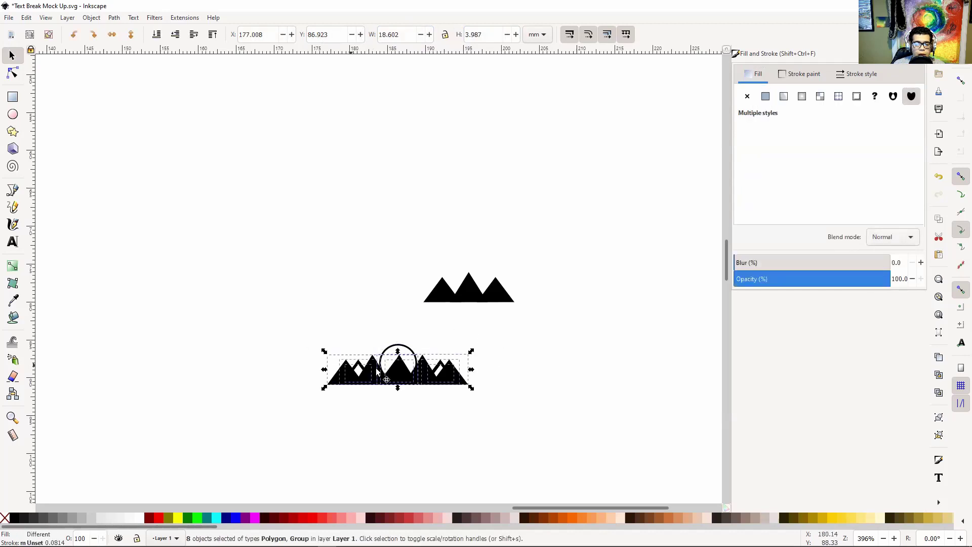
left_click(523, 388)
mouse_move(527, 416)
left_mouse_down()
mouse_move(486, 410)
mouse_move(315, 338)
left_mouse_up()
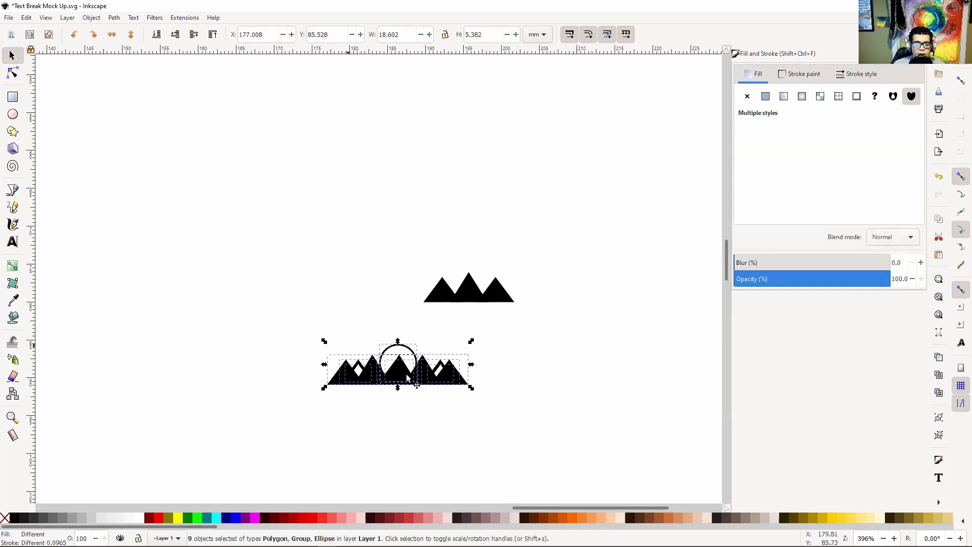
right_click(414, 380)
left_click(455, 319)
left_click(581, 397)
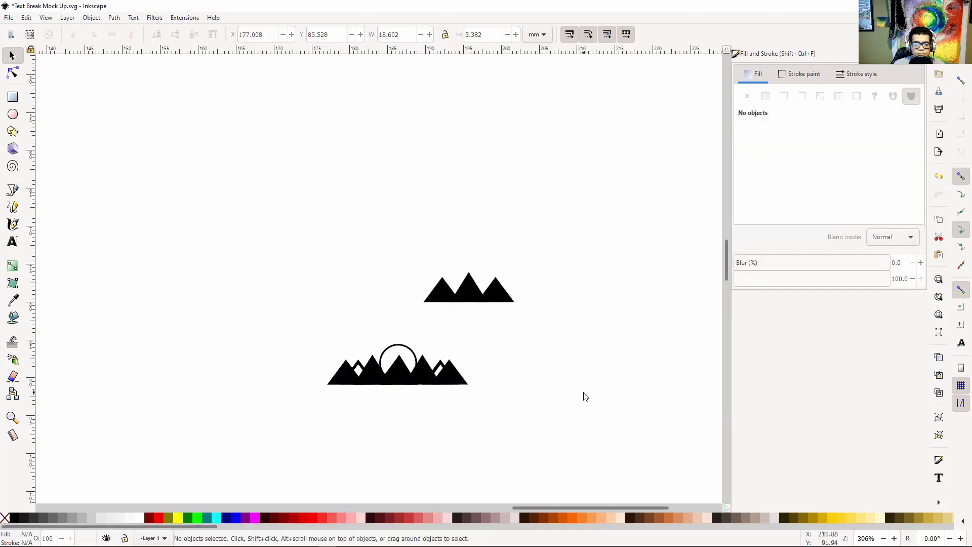
- Place the mountain and circle group in the text gap above "I used to laugh", at X 52.654 mm and Y 125.026 mm
key("minus")
key("minus")
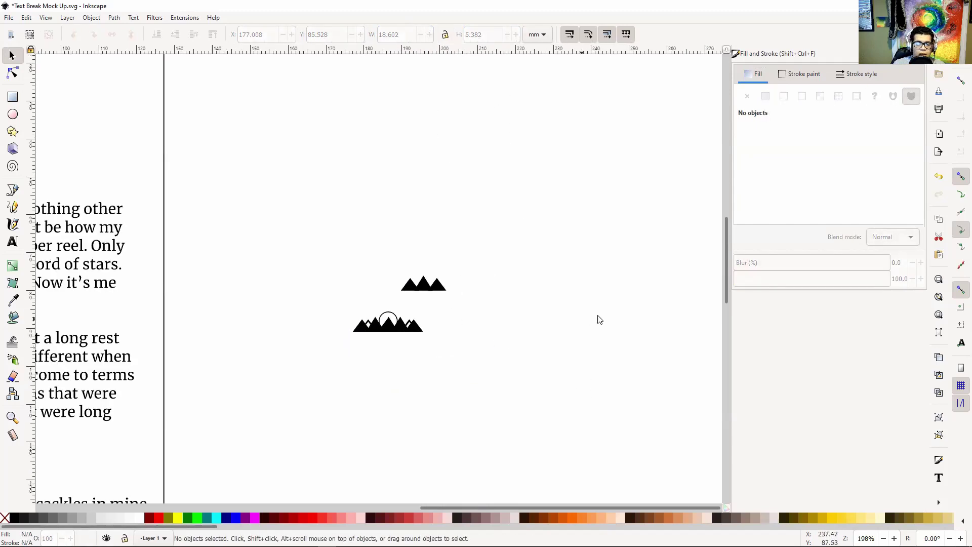
left_click_drag(514, 384, 659, 400)
left_click_drag(543, 378, 303, 408)
key("minus")
left_click(639, 306)
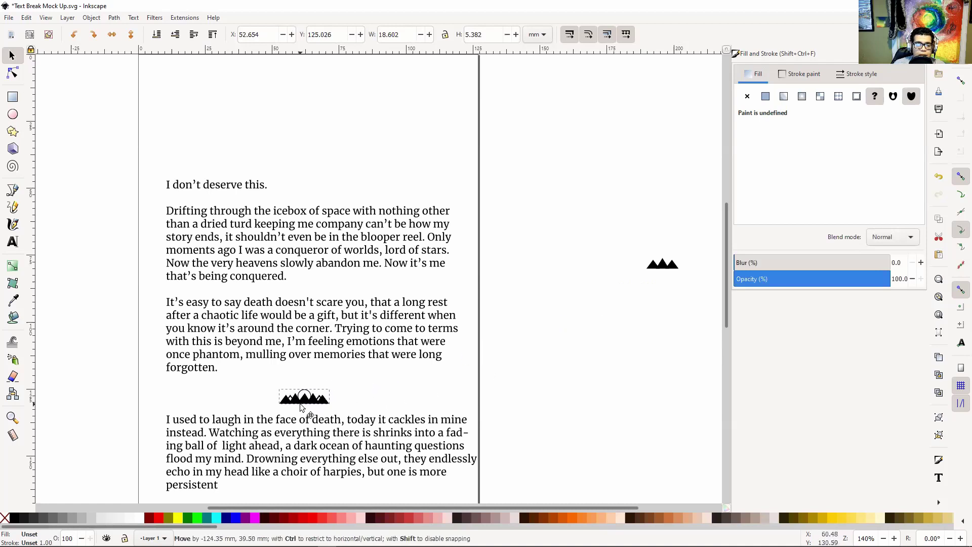
left_click(508, 353)
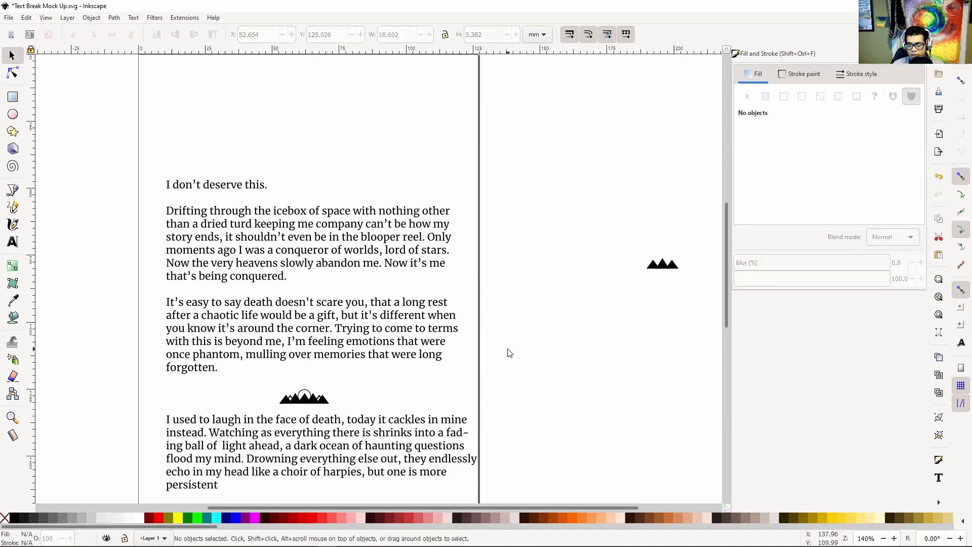
- Move the mountain and circle group off the page, above the solid three-peak ornament, to X 186.289 mm and Y 31.214 mm
key("minus")
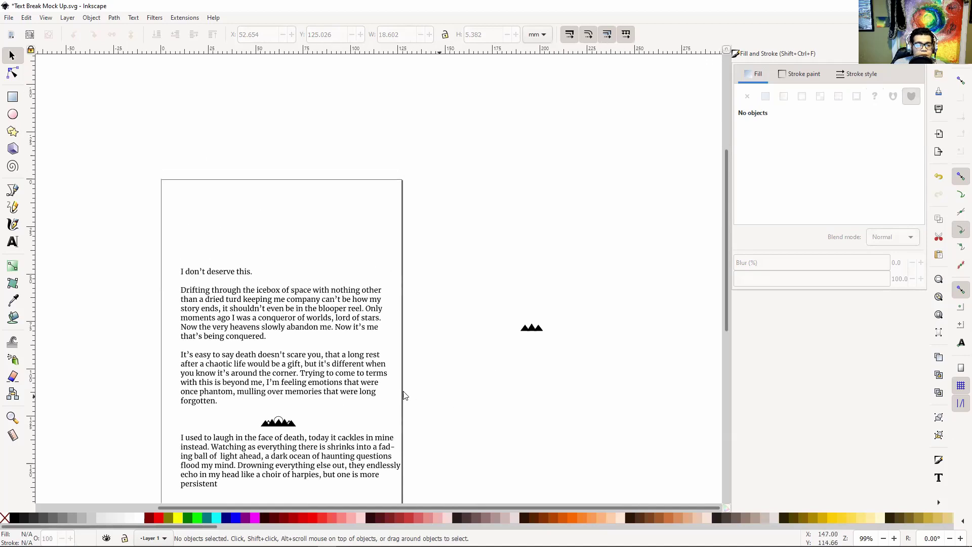
left_click(285, 428)
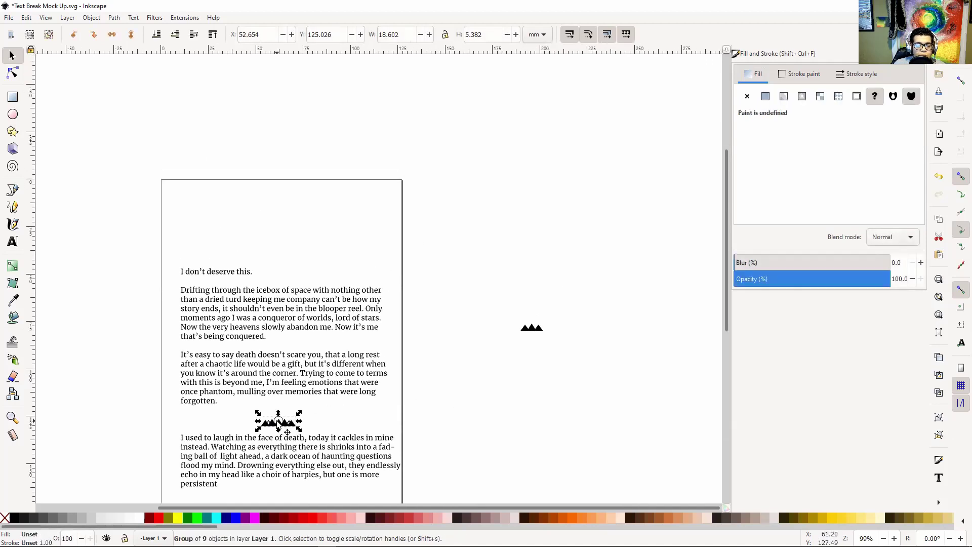
left_click_drag(287, 432, 548, 251)
left_click(603, 274)
scroll(573, 261, "right", 2)
scroll(573, 261, "down", 1)
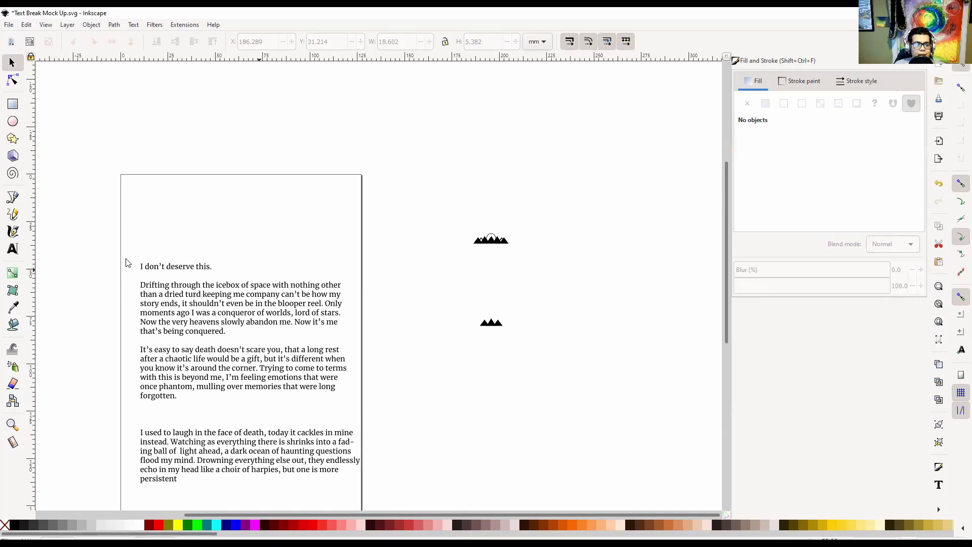
- Delete the mountain and circle group, leaving only the solid three-peak ornament beside the page
key("plus")
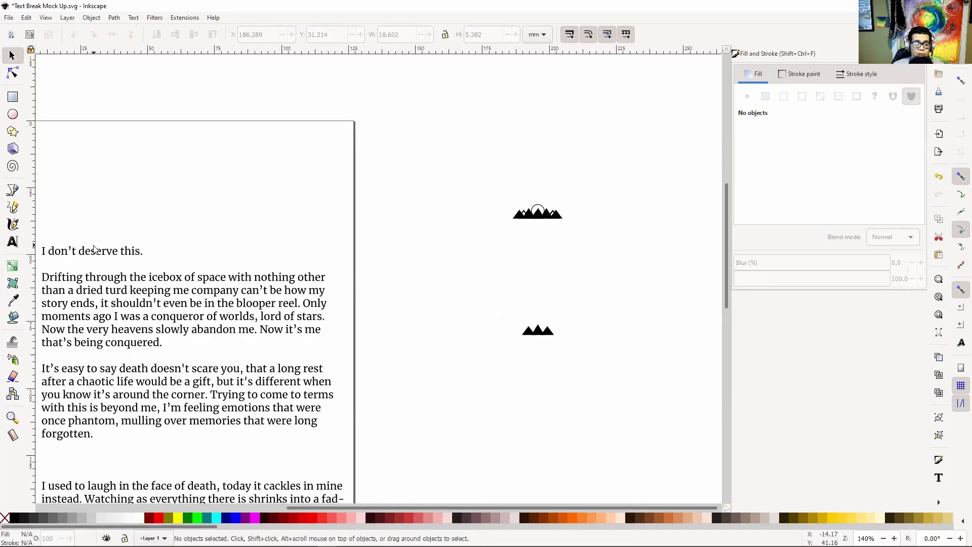
left_click_drag(519, 297, 483, 273)
left_click(495, 186)
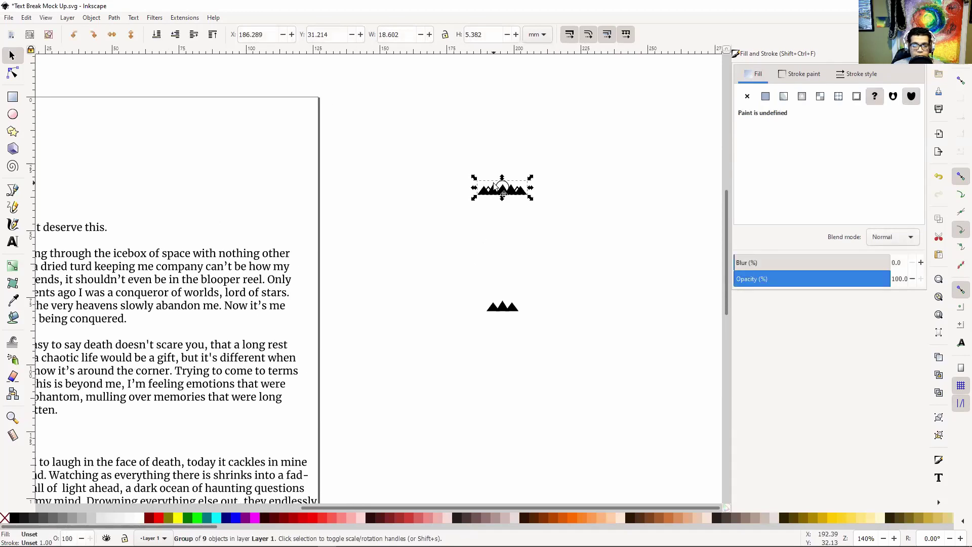
key("Delete")
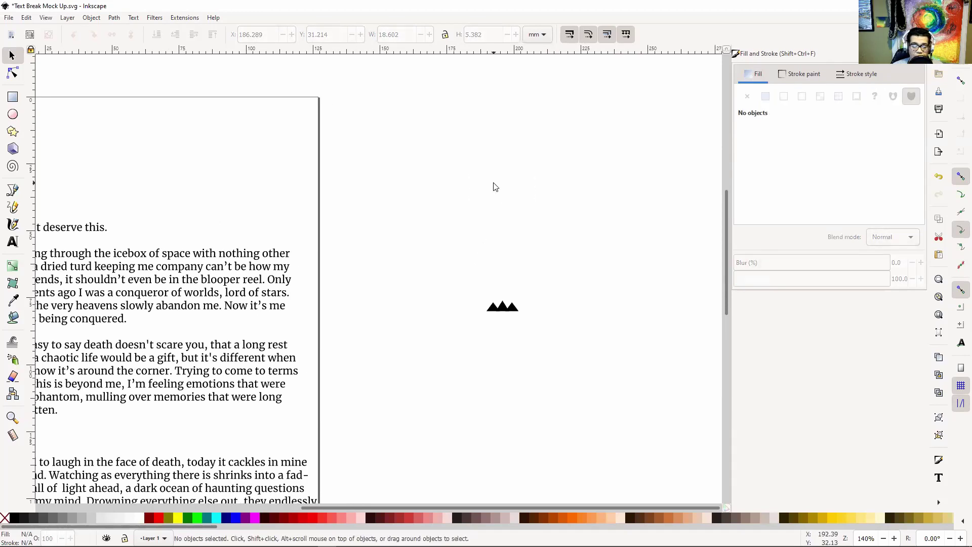
- Draw a long thin rectangle about 120.6 by 3.8 mm below the three peaks and fill it black with alpha 100
left_click_drag(540, 212, 513, 197)
left_click_drag(521, 261, 505, 233)
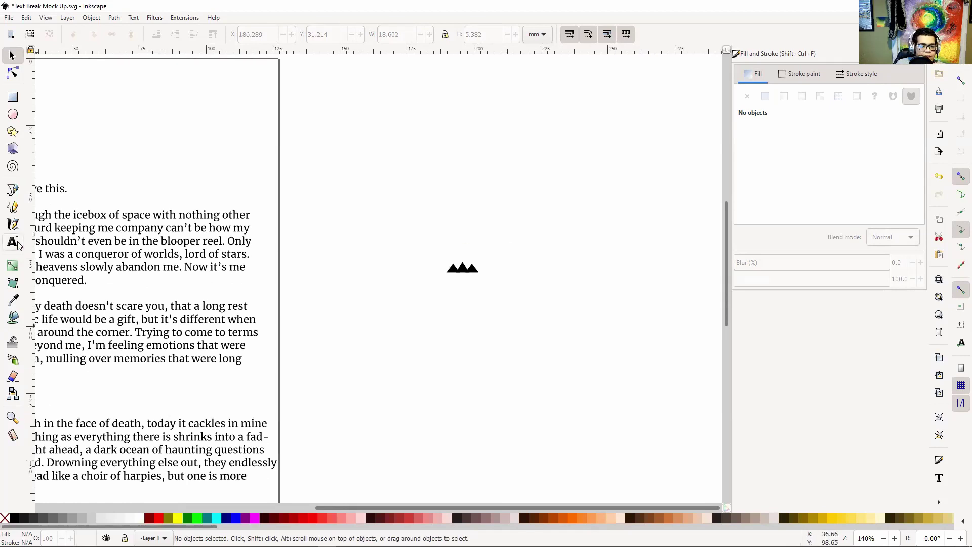
left_click(12, 99)
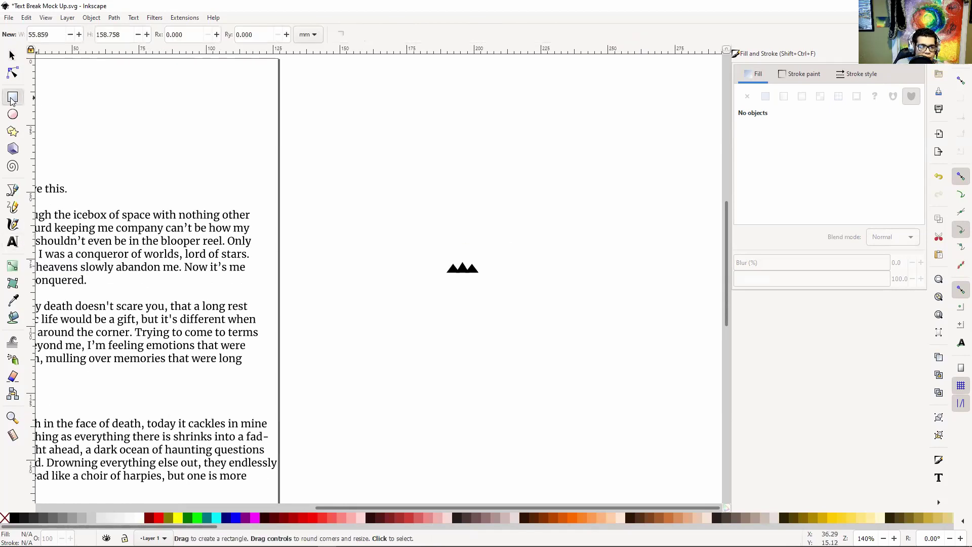
left_click_drag(546, 389, 461, 303)
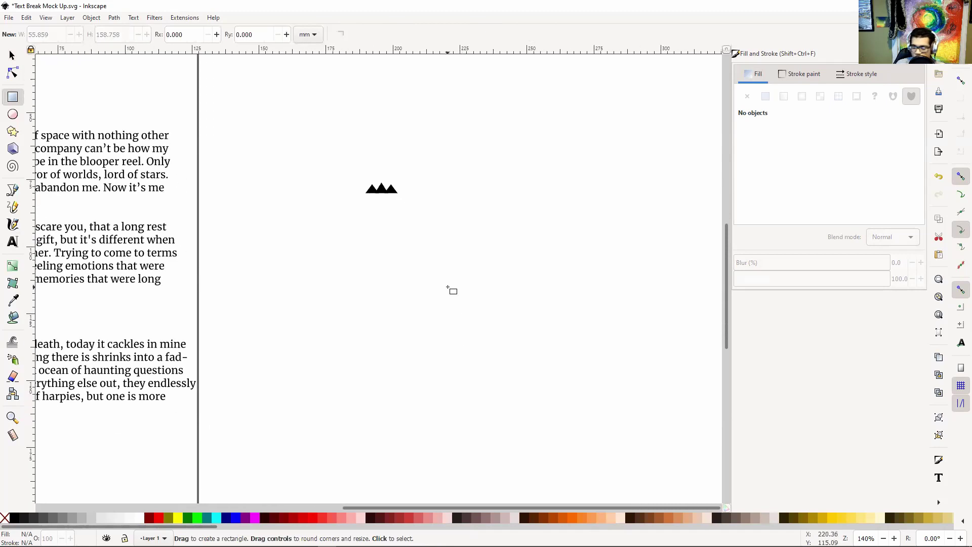
mouse_move(253, 312)
left_mouse_down()
mouse_move(274, 327)
mouse_move(576, 322)
left_mouse_up()
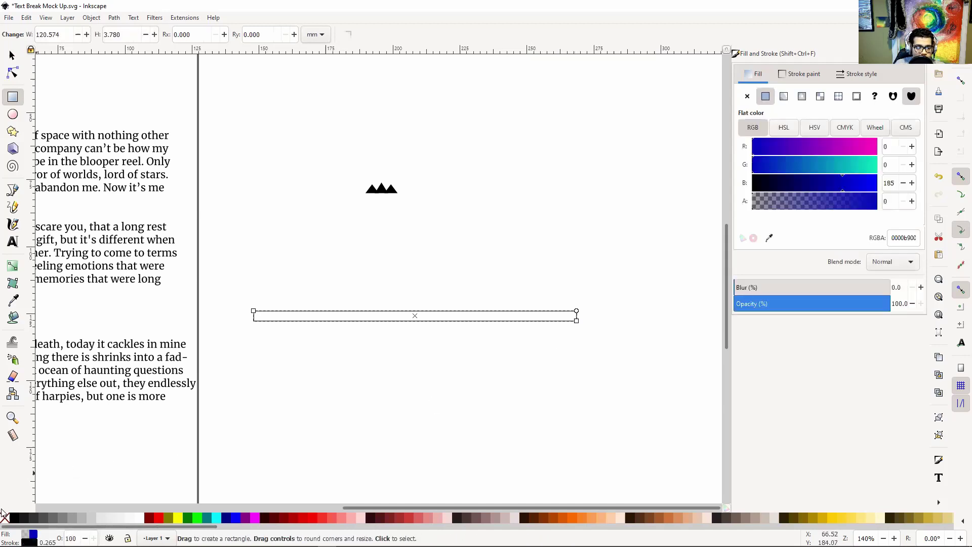
left_click(16, 517)
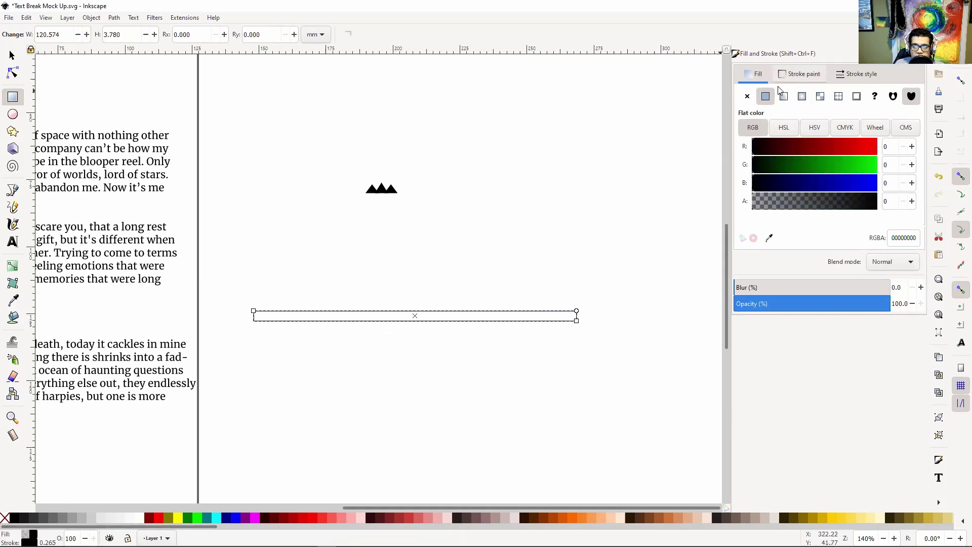
left_click_drag(842, 210, 886, 210)
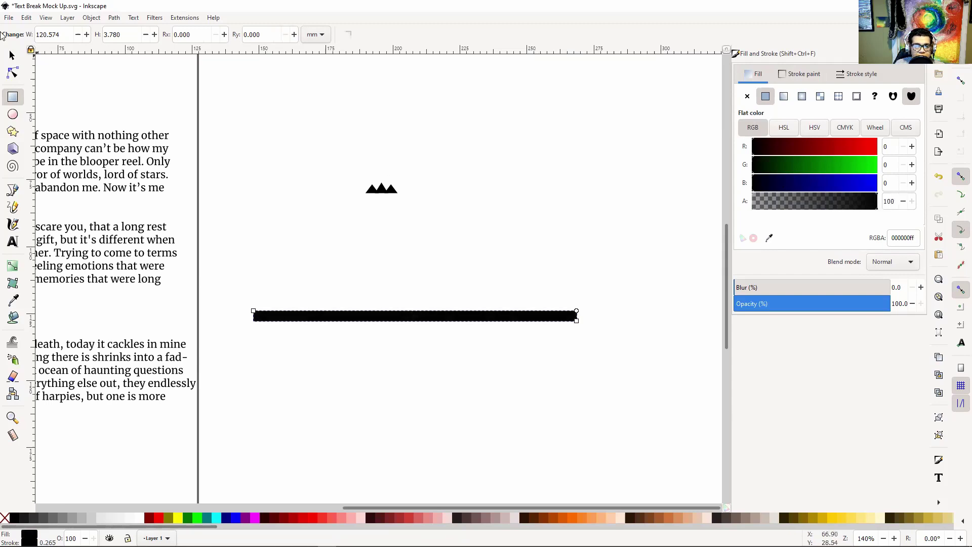
- Check the rectangle's flat-color stroke paint and set its stroke width to 2.5 mm
left_click(806, 75)
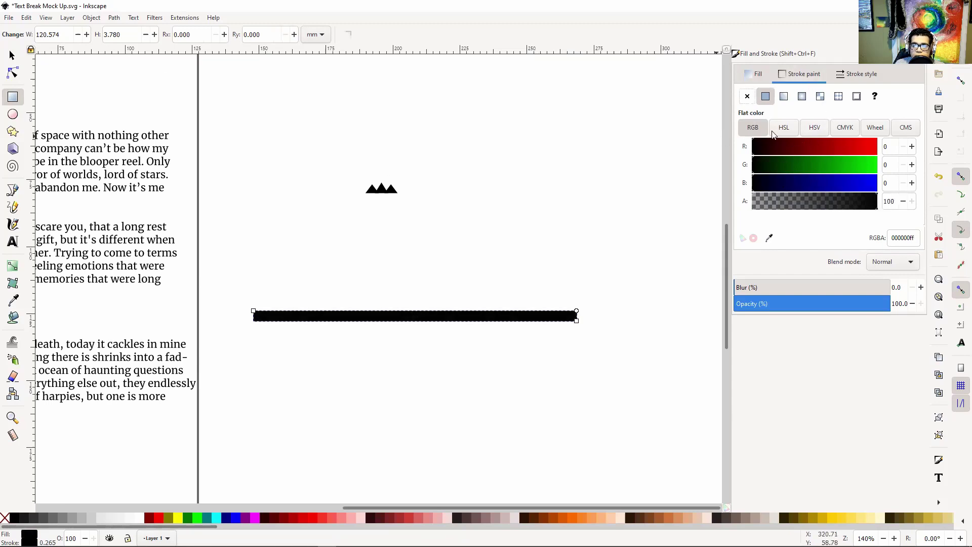
left_click(766, 96)
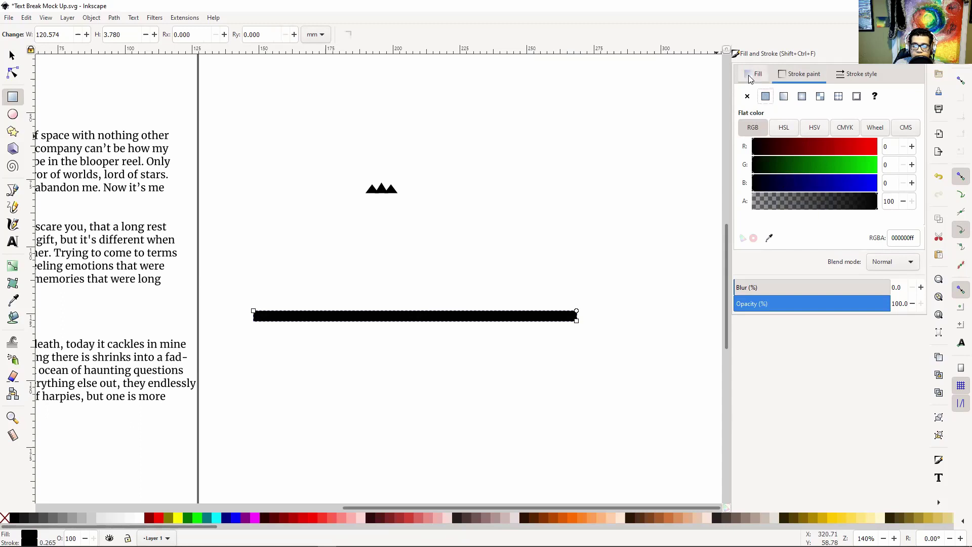
left_click(750, 77)
left_click(806, 75)
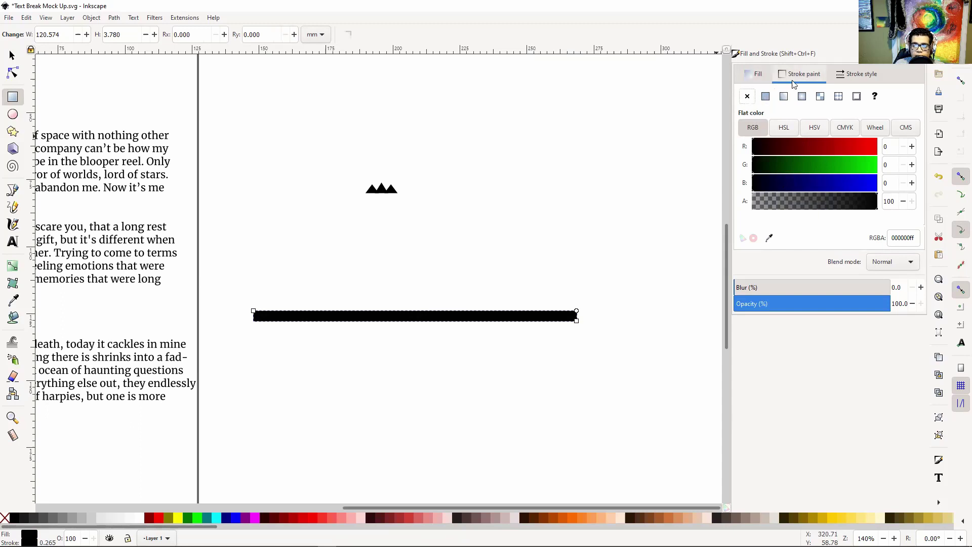
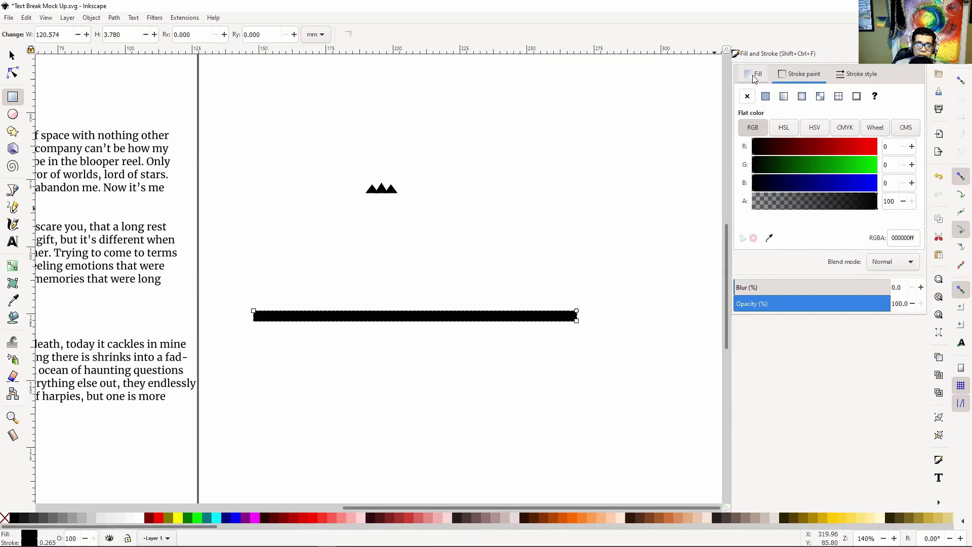
left_click(840, 77)
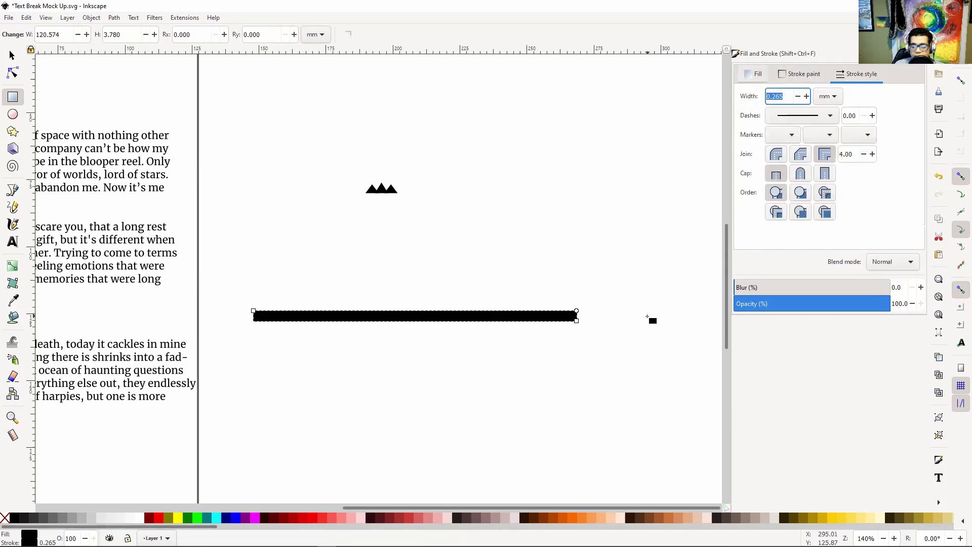
type("+")
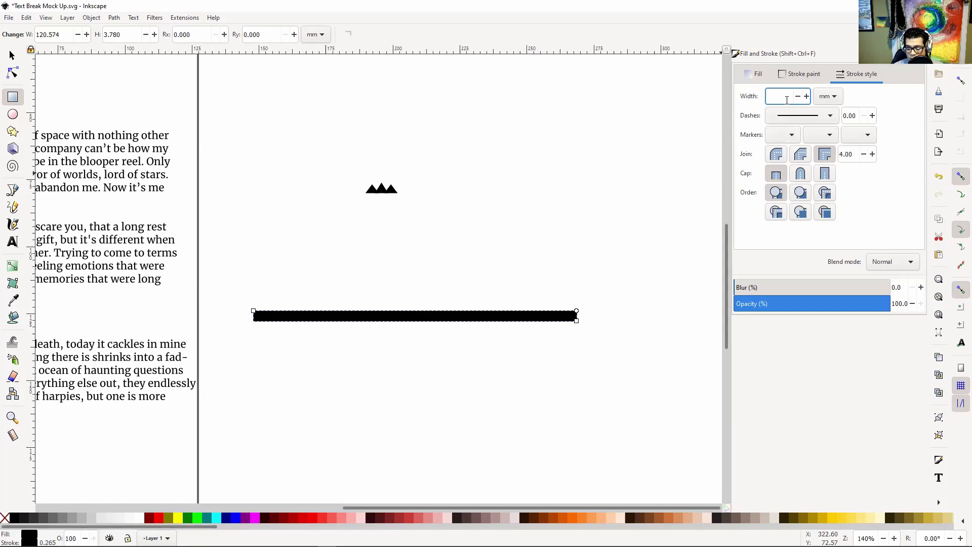
key("Return")
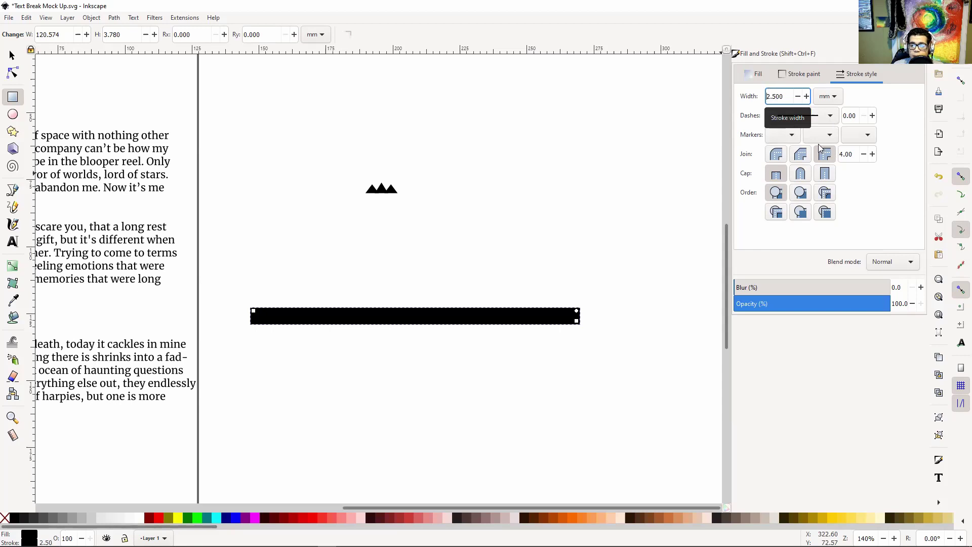
- Apply a round join to the rectangle's stroke and inspect its corners up close
left_click(782, 159)
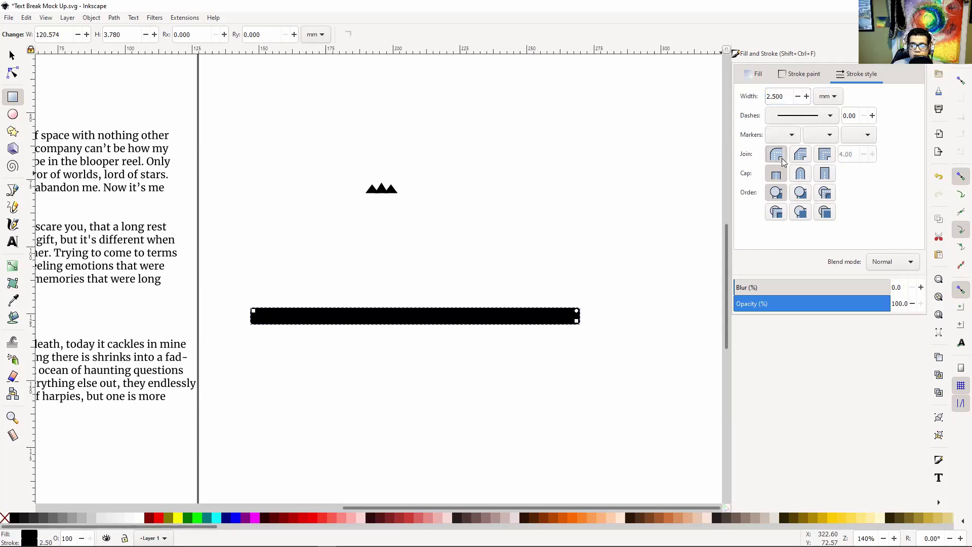
left_click(503, 240)
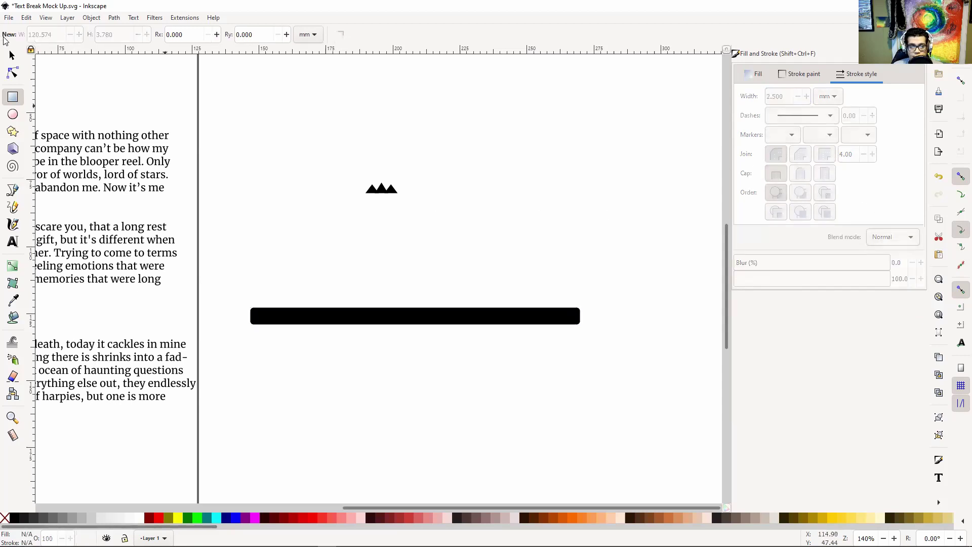
key("plus")
key("plus")
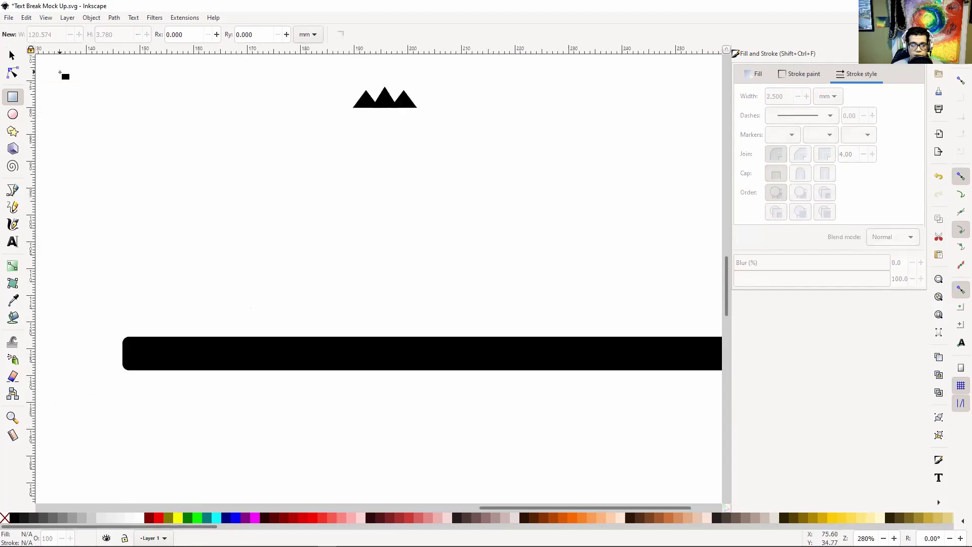
left_click_drag(258, 177, 253, 175)
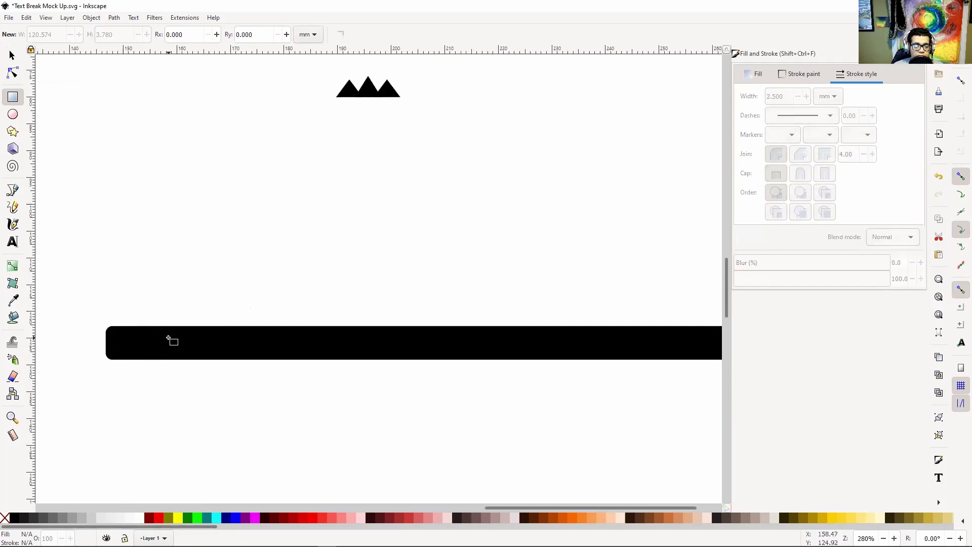
- Select the long black rectangle and change its stroke corners to a bevel join
left_click(12, 56)
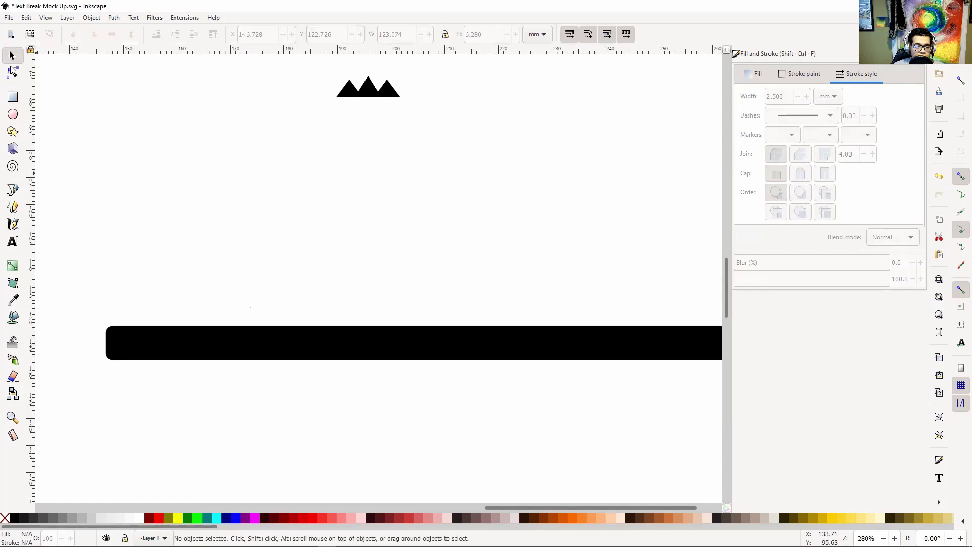
left_click(126, 343)
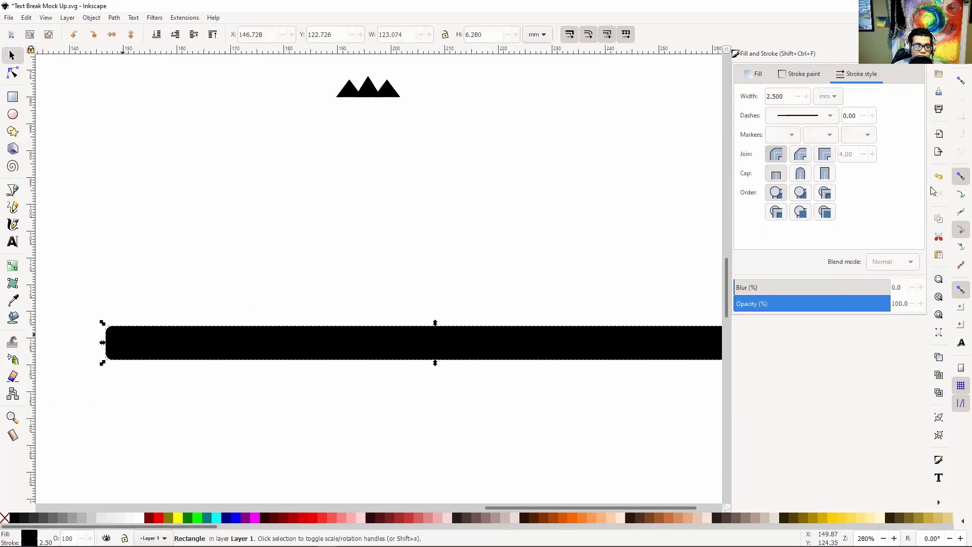
left_click(806, 160)
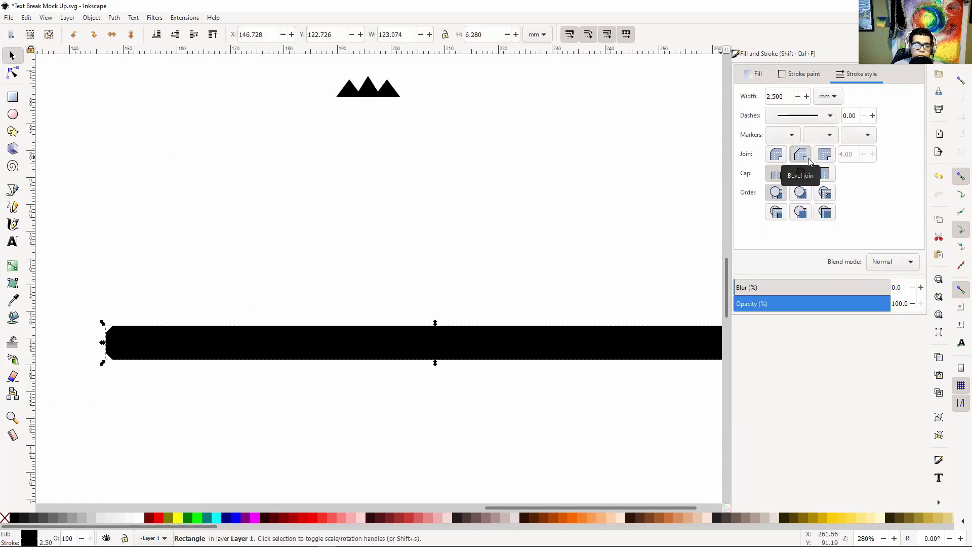
- Try a miter join, a dotted dash pattern, and round, butt and square caps on the long rectangle's stroke
left_click(815, 160)
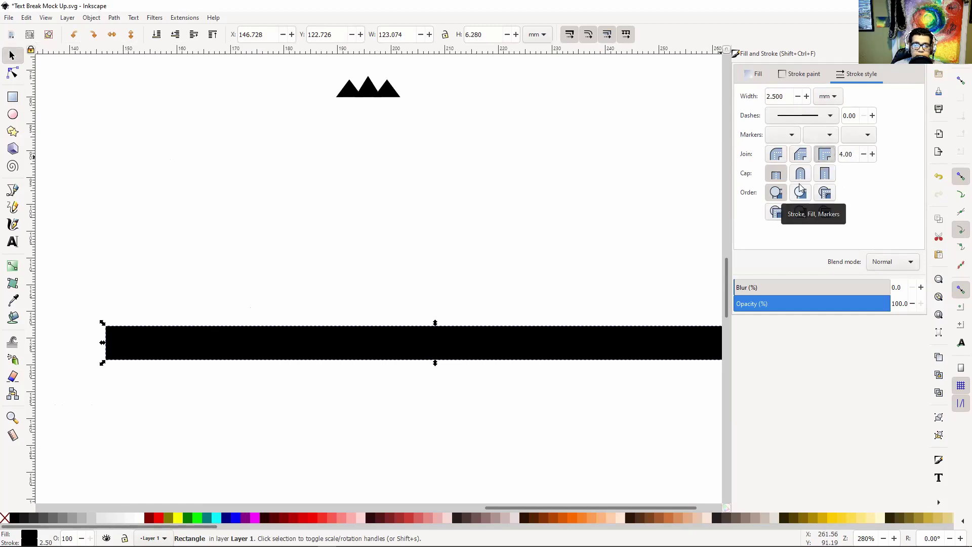
left_click(801, 178)
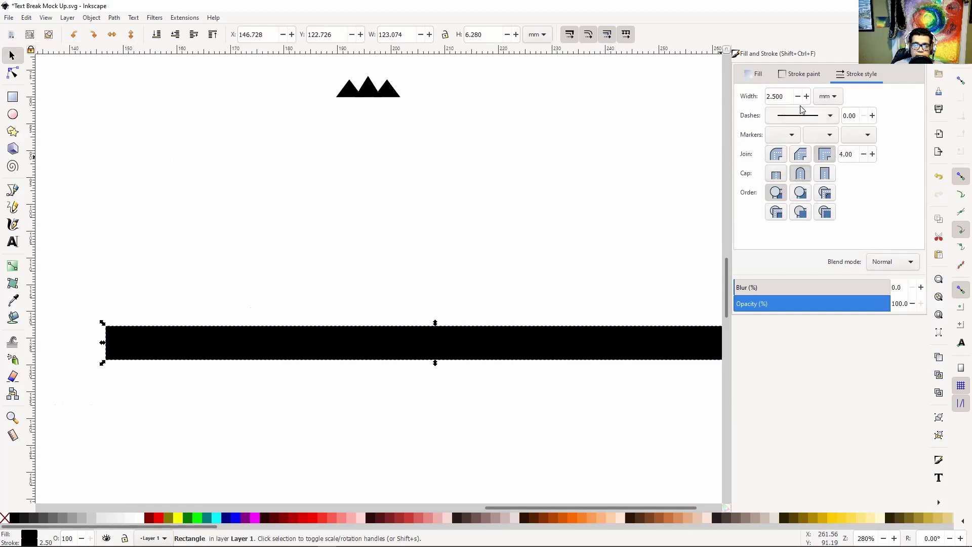
left_click(803, 114)
left_click(813, 157)
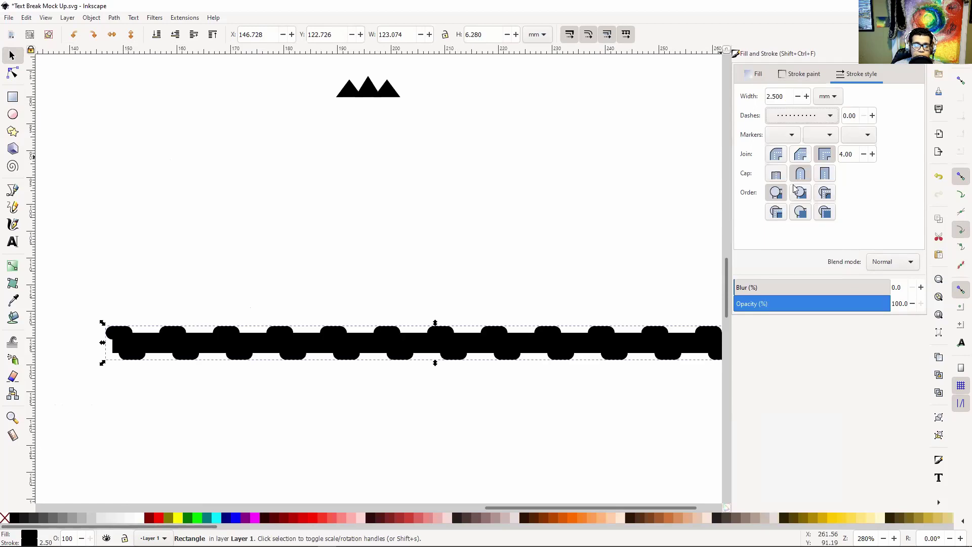
left_click(784, 177)
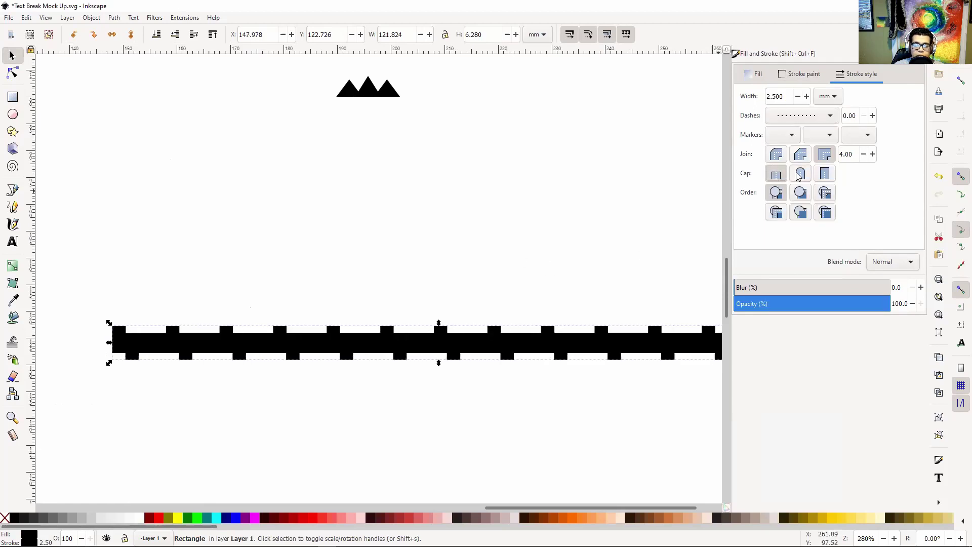
left_click(799, 176)
left_click(825, 174)
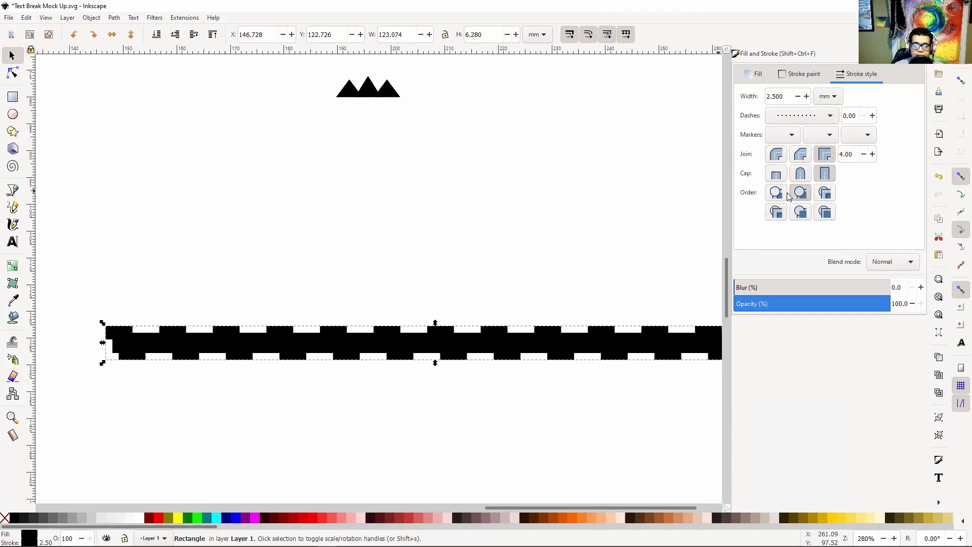
- Return the rectangle's stroke to a bevel join, butt cap and solid line, trying a round join along the way
left_click(779, 154)
left_click(801, 154)
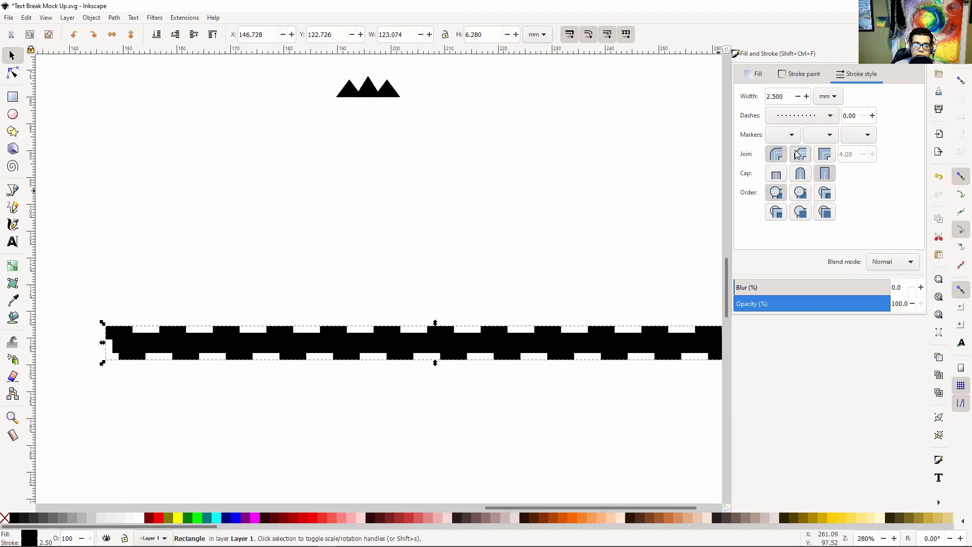
left_click(776, 174)
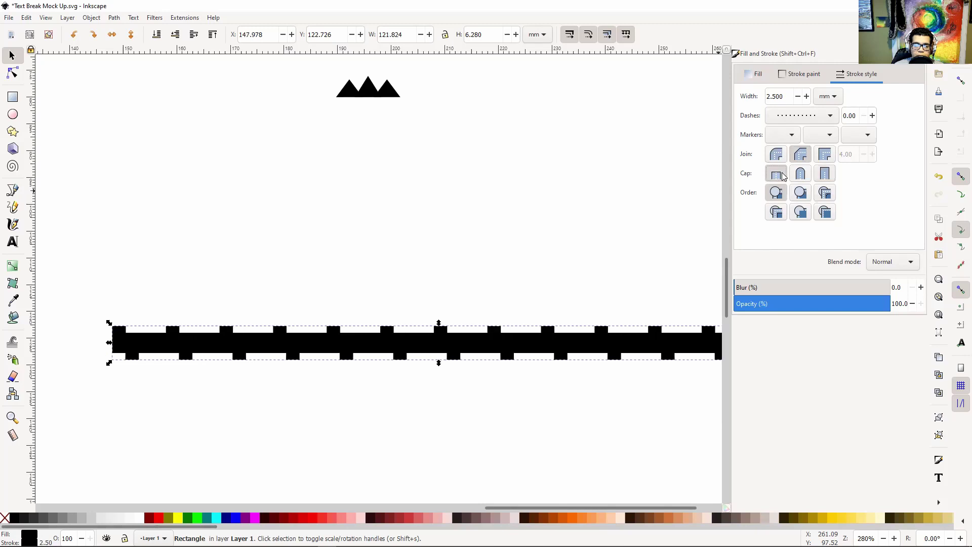
left_click(829, 118)
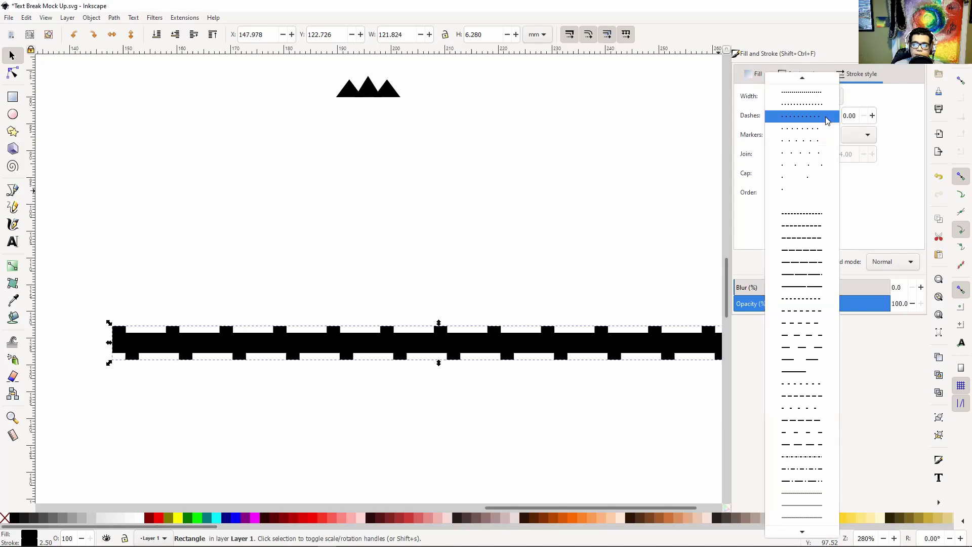
left_click(802, 80)
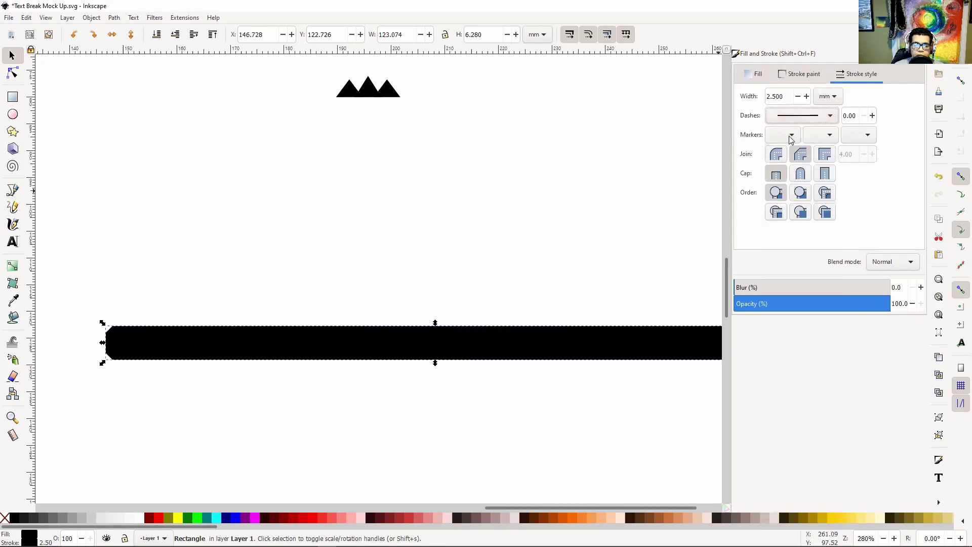
left_click(314, 291)
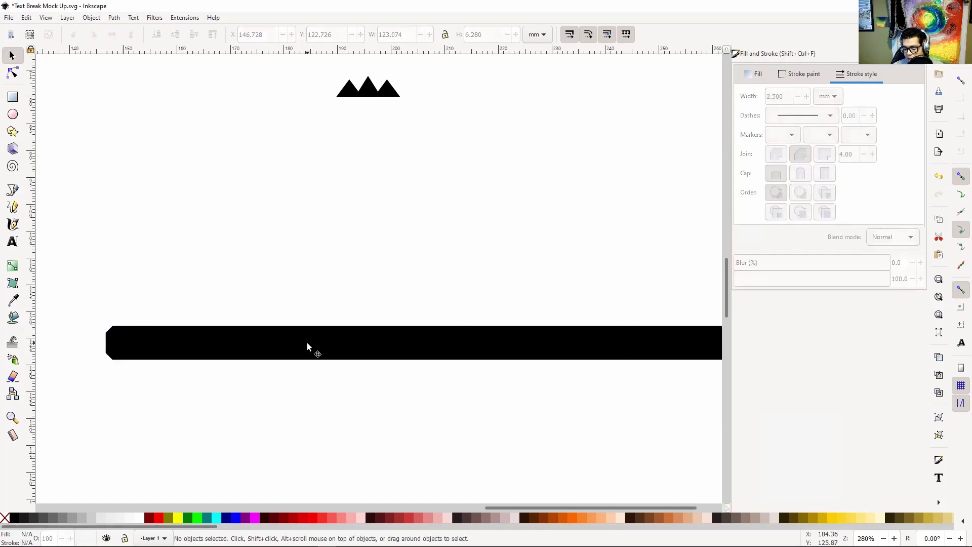
- Flatten the long black bar vertically to about 2.9 mm high, keeping its length
key("minus")
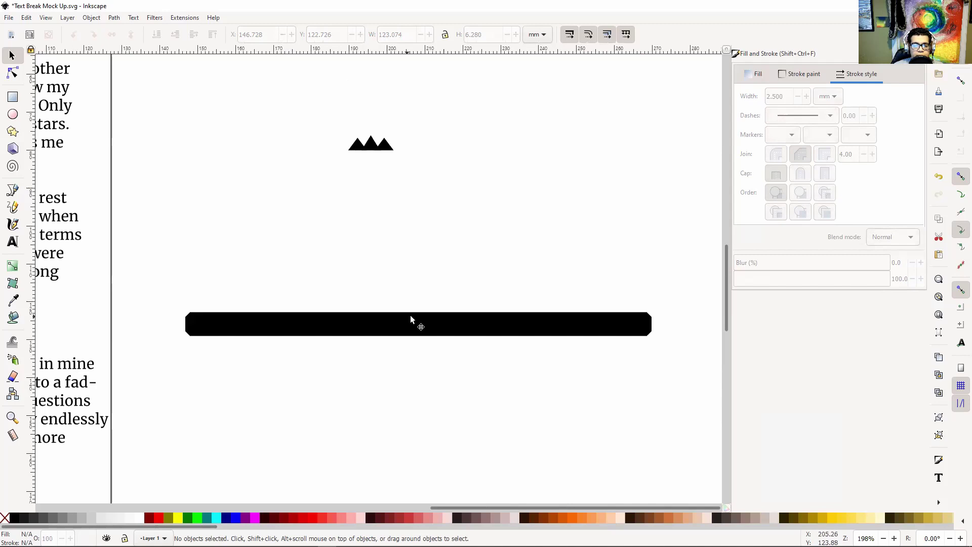
left_click_drag(556, 245, 525, 232)
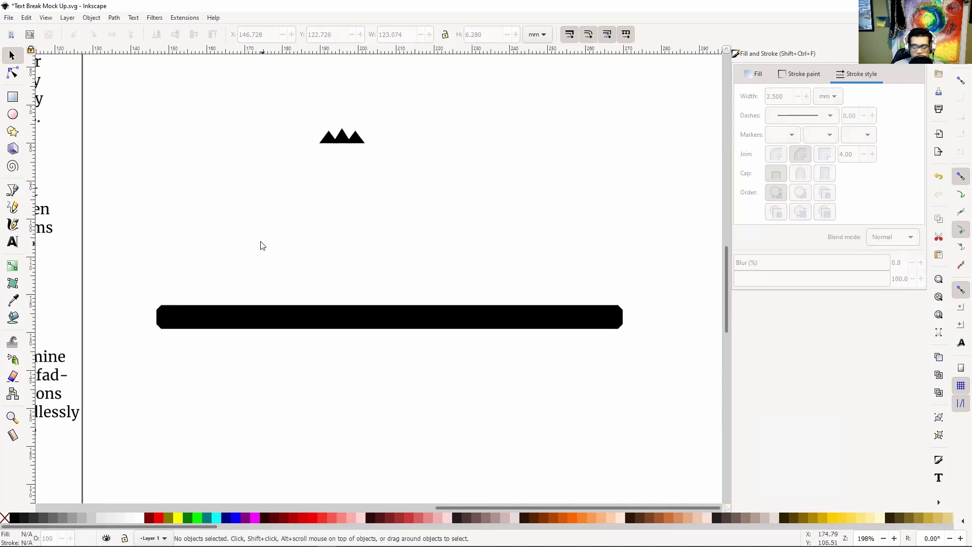
key("minus")
key("minus")
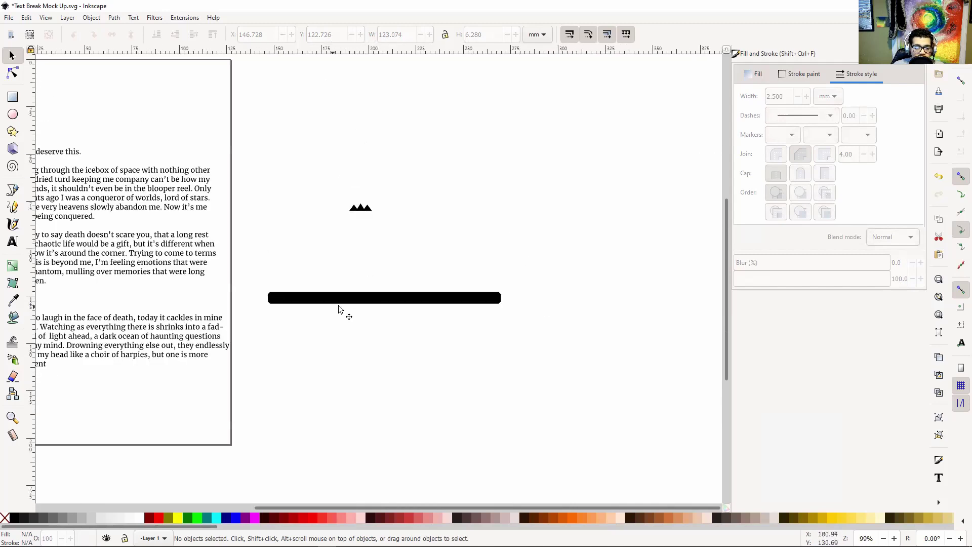
left_click(361, 299)
key("plus")
key("plus")
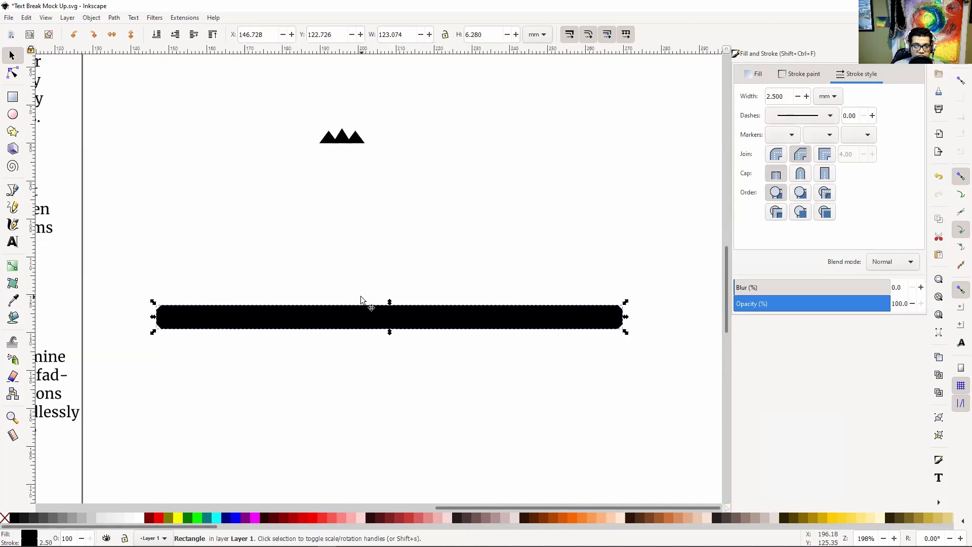
mouse_move(391, 335)
left_mouse_down()
mouse_move(385, 328)
mouse_move(435, 314)
left_mouse_up()
left_click(460, 276)
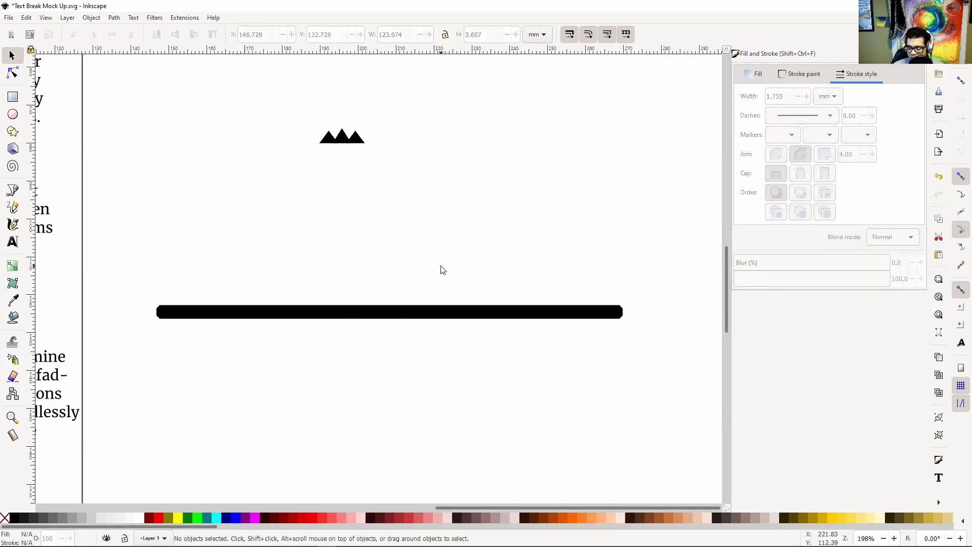
key("plus")
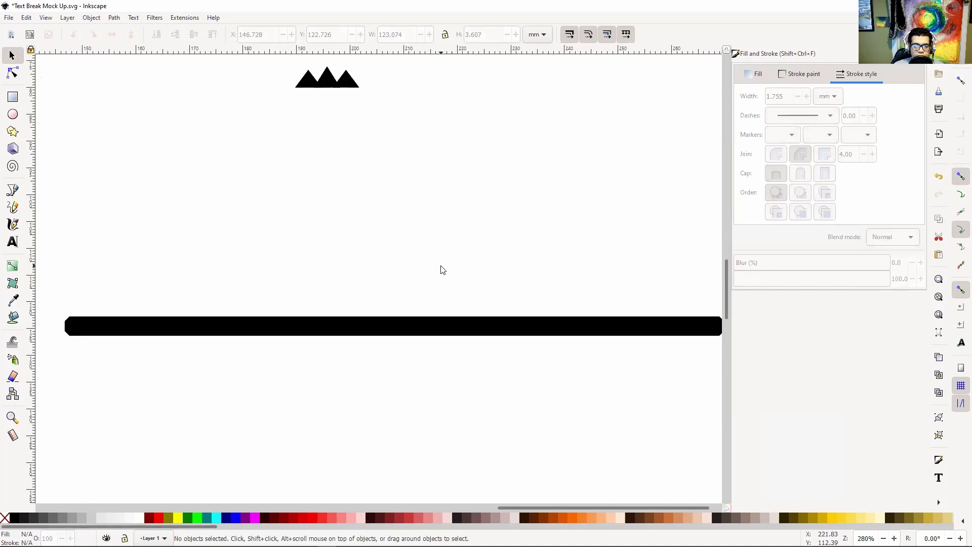
left_click(550, 327)
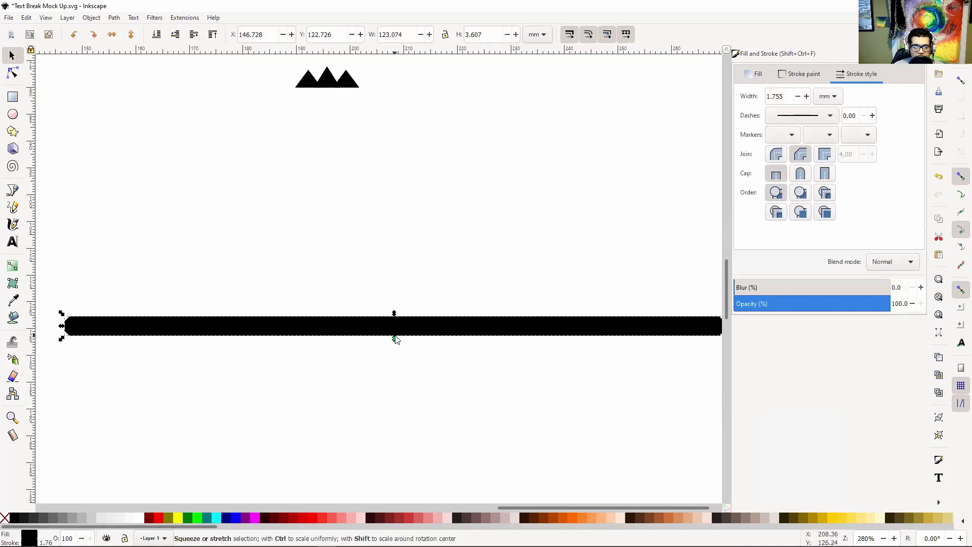
left_click_drag(398, 340, 420, 335)
left_click(475, 253)
- Examine the thinned bar's beveled ends up close and its proportions beside the three peaks
left_click_drag(486, 254, 469, 308)
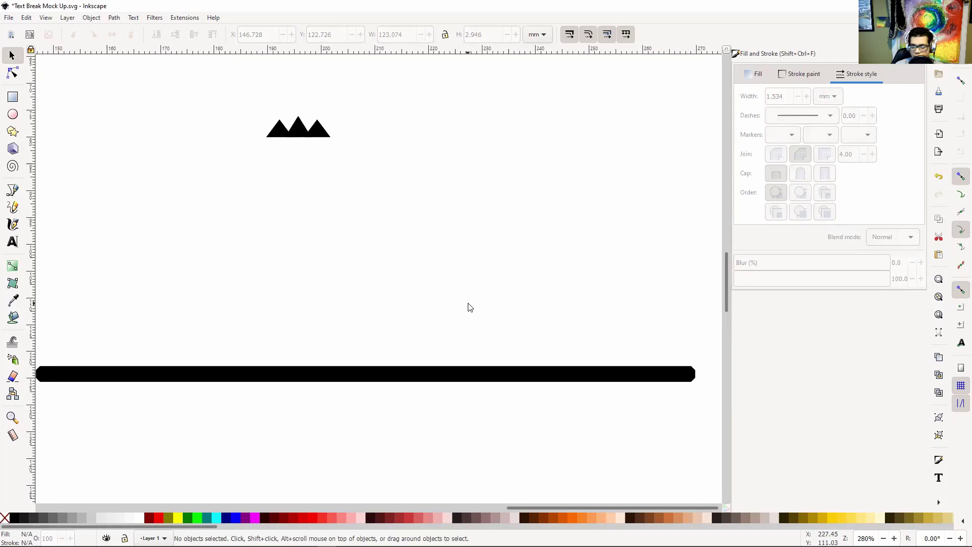
key("minus")
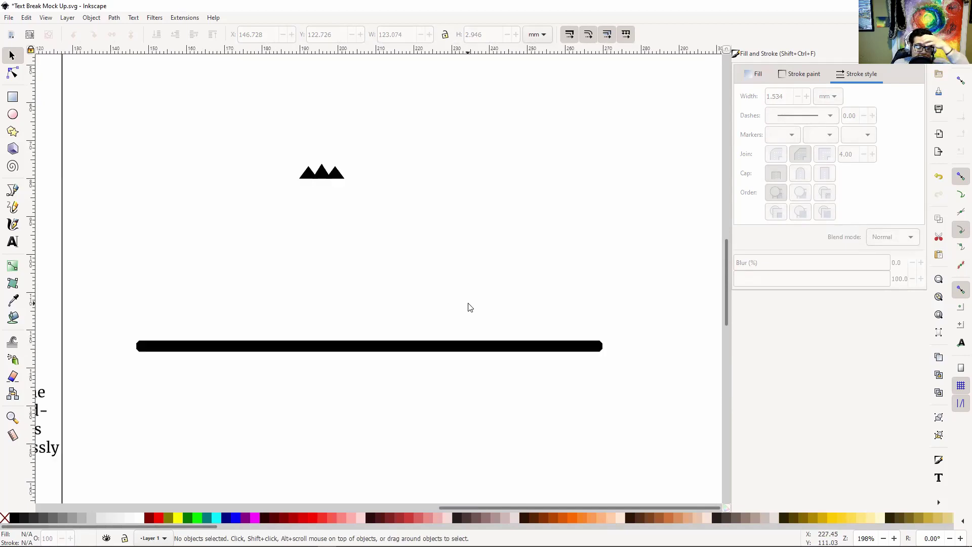
key("plus")
key("plus")
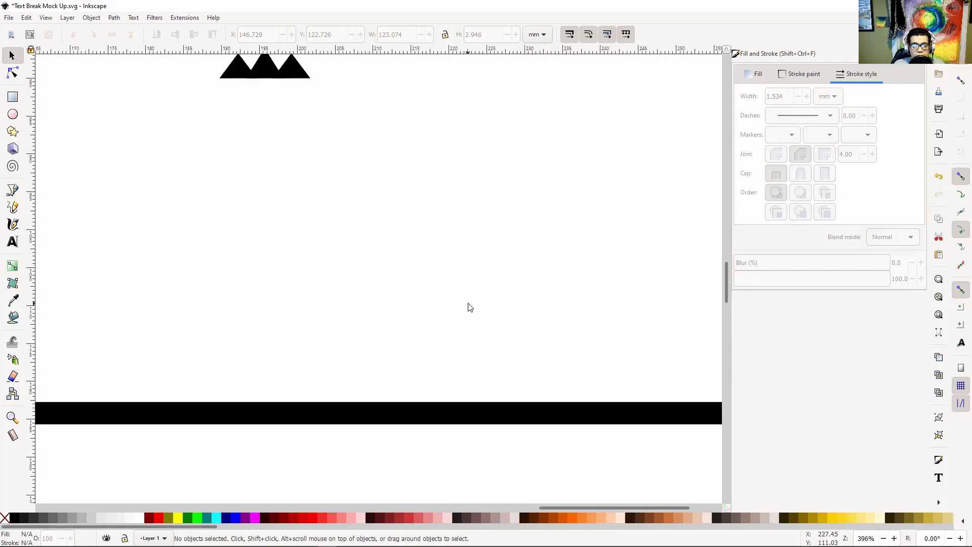
left_click_drag(455, 298, 616, 280)
left_click_drag(436, 297, 514, 173)
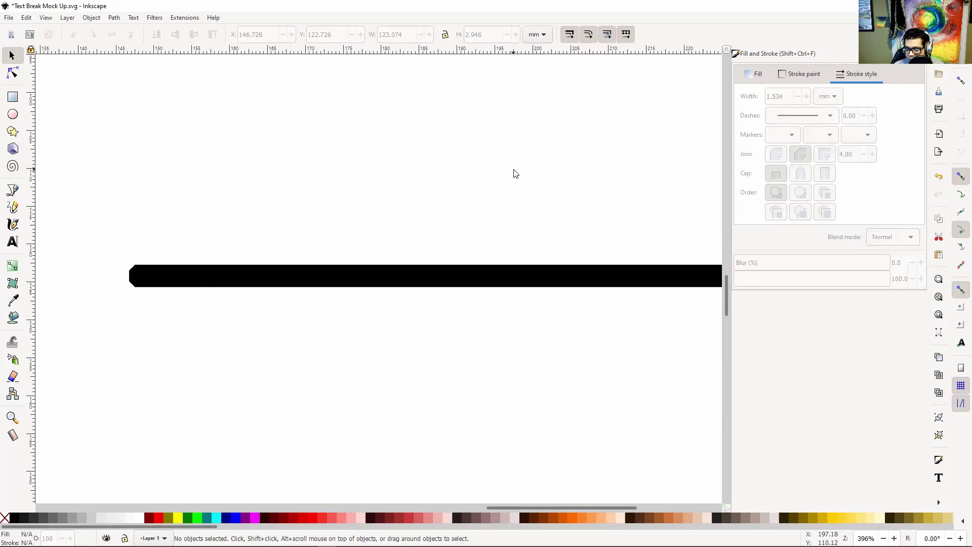
key("minus")
key("minus")
left_click_drag(634, 120, 456, 215)
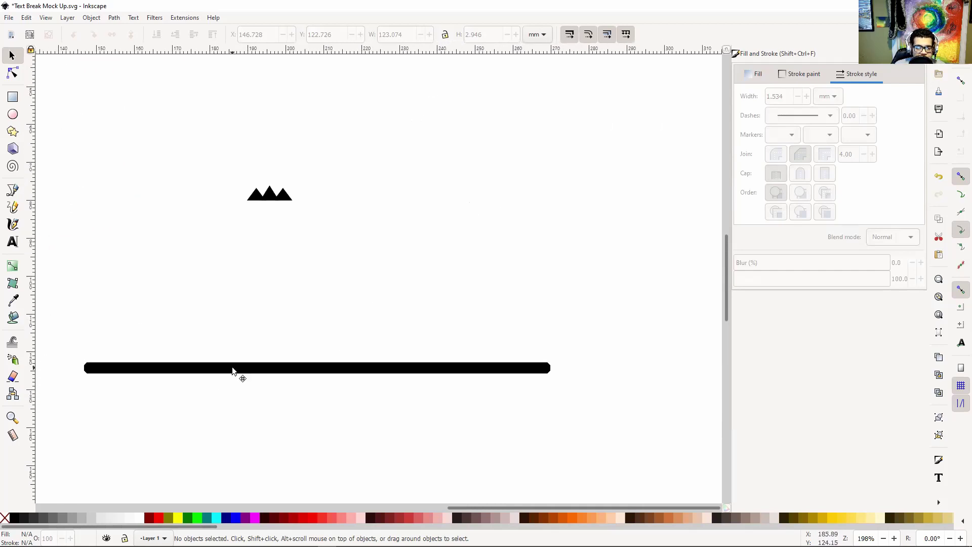
- Move the bar up closer to the three peaks and stretch it to about 168.8 mm wide
left_click(272, 368)
left_click_drag(272, 368, 272, 321)
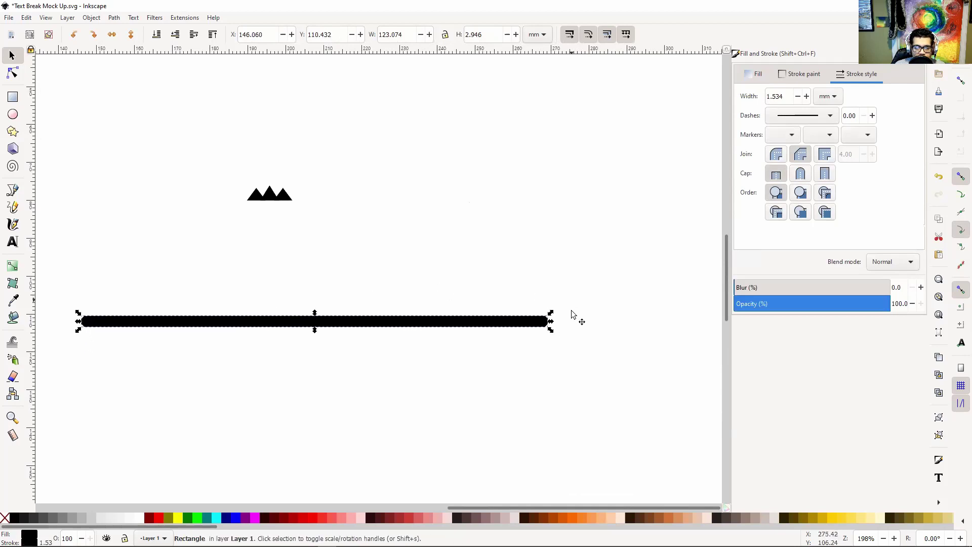
left_click_drag(554, 330, 723, 321)
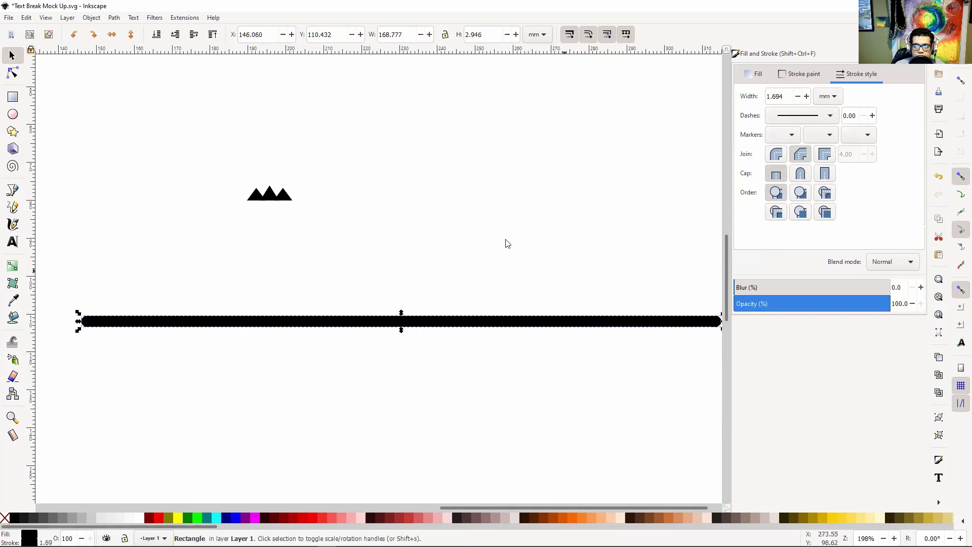
- Move the three-peak group above the bar's left end, to about X 142.1 and Y 43.6 mm
left_click(288, 198)
mouse_move(267, 181)
left_mouse_down()
mouse_move(131, 72)
mouse_move(86, 58)
left_mouse_up()
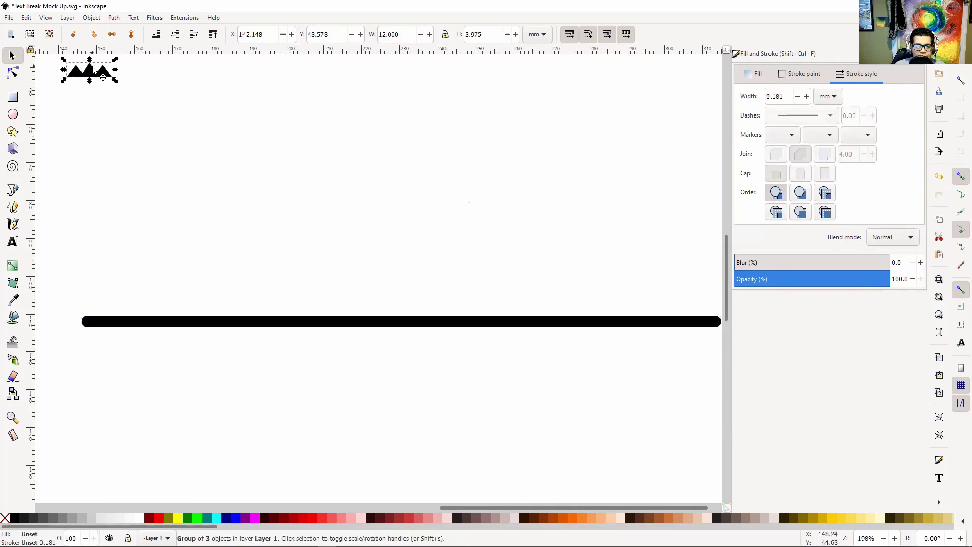
left_click(425, 195)
key("minus")
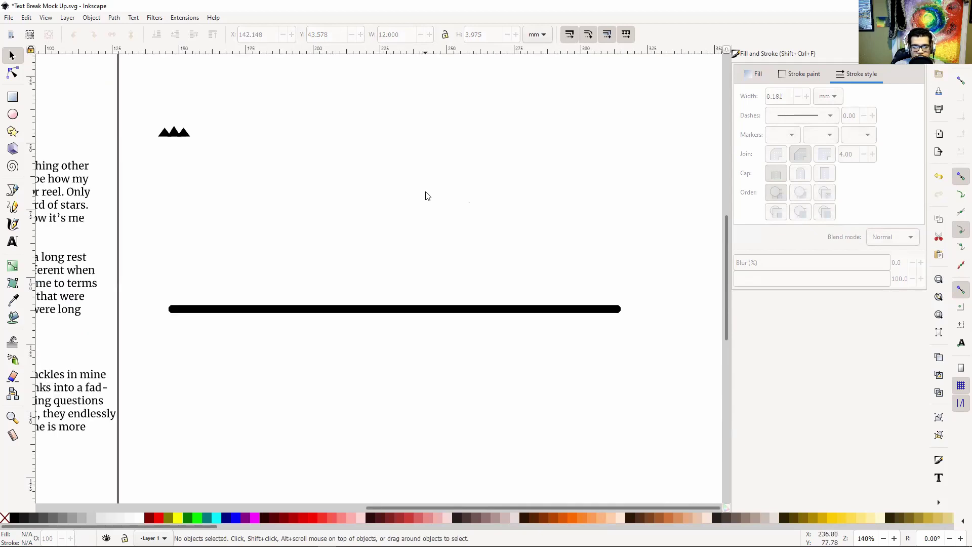
left_click_drag(530, 209, 481, 243)
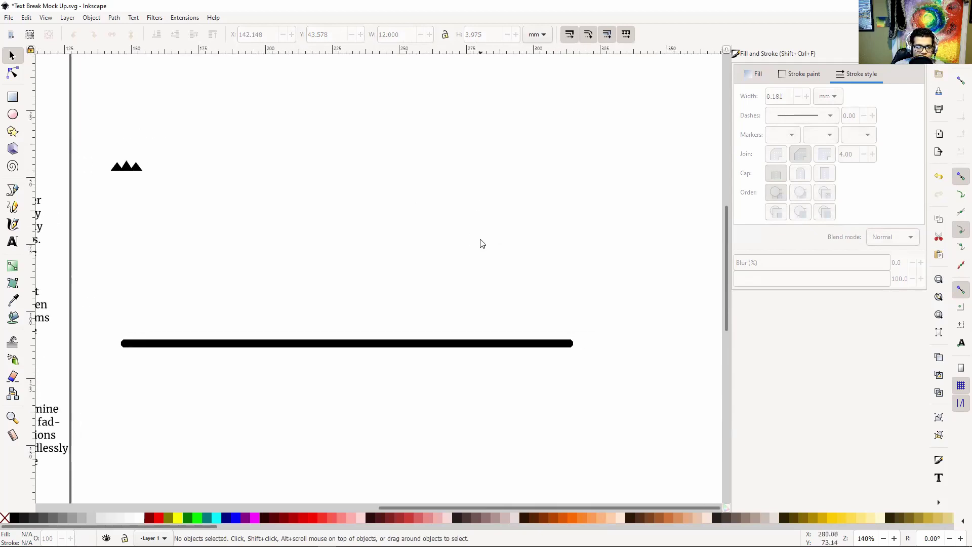
- Draw a black ellipse above the bar and set both its width and height to 25 mm
left_click(9, 119)
left_click_drag(269, 139, 373, 249)
left_click(13, 55)
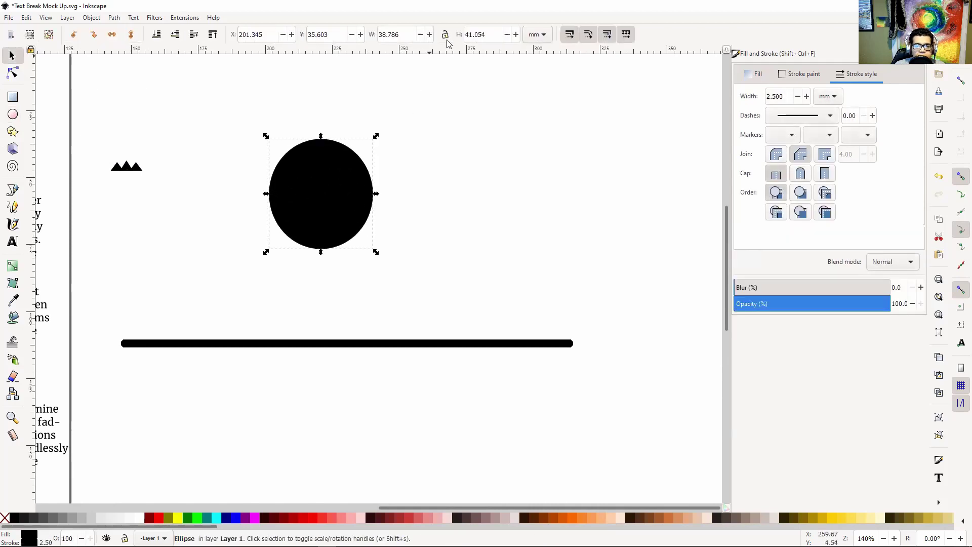
double_click(392, 35)
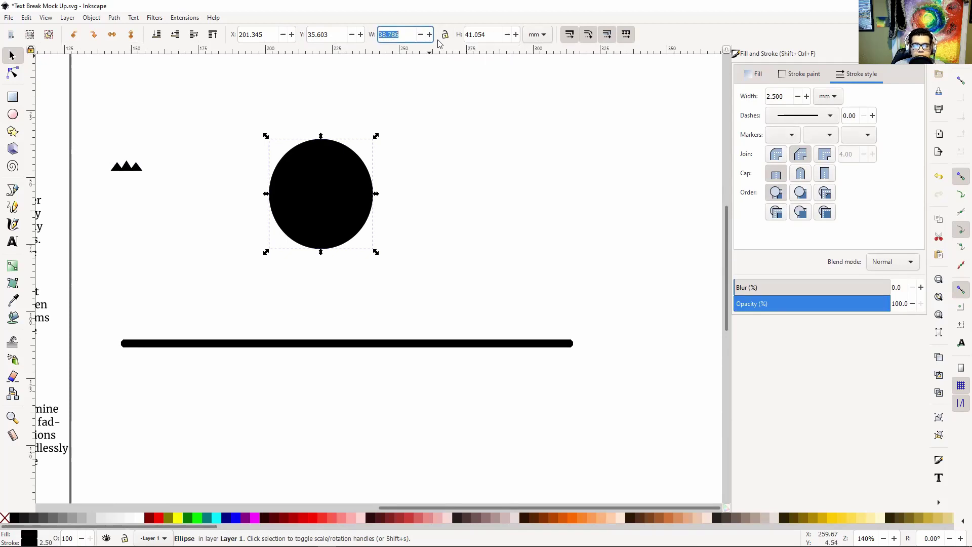
type("25")
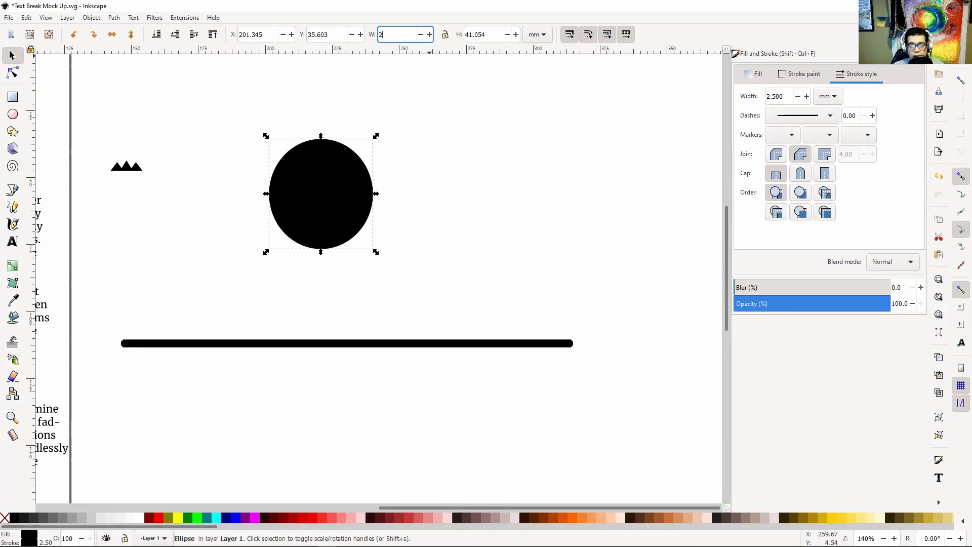
key("Return")
double_click(482, 34)
type("25")
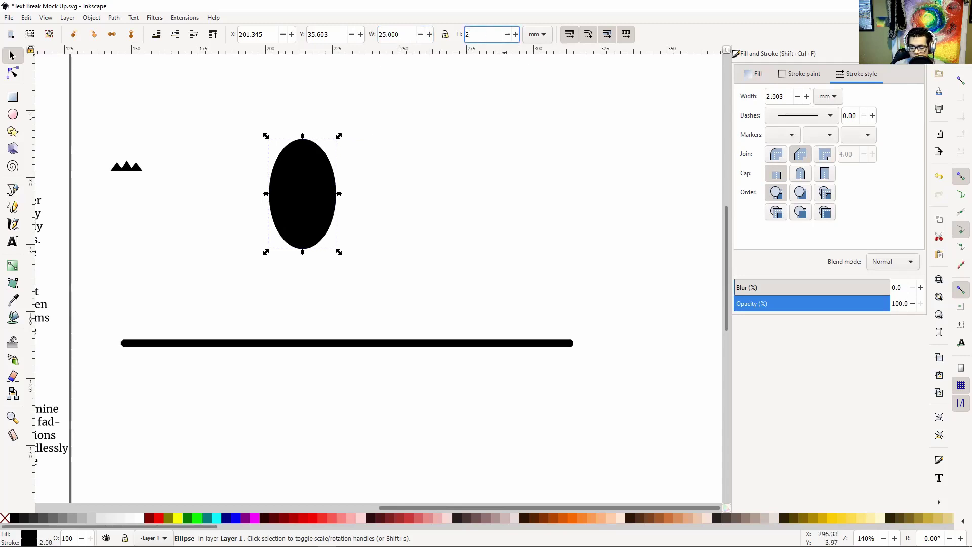
key("Return")
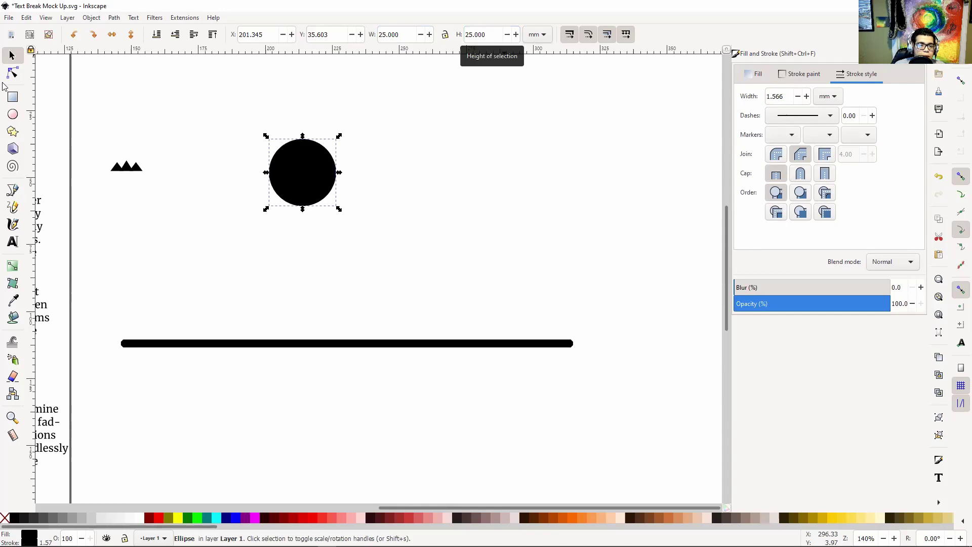
- Move the circle down to just above the middle of the bar and paste a copy to its right
left_click(273, 188)
left_click_drag(274, 188, 323, 275)
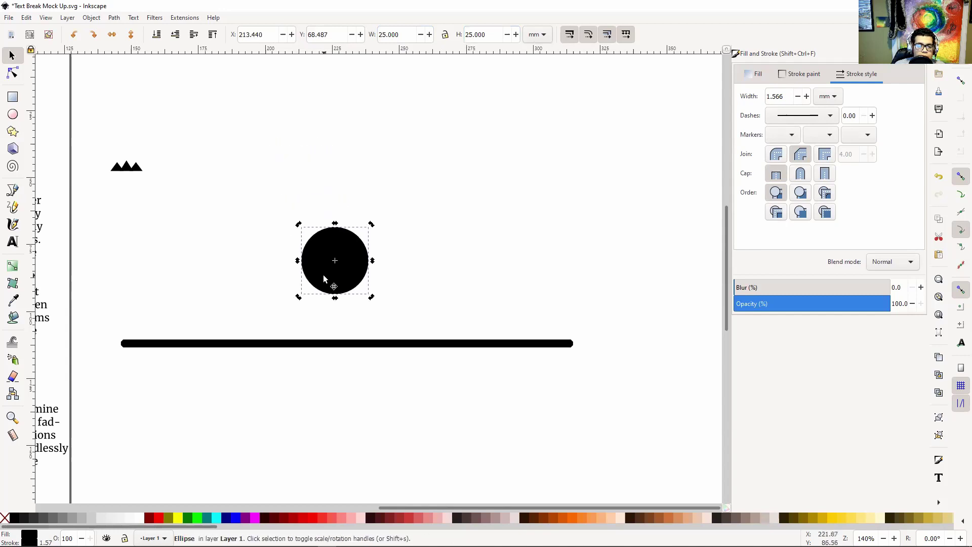
left_click(518, 252)
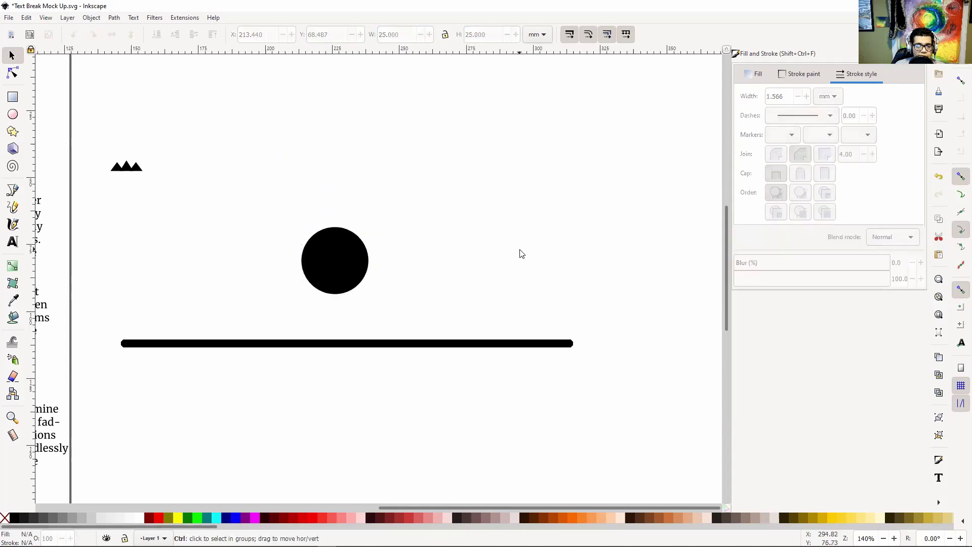
key("ctrl+v")
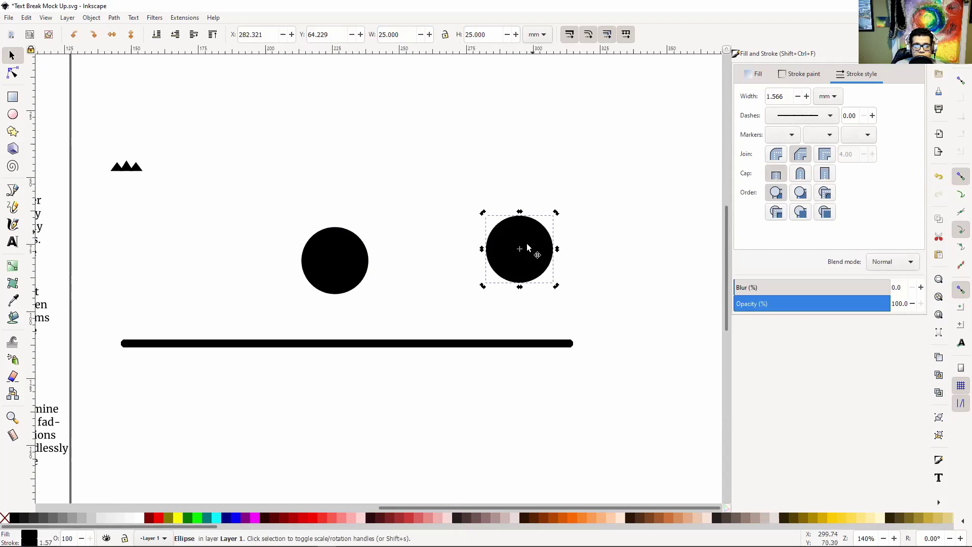
- Make the fill of the circle above the bar's middle fully transparent and set its stroke width to 2.5 mm
left_click(358, 248)
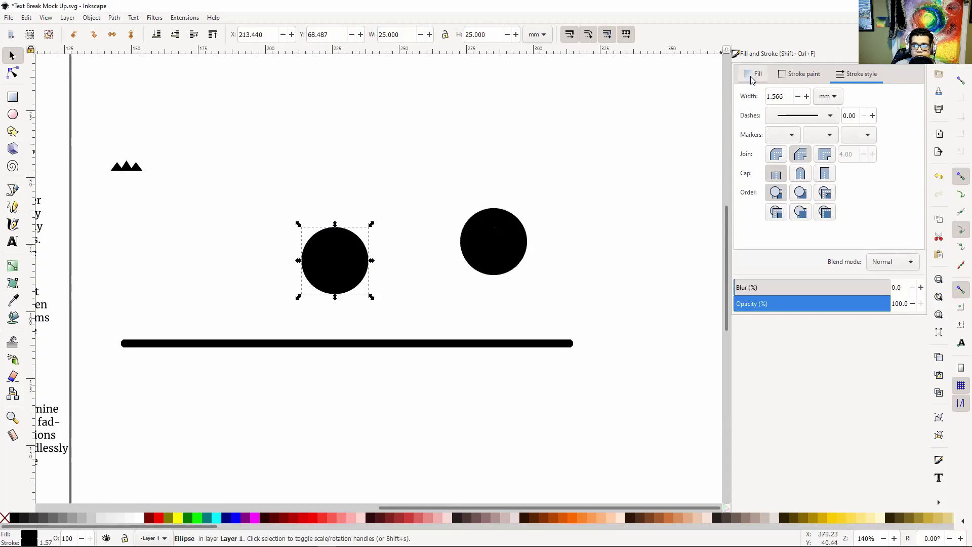
left_click(752, 76)
left_click_drag(803, 200, 735, 201)
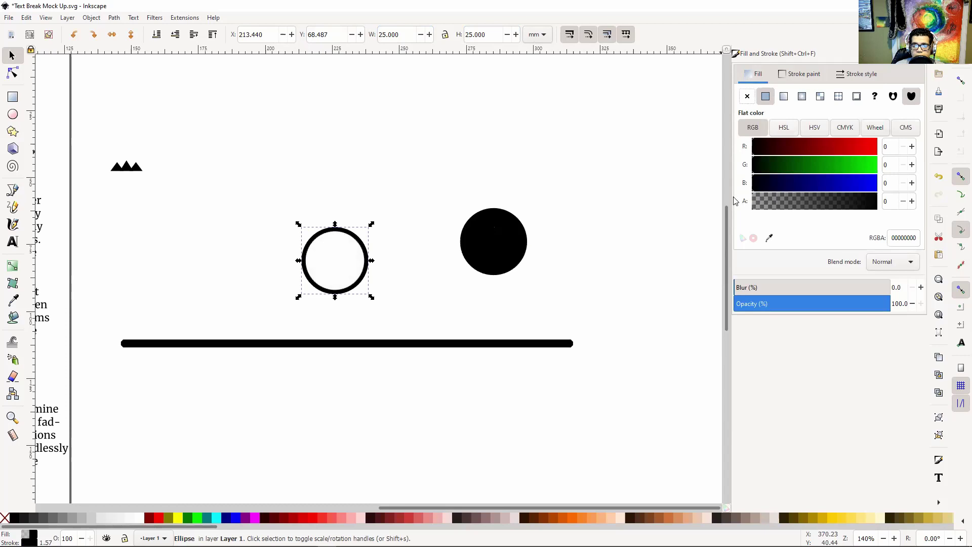
left_click(841, 75)
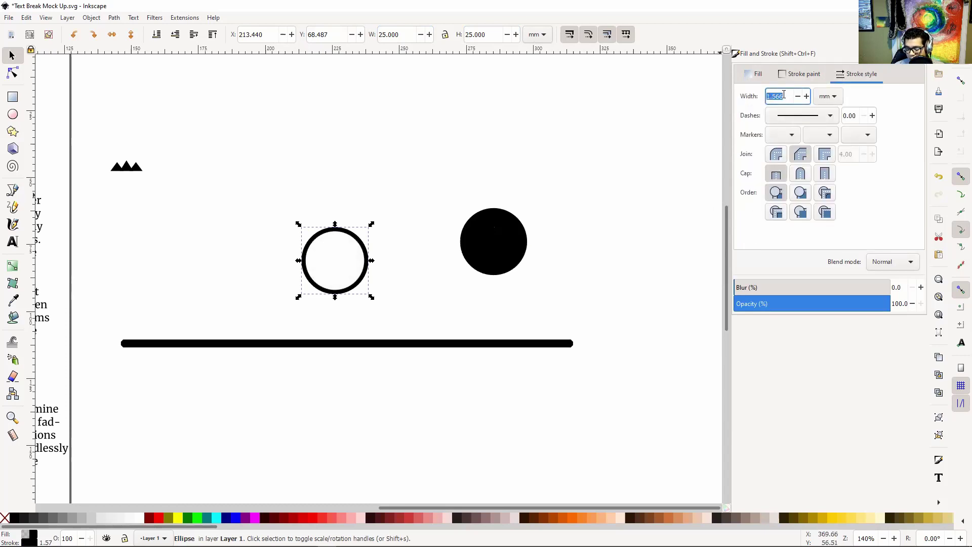
type("2.5")
key("Return")
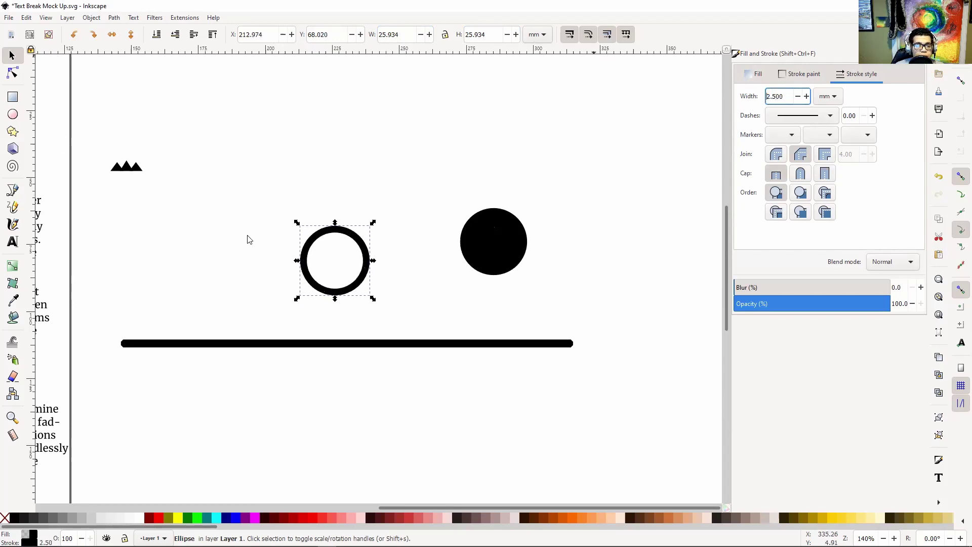
- Move the ring onto the bar's middle at about X 216.8, Y 98.3 mm, and the solid circle to about X 190.9, Y 39.1 mm
left_click(360, 218)
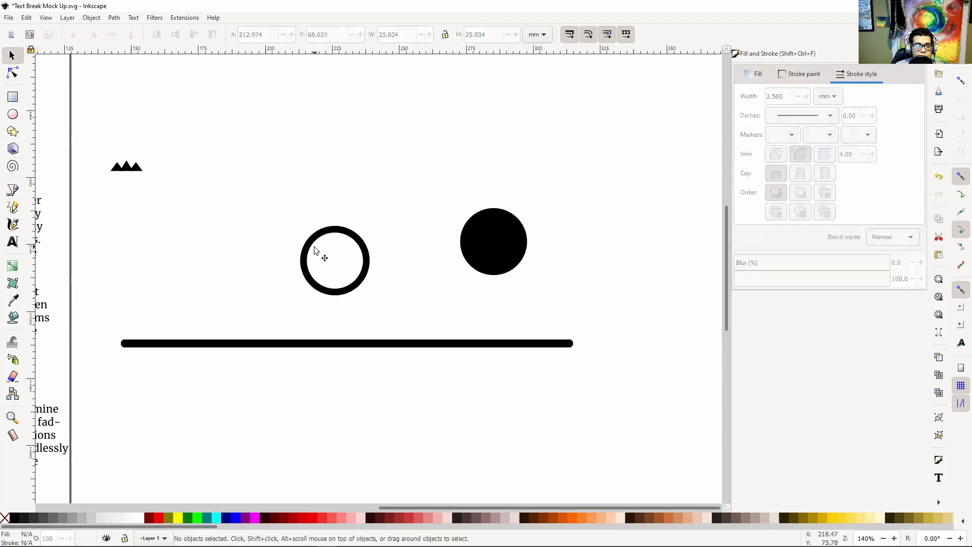
left_click(316, 241)
left_click_drag(330, 244, 343, 325)
left_click(374, 216)
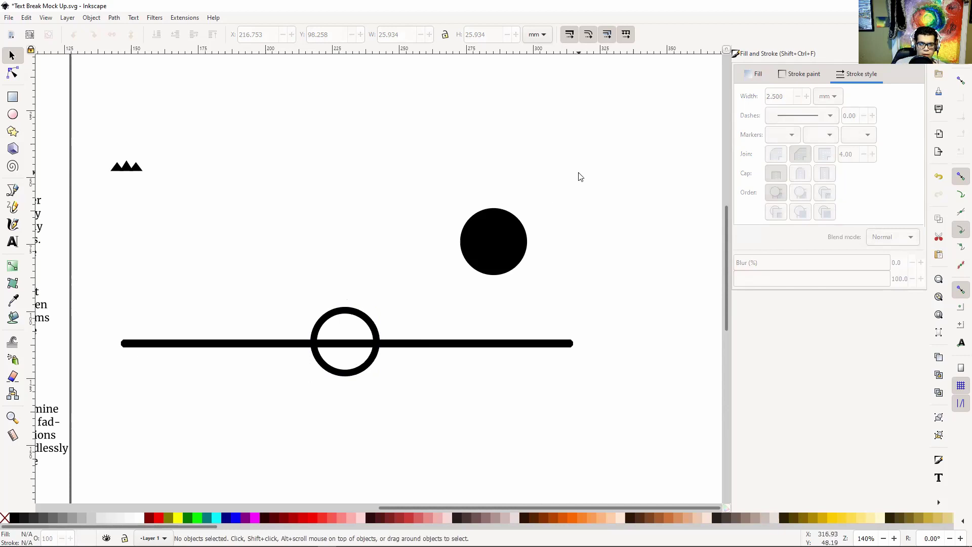
left_click(504, 230)
left_click_drag(498, 237, 252, 180)
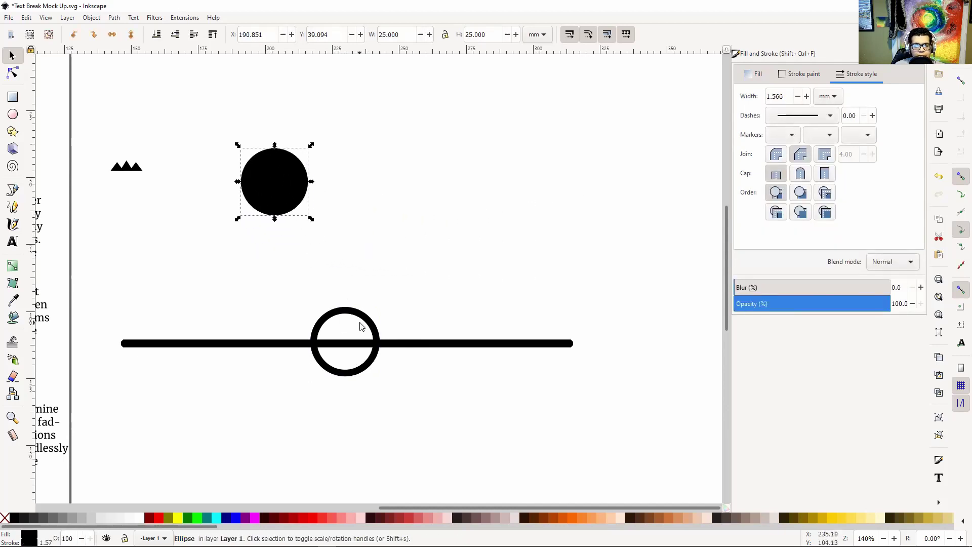
- Try the no-paint option for the ring's fill and return it to a flat color
left_click(364, 325)
left_click(364, 326)
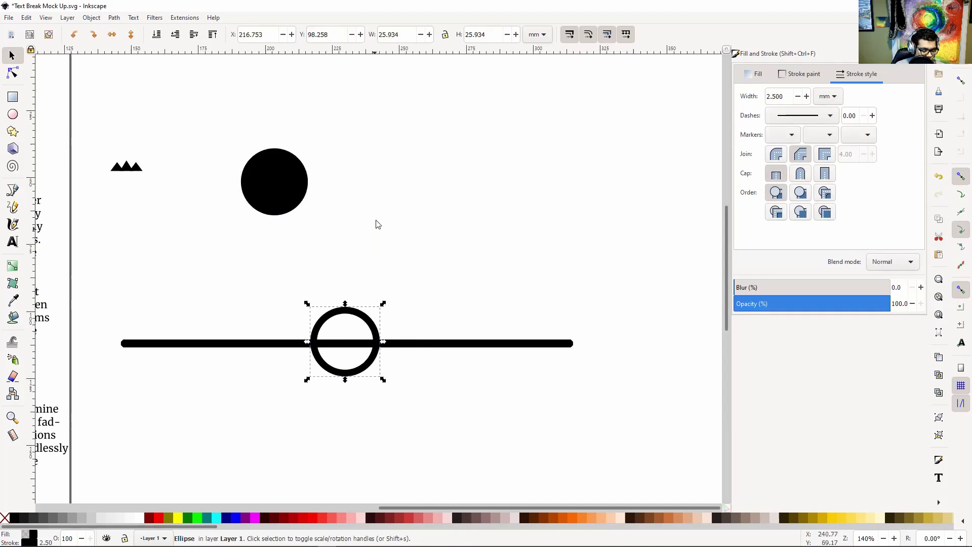
left_click(386, 354)
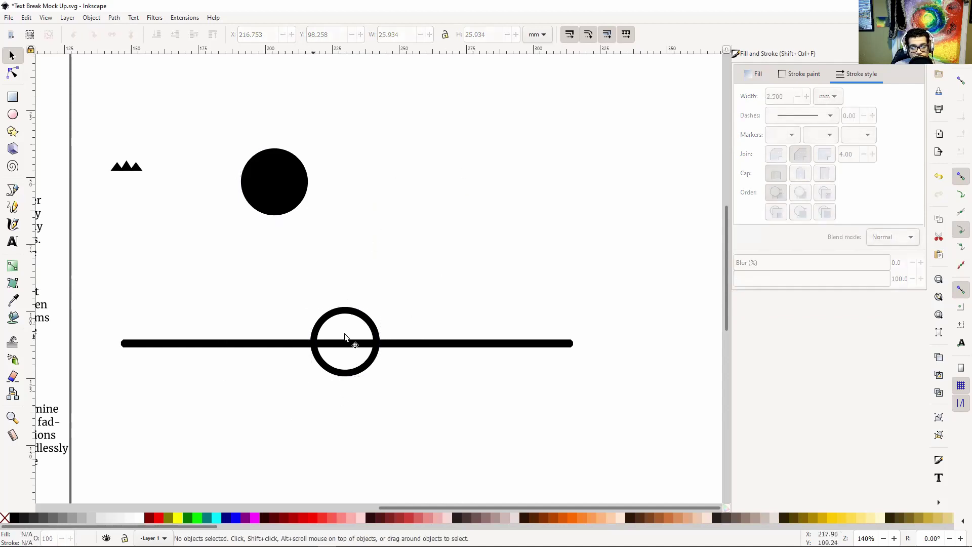
left_click(336, 314)
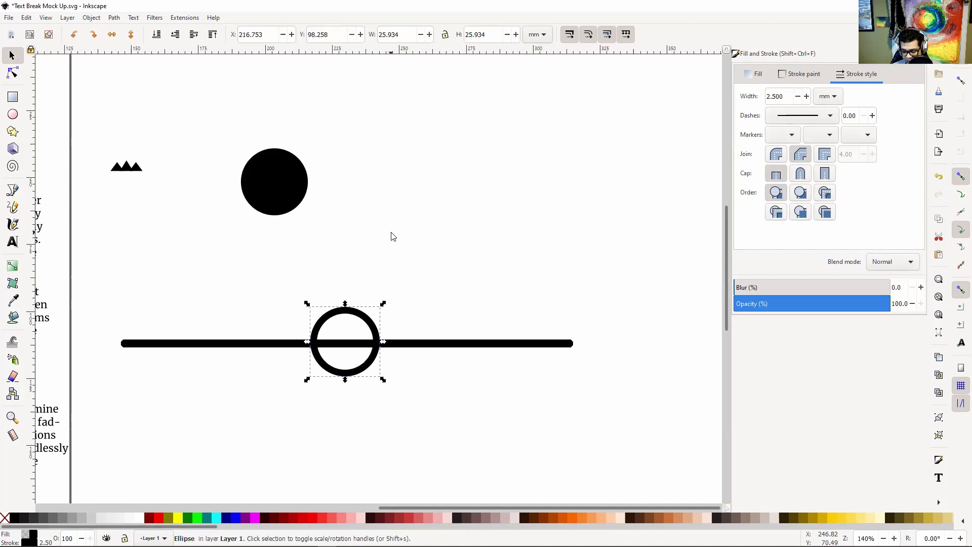
key("shift")
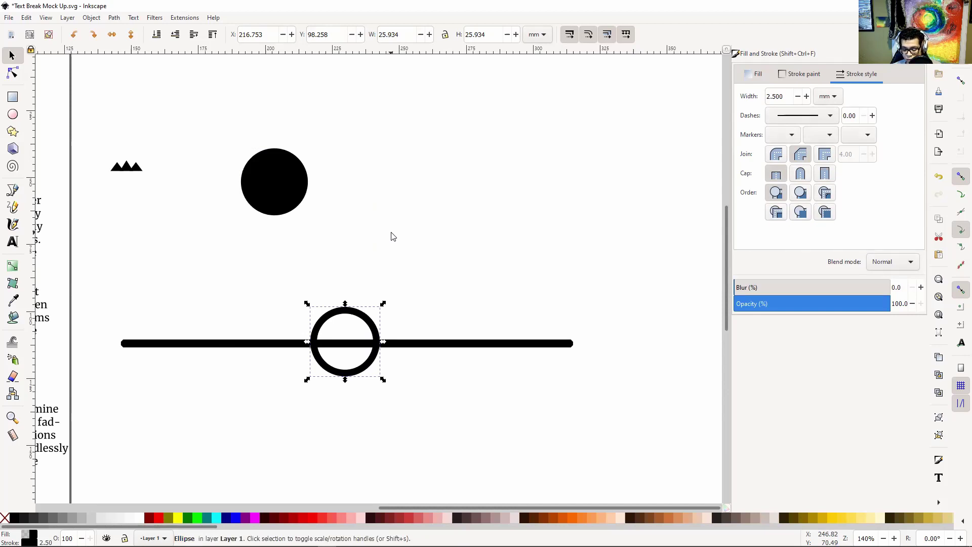
left_click(757, 80)
left_click(747, 96)
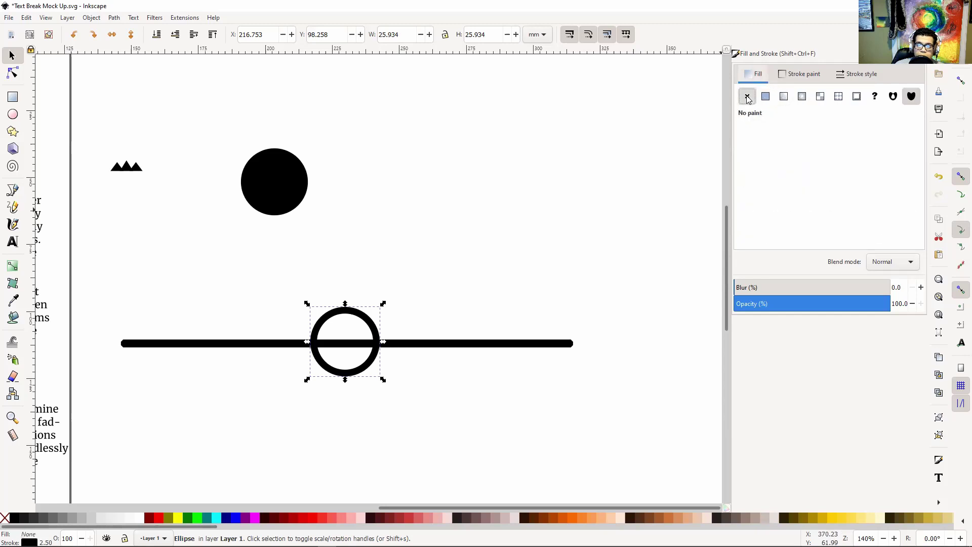
left_click(766, 96)
left_click(442, 337)
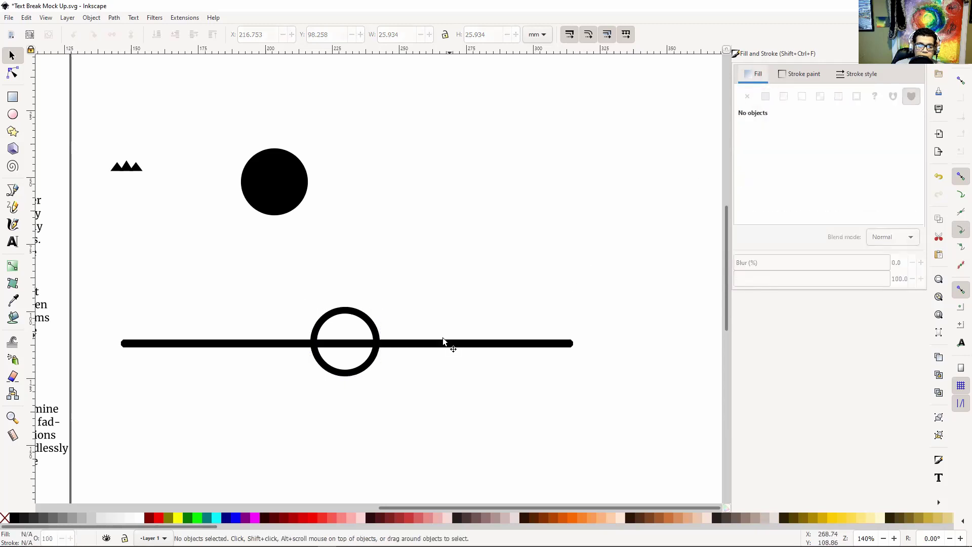
left_click(450, 343)
key("shift")
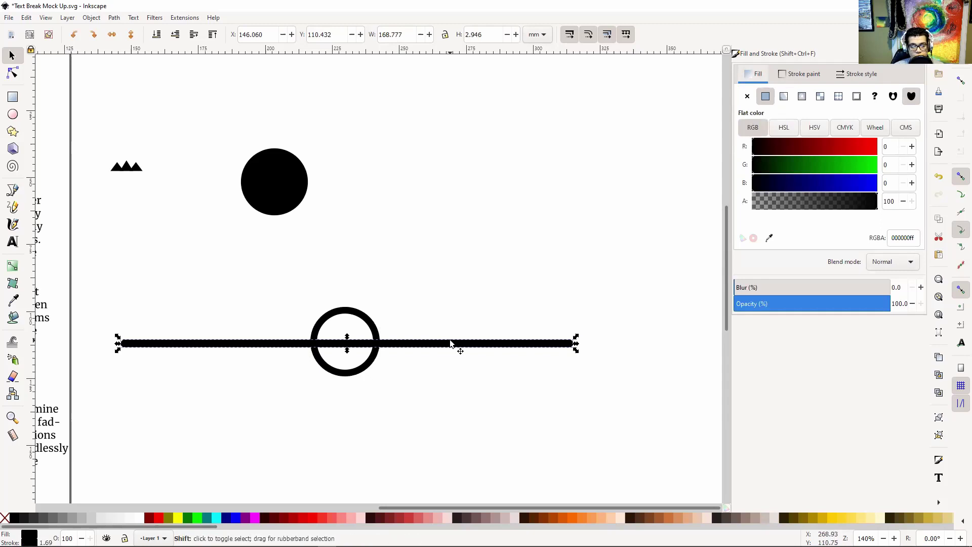
left_click(449, 294)
- Try a linear gradient and no paint as the ring's fill, and restore the flat color with zero alpha
left_click_drag(264, 183, 241, 152)
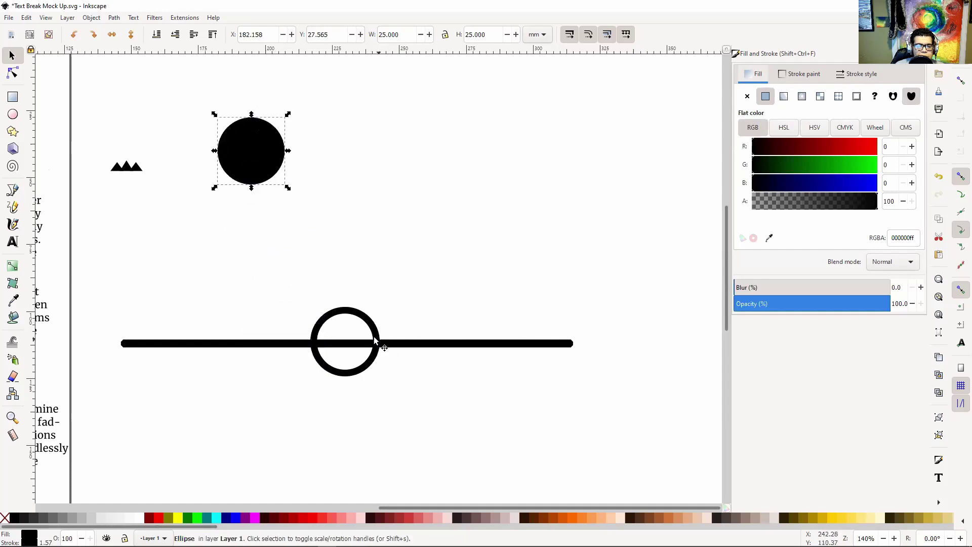
left_click(365, 318)
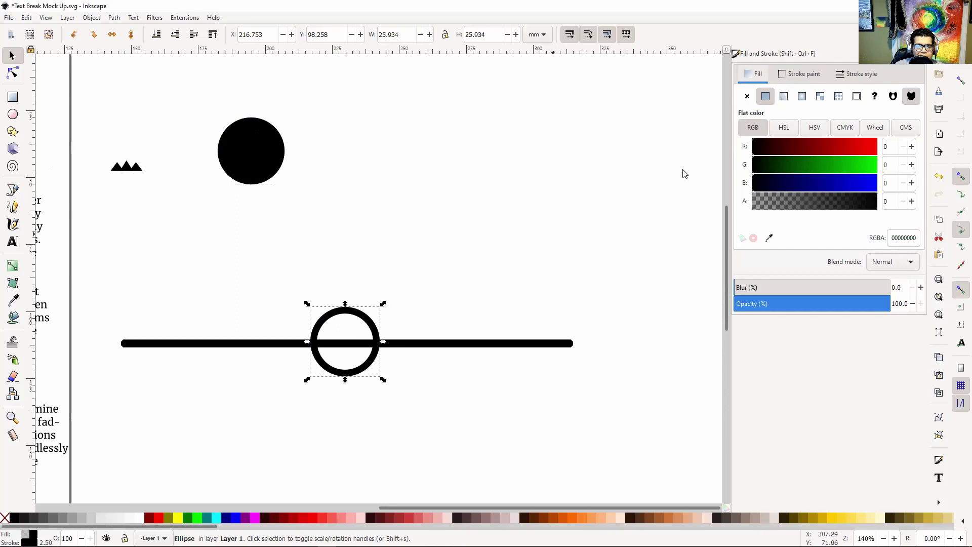
left_click(784, 97)
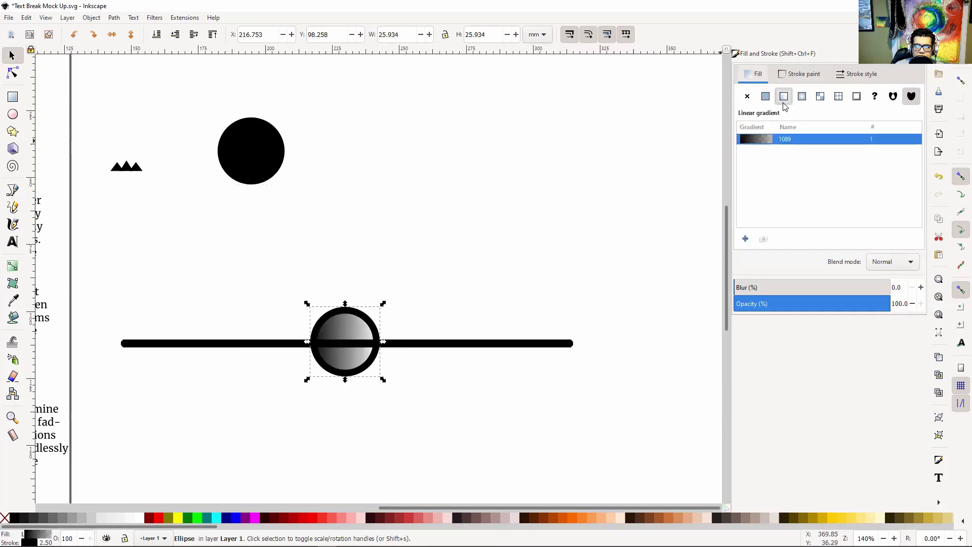
left_click(766, 97)
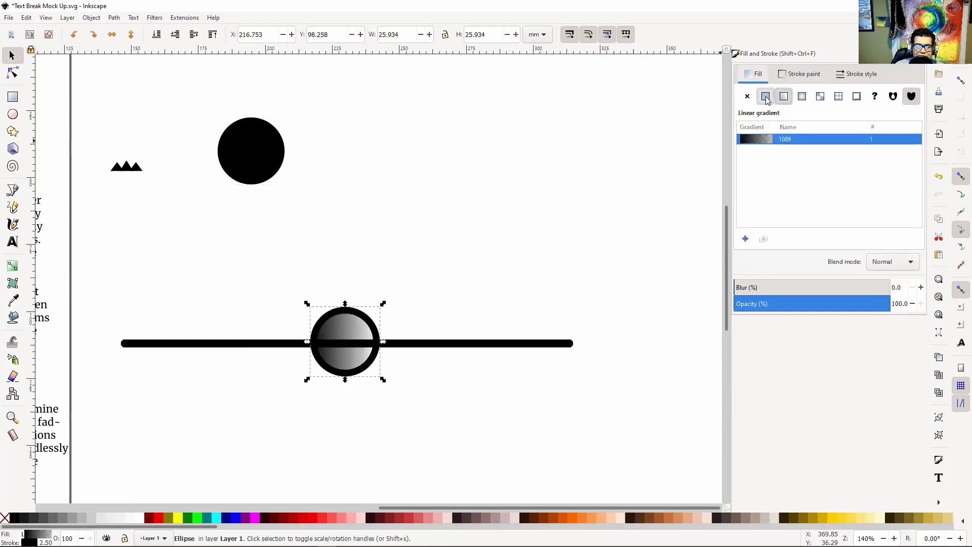
left_click(747, 96)
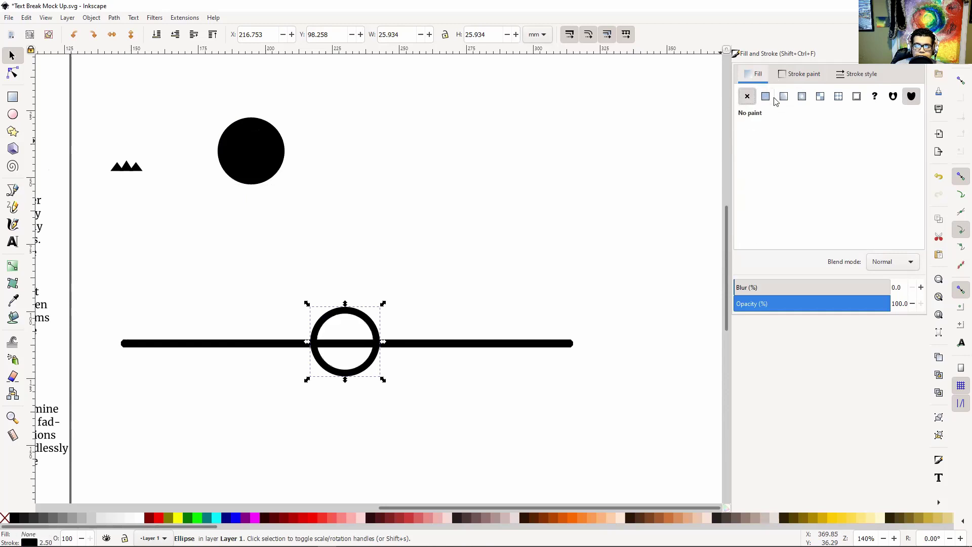
left_click(766, 98)
left_click_drag(824, 205, 701, 202)
left_click(450, 270)
left_click(370, 321)
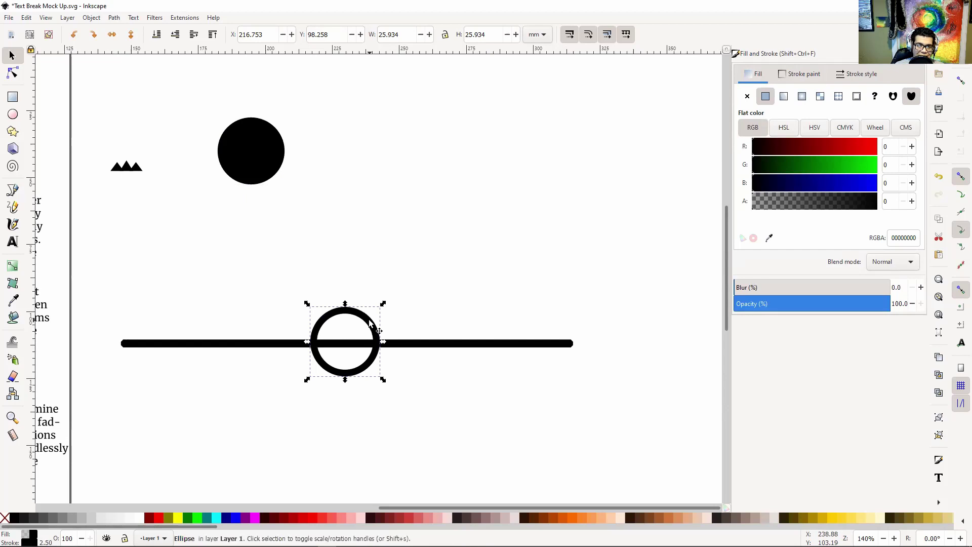
left_click(429, 232)
- Move the solid circle down into the space between the three peaks and the bar
scroll(324, 182, "left", 2)
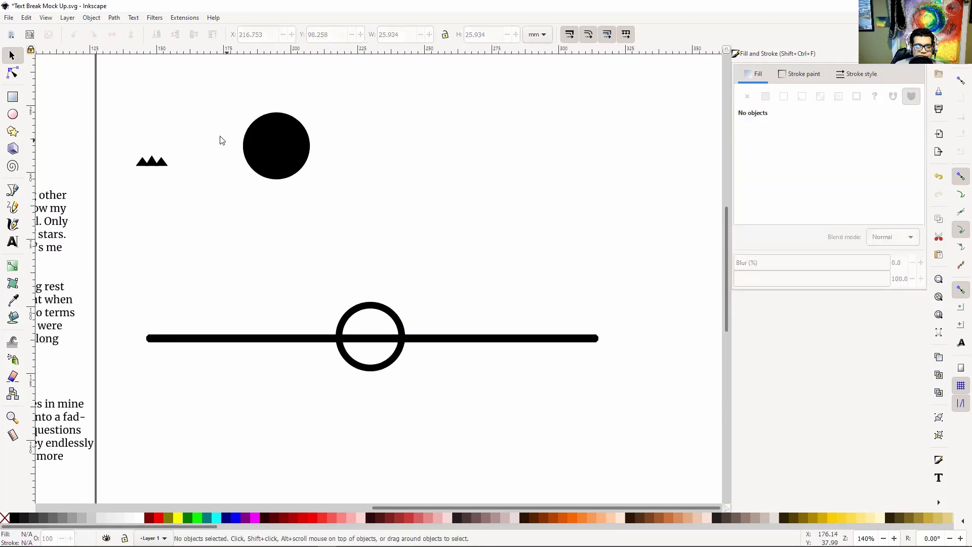
left_click(270, 135)
left_click_drag(271, 136, 266, 222)
- Paste two copies of the ring, one at about X 252, Y 46.9 mm and one over the bar at about X 260.5, Y 101.9 mm
left_click(383, 310)
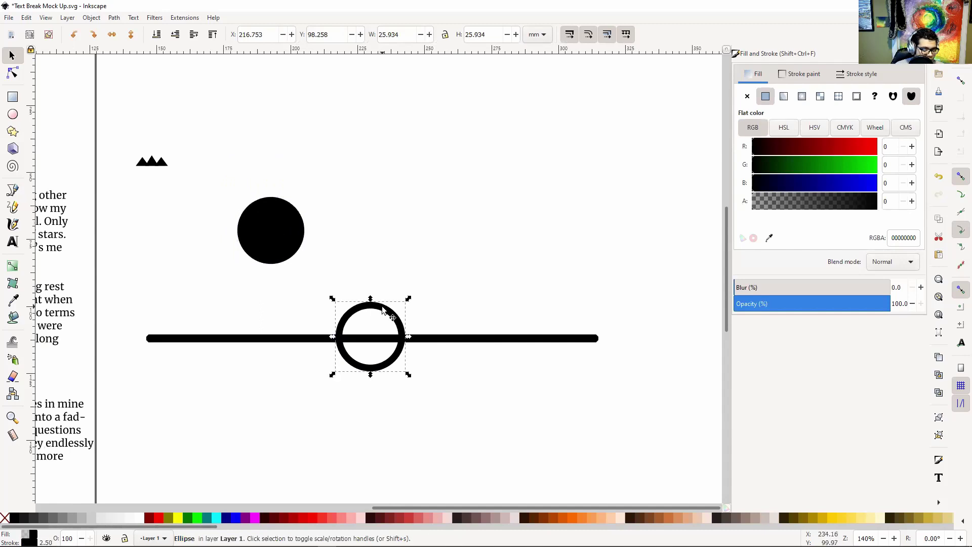
left_click(412, 235)
key("ctrl+v")
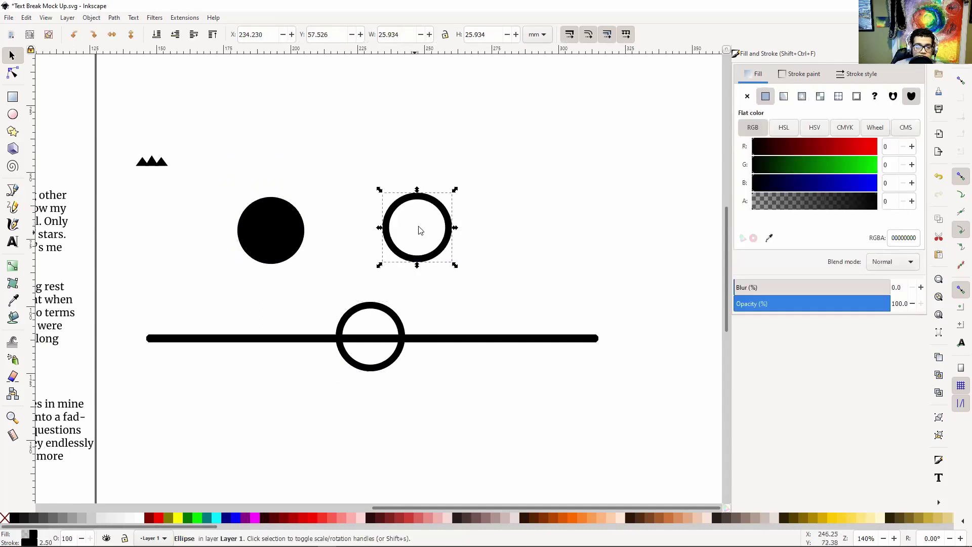
left_click_drag(424, 235, 472, 206)
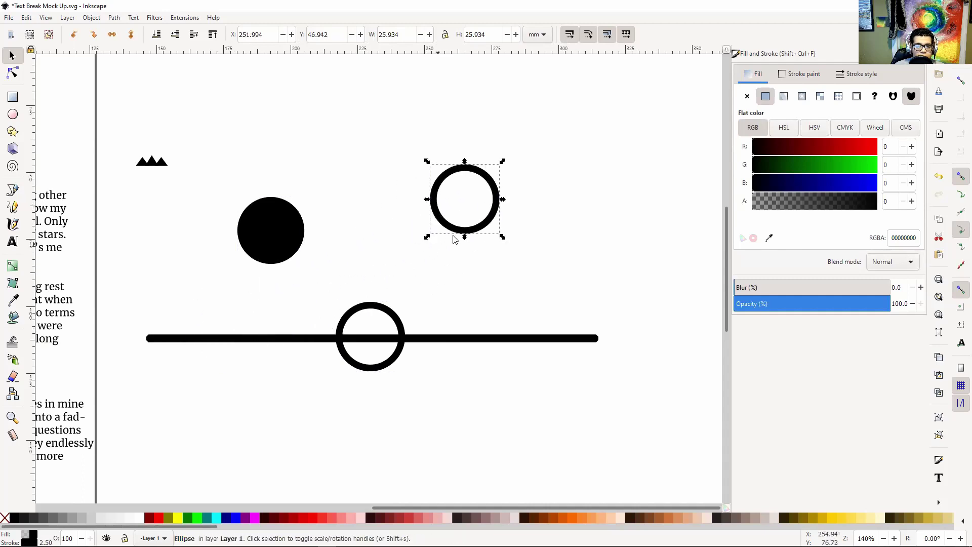
left_click(368, 234)
key("ctrl+v")
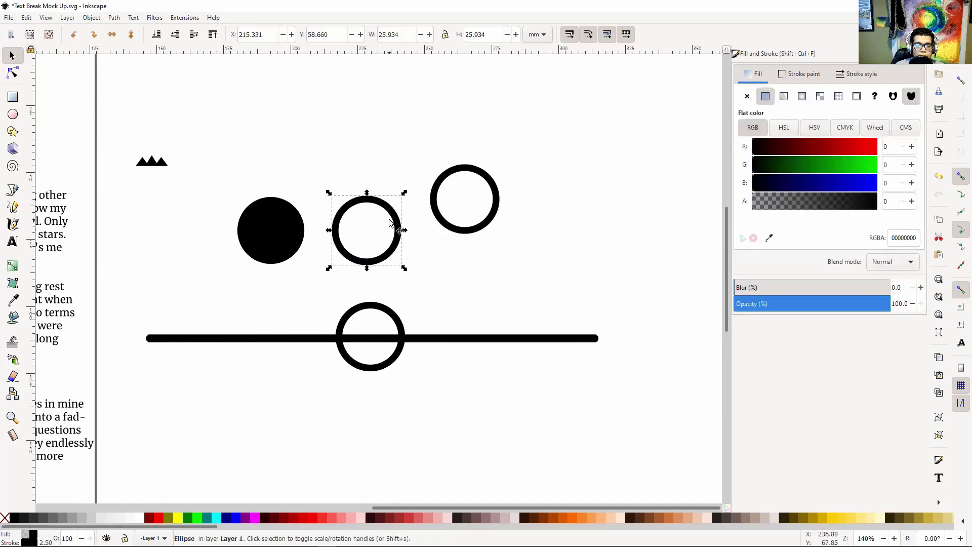
left_click_drag(390, 223, 511, 339)
- Align the upper ring copy vertically with the original ring by setting its Y position to 98.258 mm
left_click(366, 313)
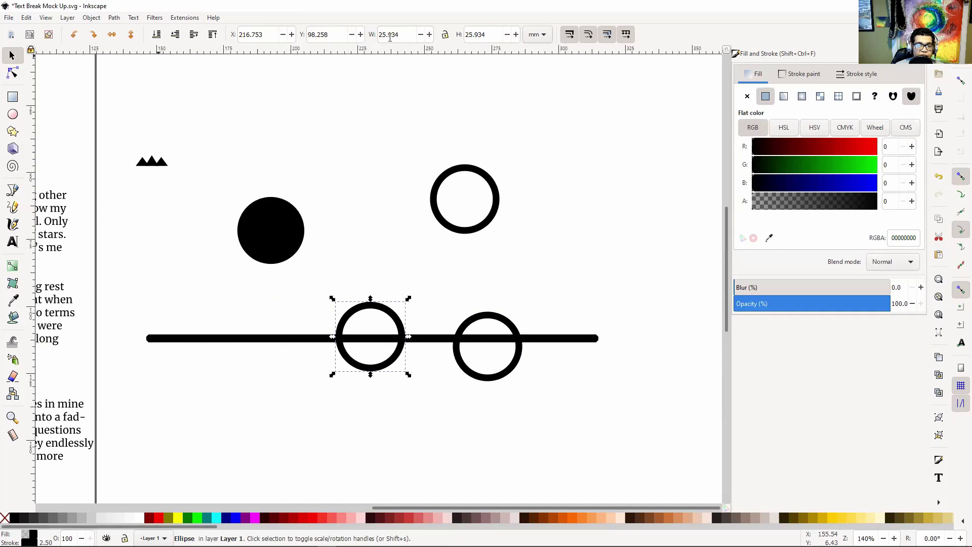
double_click(335, 41)
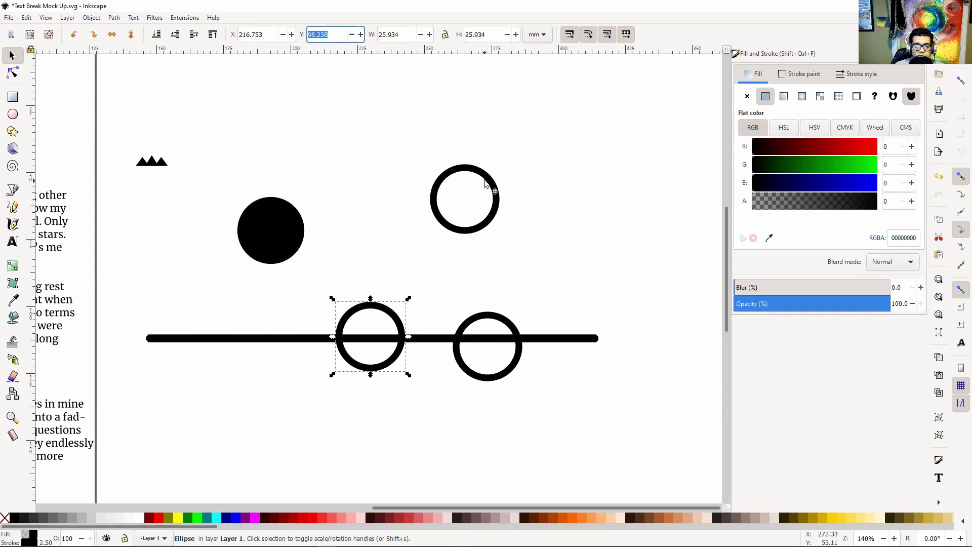
left_click(498, 193)
triple_click(318, 34)
type("98.258")
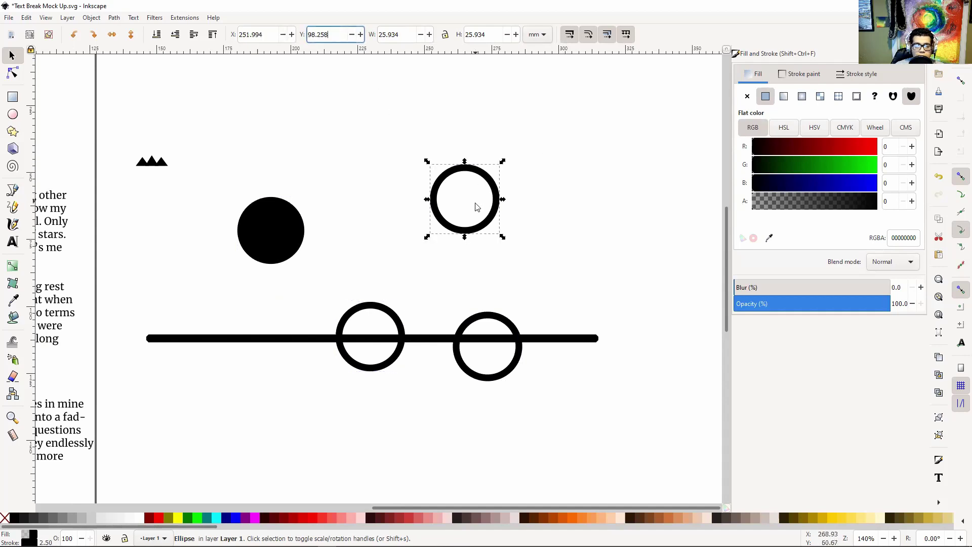
key("Return")
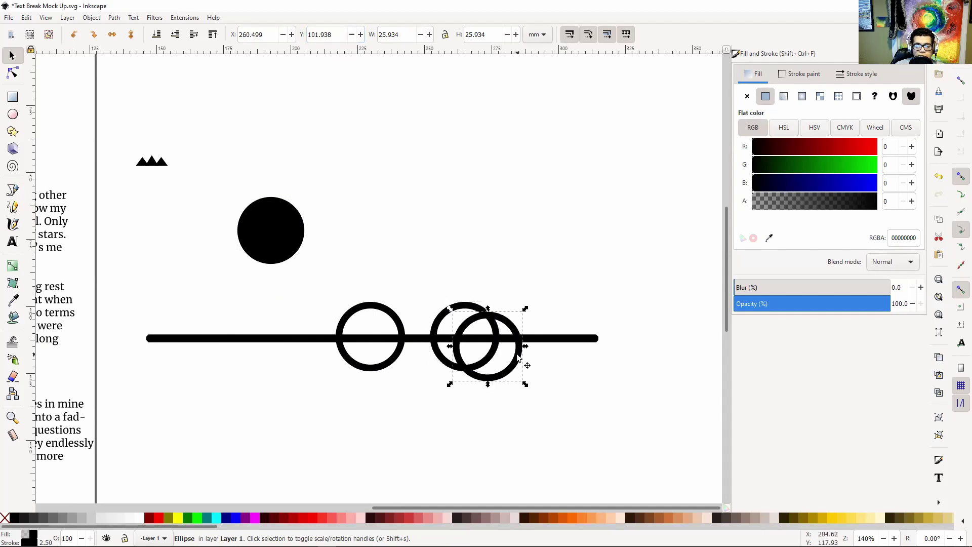
- Move the overlapping ring to the left part of the line, at about X 156.6 mm, and set its Y to 98.258 mm
key("e")
left_click(515, 366)
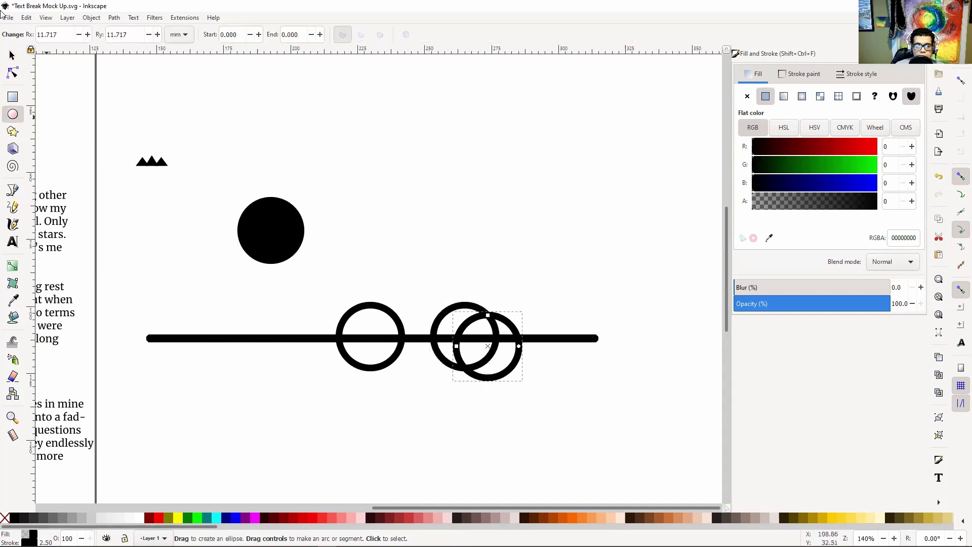
key("s")
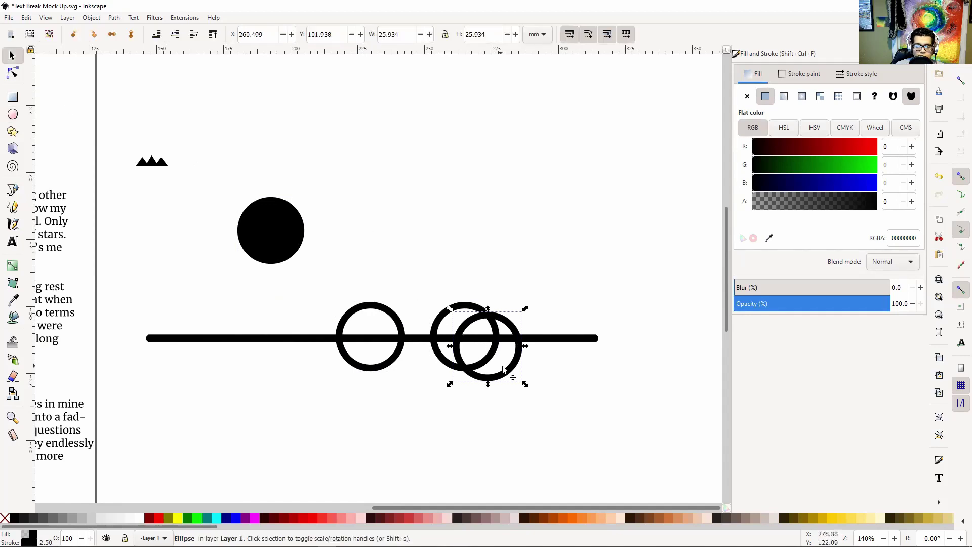
left_click_drag(507, 368, 229, 405)
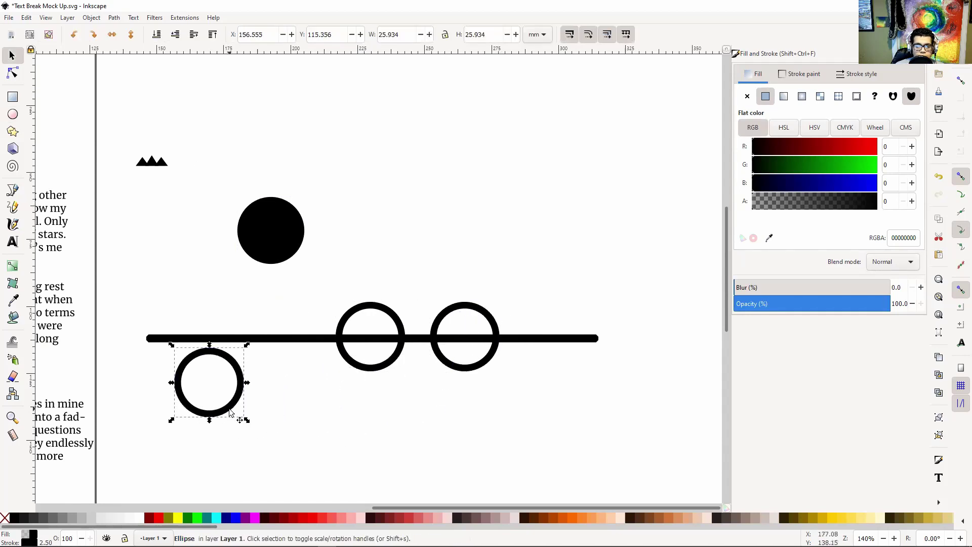
left_click_drag(399, 34, 384, 32)
left_click_drag(321, 35, 329, 35)
type("98.258")
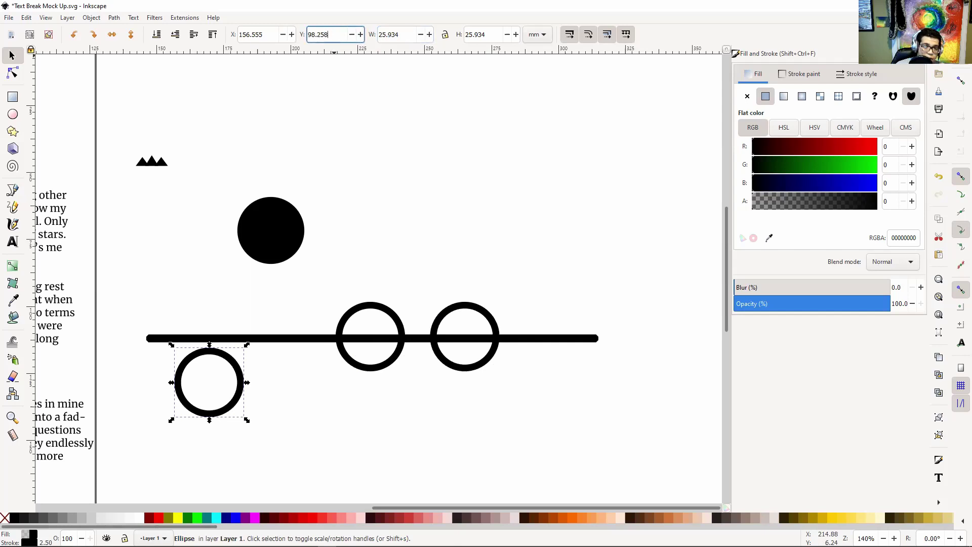
key("Return")
left_click(242, 304)
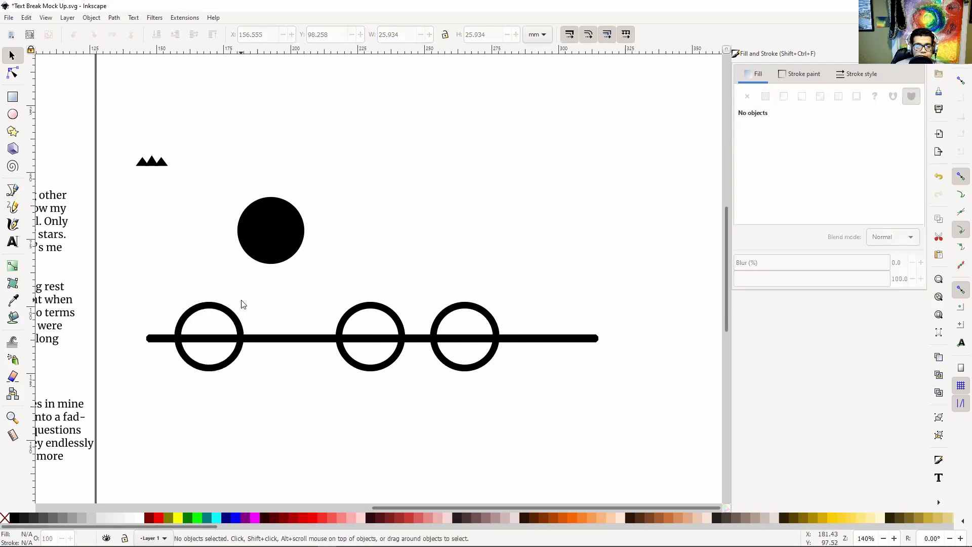
- Shift the rightmost ring along the line to X 277.694 mm
left_click(237, 322)
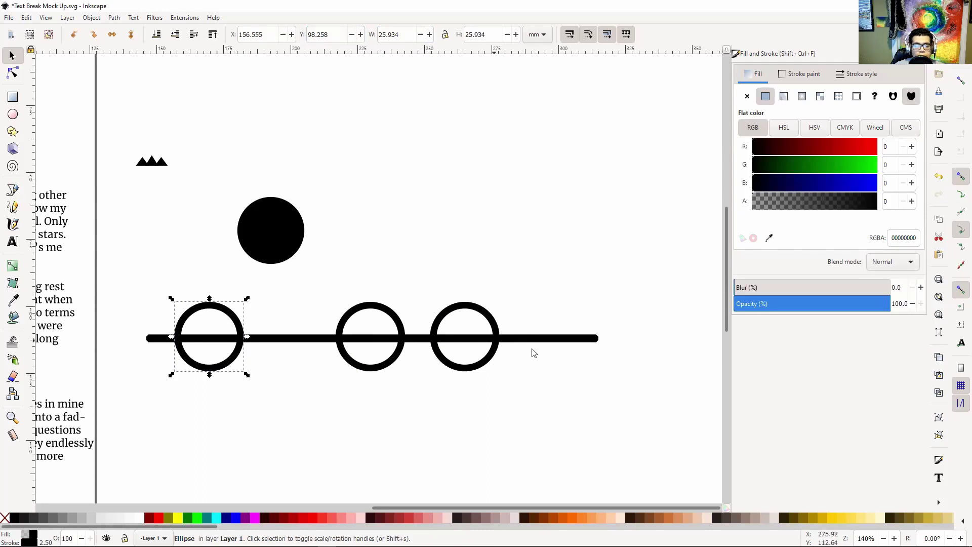
left_click(498, 339)
left_click(292, 39)
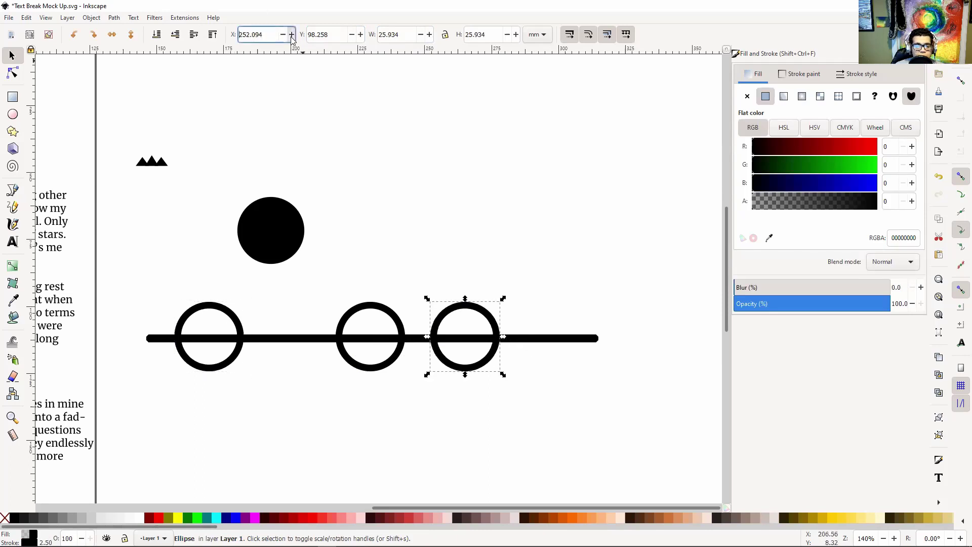
left_click_drag(291, 39, 292, 39)
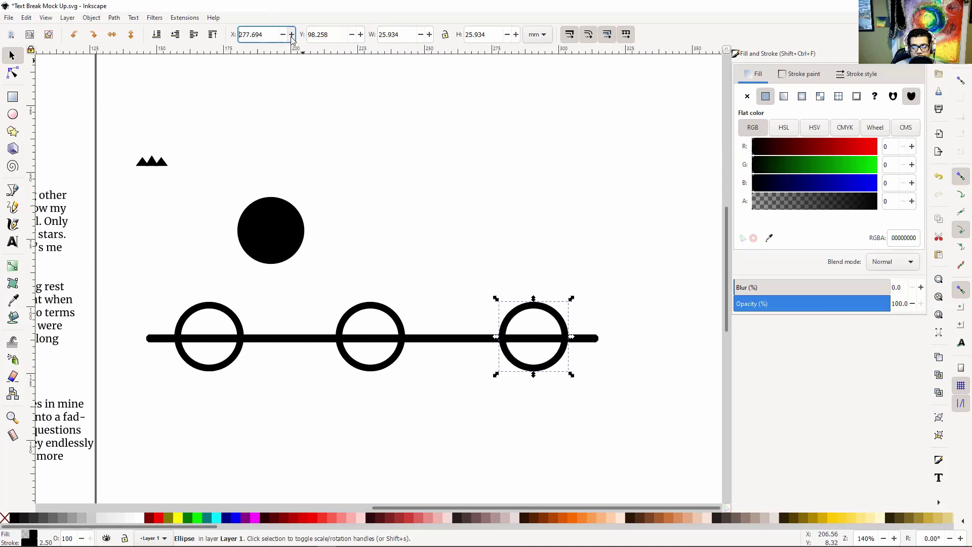
left_click(470, 232)
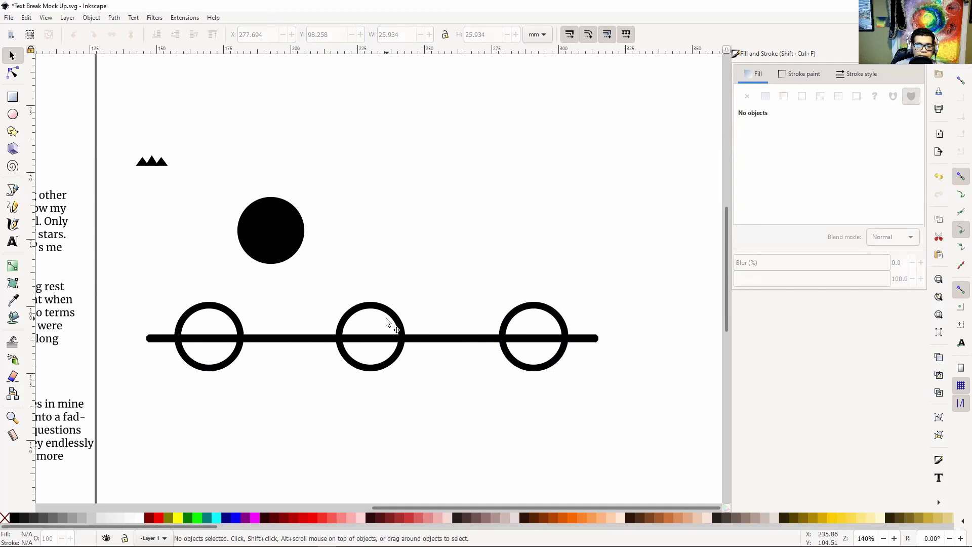
- Nudge the leftmost ring down to Y 98.758 mm so that it is centred vertically on the line
scroll(381, 292, "up", 2)
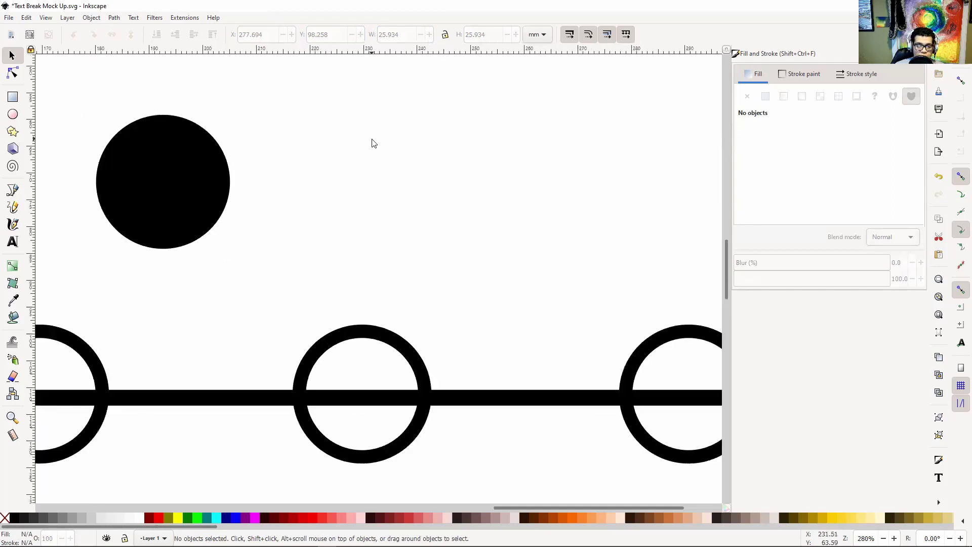
scroll(451, 219, "left", 5)
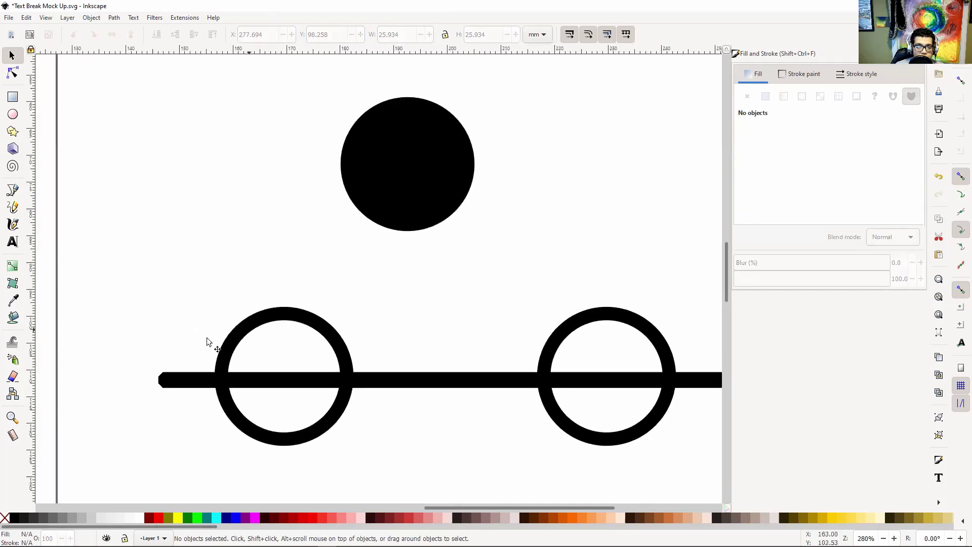
left_click(285, 312)
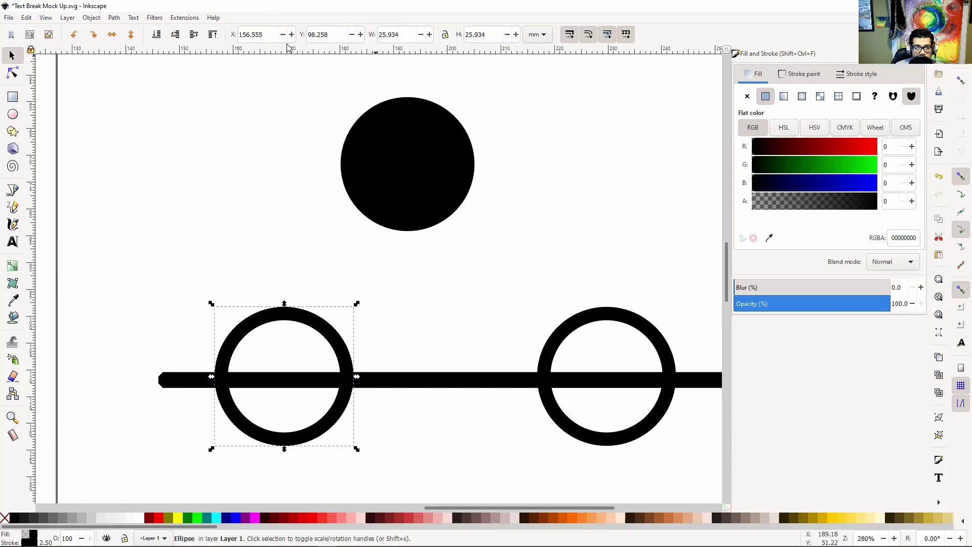
left_click(352, 35)
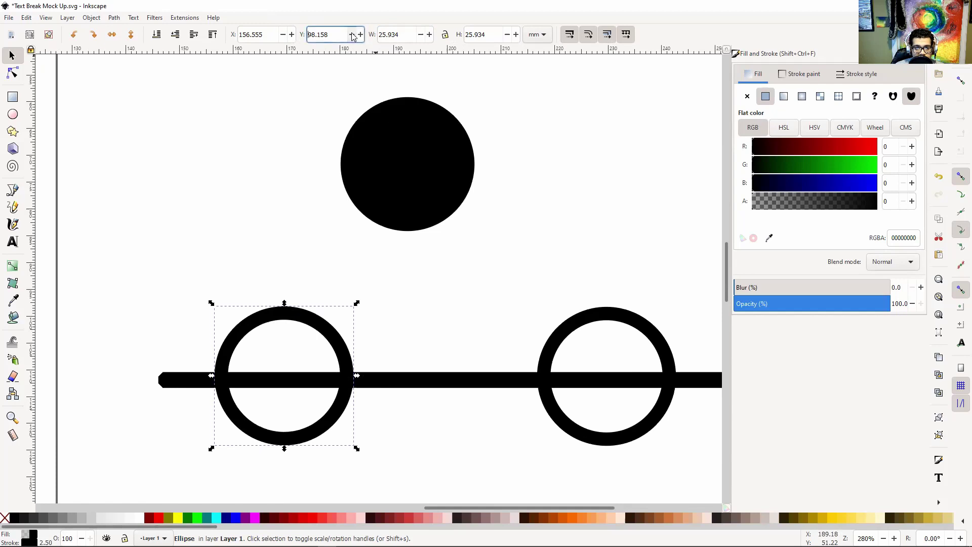
left_click(360, 35)
left_click(361, 35)
left_click(361, 34)
left_click(361, 34)
left_click(361, 34)
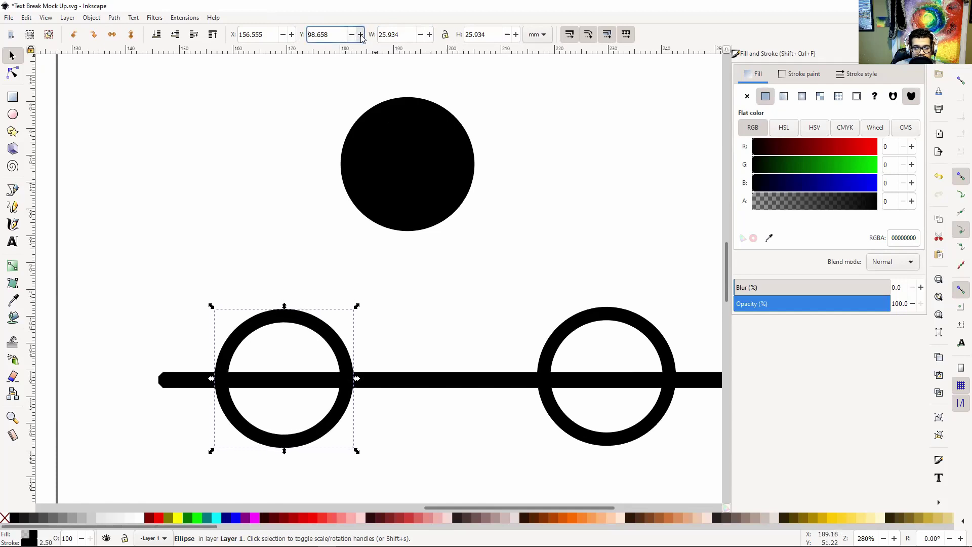
left_click(361, 34)
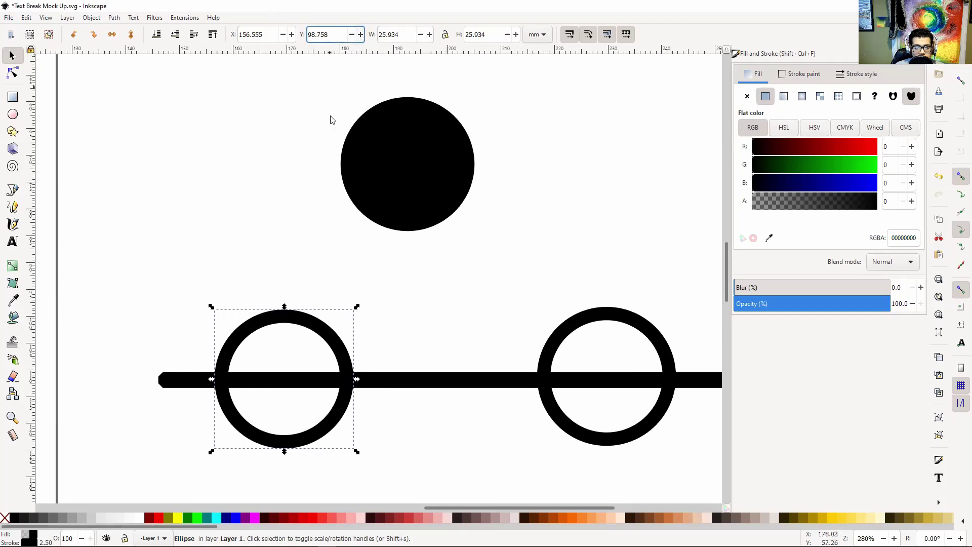
- Set the middle ring's Y to 98.758 mm to match the leftmost ring
scroll(443, 286, "right", 5)
left_click(454, 324)
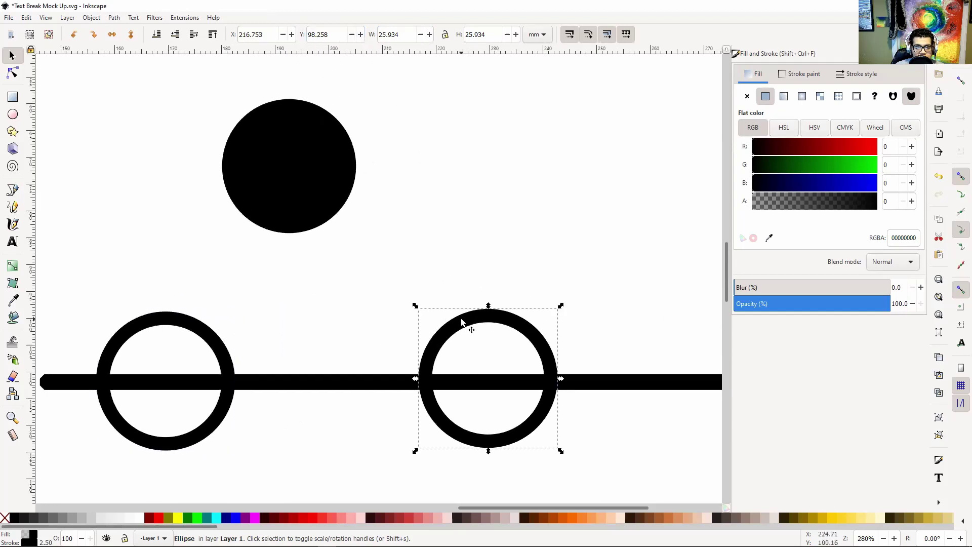
left_click(361, 34)
left_click(360, 35)
left_click(361, 35)
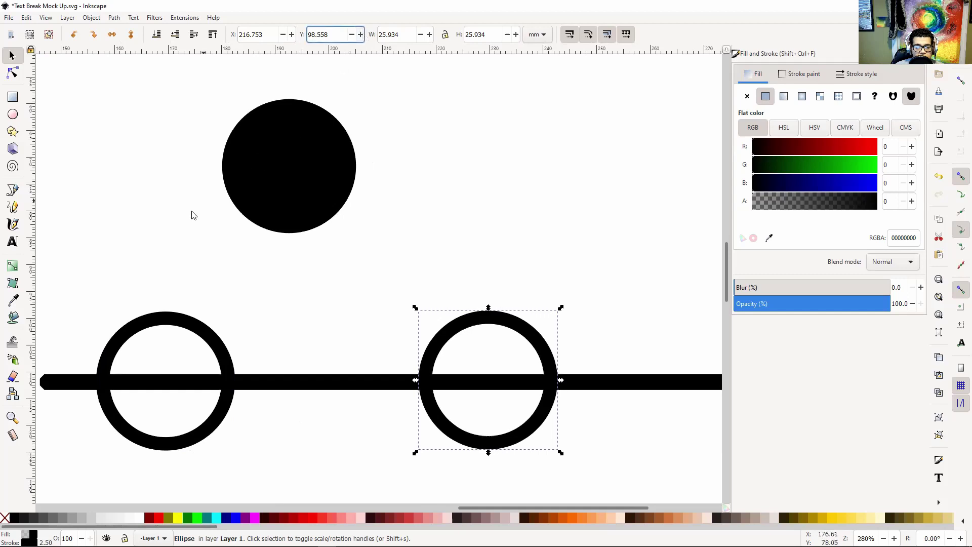
left_click(189, 321)
left_click(321, 35)
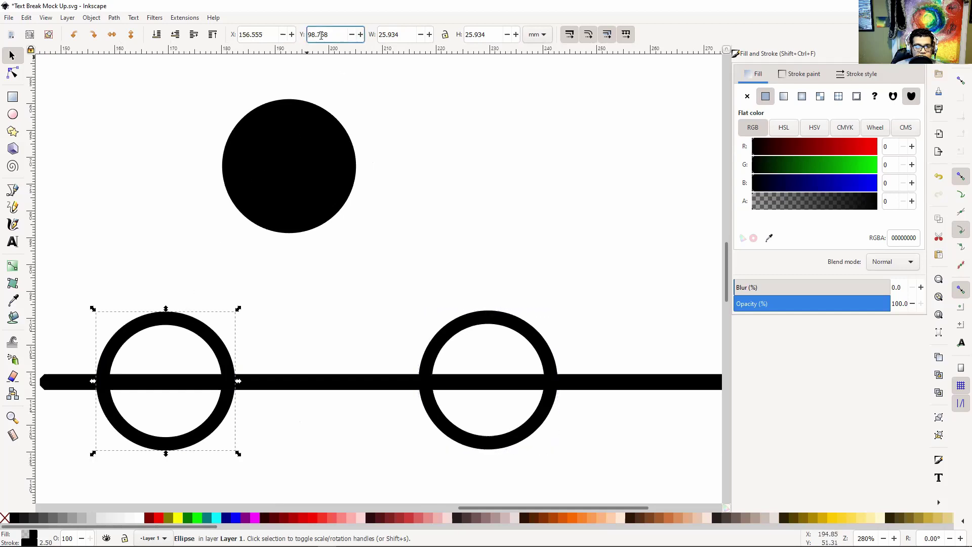
left_click(521, 327)
double_click(335, 35)
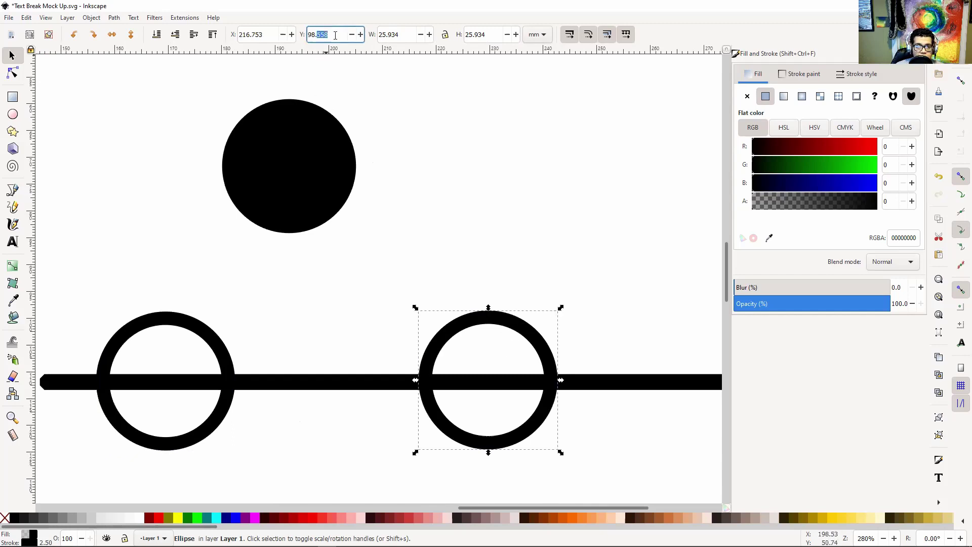
type("98.758")
key("Return")
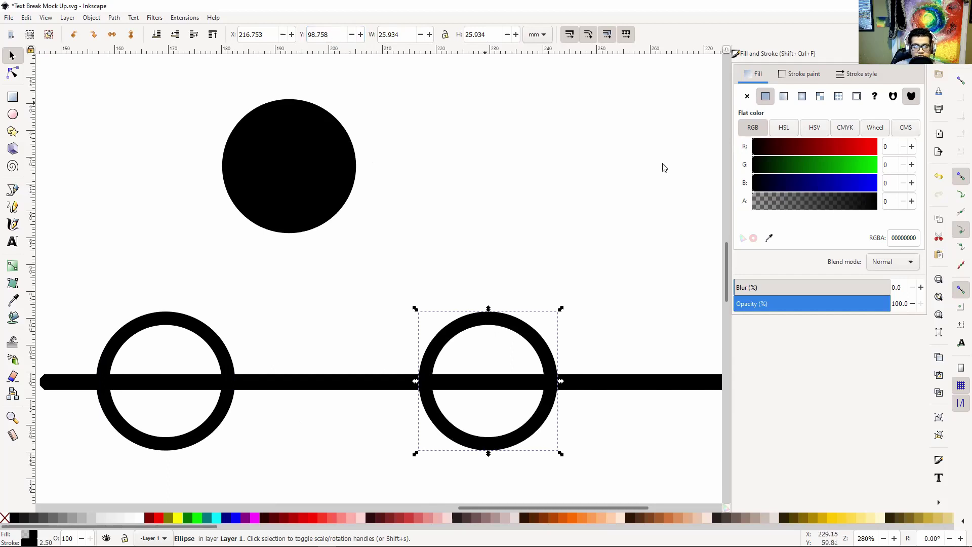
- Set the rightmost ring's Y to 98.758 mm to align it with the other two rings
scroll(471, 353, "right", 10)
left_click(541, 377)
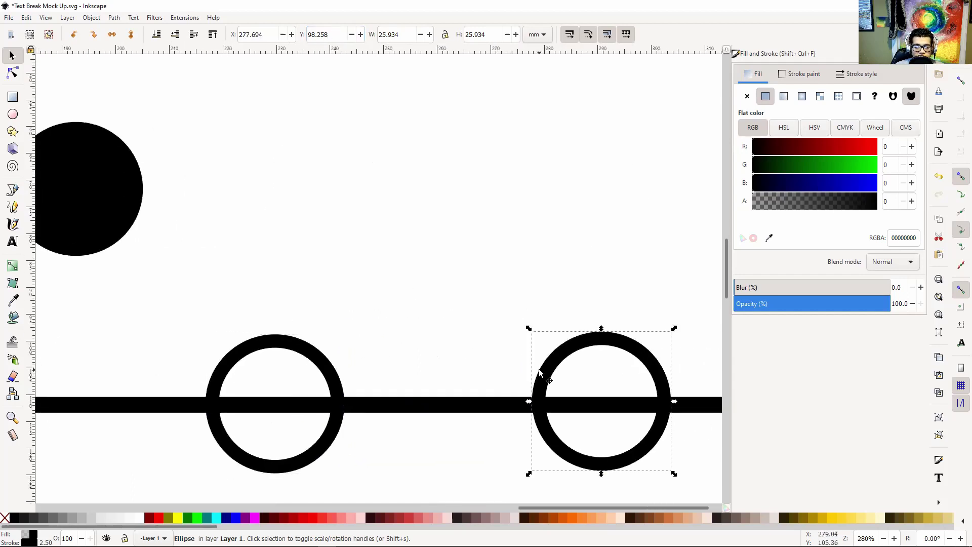
left_click(326, 34)
left_click(326, 34)
type("98.758")
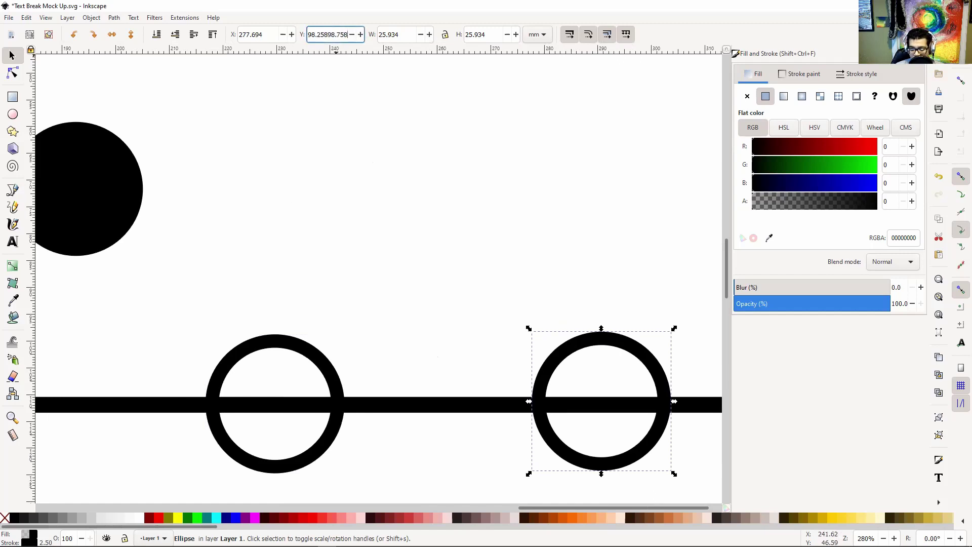
key("BackSpace")
key("BackSpace")
key("BackSpace")
key("BackSpace")
key("BackSpace")
key("BackSpace")
key("BackSpace")
key("BackSpace")
key("BackSpace")
key("BackSpace")
key("BackSpace")
type("98.758")
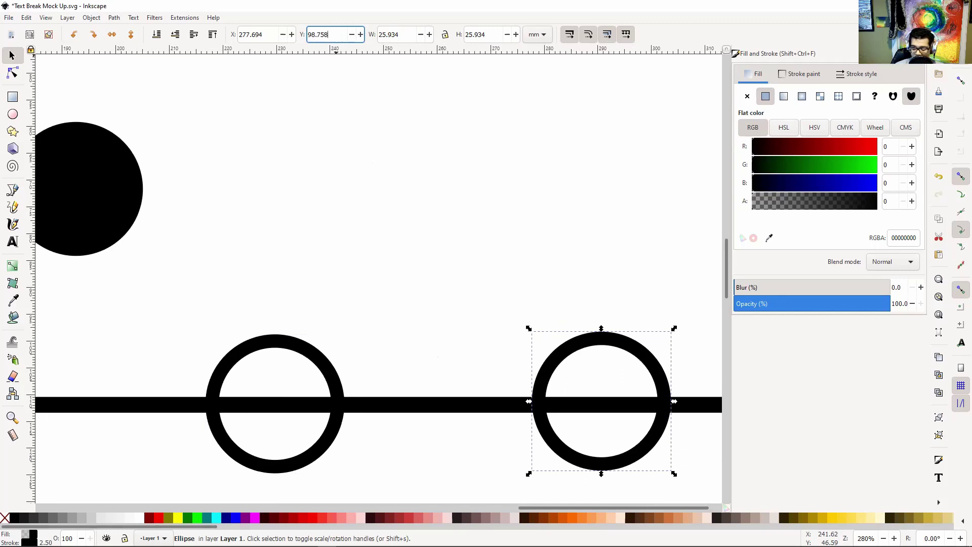
key("Return")
key("minus")
key("minus")
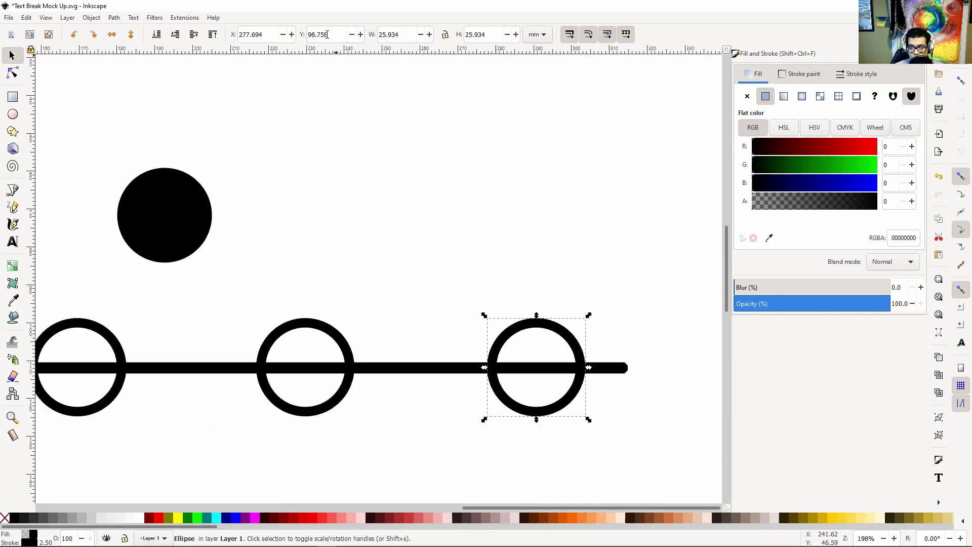
left_click(475, 274)
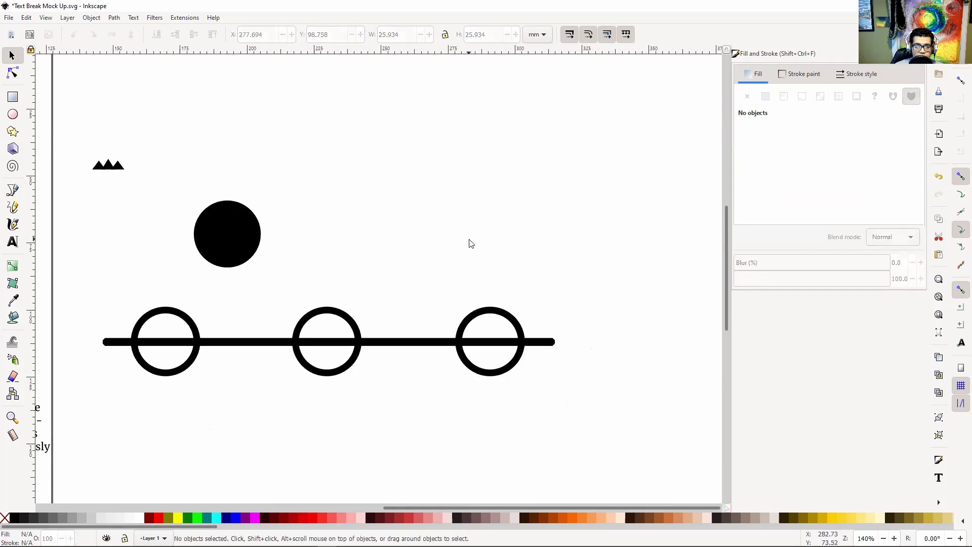
- Lock the width-to-height ratio and set the solid black circle's width to 20 mm
left_click_drag(469, 243, 527, 256)
left_click_drag(454, 248, 490, 251)
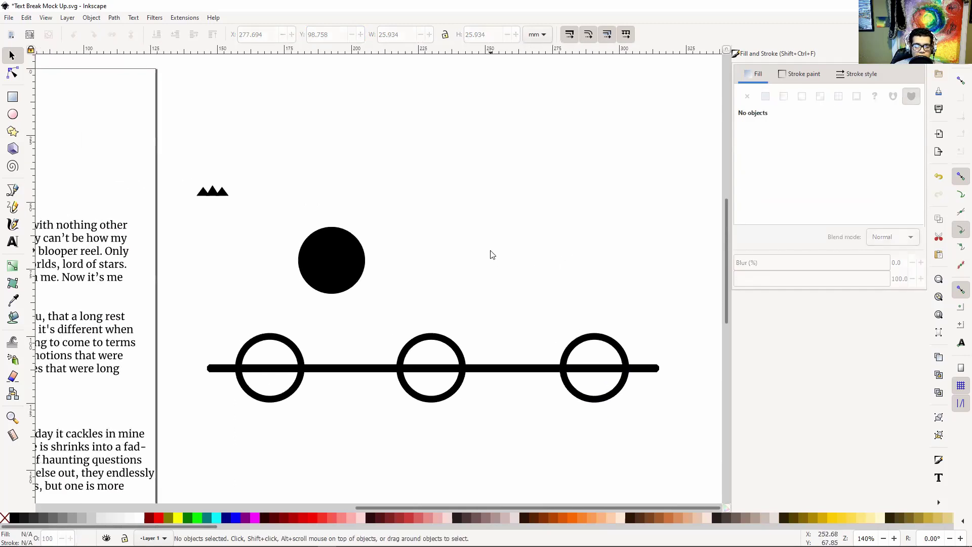
key("plus")
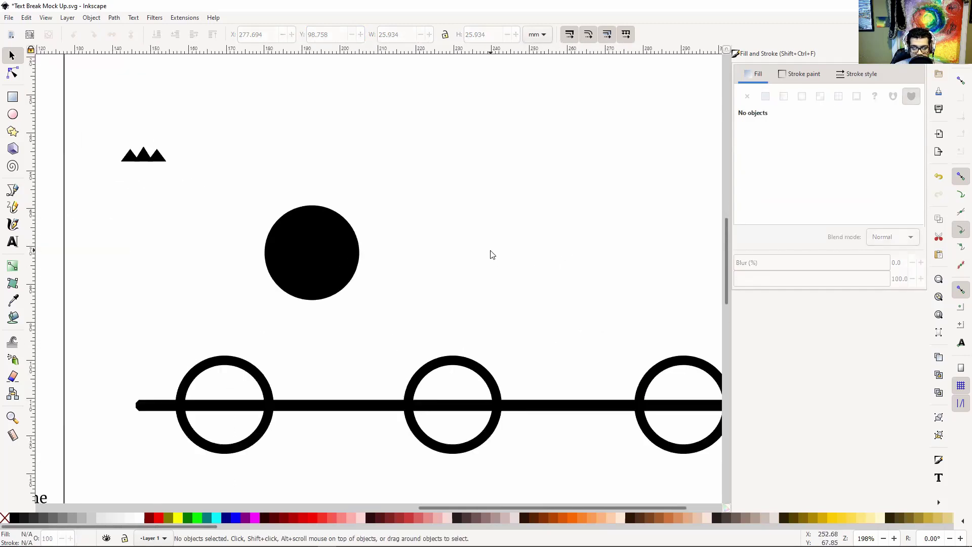
left_click_drag(491, 254, 427, 223)
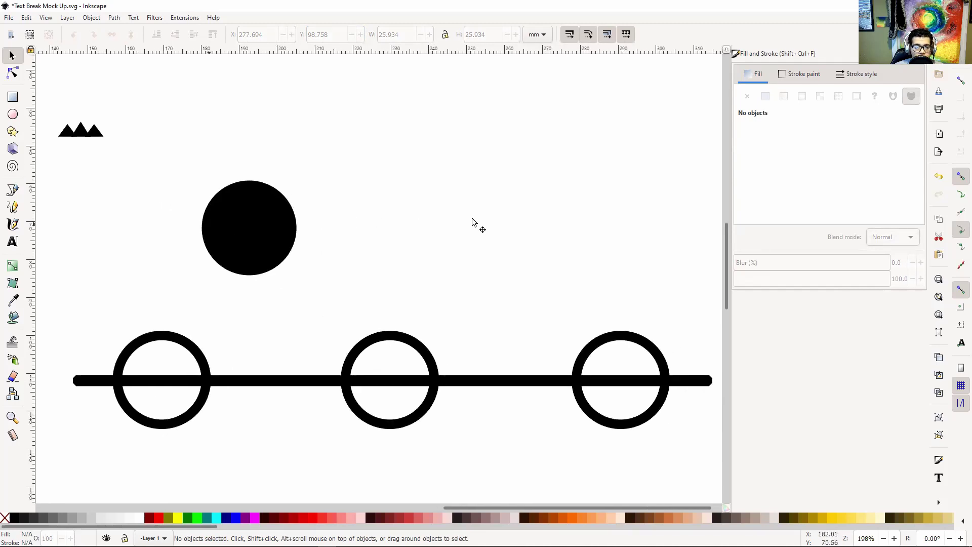
key("Tab")
left_click(444, 35)
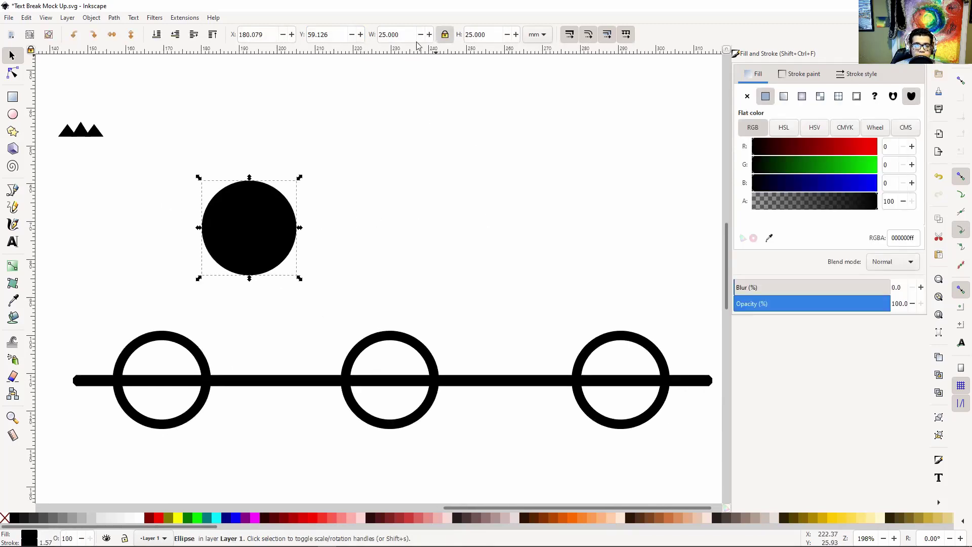
left_click(397, 34)
double_click(397, 34)
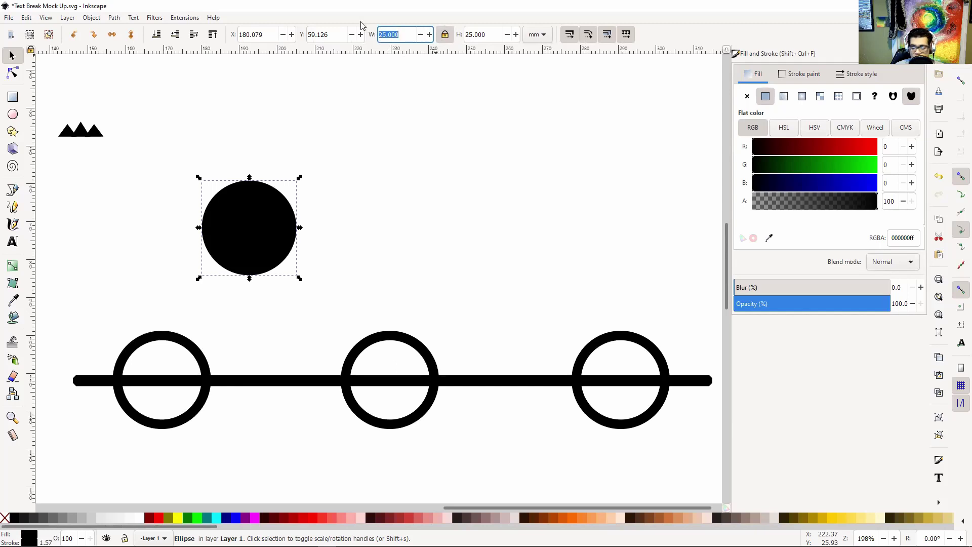
type("20")
key("Return")
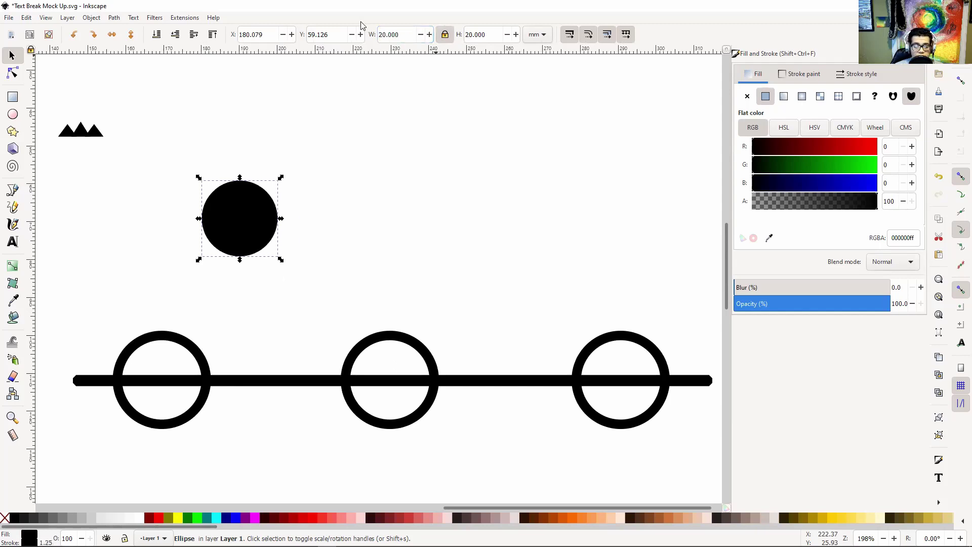
- Set the solid circle's width to 15 mm and place it in the centre of the middle ring
left_click_drag(226, 227, 371, 188)
double_click(392, 34)
type("1")
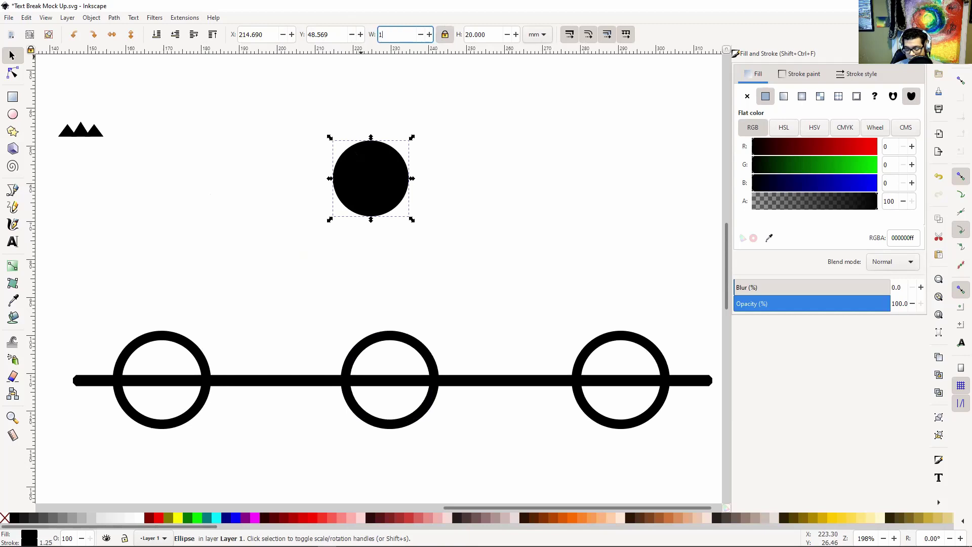
type("5")
key("Return")
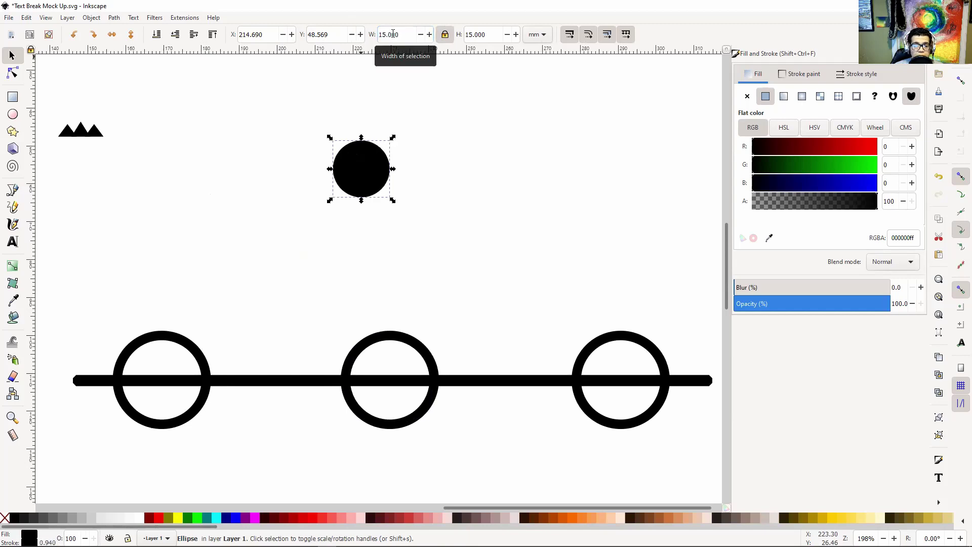
left_click_drag(357, 168, 389, 383)
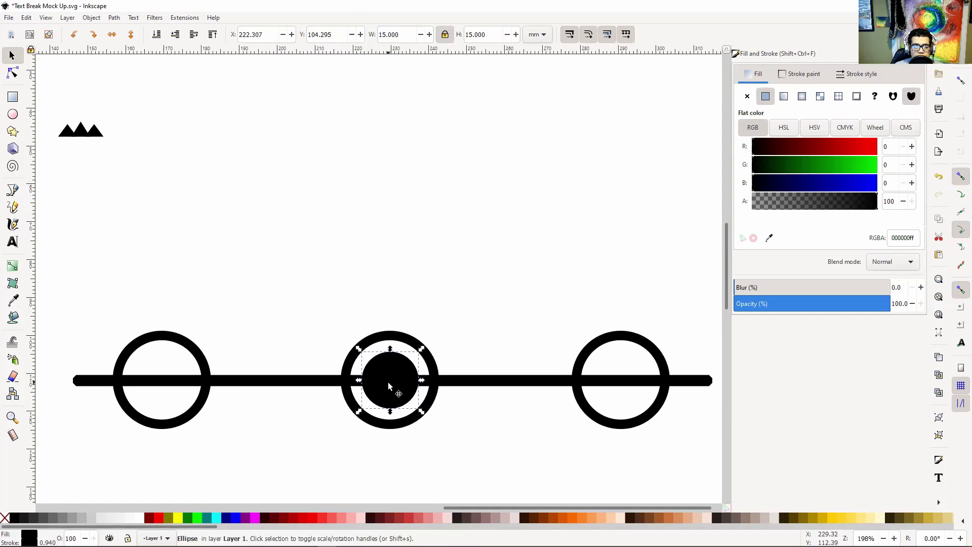
key("plus")
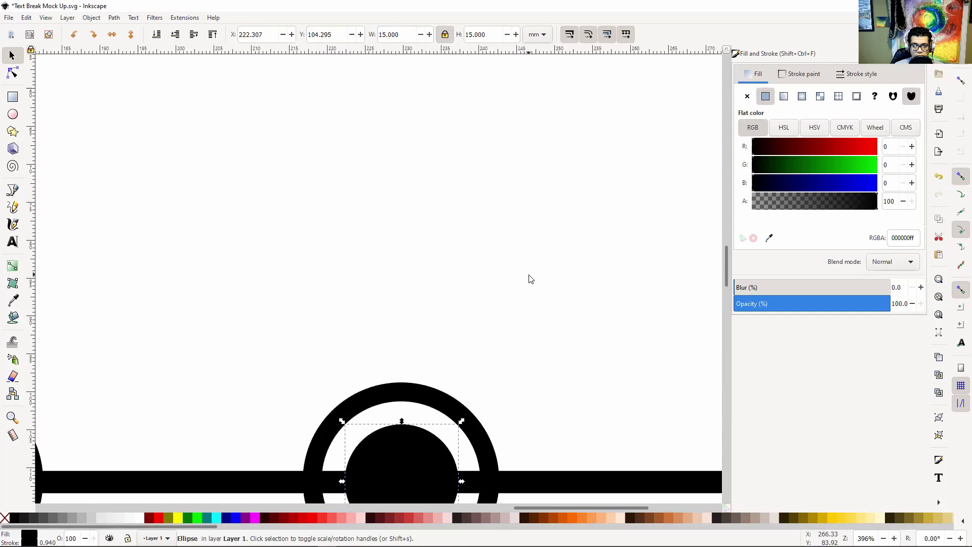
- Fine-tune the solid circle's position in the middle ring to X 222.407 mm and Y 104.395 mm
left_click_drag(529, 279, 505, 200)
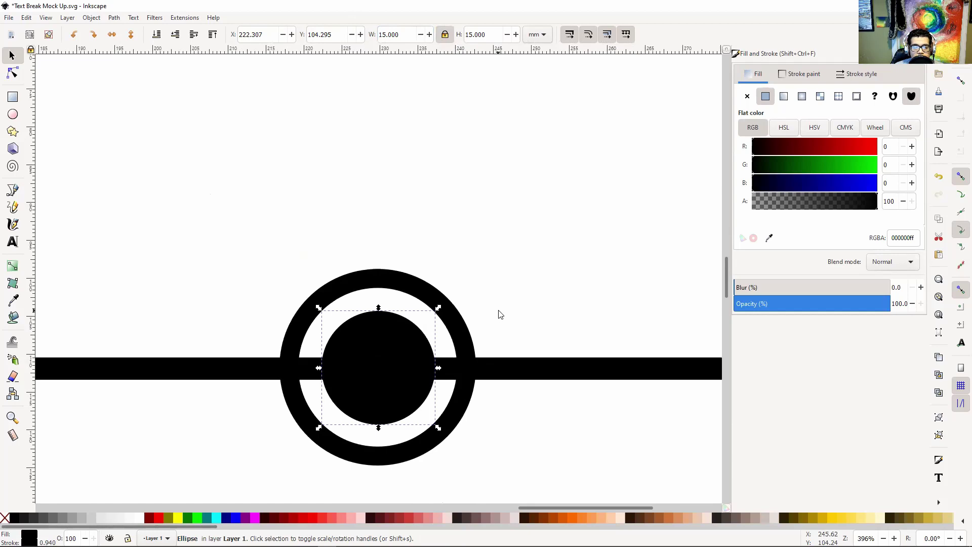
left_click(286, 38)
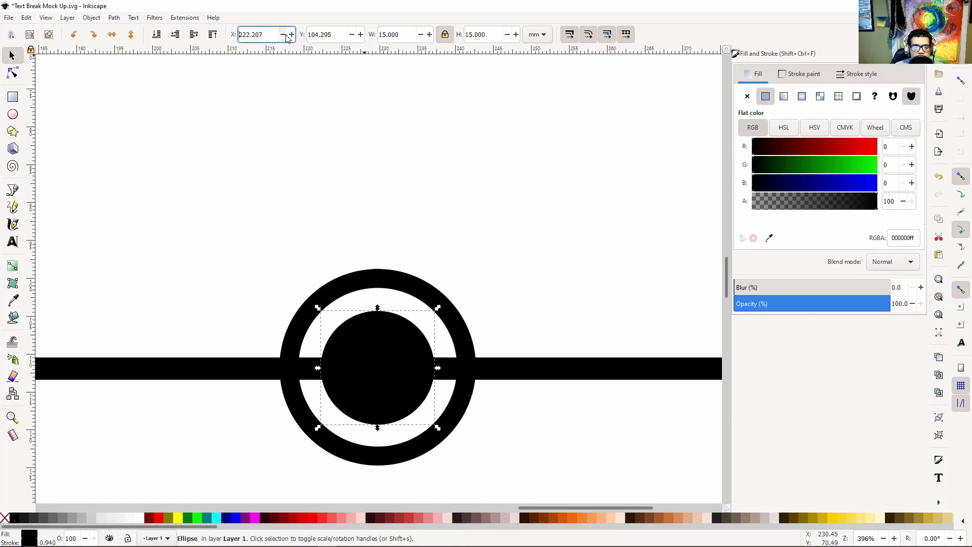
left_click(292, 34)
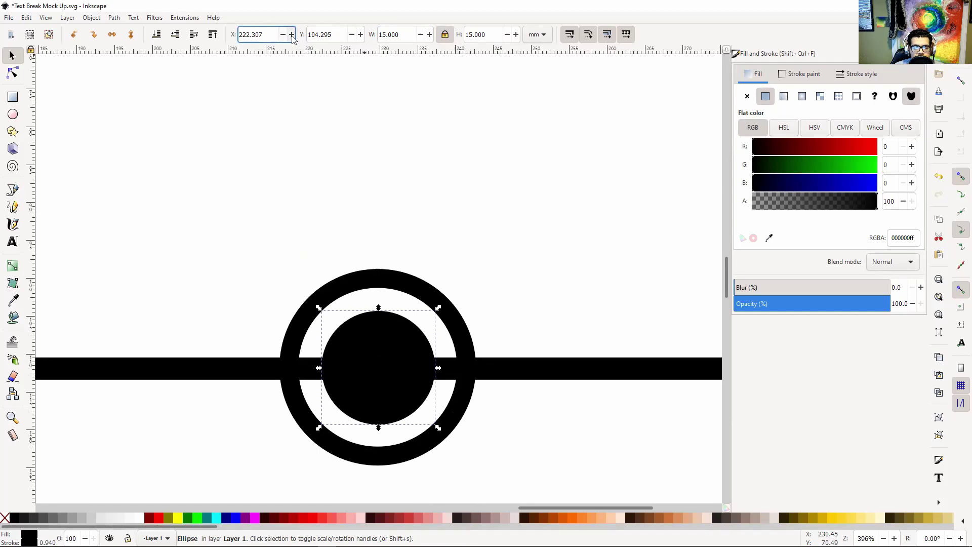
left_click(292, 34)
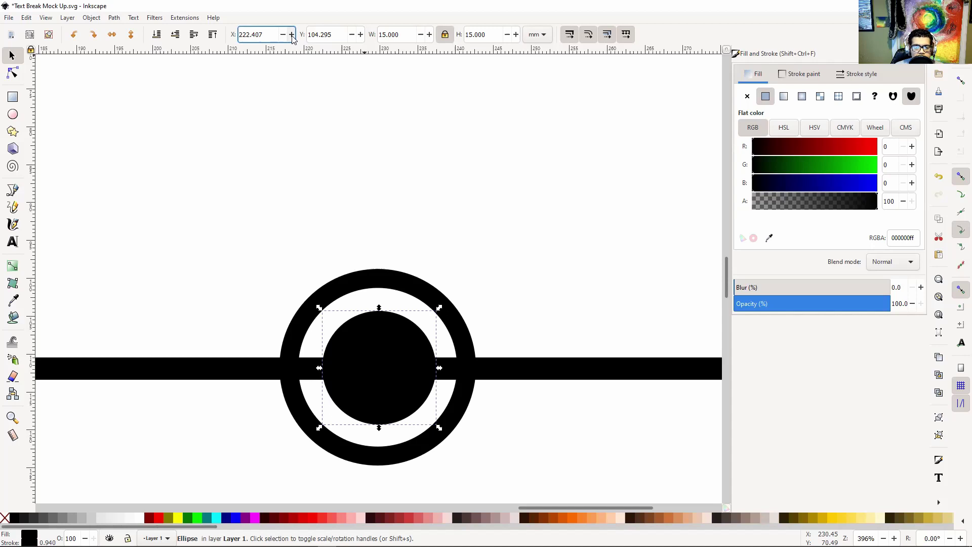
left_click(352, 34)
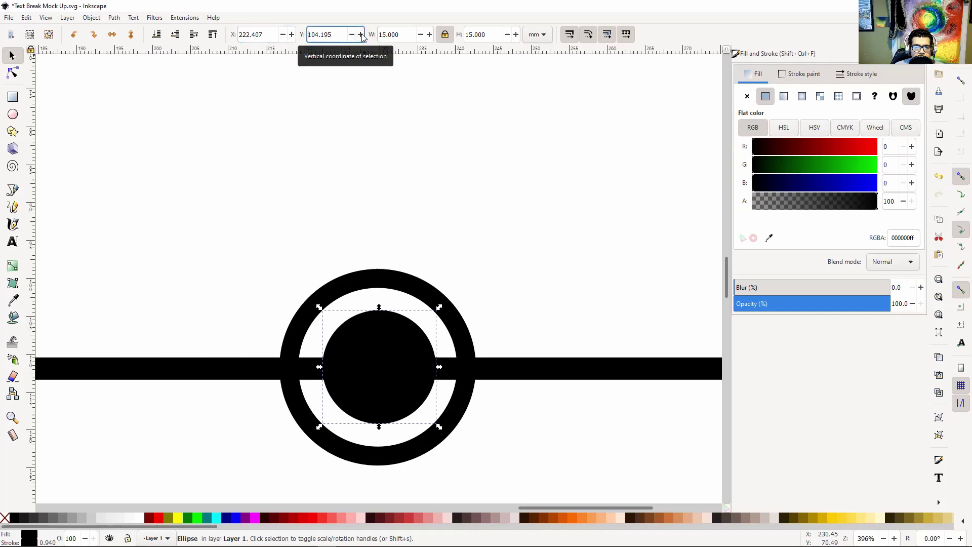
left_click(361, 35)
left_click(361, 35)
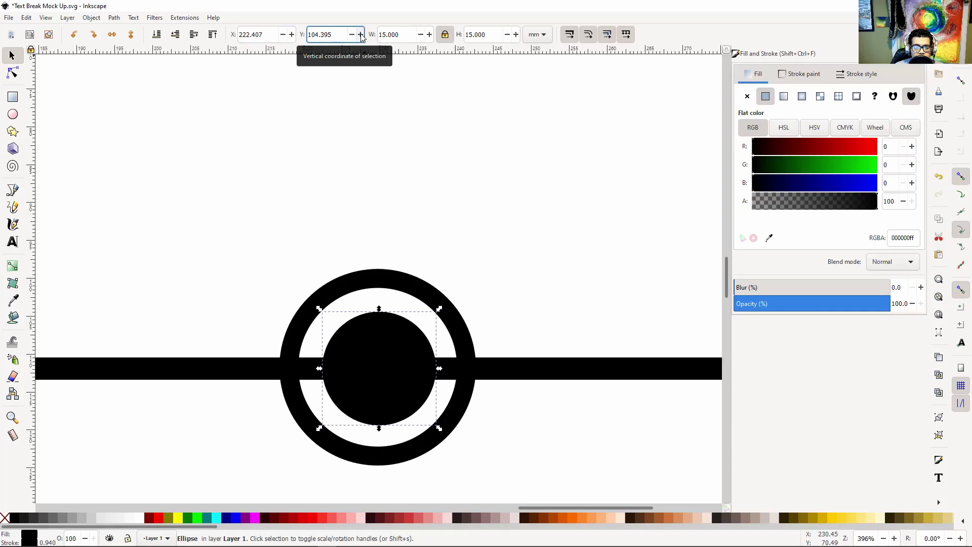
left_click(515, 244)
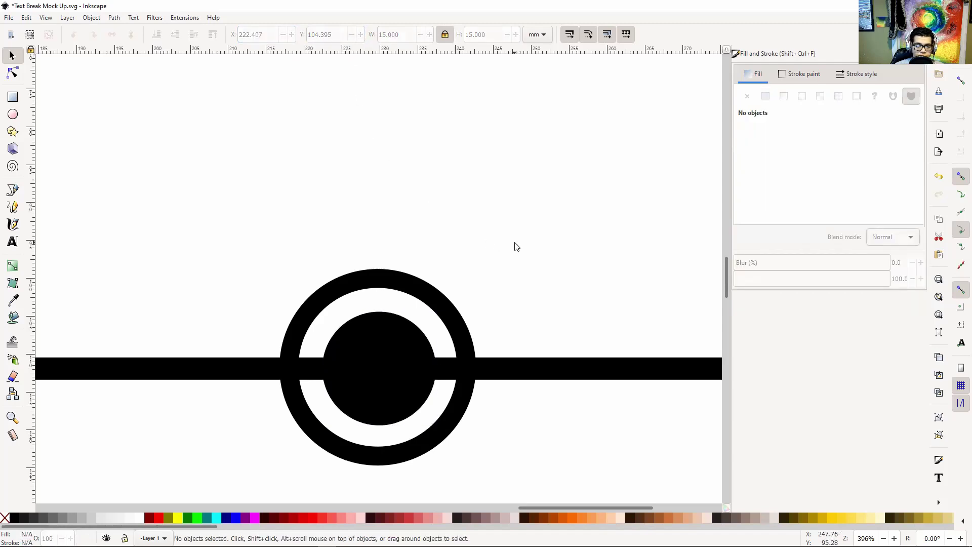
- Copy the solid circle and paste two duplicates in the empty area above the line
key("minus")
key("minus")
key("minus")
left_click_drag(501, 194, 498, 260)
left_click(372, 374)
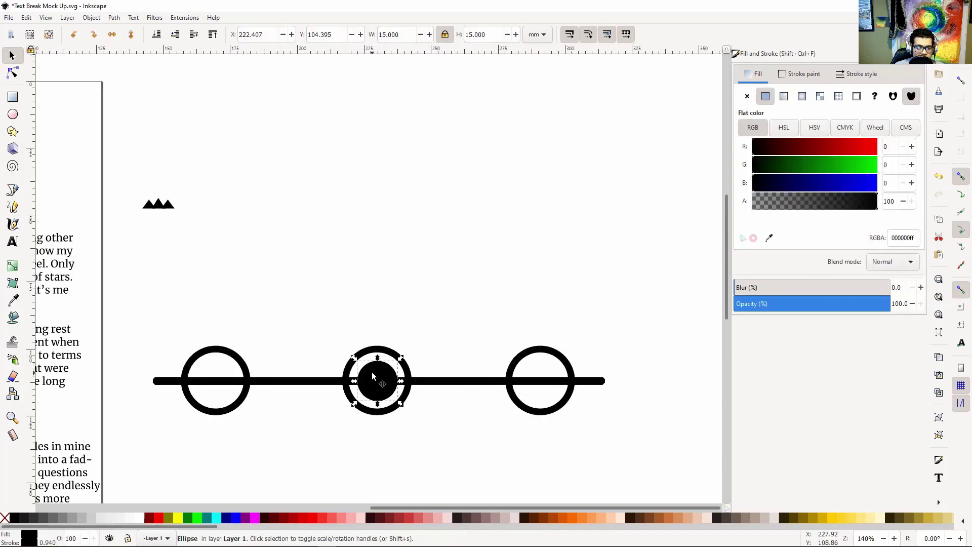
key("ctrl+c")
left_click(401, 275)
key("ctrl+v")
left_click(498, 283)
key("ctrl+v")
left_click(401, 272)
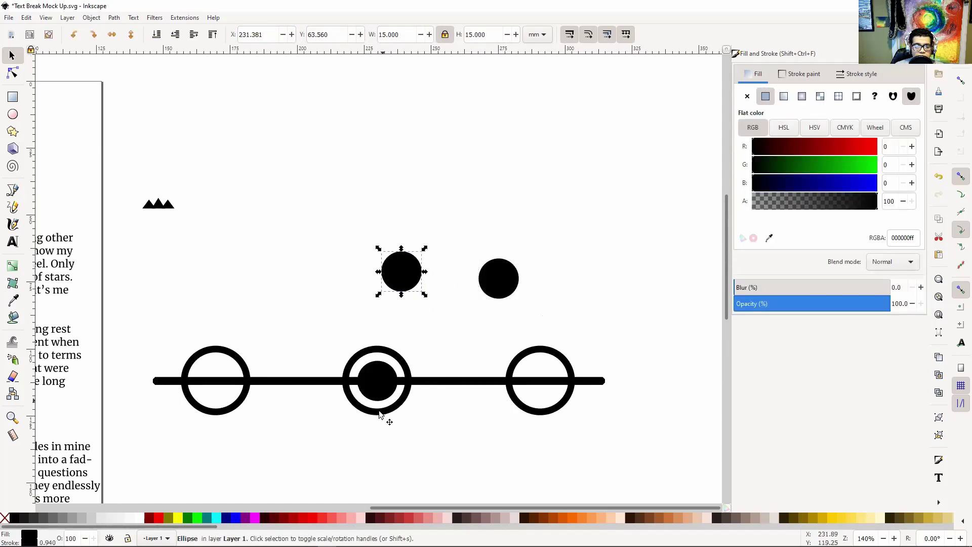
- Move one circle duplicate onto the leftmost ring and set its Y to 104.395 mm to match the middle circle
left_click(372, 379)
double_click(323, 34)
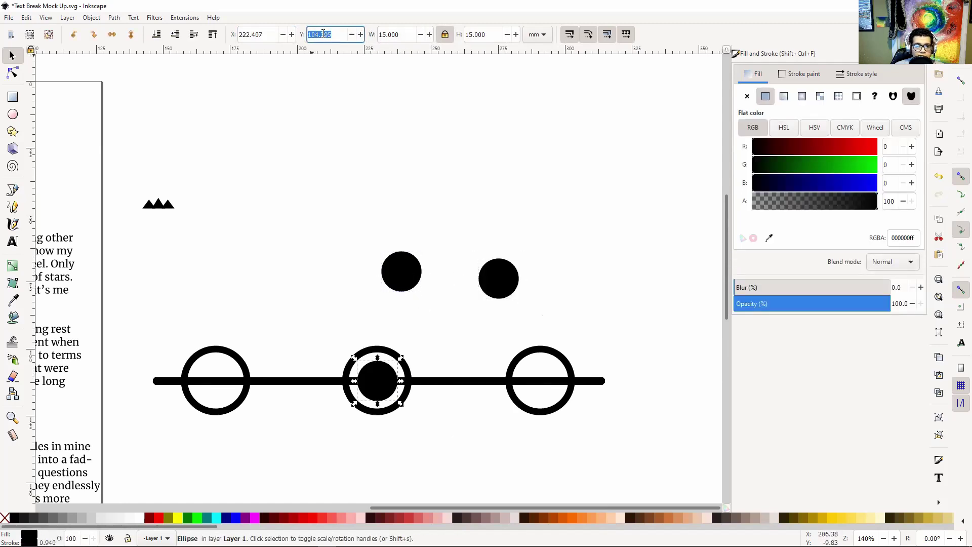
left_click(386, 169)
left_click(404, 272)
key("e")
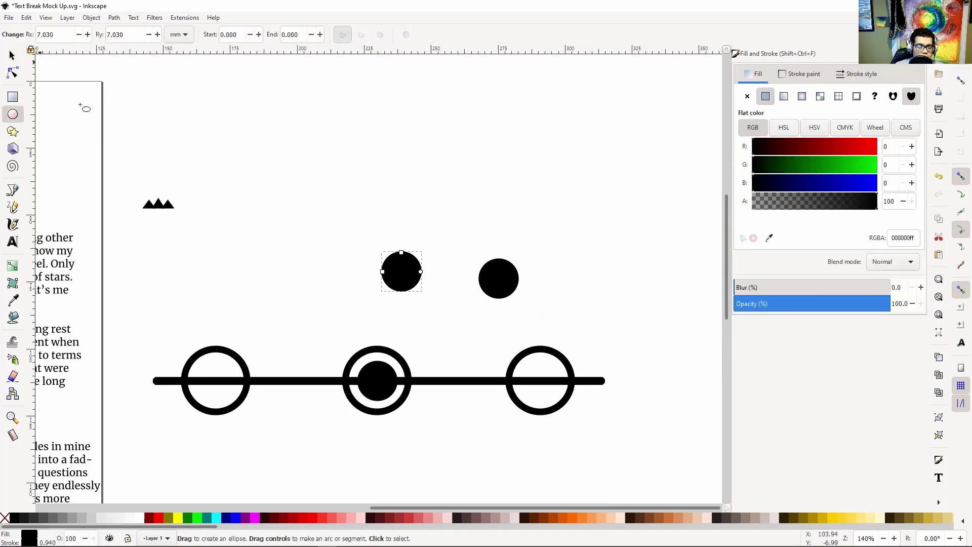
key("Escape")
key("s")
left_click(399, 271)
left_click_drag(400, 272, 209, 414)
double_click(315, 28)
type("104.395")
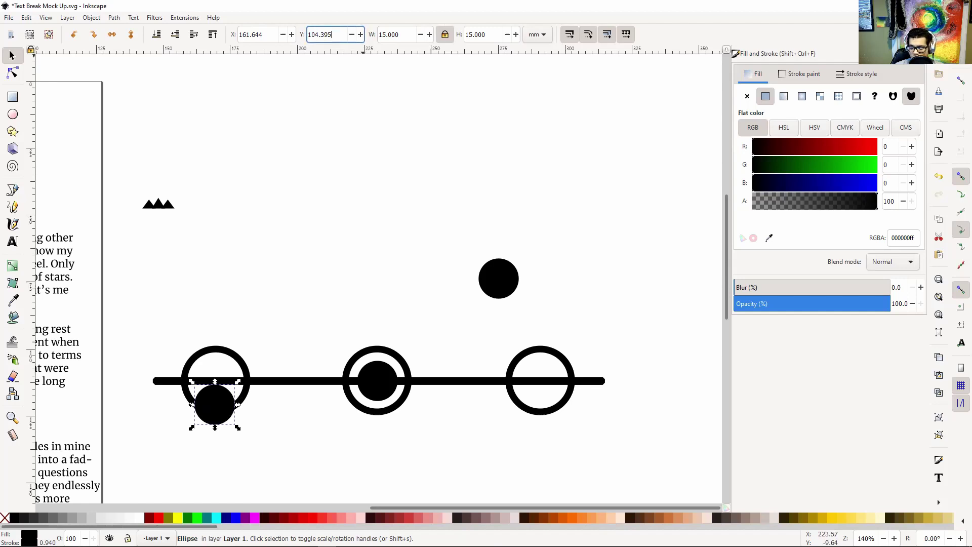
key("Return")
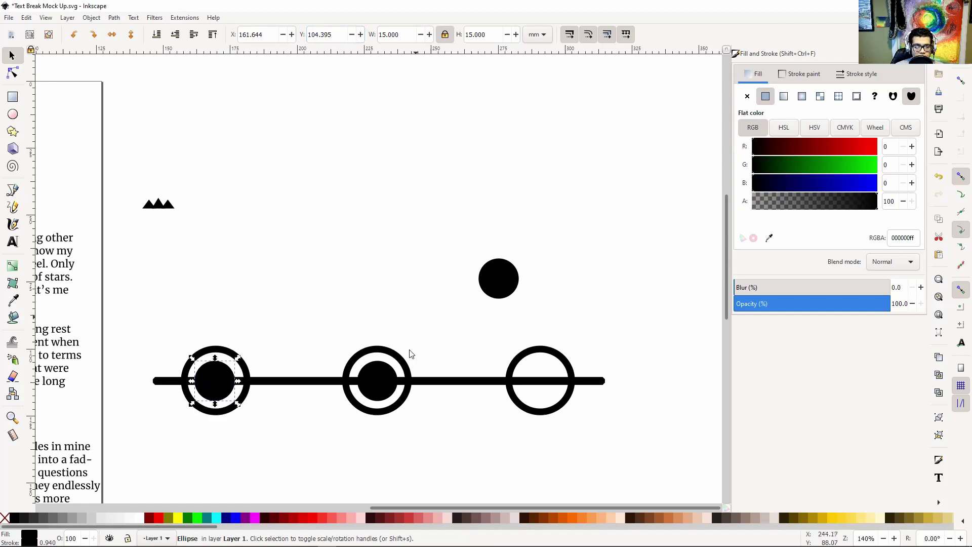
- Move the other circle duplicate to the rightmost ring and set its Y to 104.395 mm
left_click(501, 293)
left_click_drag(506, 296, 547, 460)
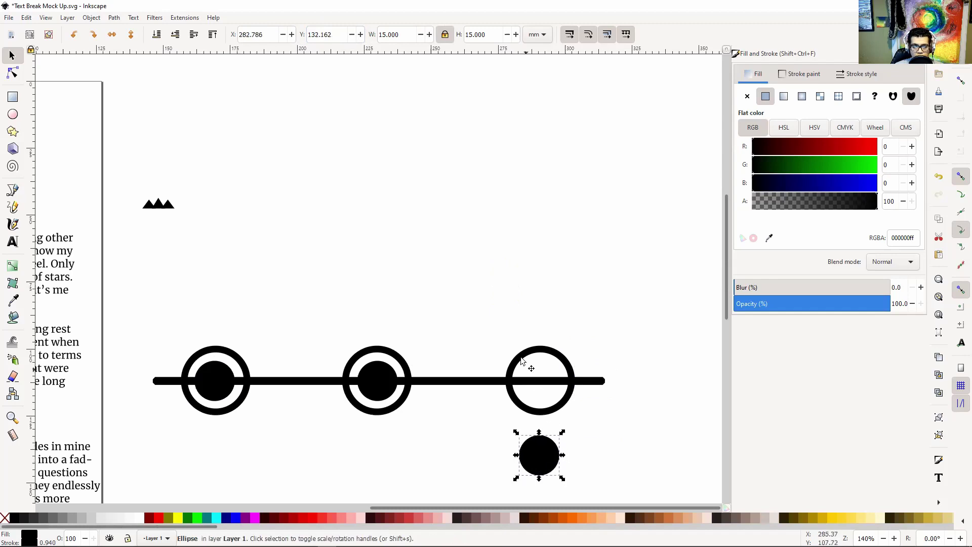
double_click(325, 35)
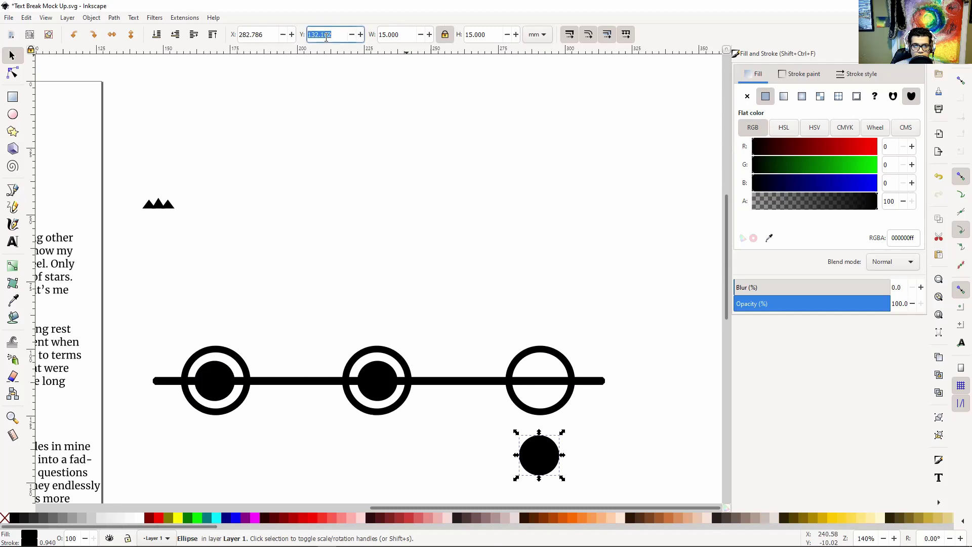
type("104.395")
key("Return")
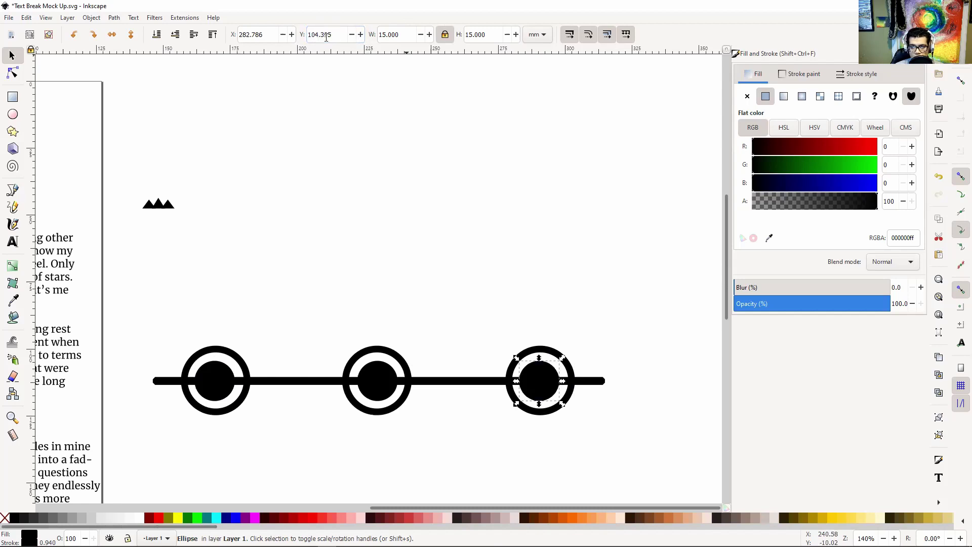
- Centre the solid circle horizontally in the leftmost ring by nudging its X to 162.244 mm
left_click(396, 213)
scroll(397, 213, "up", 3)
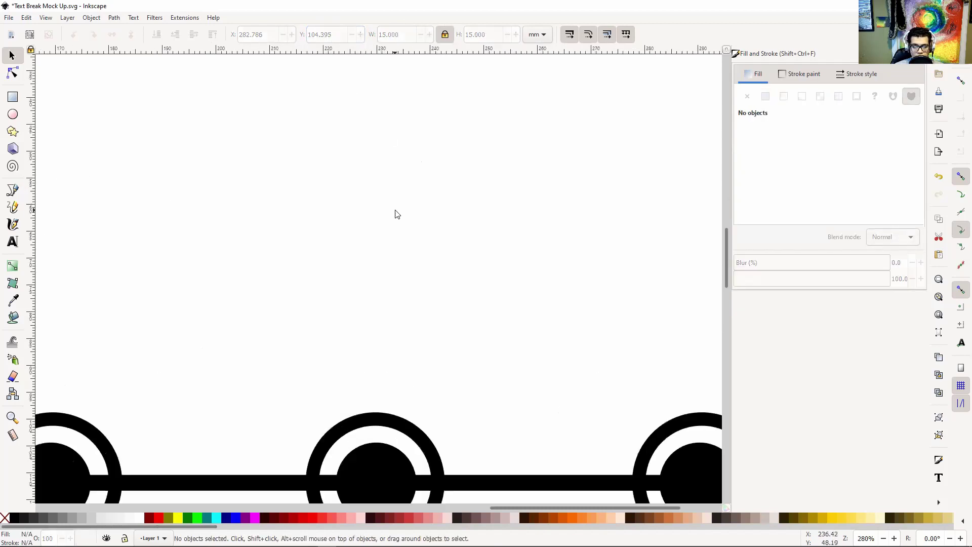
left_click_drag(315, 262, 489, 184)
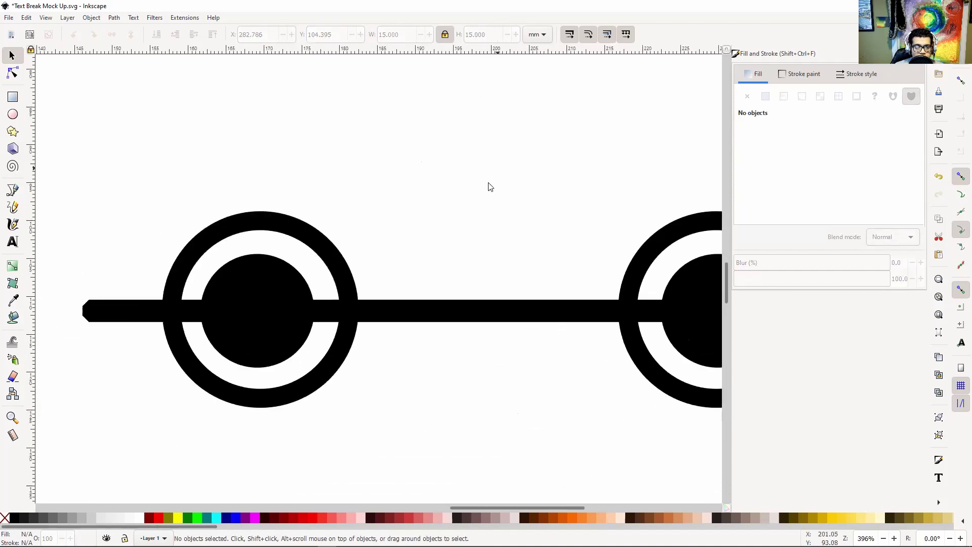
left_click(288, 305)
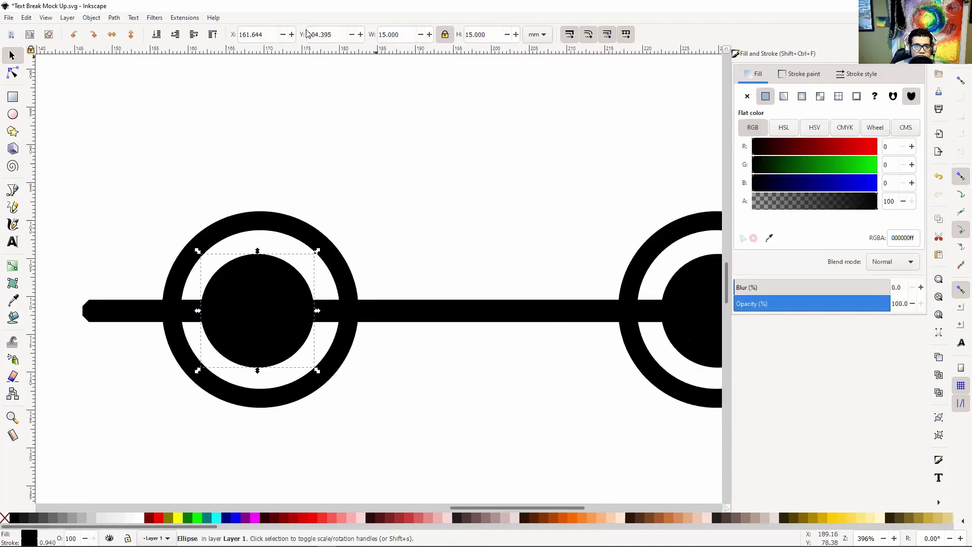
left_click(291, 34)
left_click(292, 34)
left_click(291, 34)
left_click(291, 34)
left_click(292, 34)
left_click(292, 34)
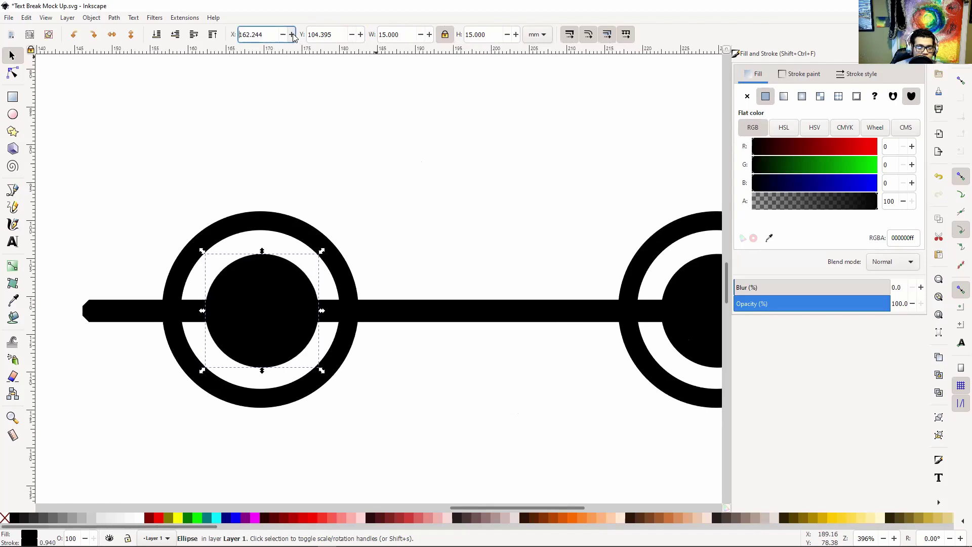
- Centre the solid circle horizontally in the rightmost ring by nudging its X to 283.386 mm, and deselect it
scroll(427, 178, "right", 15)
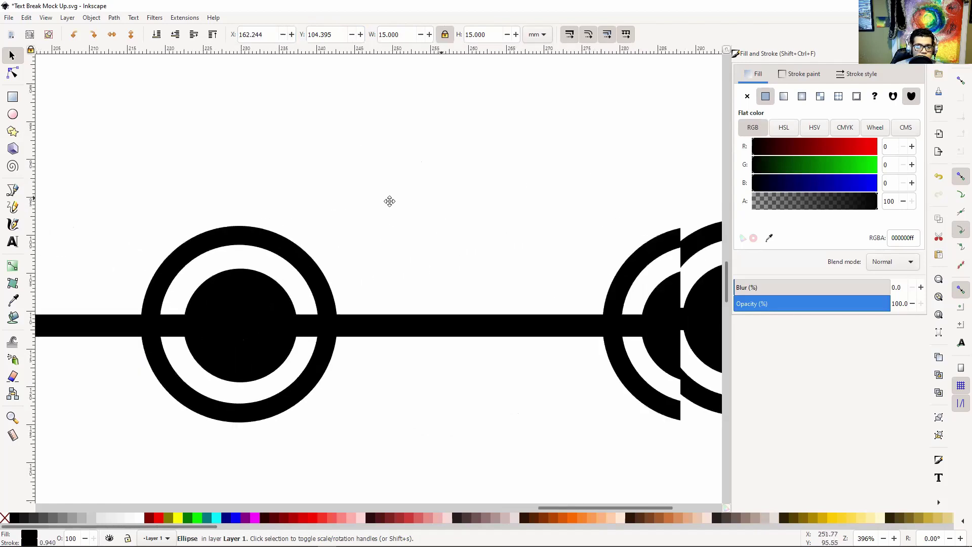
left_click(538, 310)
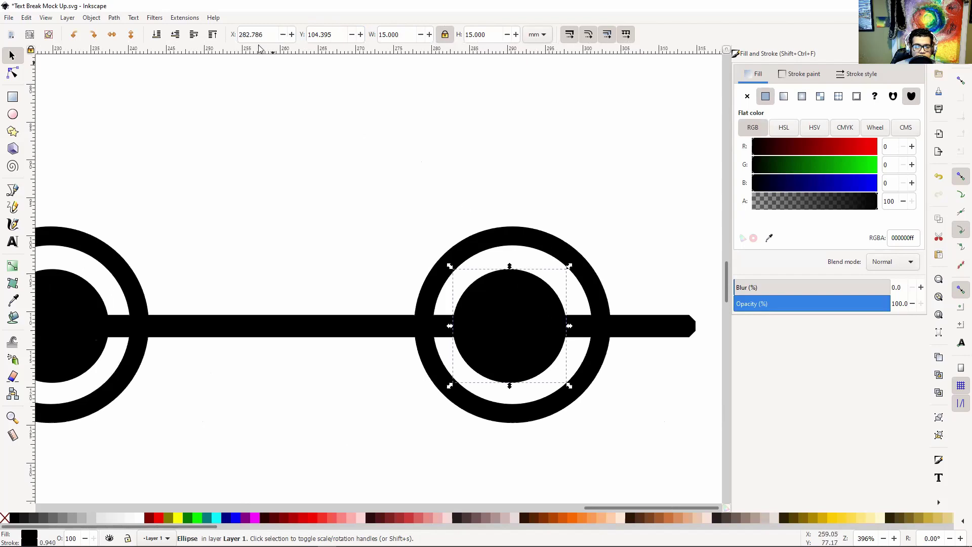
left_click(292, 33)
left_click(292, 34)
left_click(292, 34)
left_click(292, 33)
left_click(292, 34)
left_click(291, 34)
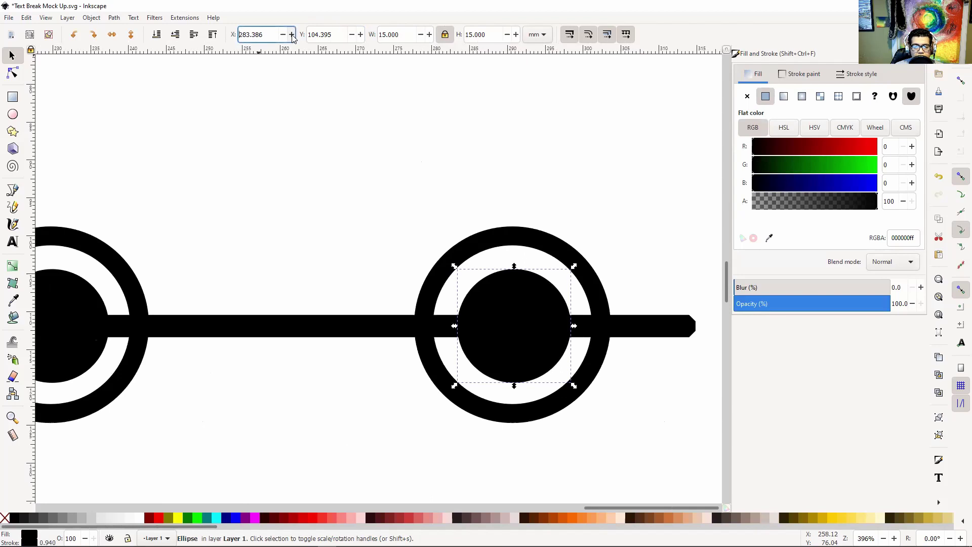
left_click(396, 258)
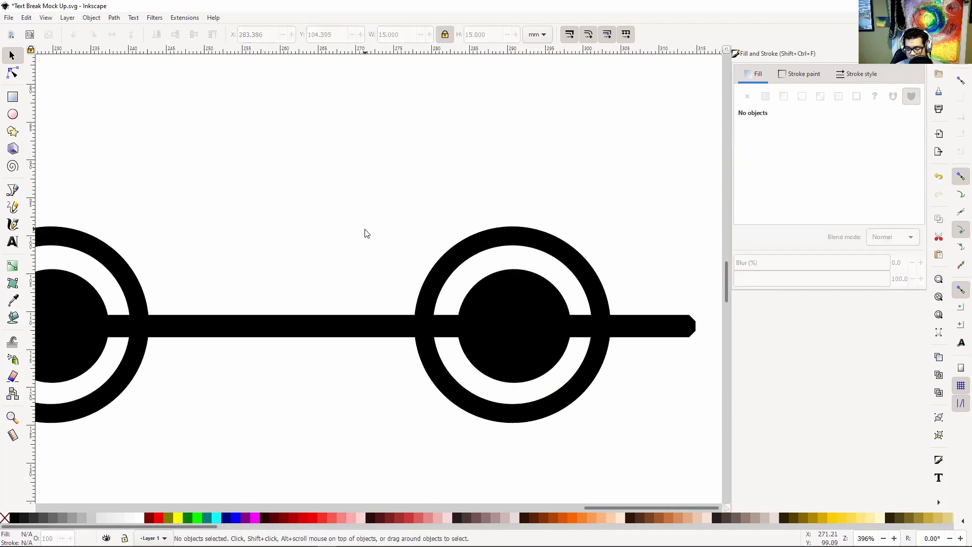
- Examine the whole ornament beside the text page and up close to judge its overall look
key("minus")
key("minus")
key("minus")
key("minus")
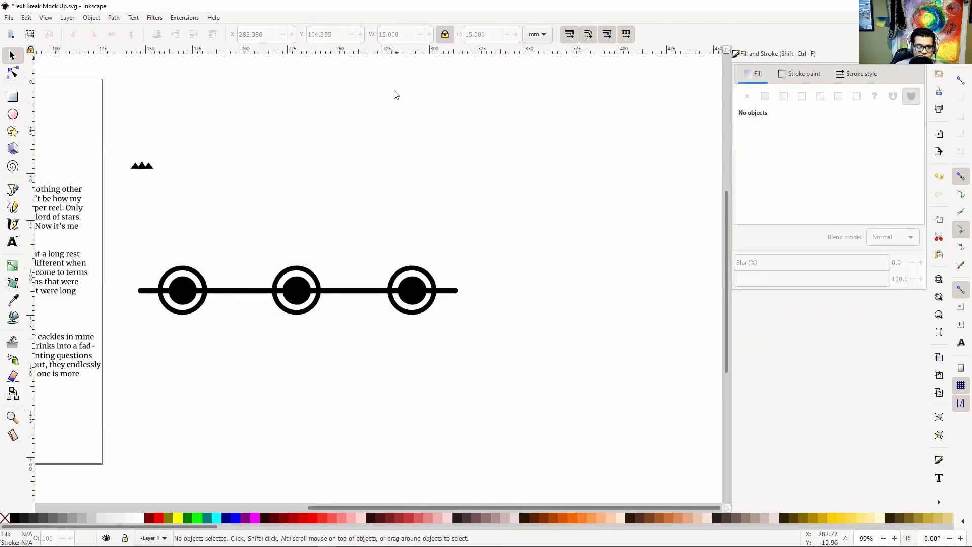
left_click_drag(258, 202, 339, 259)
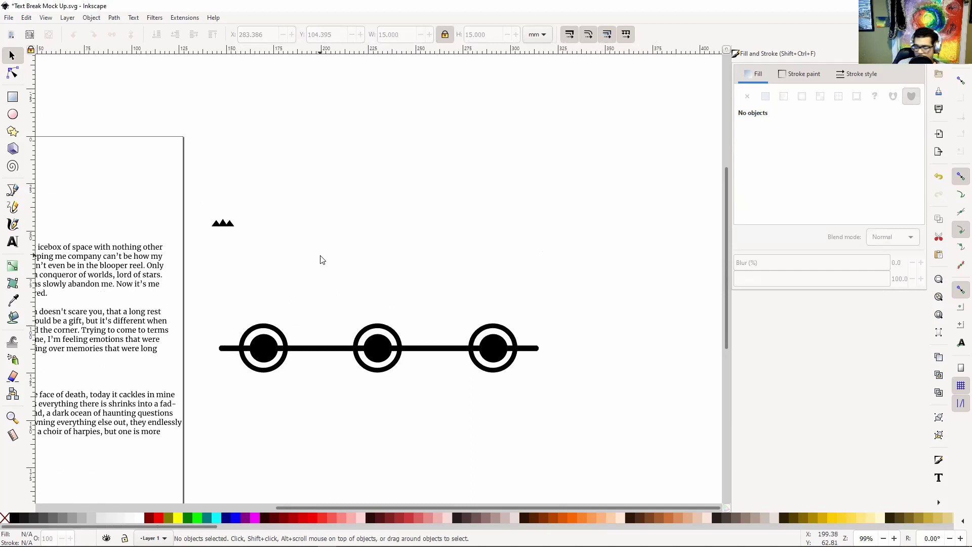
key("minus")
key("minus")
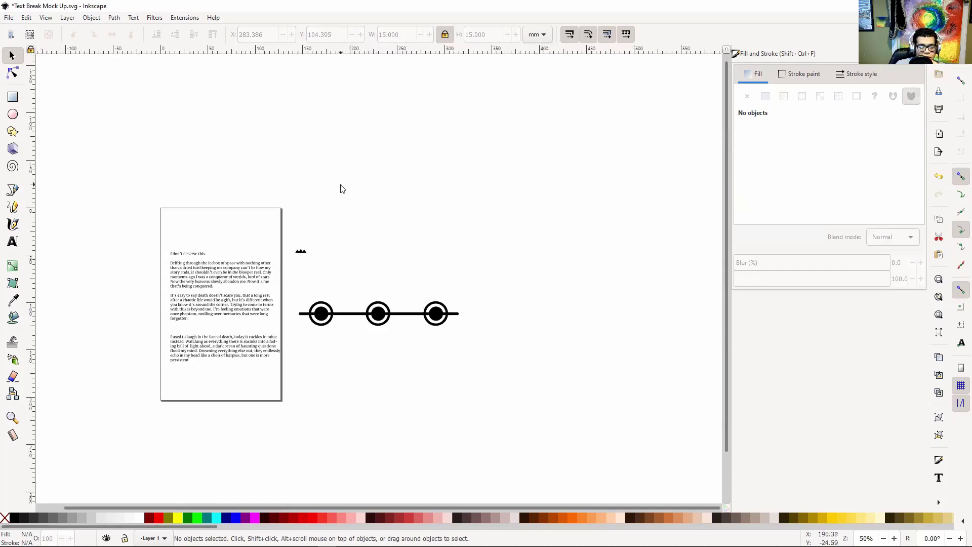
key("plus")
key("plus")
key("plus")
key("plus")
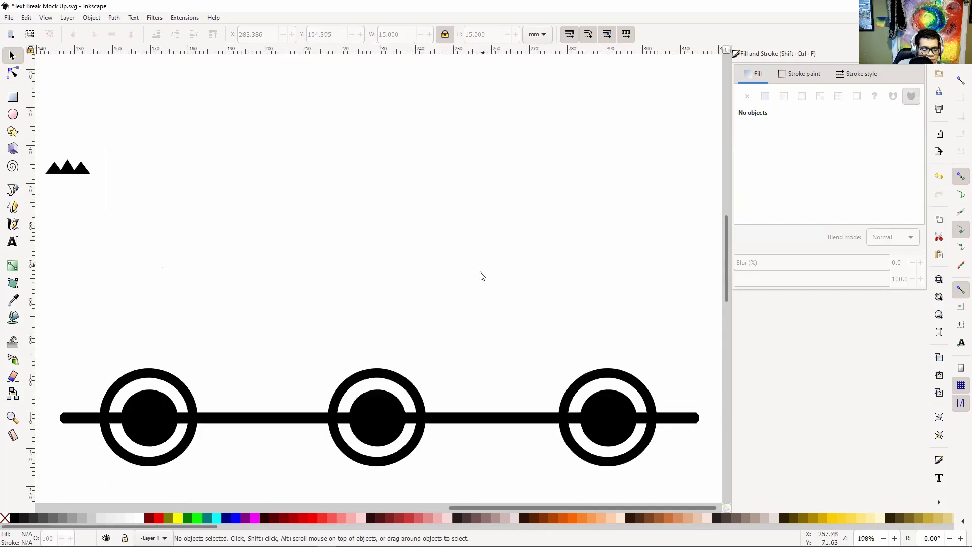
left_click_drag(481, 275, 453, 137)
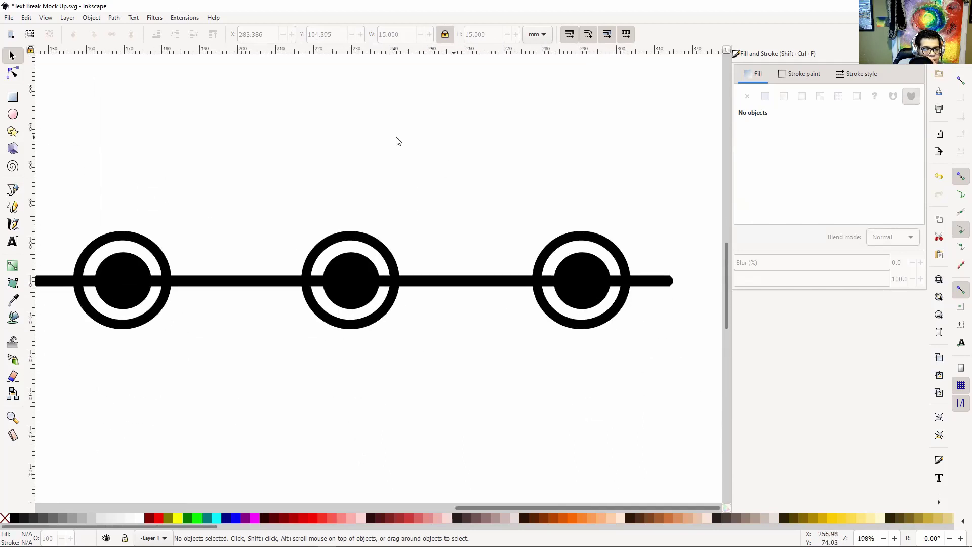
- Draw an upright rectangle about 20.8 mm wide and 34.8 mm high above the line, and select it for editing
left_click(13, 97)
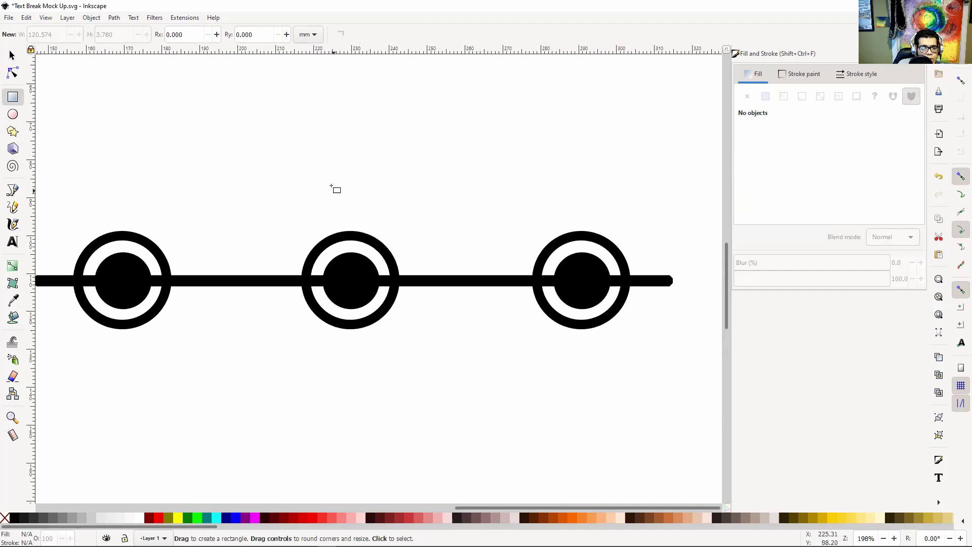
scroll(378, 208, "up", 3)
left_click_drag(276, 145, 355, 276)
left_click(12, 55)
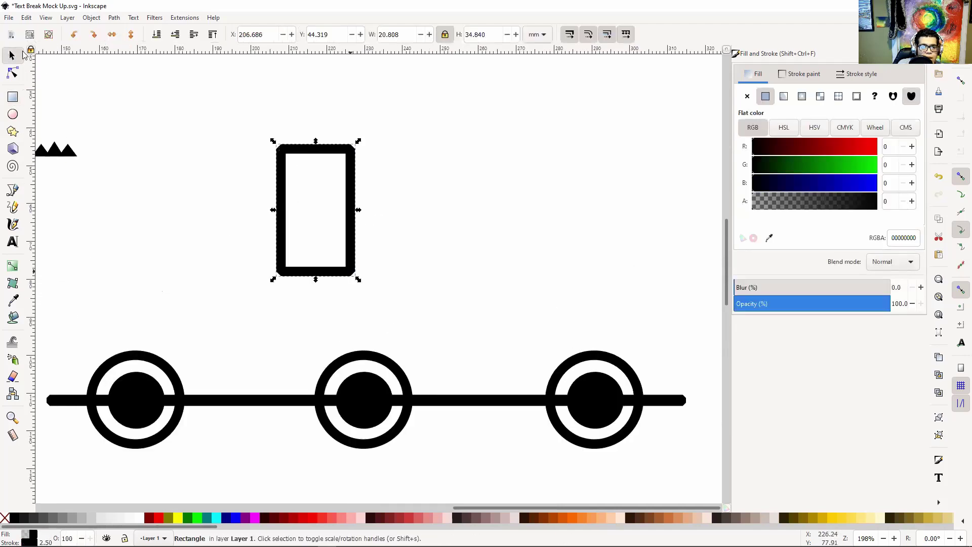
- Remove the new rectangle's stroke paint, show its fill settings and deselect it
left_click(797, 74)
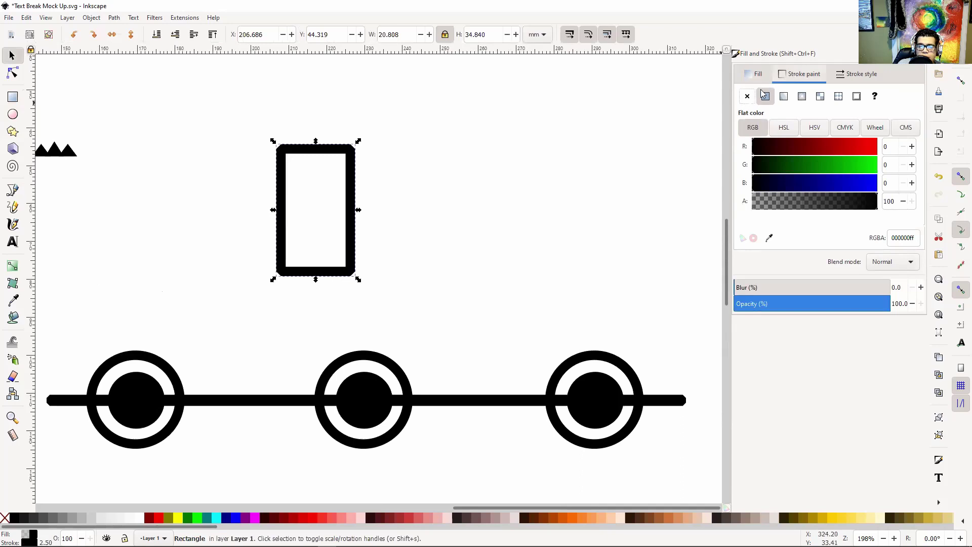
left_click(747, 96)
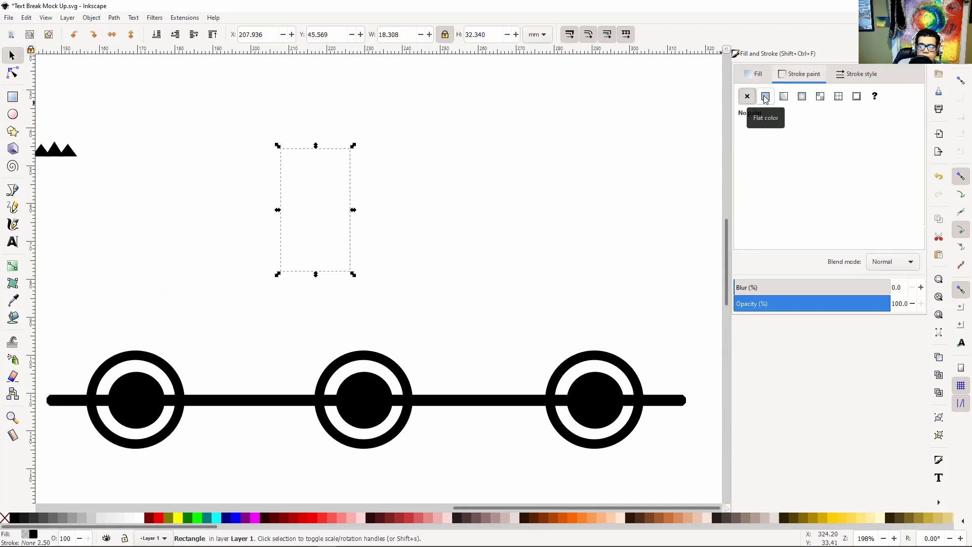
left_click(759, 77)
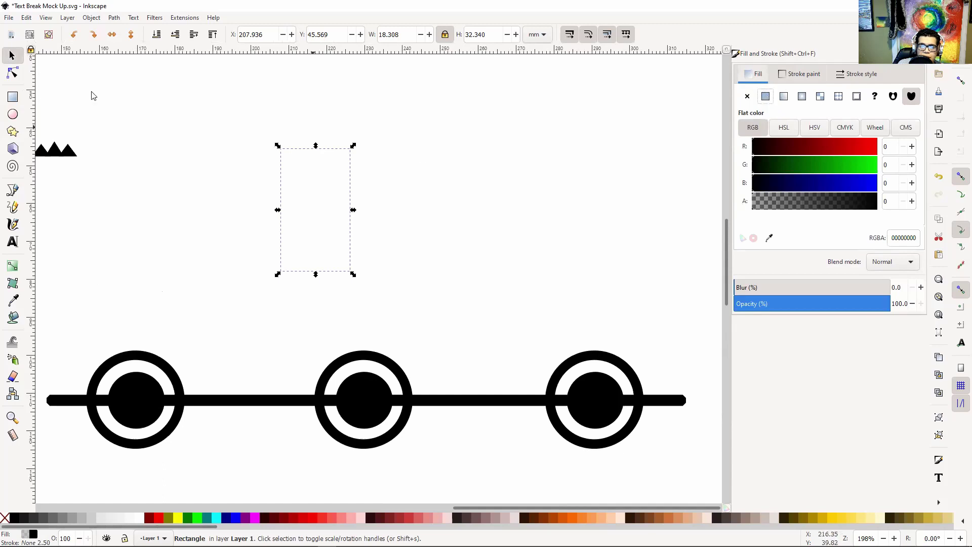
left_click(314, 201)
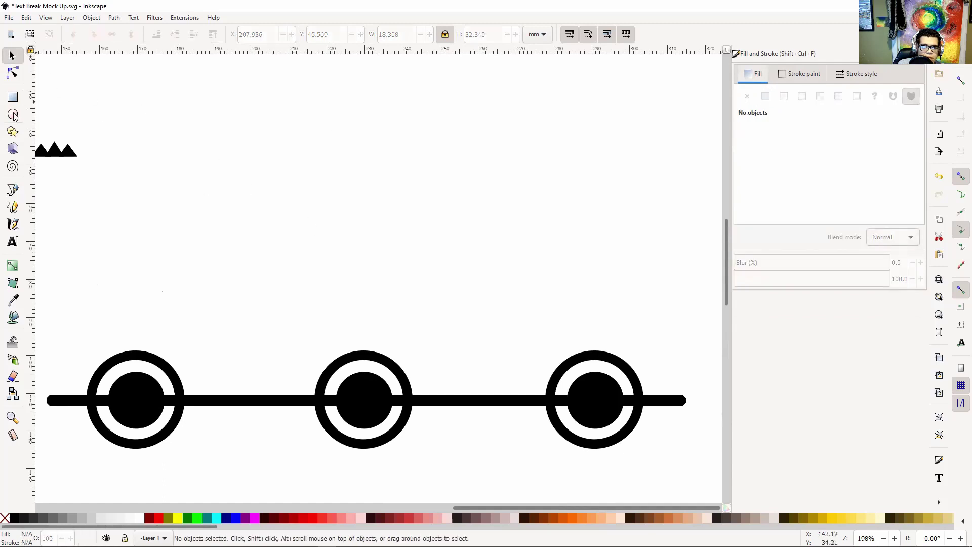
- Draw a rectangle about 30.5 mm wide and 34.9 mm high above the line and give it a semi-transparent dark blue fill
left_click(12, 96)
left_click_drag(242, 155, 357, 287)
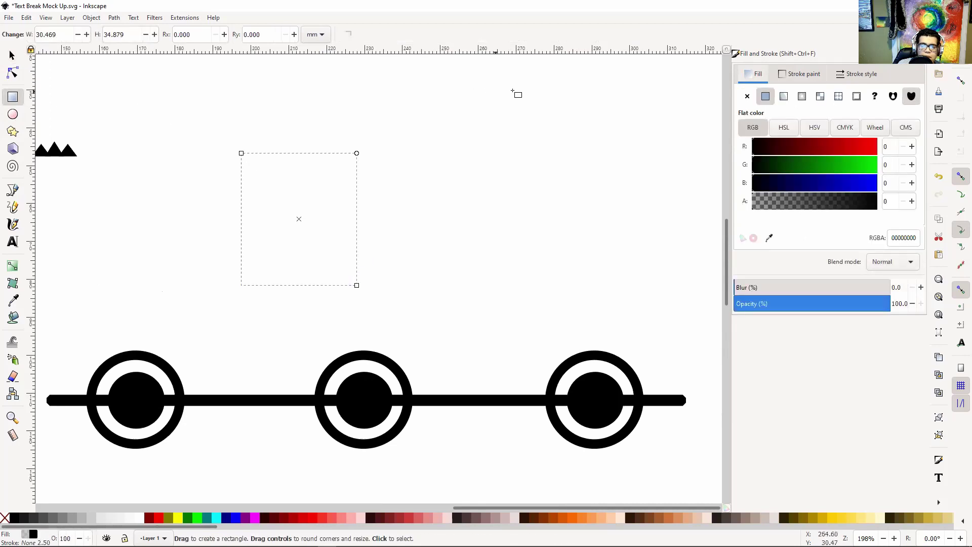
left_click(746, 96)
left_click(765, 96)
left_click(812, 190)
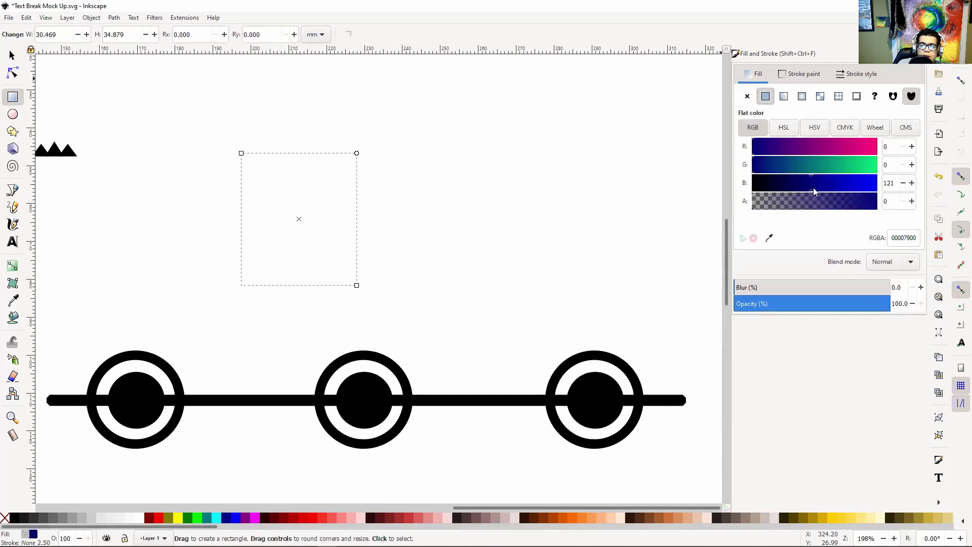
left_click(833, 203)
left_click(804, 74)
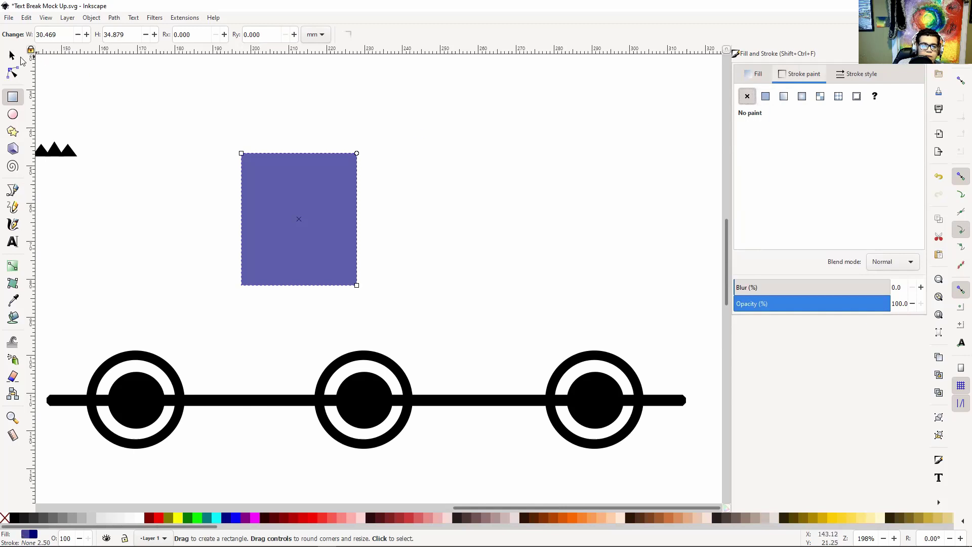
- Move the blue rectangle down over the right half of the leftmost ring, with its left edge at the ring's centre
left_click(20, 58)
left_click_drag(293, 243, 190, 424)
scroll(365, 208, "down", 5)
scroll(365, 208, "left", 4)
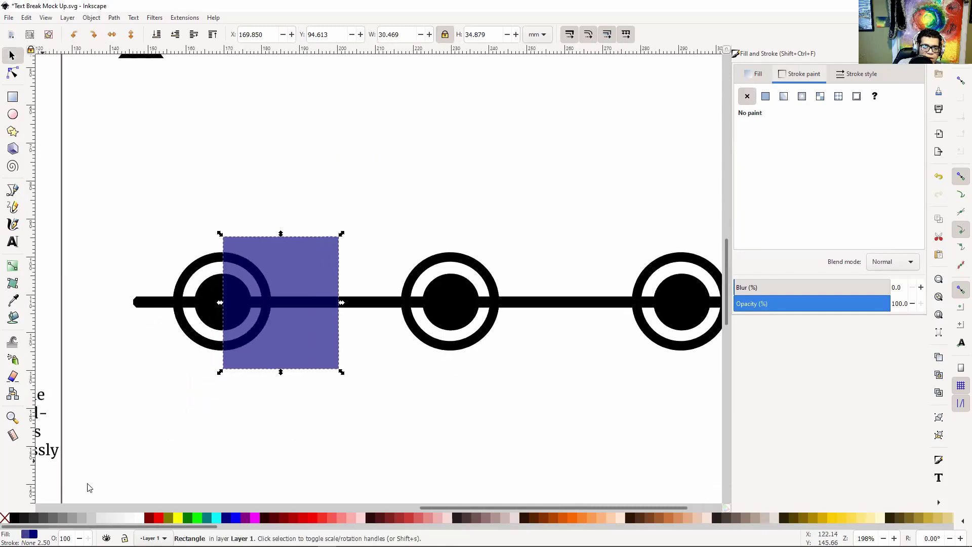
- Change the rectangle's fill to fully opaque white and deselect it
left_click(143, 523)
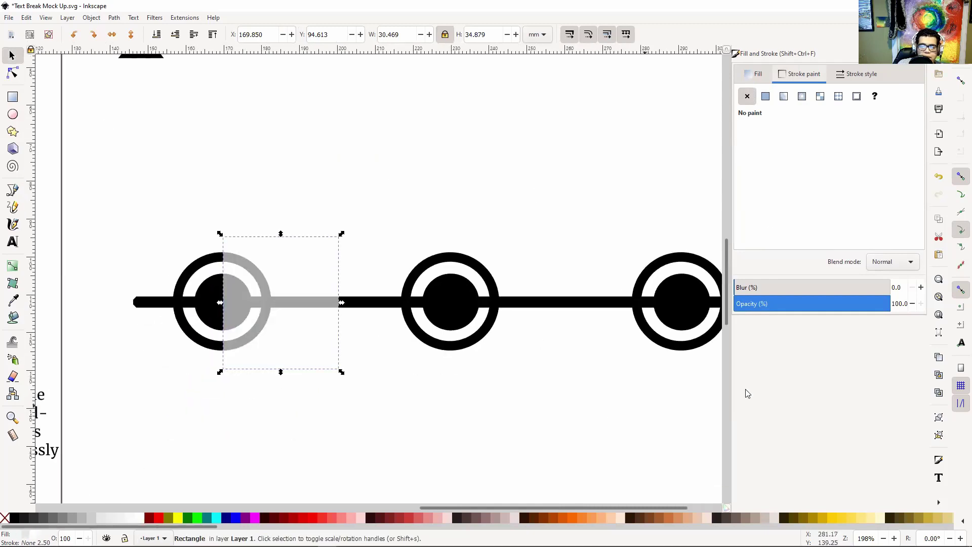
left_click(755, 74)
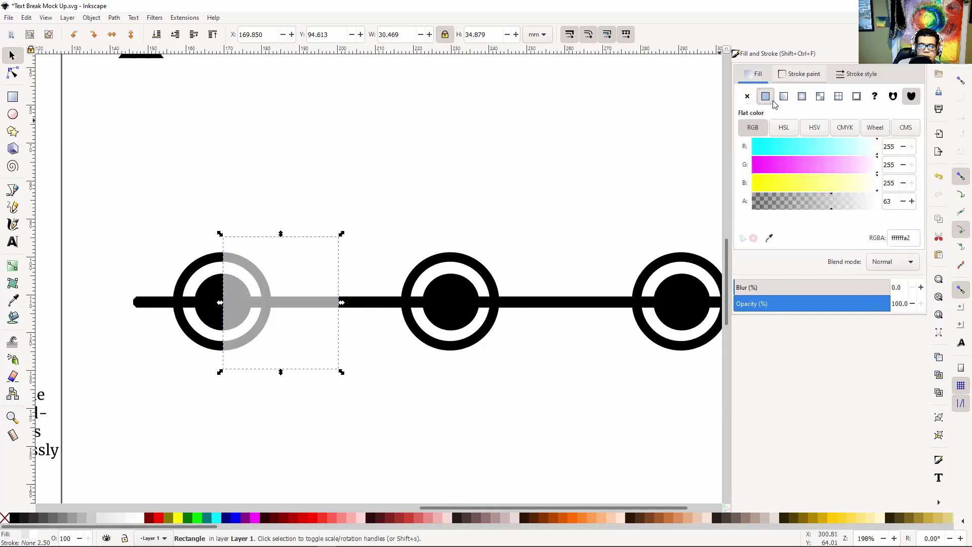
left_click(804, 188)
left_click_drag(803, 203, 931, 223)
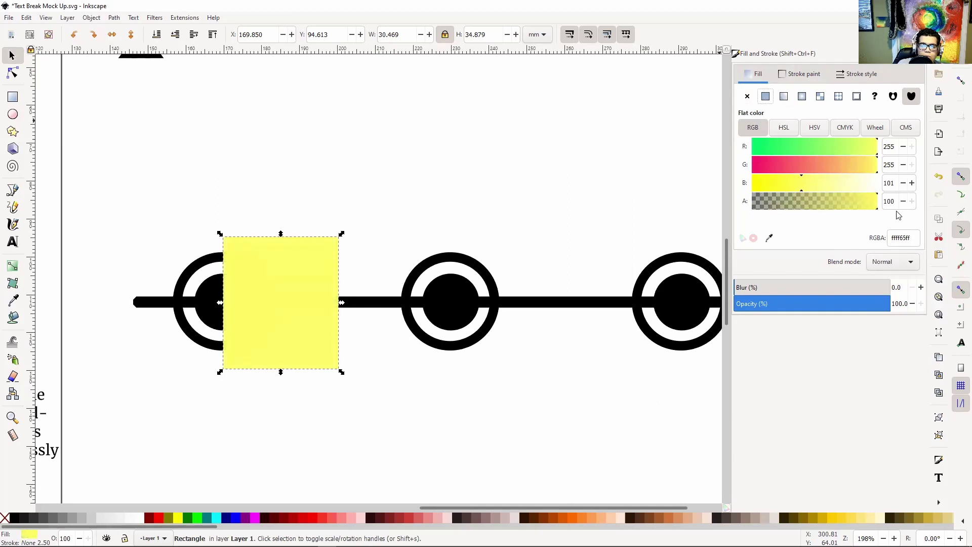
left_click_drag(836, 187, 875, 199)
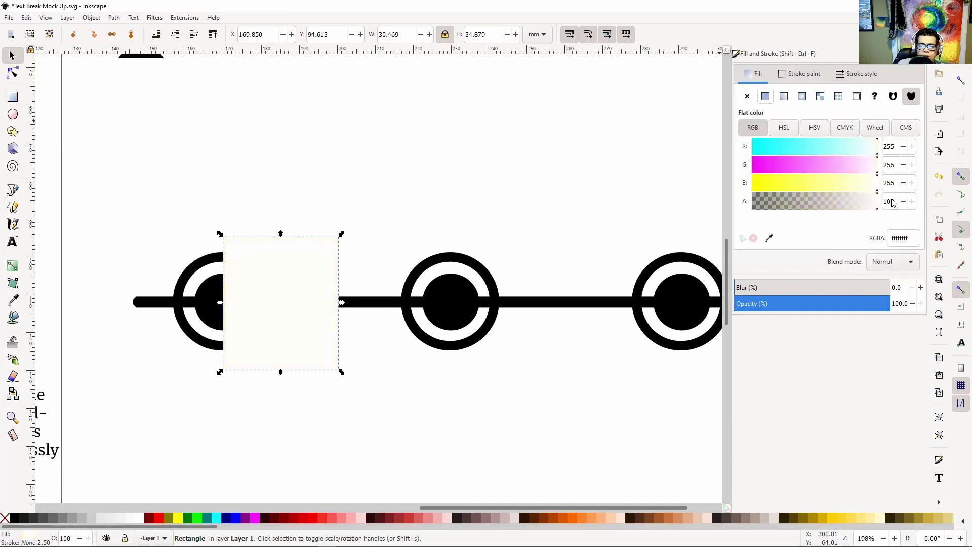
left_click(437, 139)
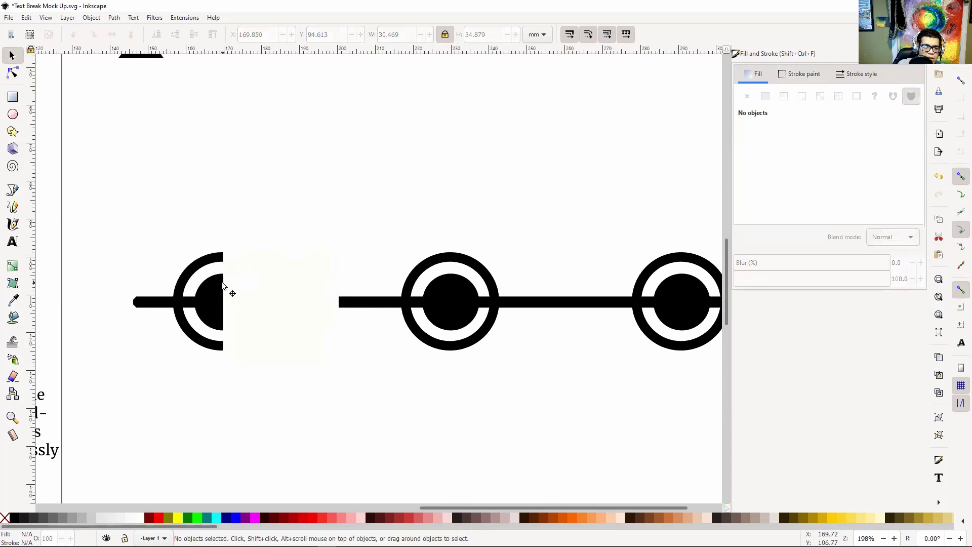
- Nudge the white rectangle slightly and lower it in the stacking order to just above the line, beneath the leftmost ring and its solid circle
left_click(262, 292)
mouse_move(262, 292)
left_mouse_down()
mouse_move(316, 257)
mouse_move(256, 286)
mouse_move(268, 287)
left_mouse_up()
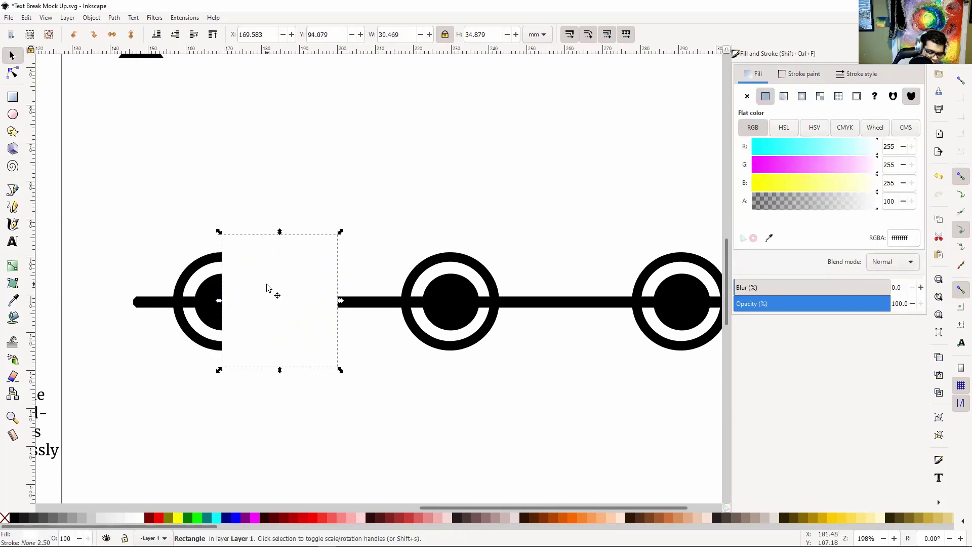
key("Page_Down")
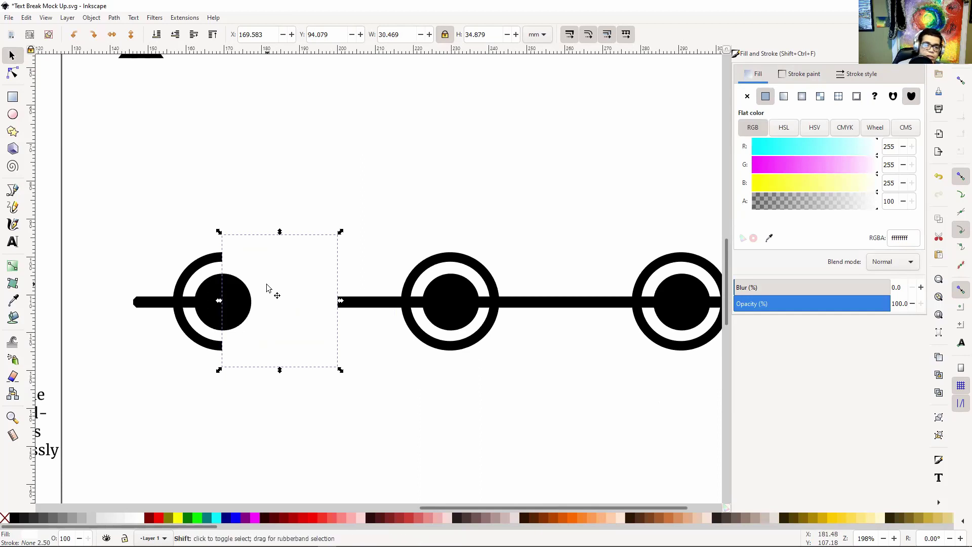
key("Page_Down")
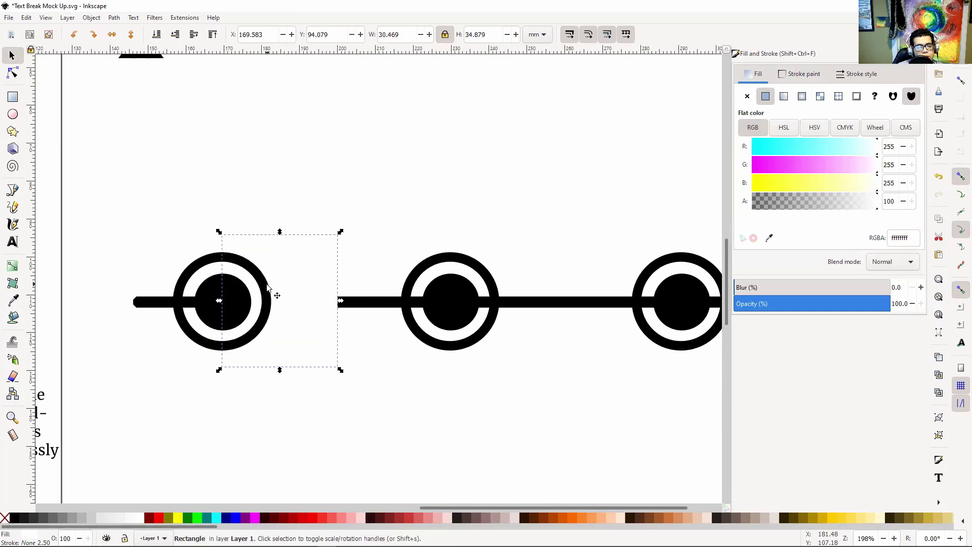
key("Page_Down")
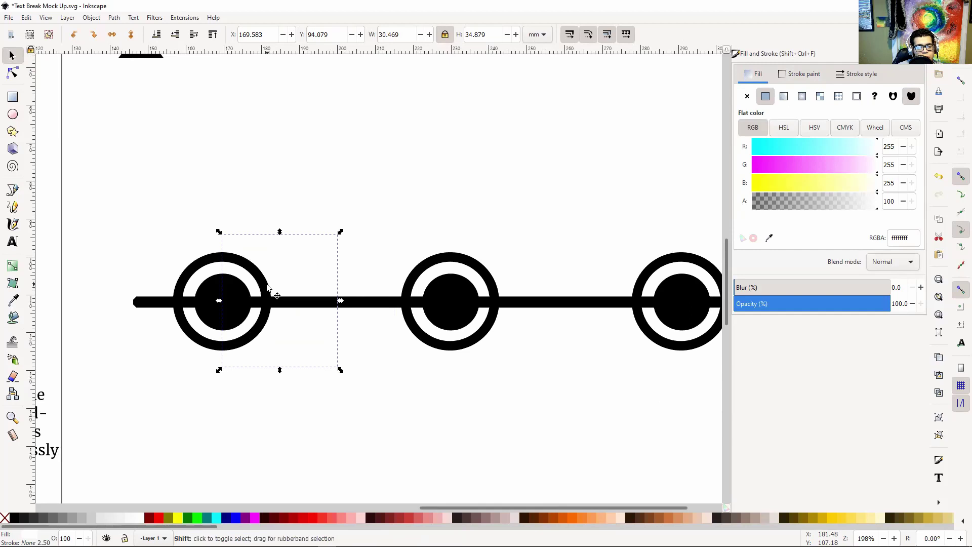
key("Page_Up")
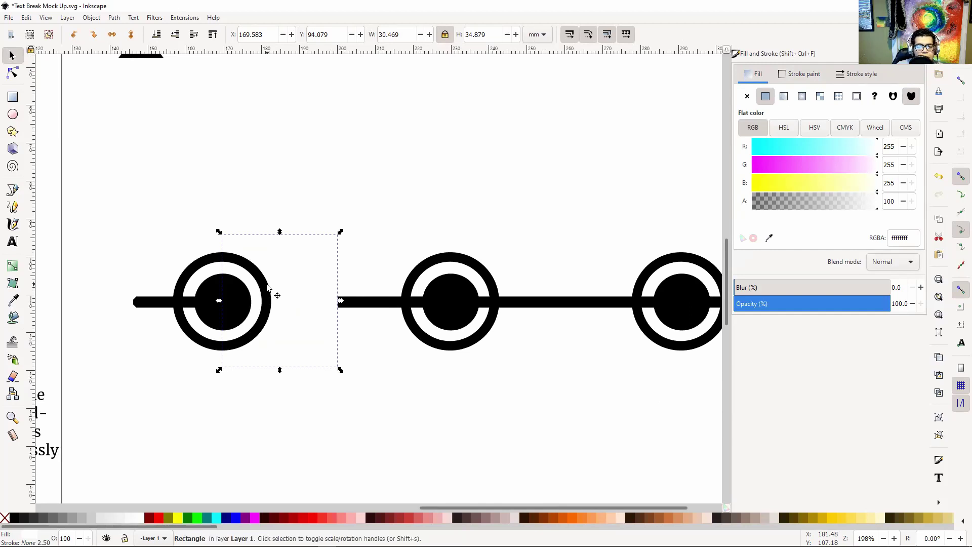
- Move the white rectangle off the leftmost ring to the empty area above the line, and check the ring and line by selecting each
left_click_drag(315, 256, 459, 144)
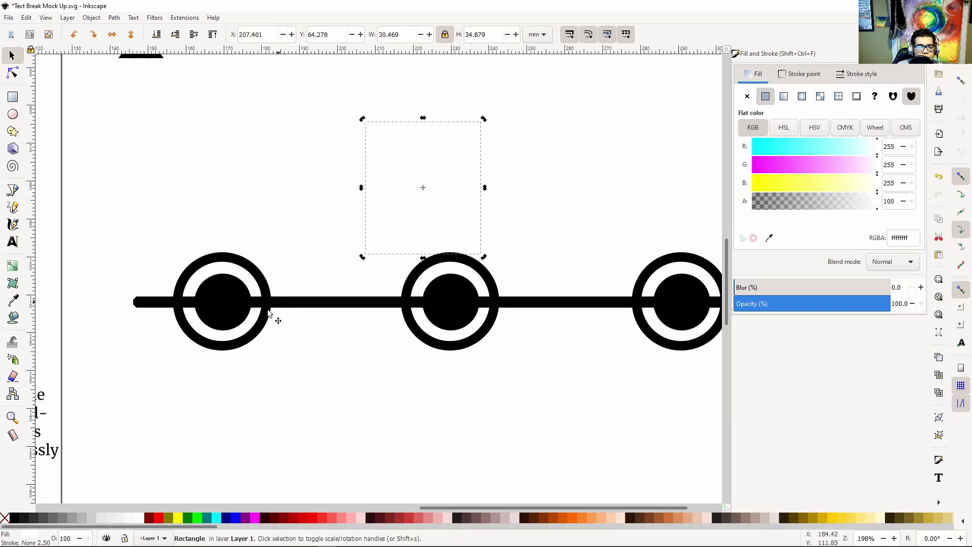
left_click(182, 298)
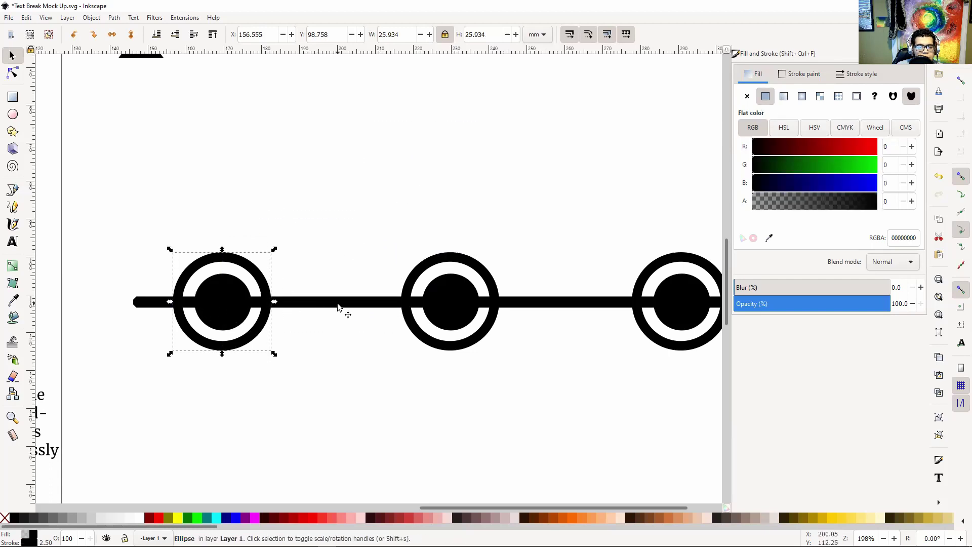
left_click(311, 305)
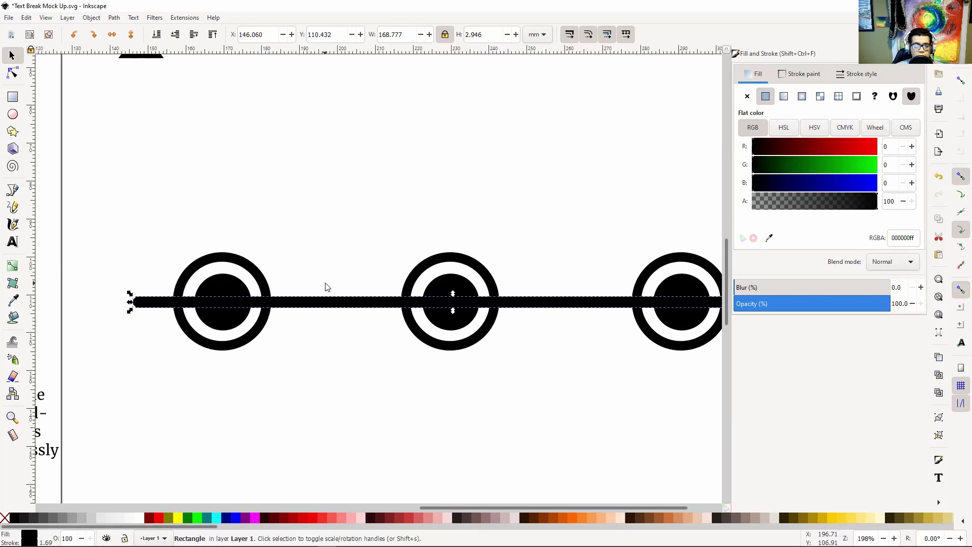
left_click(349, 254)
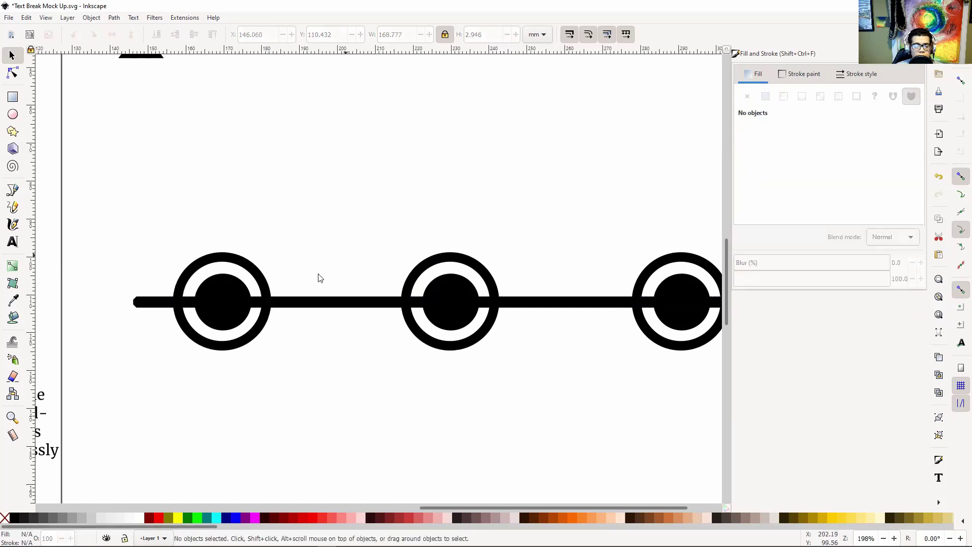
- Fill the leftmost ring with opaque white, using 100 lightness and 100 alpha, to hide the line behind it
left_click(250, 287)
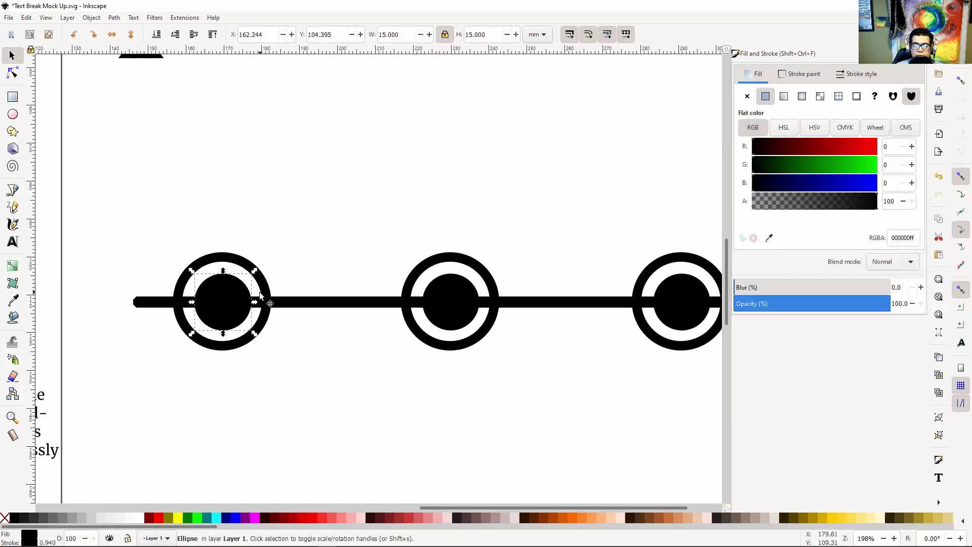
left_click(234, 348)
left_click_drag(813, 209, 948, 223)
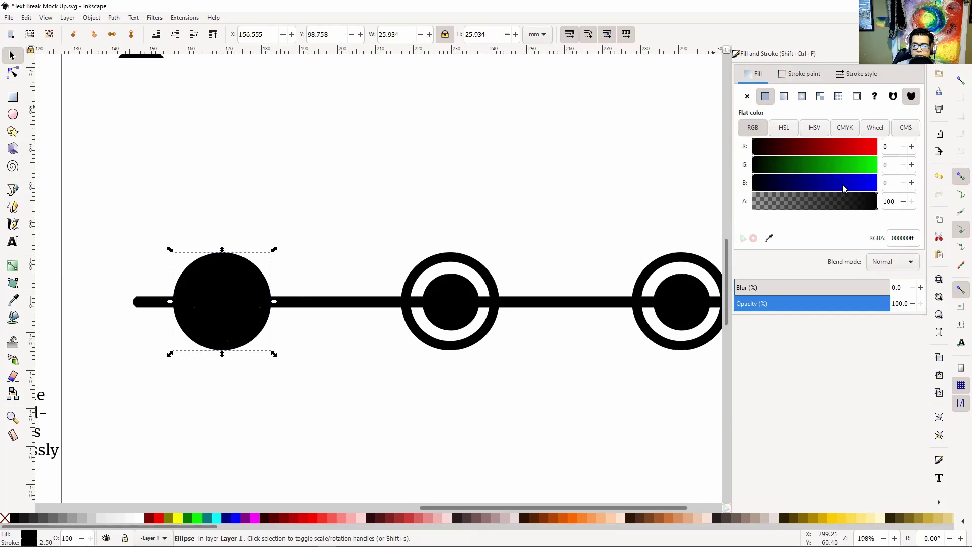
left_click(784, 127)
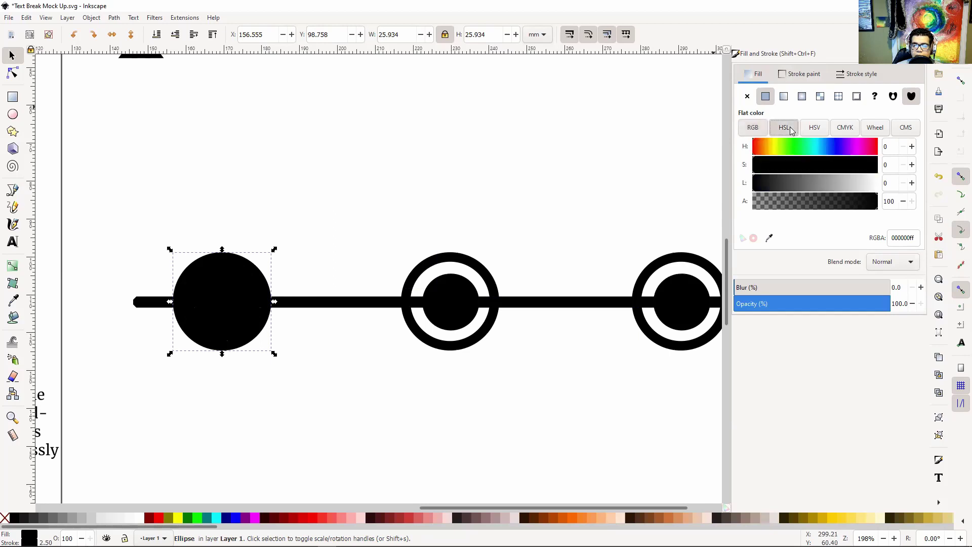
left_click_drag(831, 183, 916, 205)
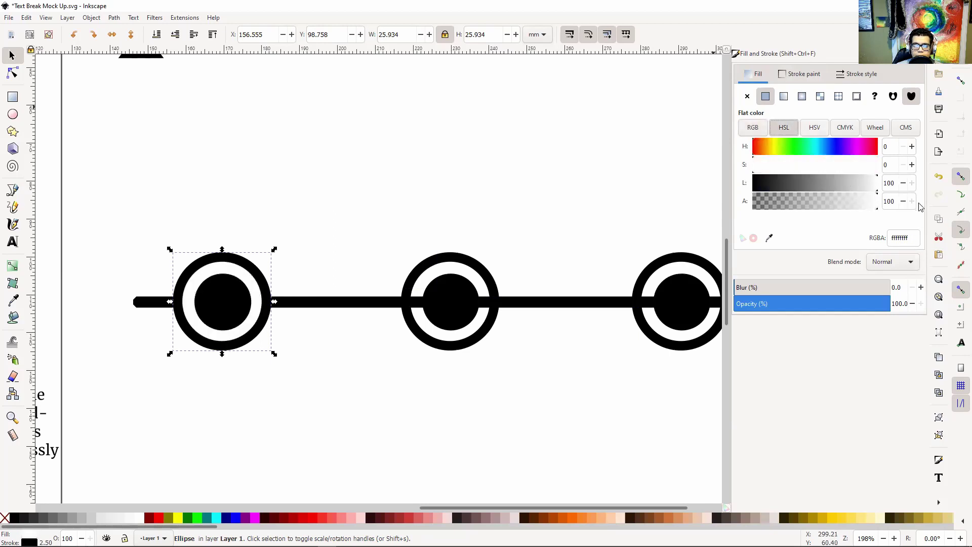
- Fill the middle ring with opaque white, using 100 lightness and 100 alpha
left_click(459, 261)
left_click_drag(488, 217, 365, 196)
left_click_drag(810, 204, 958, 222)
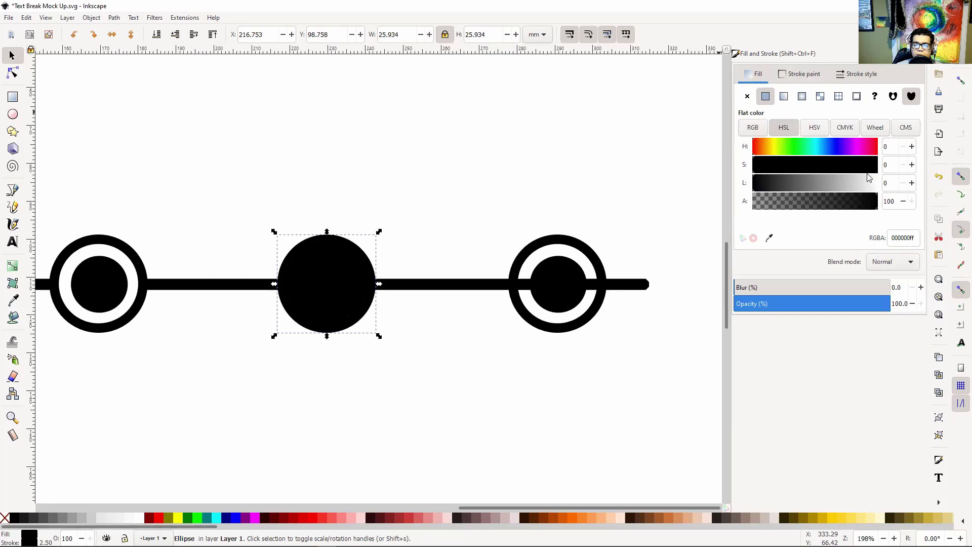
left_click_drag(845, 181, 902, 202)
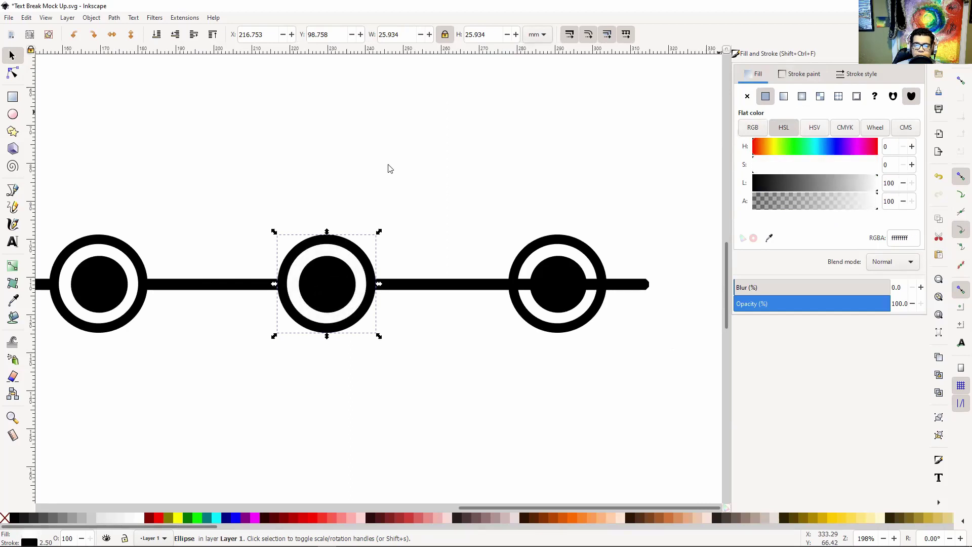
- Fill the rightmost ring with opaque white to match the other two, and deselect it
left_click(527, 269)
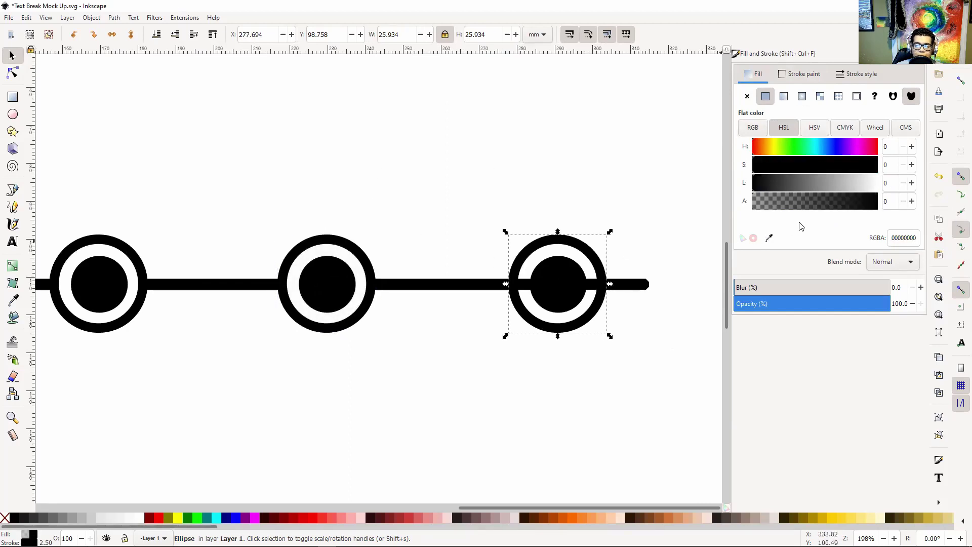
left_click_drag(840, 209, 895, 225)
left_click_drag(851, 191, 884, 193)
left_click(480, 157)
- Examine the whole ornament from a distance and up close to judge the white-filled rings
left_click_drag(501, 217, 475, 236)
key("minus")
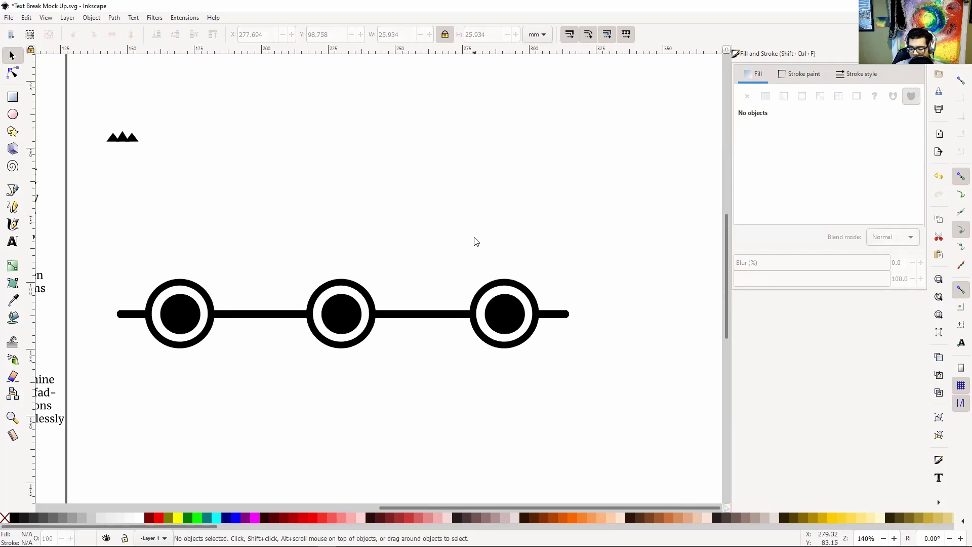
key("minus")
key("minus")
left_click_drag(477, 186, 444, 178)
key("plus")
key("plus")
key("plus")
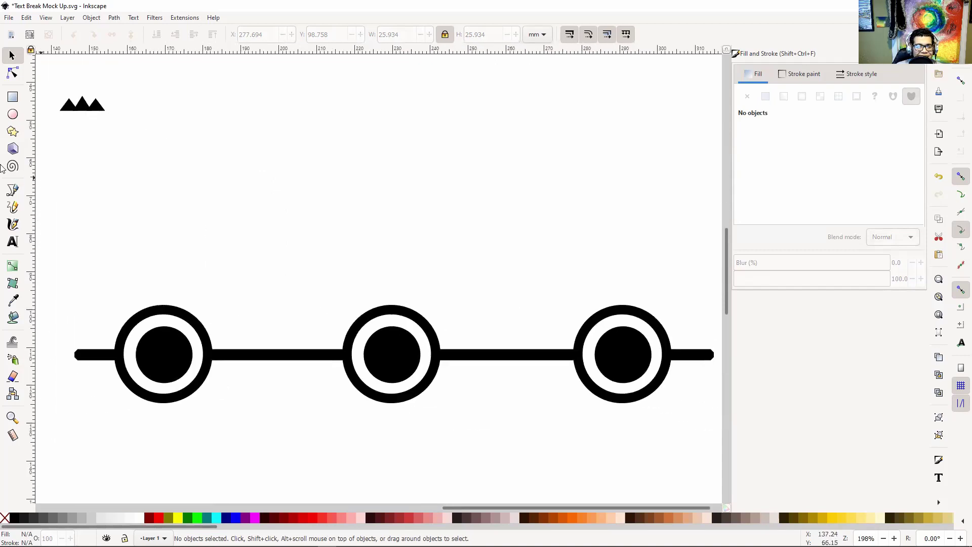
- Draw a white rectangle about 32.3 mm wide and 35.5 mm high and place it over the right half of the leftmost ring
left_click(12, 97)
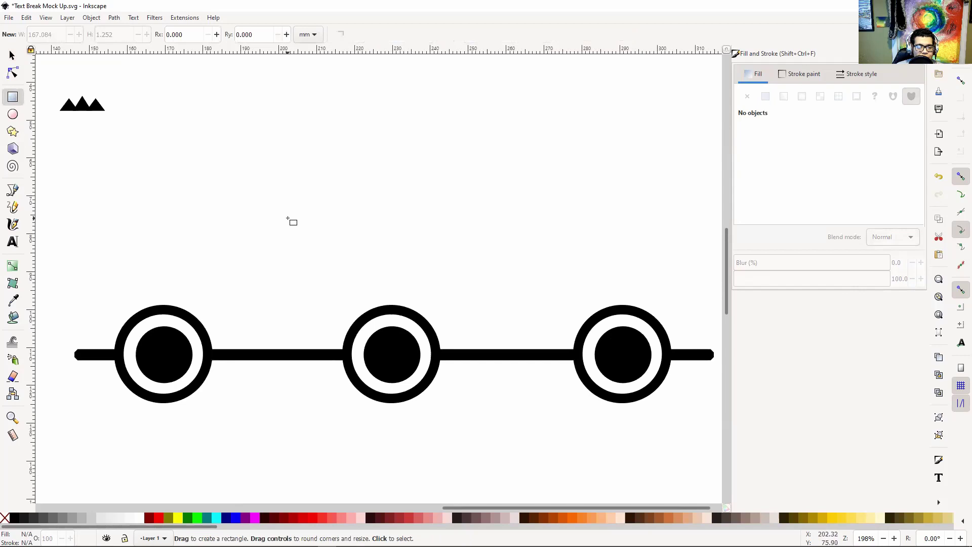
left_click_drag(273, 155, 395, 291)
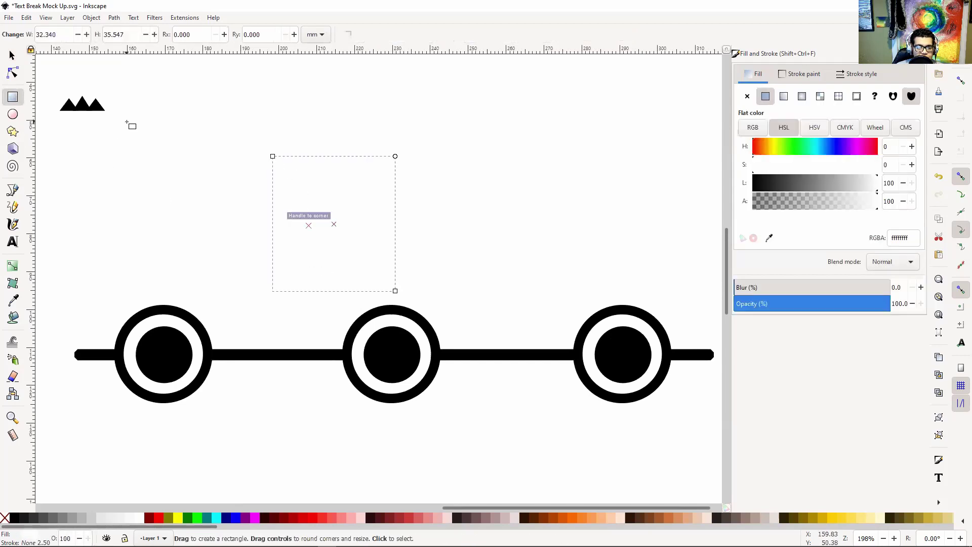
left_click(12, 54)
left_click_drag(337, 238, 227, 366)
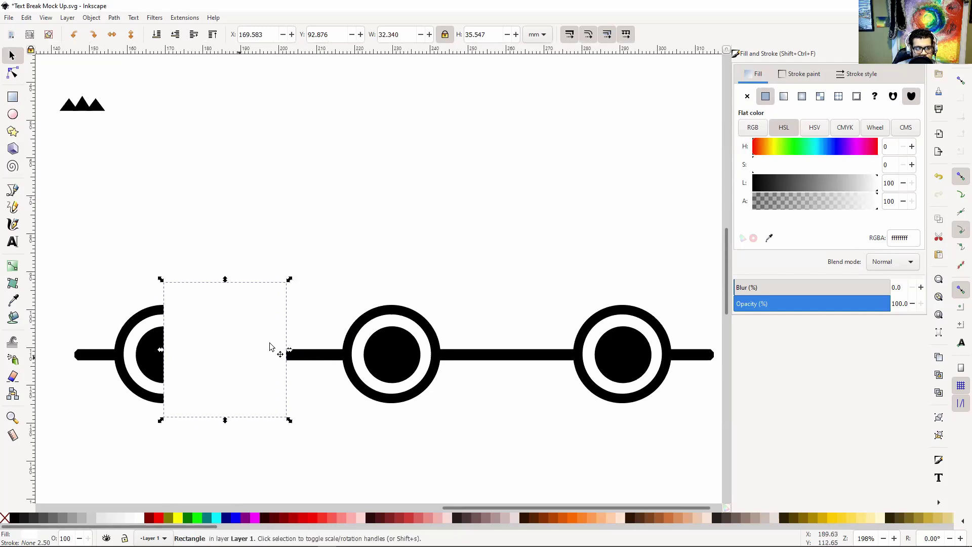
- Rotate the new white rectangle 45° and move it so its edge cuts diagonally across the leftmost ring and solid circle
left_click(174, 291)
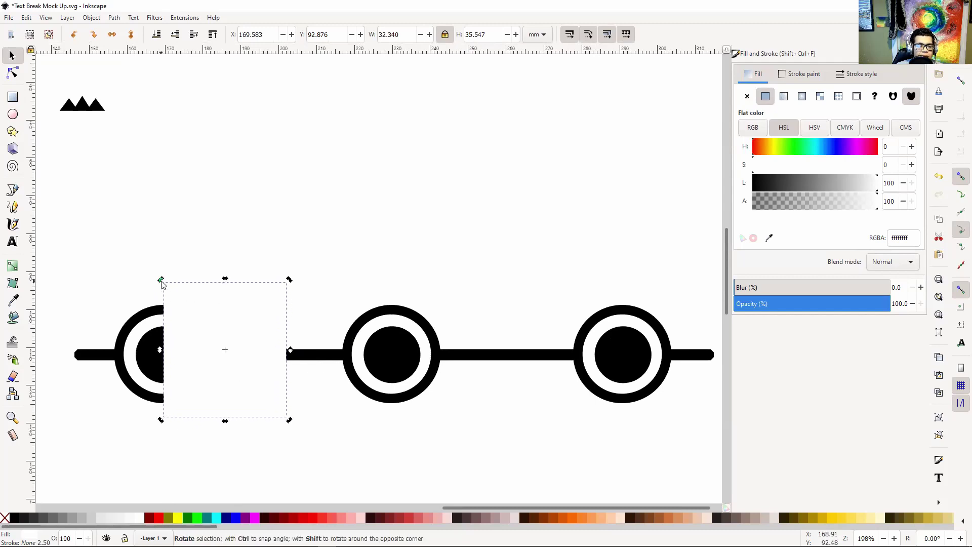
mouse_move(161, 279)
left_mouse_down()
mouse_move(212, 300)
mouse_move(170, 287)
left_mouse_up()
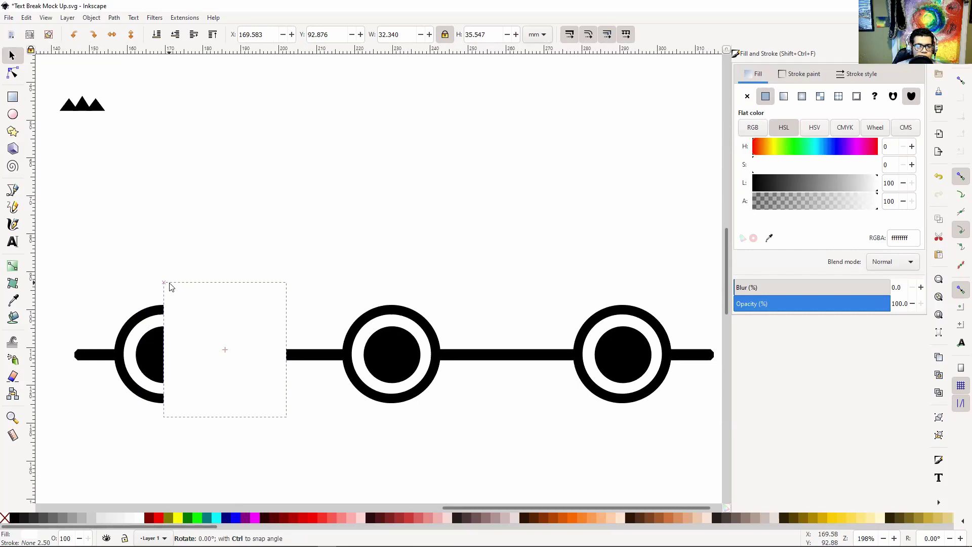
left_click_drag(170, 287, 222, 297)
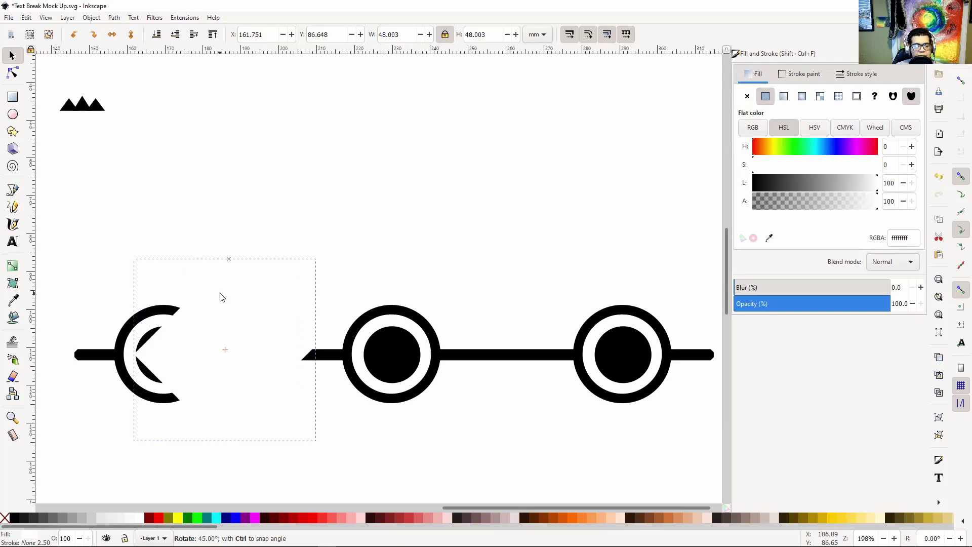
left_click_drag(222, 297, 228, 302)
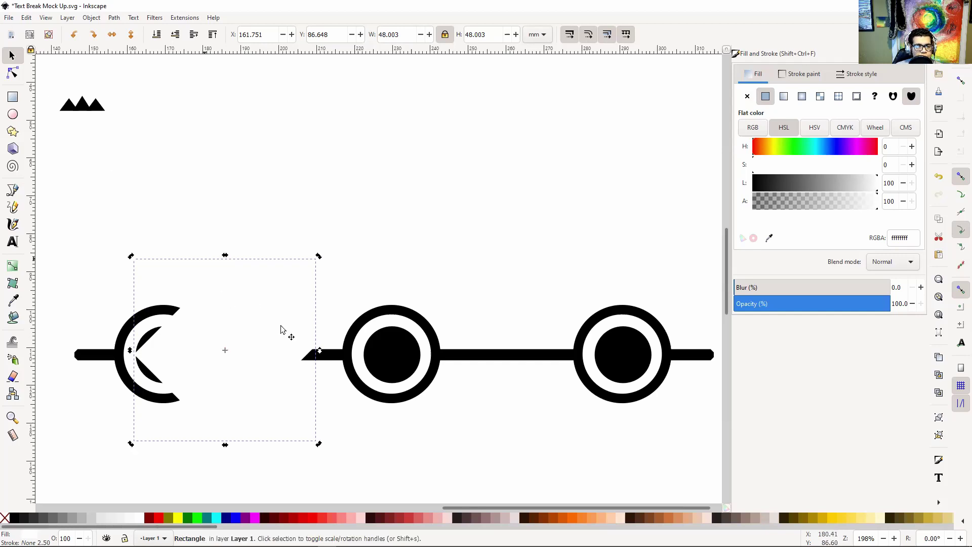
key("ctrl+z")
left_click_drag(245, 320, 219, 368)
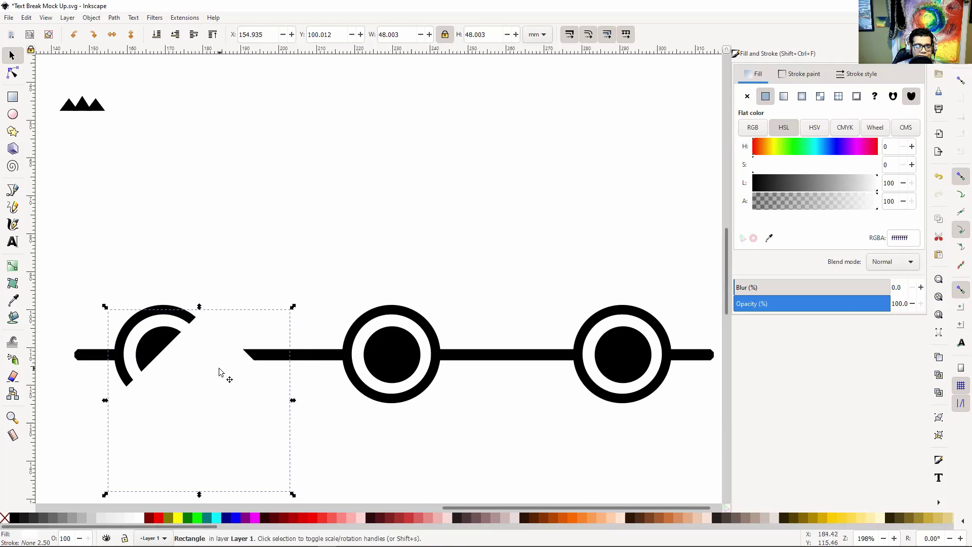
- Raise the horizontal line to the front, above the rotated white rectangle covering the leftmost ring
left_click(354, 252)
scroll(248, 304, "down", 2)
scroll(248, 303, "left", 4)
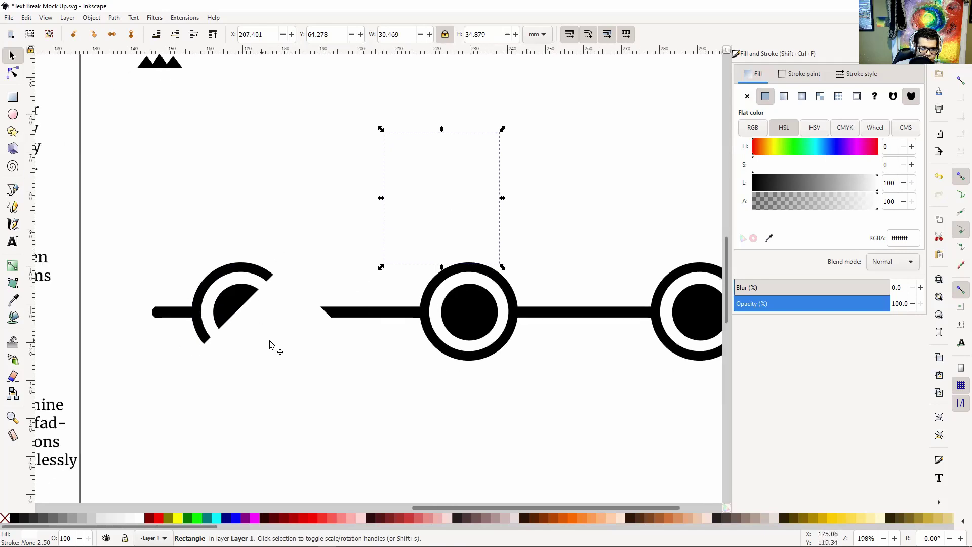
left_click(373, 313)
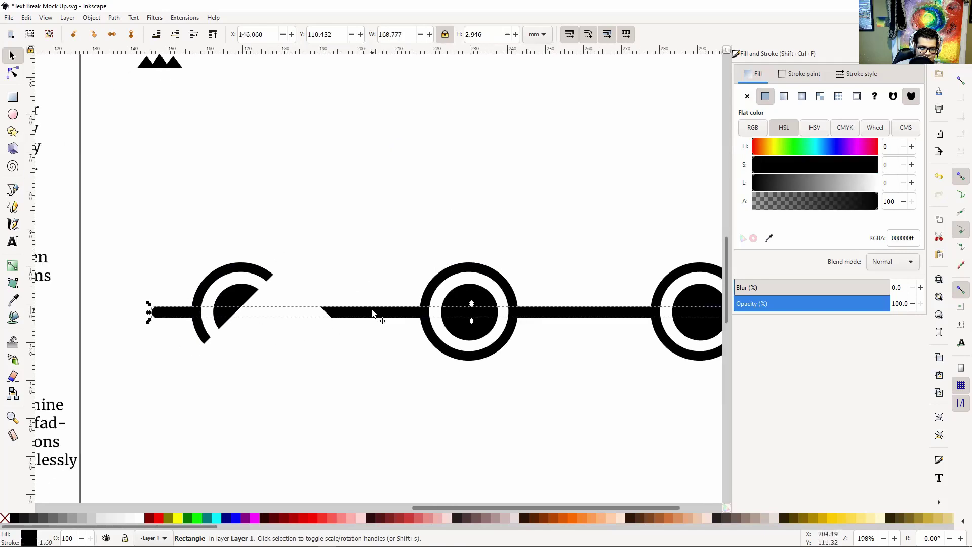
key("shift")
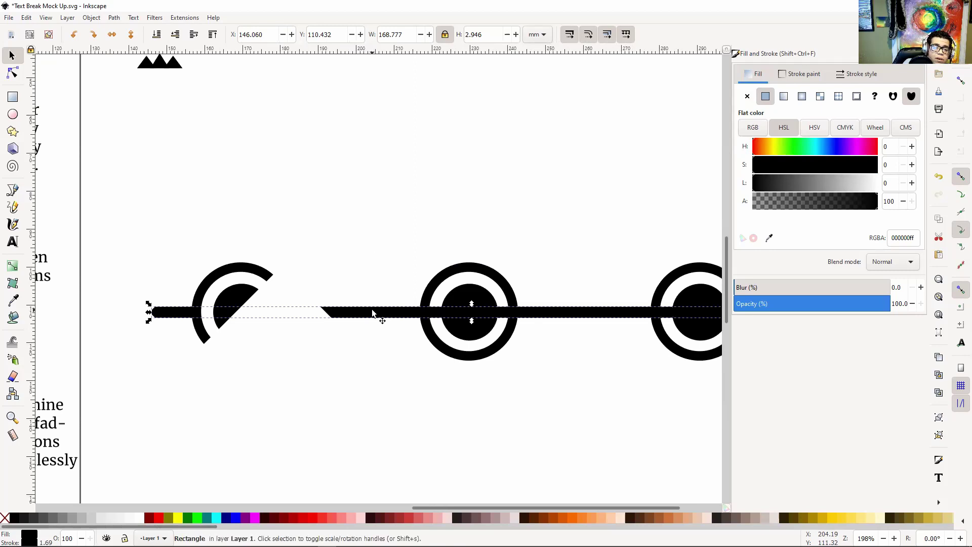
key("Home")
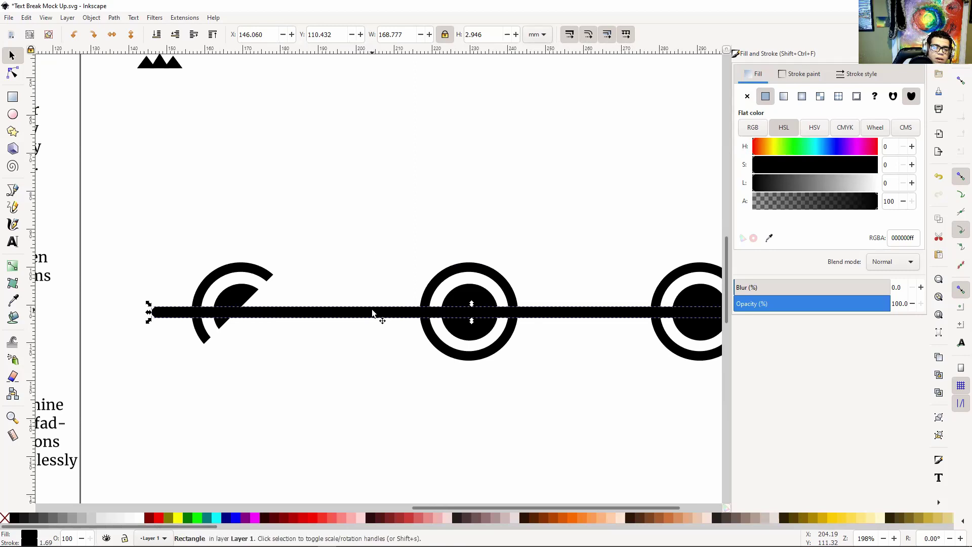
left_click(230, 274)
key("Page_Up")
key("Page_Up")
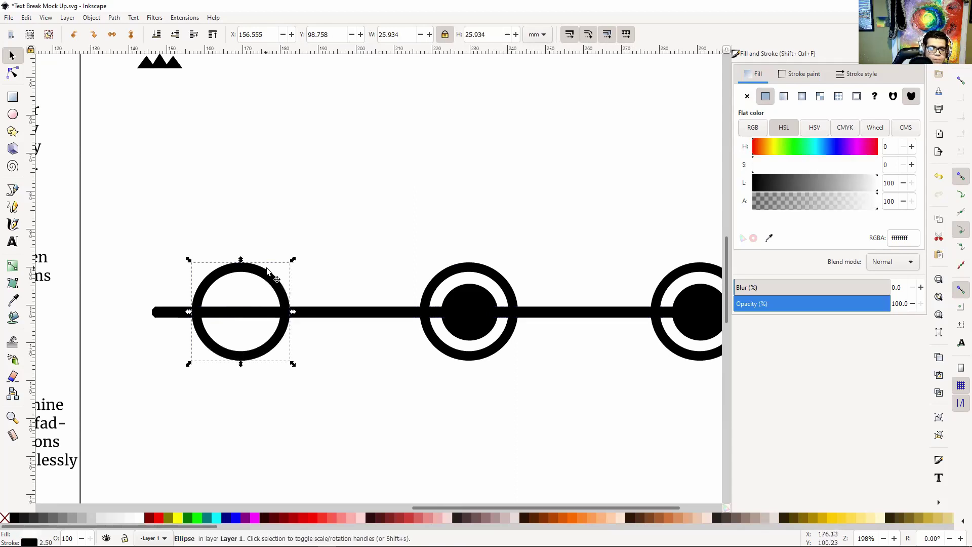
left_click(246, 302, "alt")
key("ctrl+z")
key("ctrl+z")
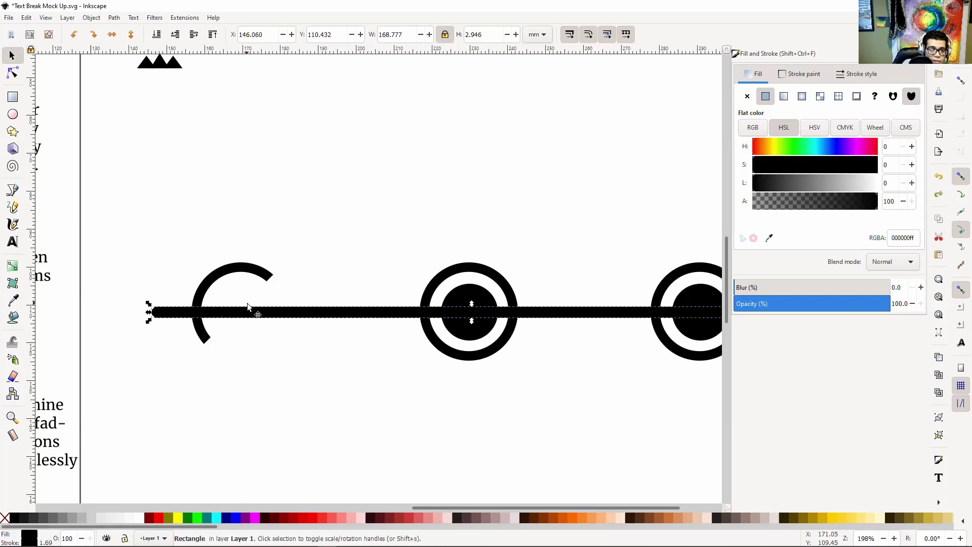
- Raise the leftmost solid circle above the rotated white rectangle and deselect it
left_click(227, 303)
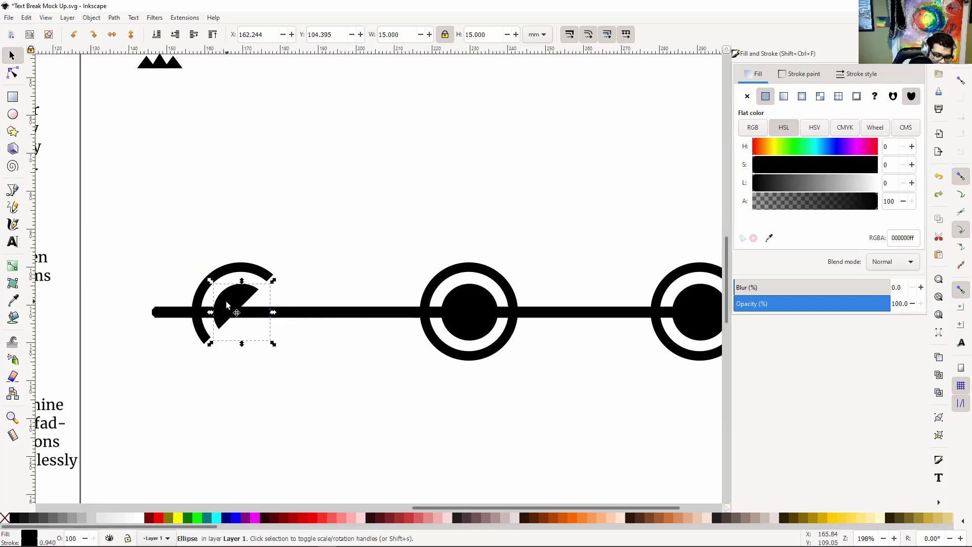
key("Page_Up")
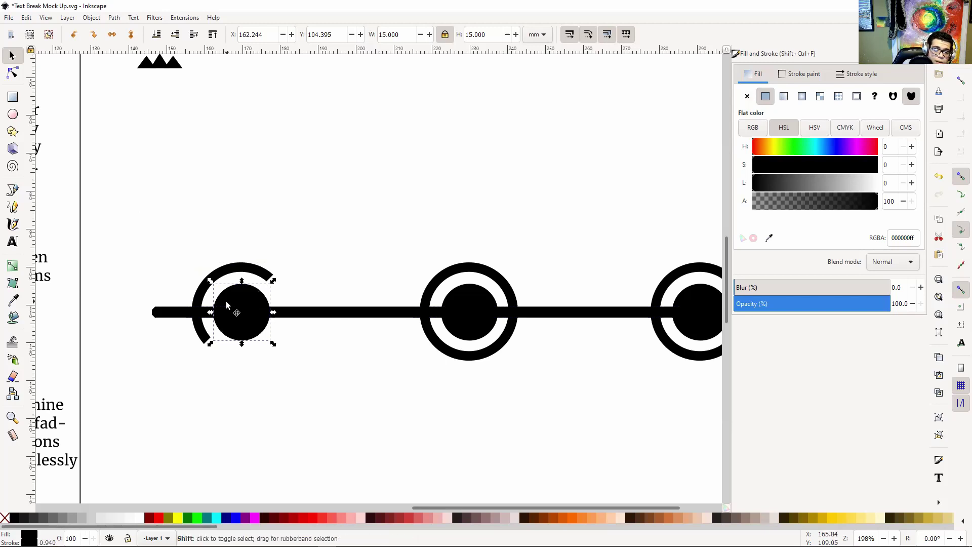
left_click(340, 190)
left_click_drag(344, 190, 291, 185)
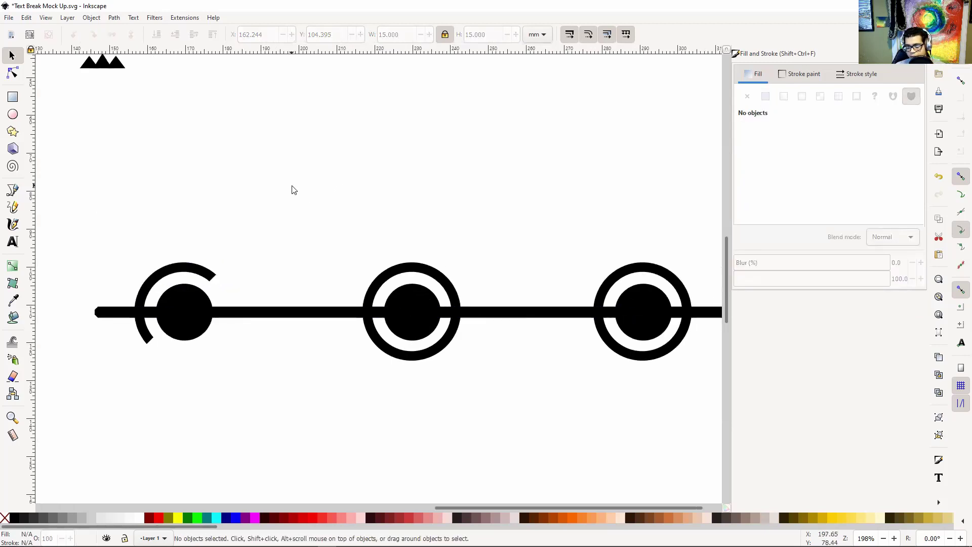
- Duplicate the rotated white rectangle and place the copy so its edge cuts diagonally across the rightmost ring, mirroring the leftmost one
key("minus")
key("minus")
left_click_drag(360, 228, 305, 274)
key("plus")
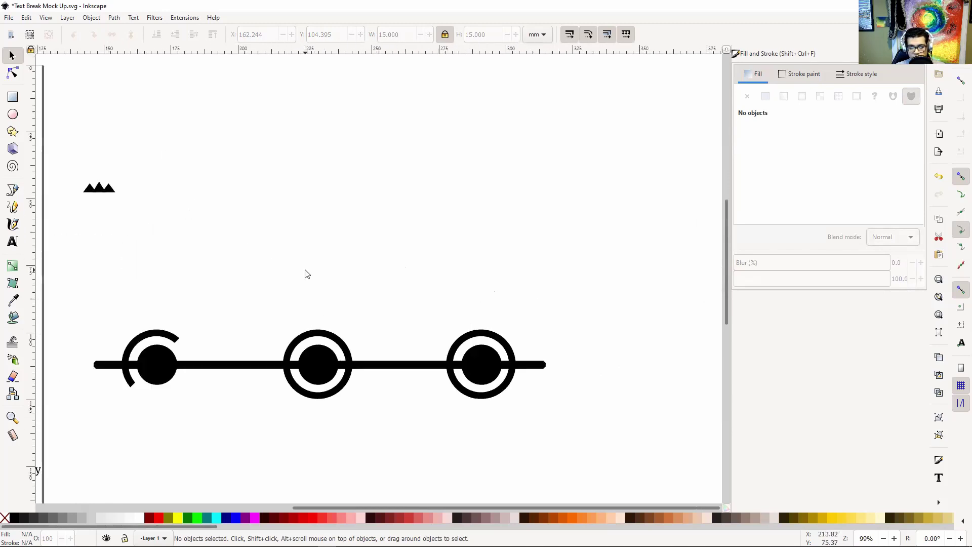
left_click(356, 243)
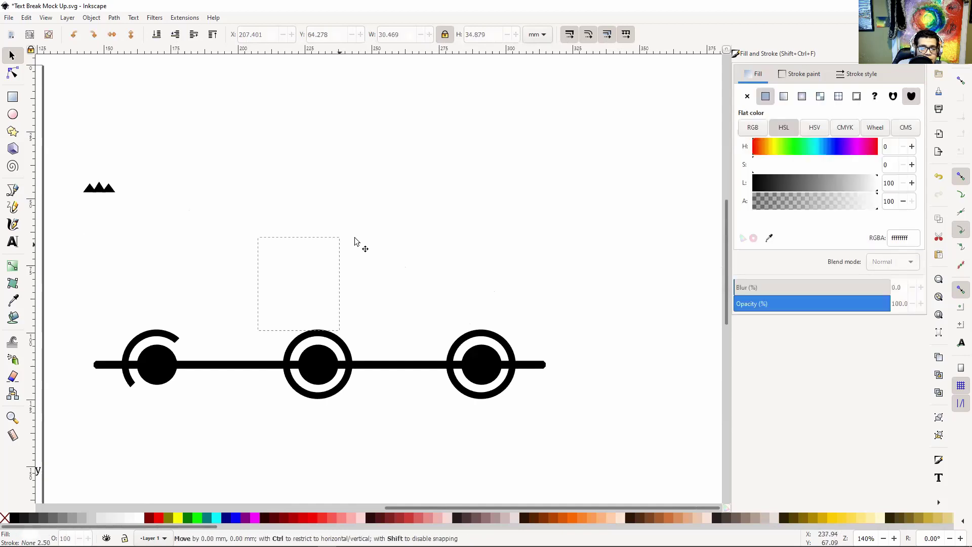
left_click(188, 364)
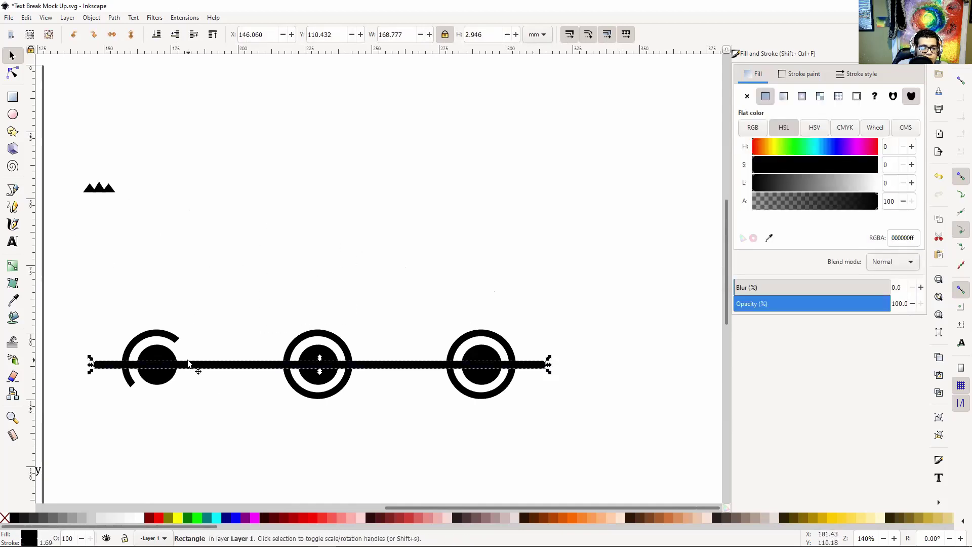
left_click(193, 348)
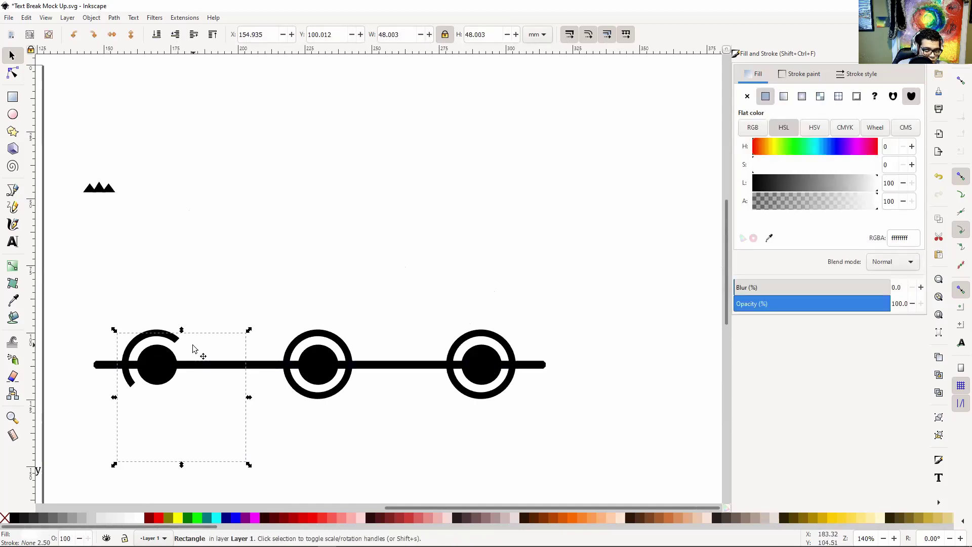
left_click(347, 243)
left_click(552, 184)
left_click(486, 192)
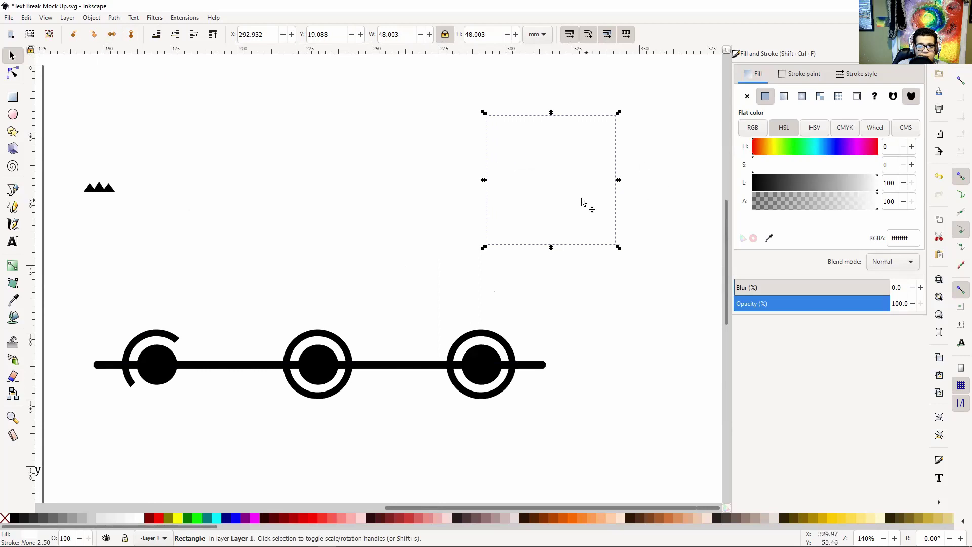
left_click_drag(565, 189, 459, 405)
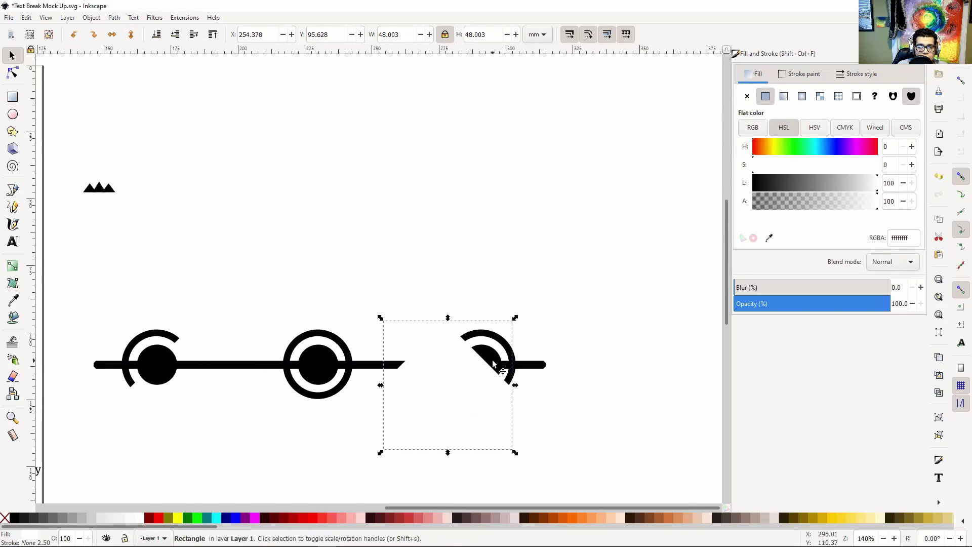
- Bring the rightmost solid circle in front of the rotated white rectangle and deselect it
left_click(493, 363, "alt")
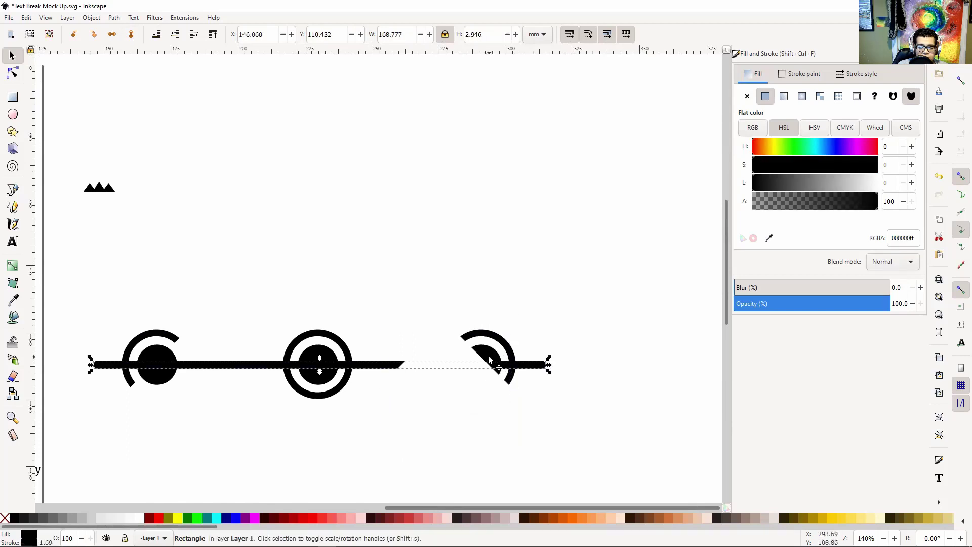
left_click(489, 360, "alt")
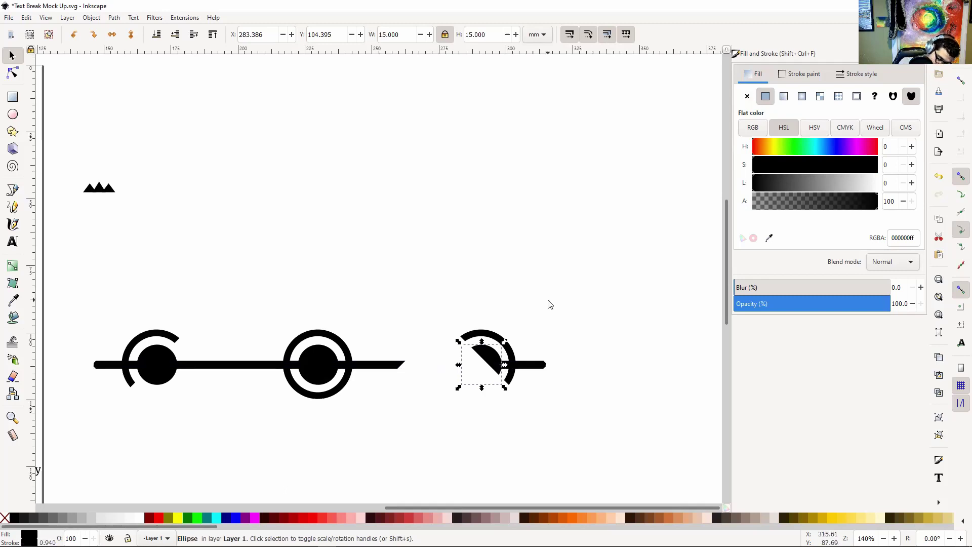
key("Home")
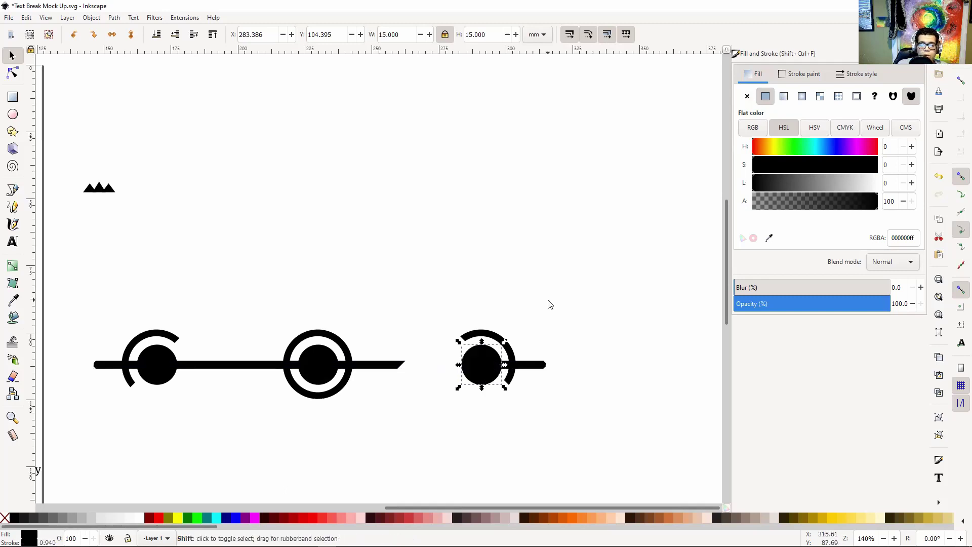
key("Escape")
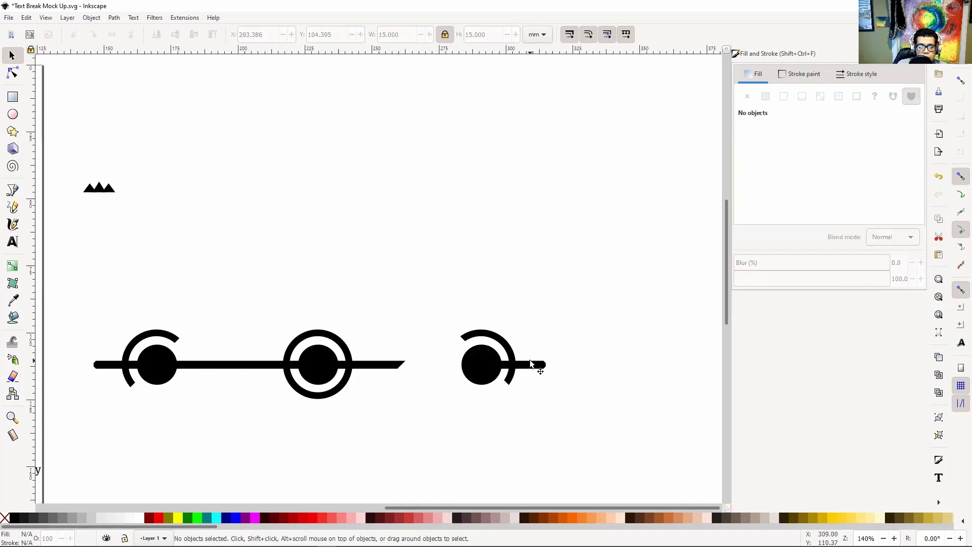
- Bring the horizontal line in front of the white rectangle over the rightmost ring, and clear the selection
left_click(530, 363)
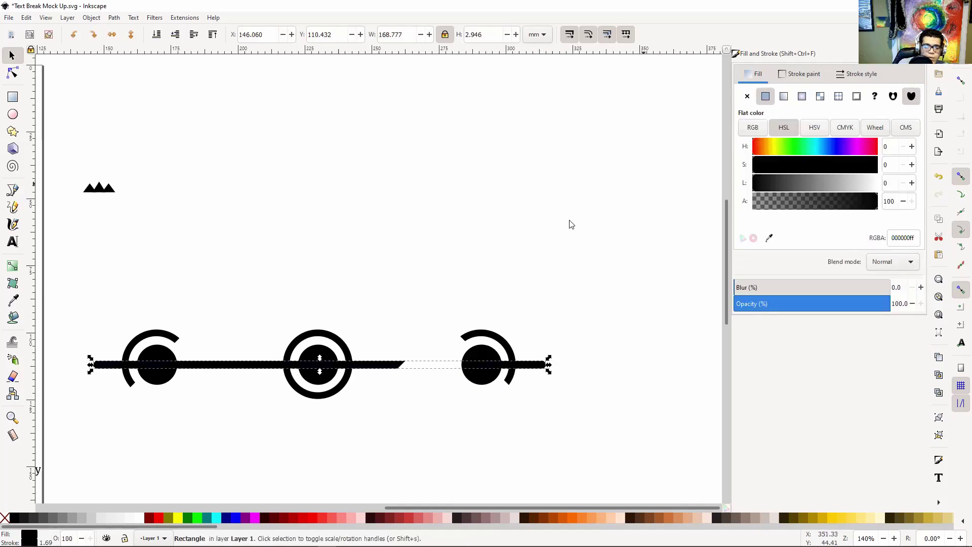
left_click(447, 353)
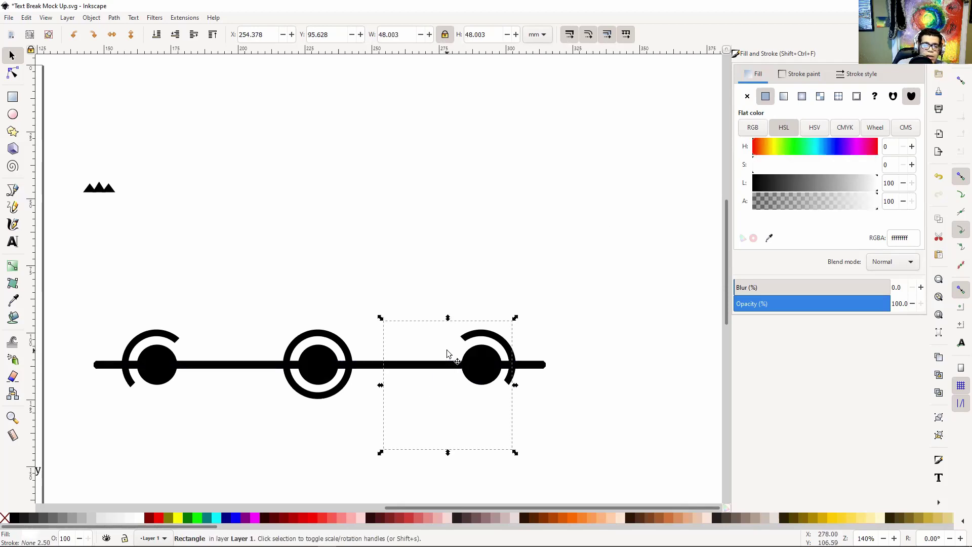
left_click(529, 244)
left_click_drag(439, 286, 451, 169)
left_click_drag(428, 230, 404, 289)
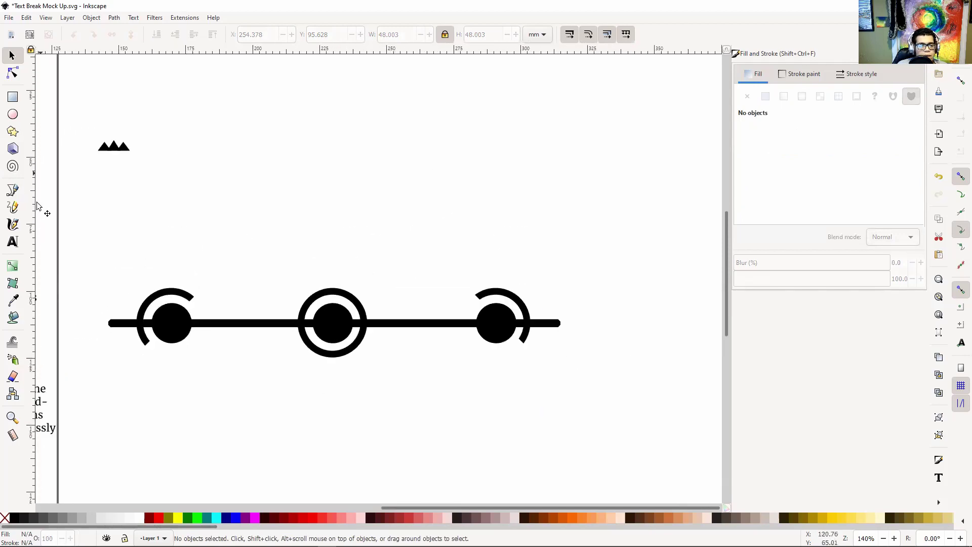
- Draw a tall white rectangle, narrow it to about 5.8 mm wide by 48.2 mm high, and centre it over the middle ring
left_click(13, 97)
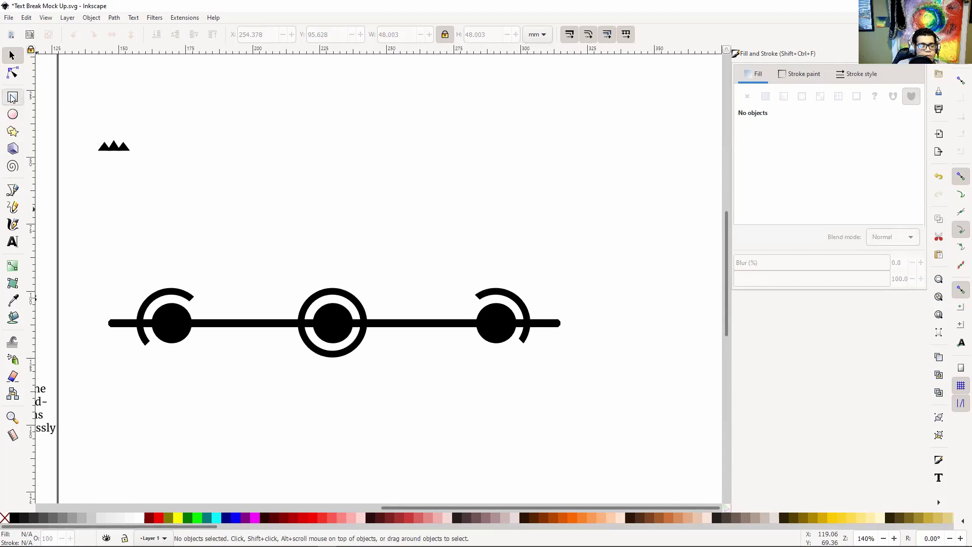
mouse_move(274, 145)
left_mouse_down()
mouse_move(302, 213)
mouse_move(307, 274)
left_mouse_up()
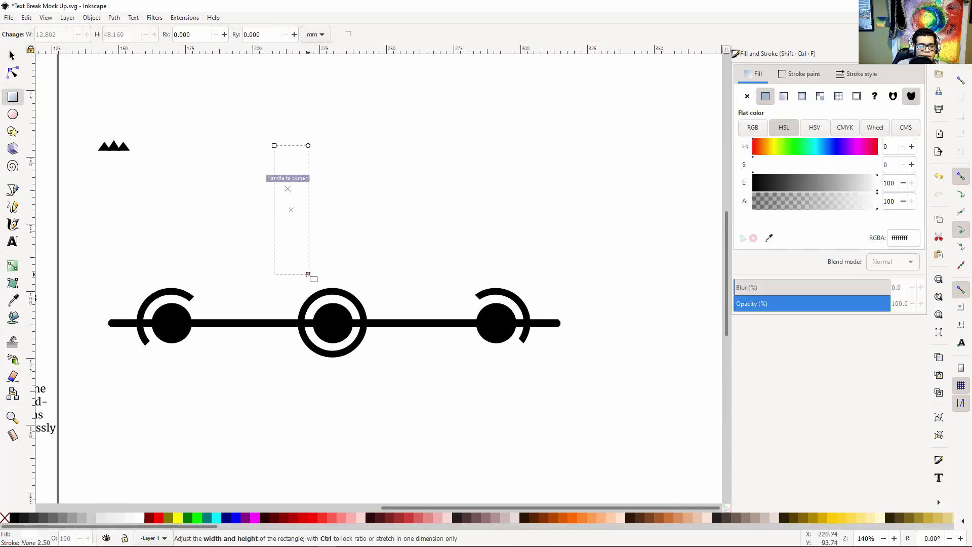
left_click(13, 55)
left_click_drag(300, 215, 334, 325)
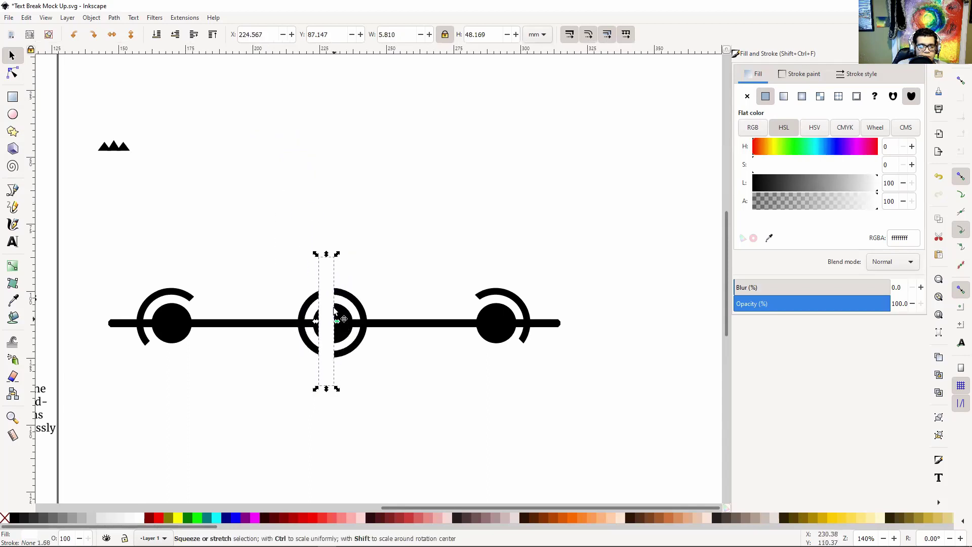
left_click_drag(324, 281, 336, 280)
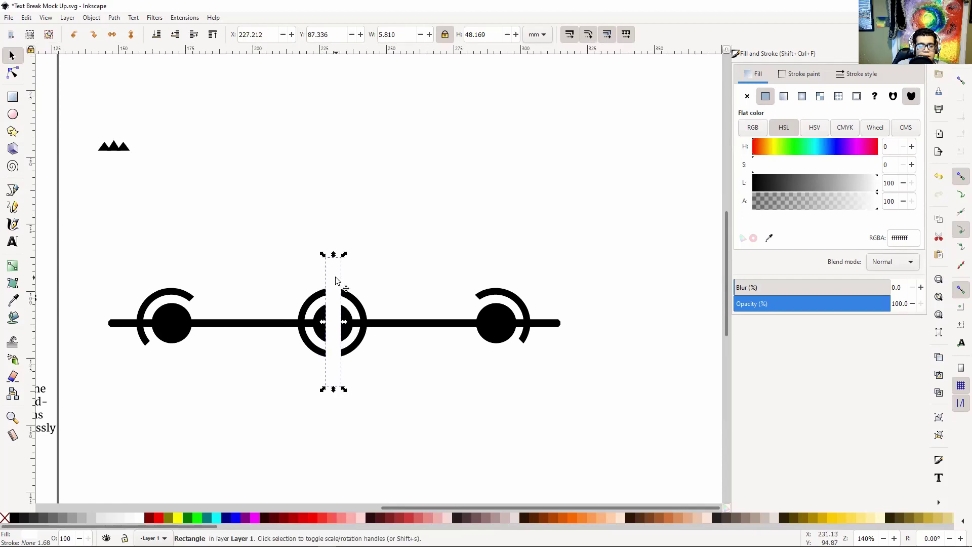
left_click(485, 221)
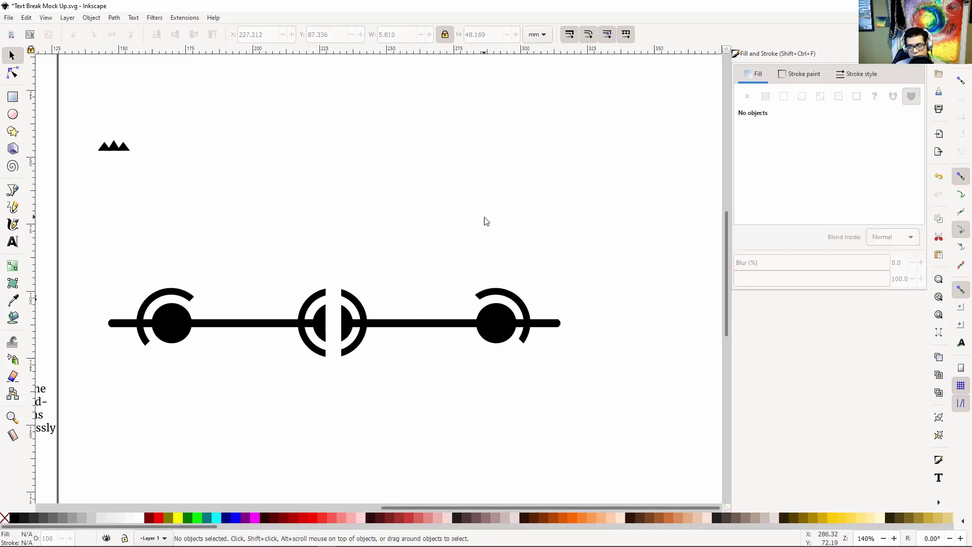
- Raise the middle solid circle in front of the narrow white rectangle
key("plus")
key("plus")
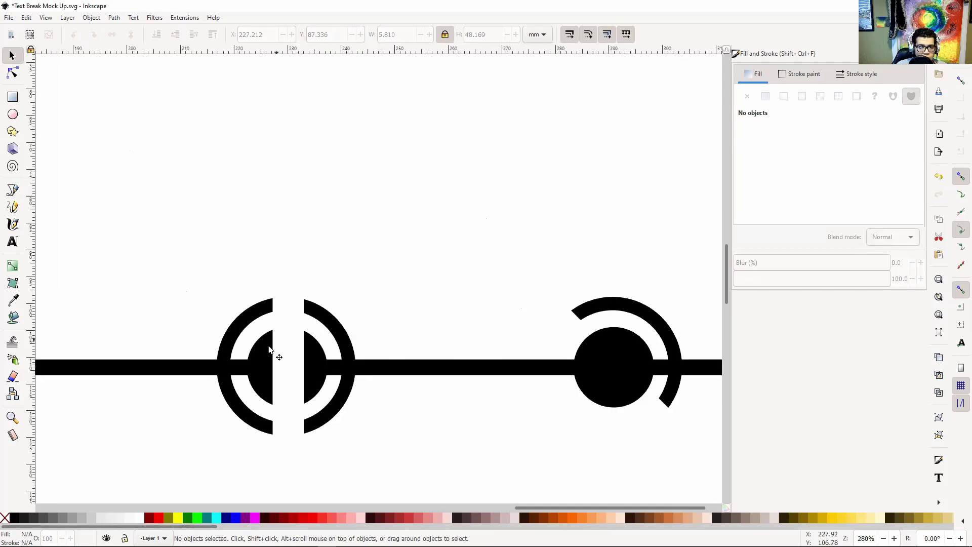
left_click(269, 349)
left_click(260, 348)
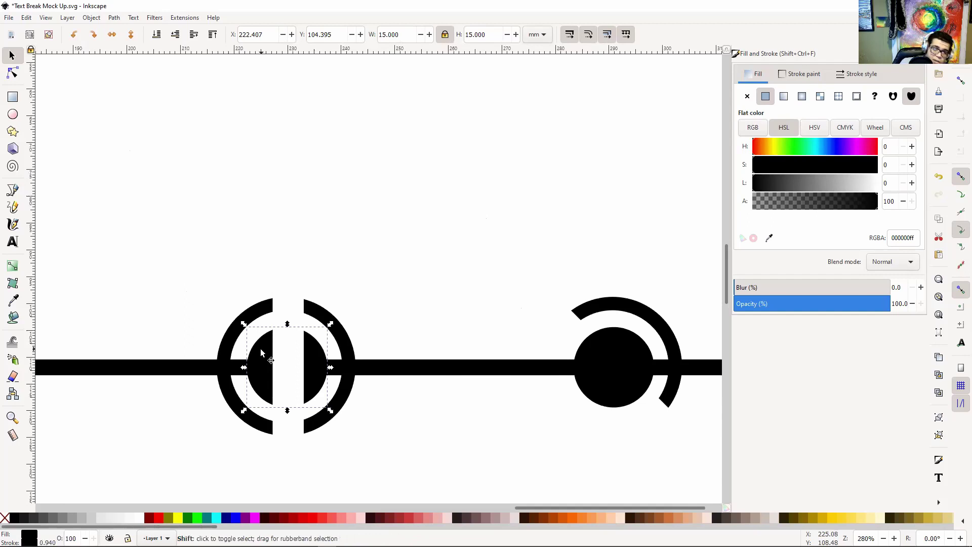
key("Page_Up")
left_click(360, 192)
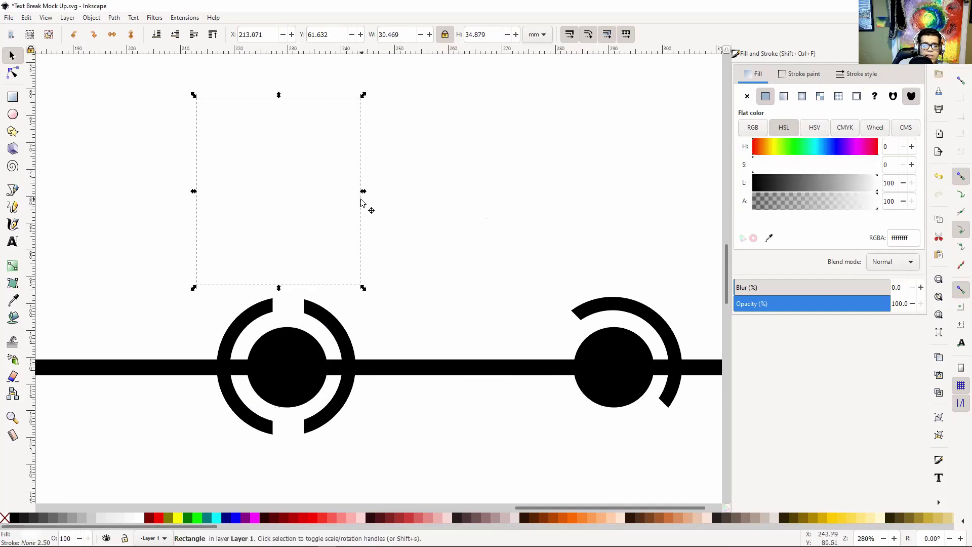
- Examine the whole ornament up close and from a distance beside the text page
left_click_drag(445, 238, 521, 212)
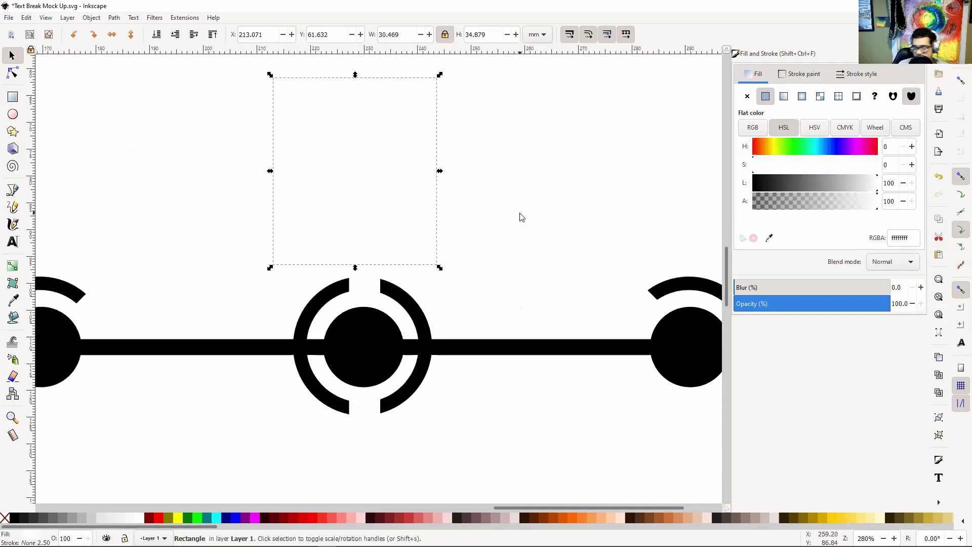
key("minus")
key("minus")
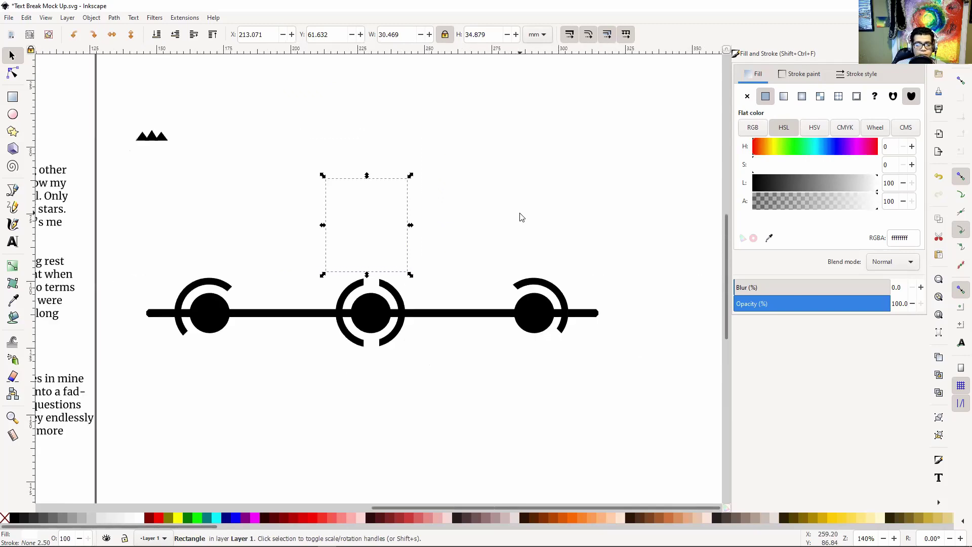
left_click_drag(522, 217, 513, 314)
key("minus")
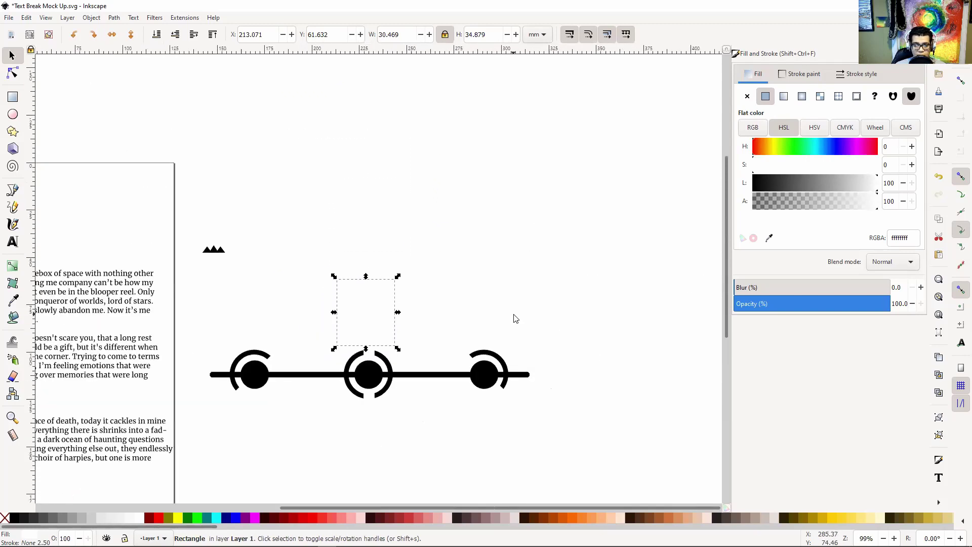
key("minus")
key("minus")
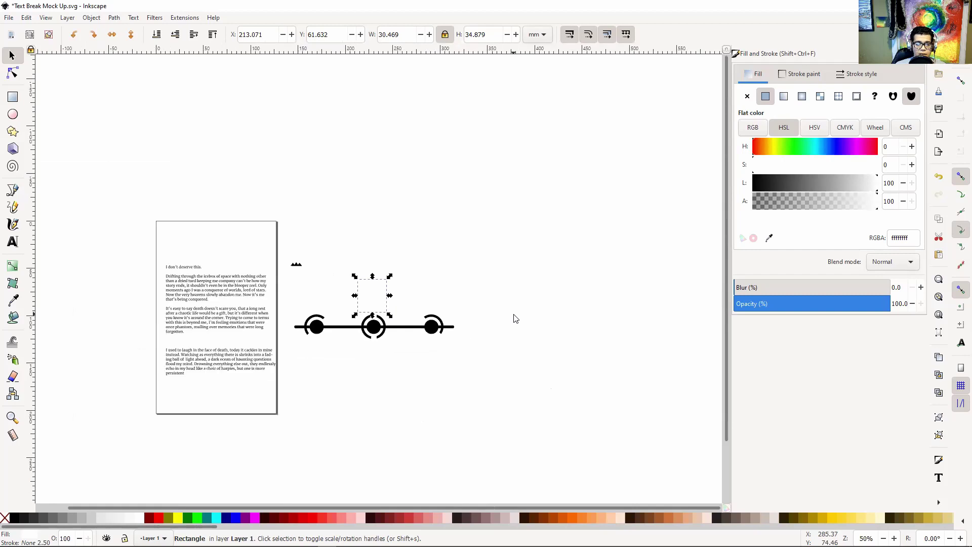
key("plus")
key("plus")
key("plus")
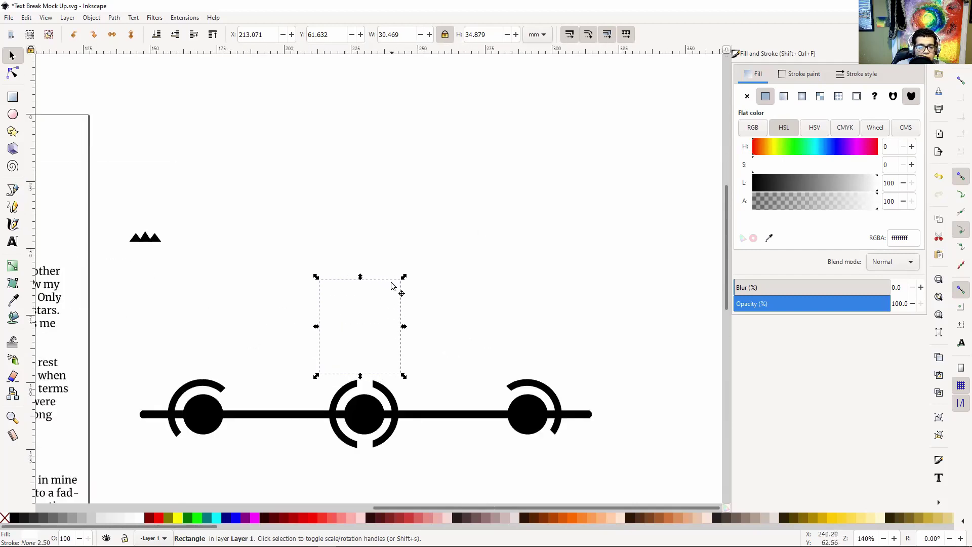
- Move the spare white rectangle above the ornament away to about X 268 mm, Y 6 mm, and clear the selection
left_click_drag(374, 299, 512, 160)
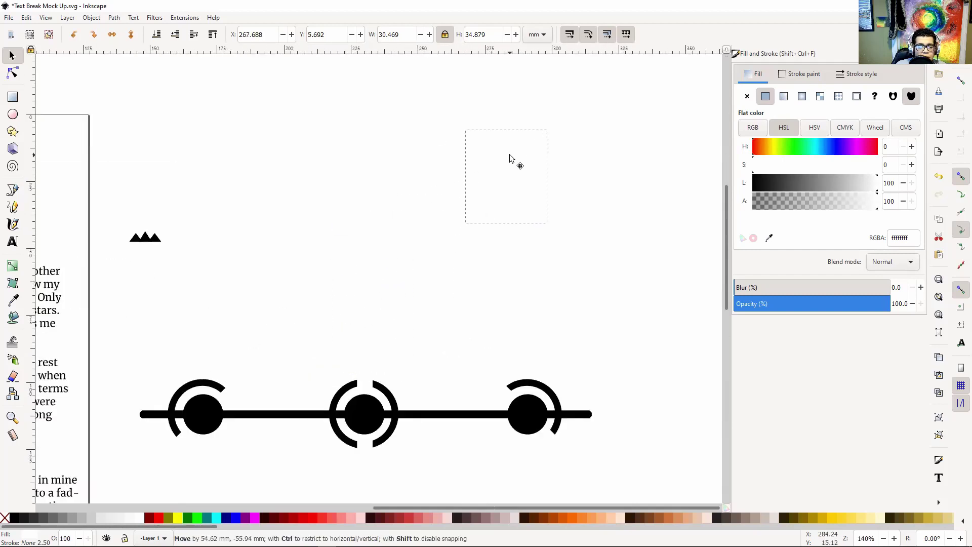
left_click(434, 275)
scroll(431, 253, "down", 3)
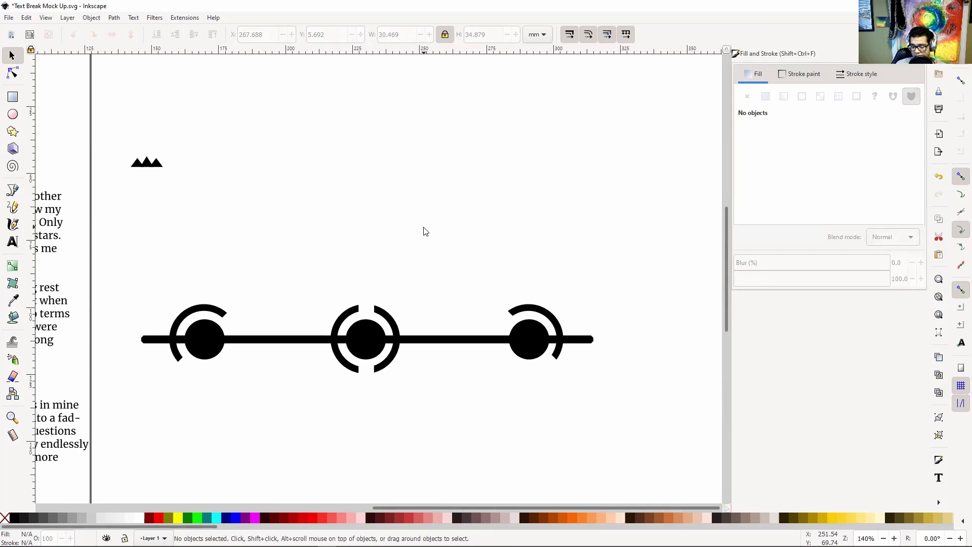
- Inspect the ornament's middle ring and gaps up close, and the full ornament next to the text page
key("minus")
key("minus")
key("plus")
key("plus")
key("plus")
key("plus")
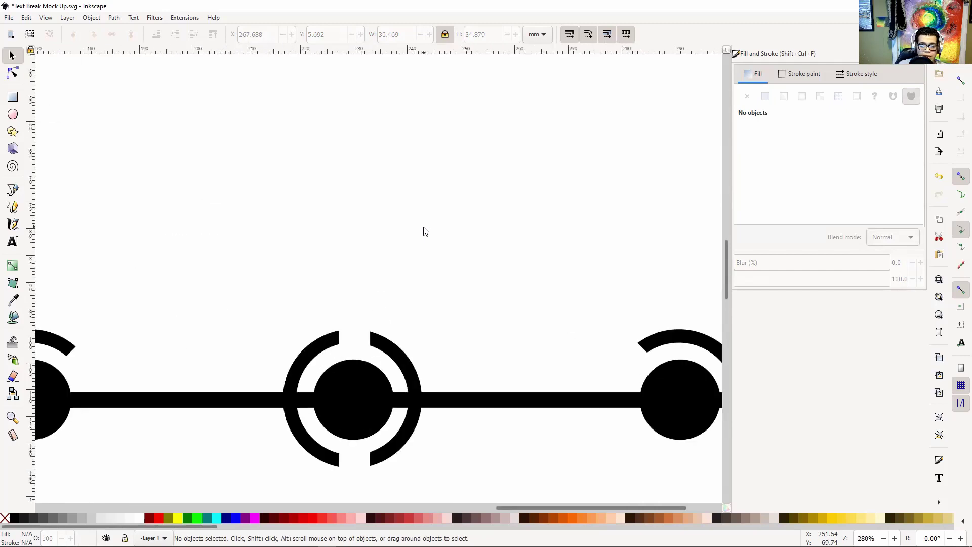
key("minus")
key("minus")
key("minus")
key("minus")
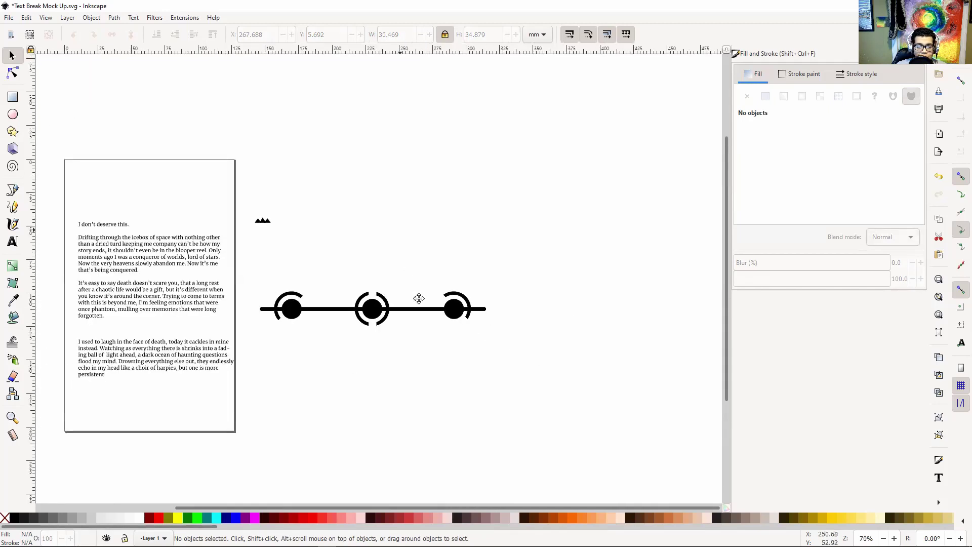
- Try to group the ornament's line, rings and solid circles, and undo the grouping
scroll(420, 301, "up", 4)
left_click_drag(573, 404, 263, 350)
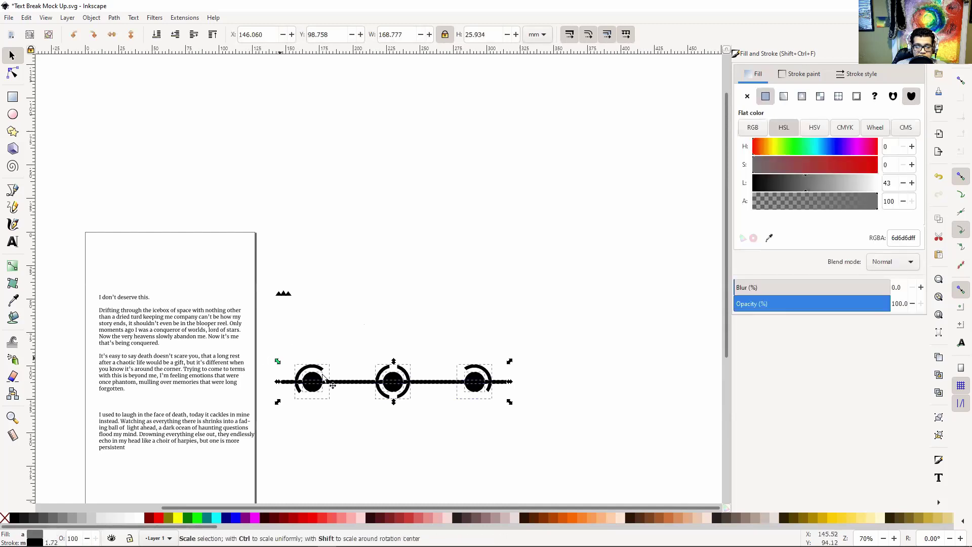
right_click(392, 384)
left_click(415, 325)
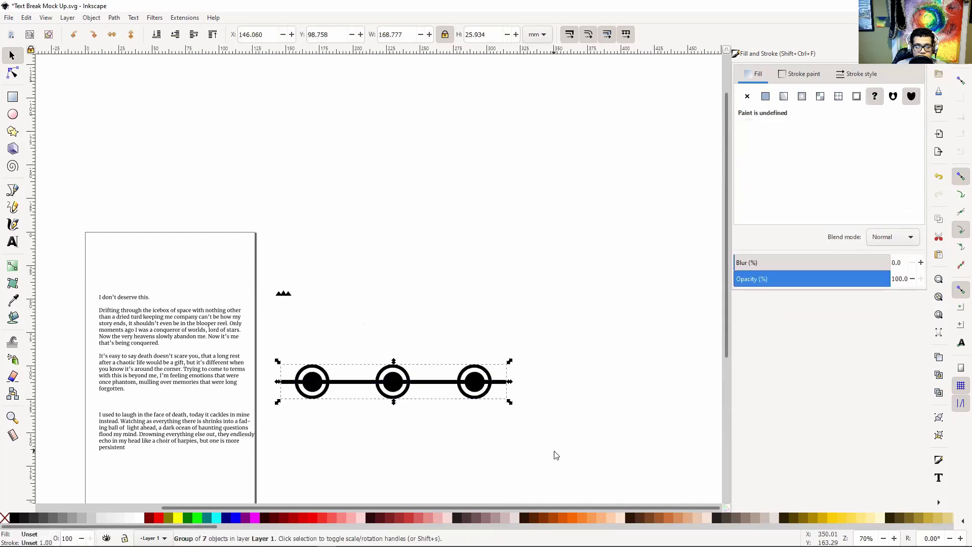
left_click(577, 428)
left_click_drag(557, 415, 242, 335)
left_click(566, 380)
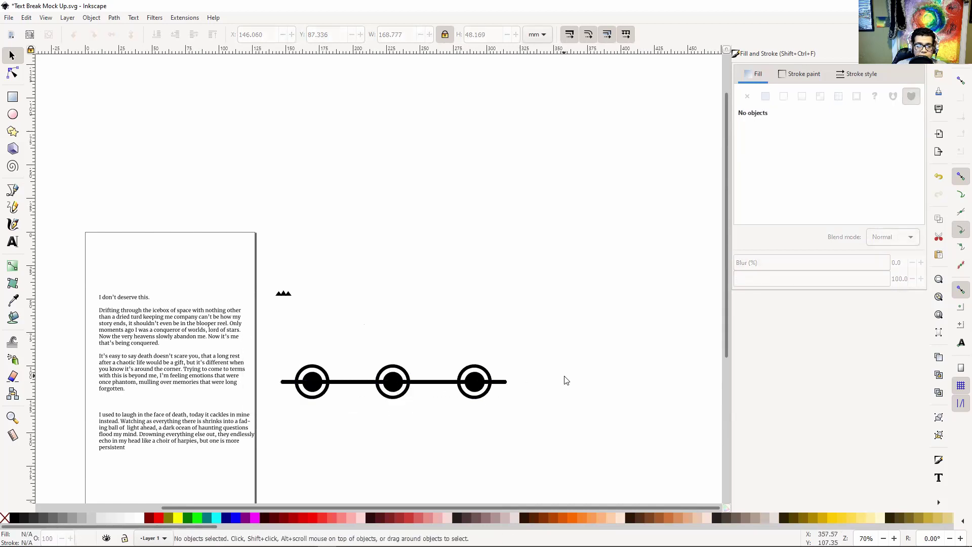
key("ctrl+z")
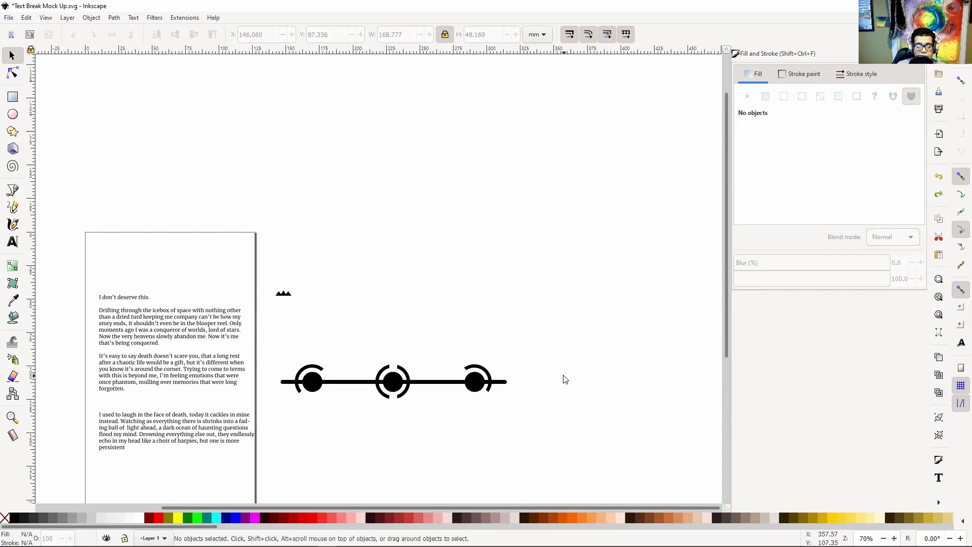
- Group the whole ornament together with all its white masking rectangles, and clear the selection
left_click_drag(559, 431, 198, 312)
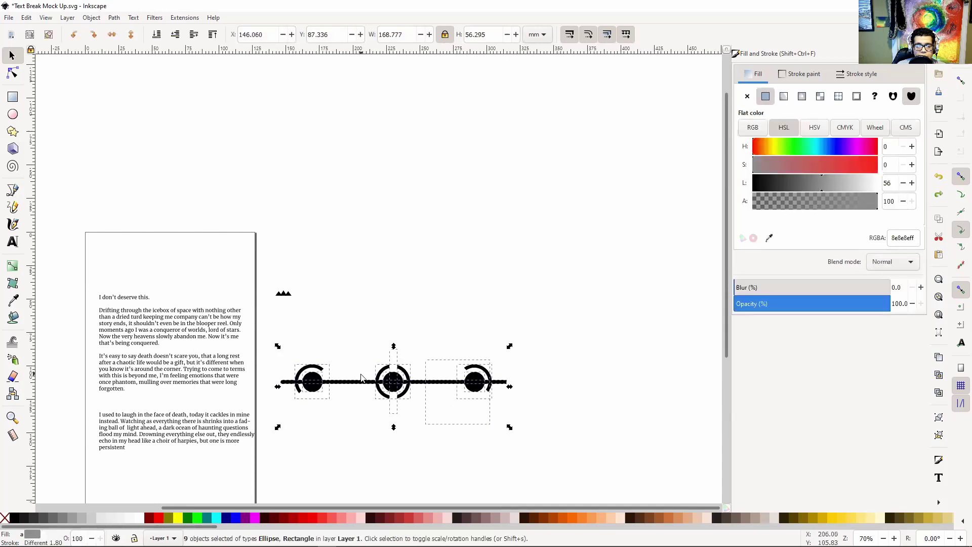
left_click(615, 422)
scroll(620, 420, "down", 2)
left_click_drag(655, 444, 257, 263)
right_click(393, 349)
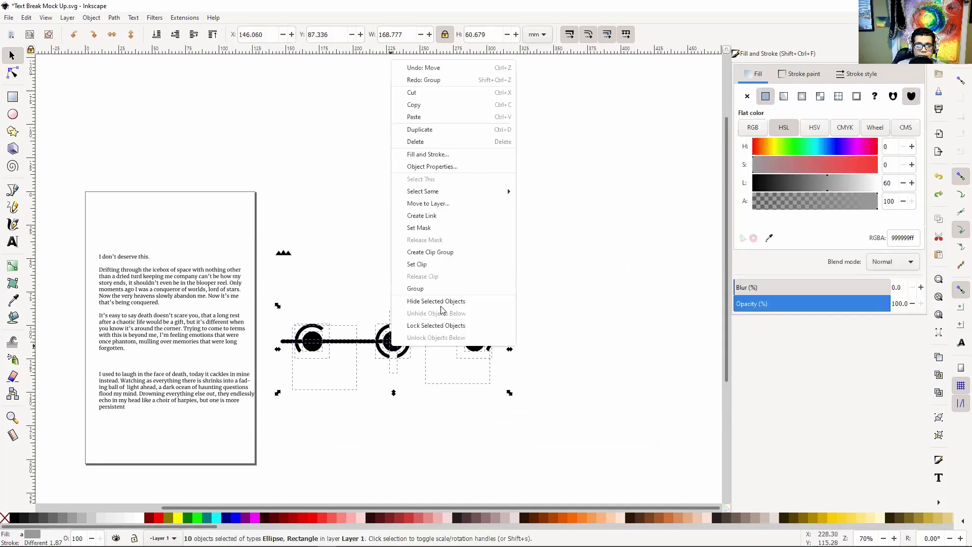
left_click(450, 289)
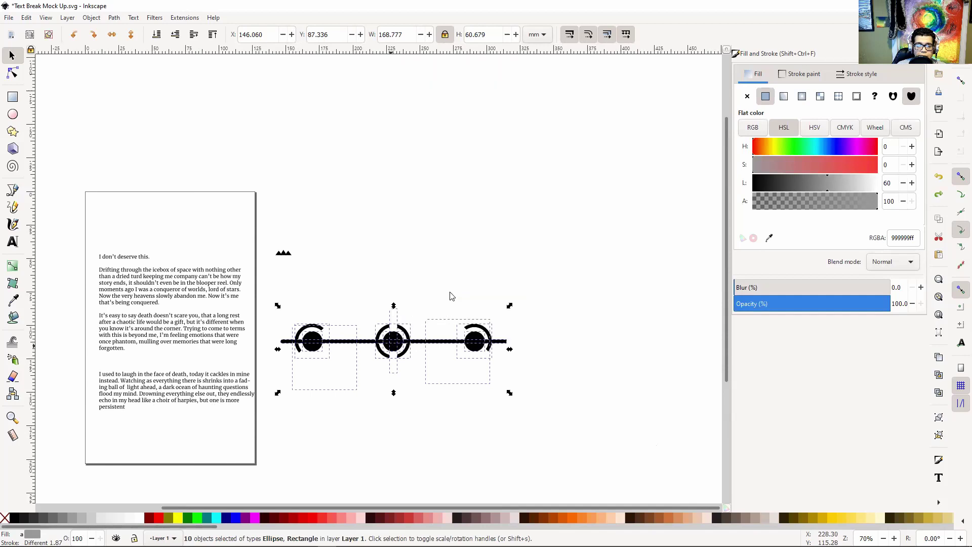
left_click(641, 356)
scroll(505, 364, "up", 1)
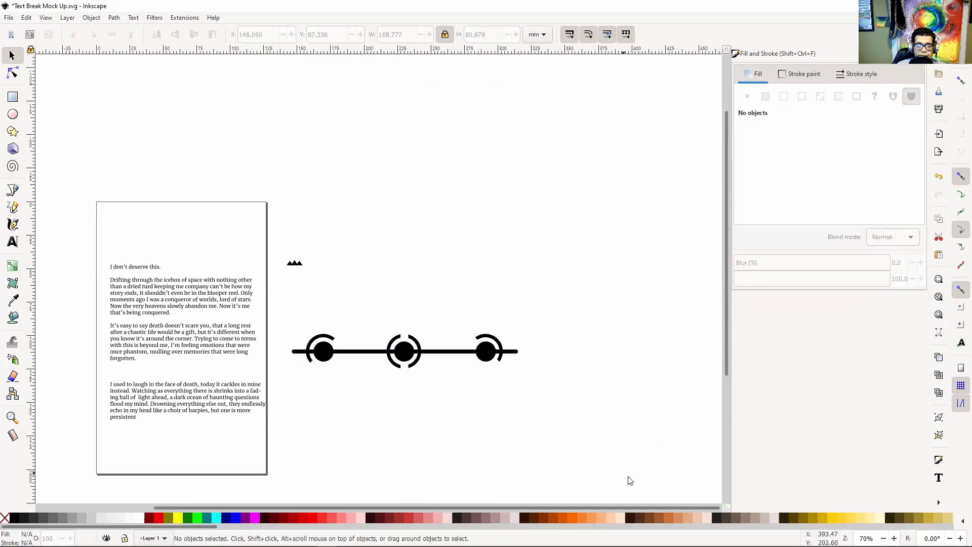
- Wrap the grouped ornament in a second, outer group and deselect it
left_click_drag(650, 459, 275, 283)
right_click(388, 349)
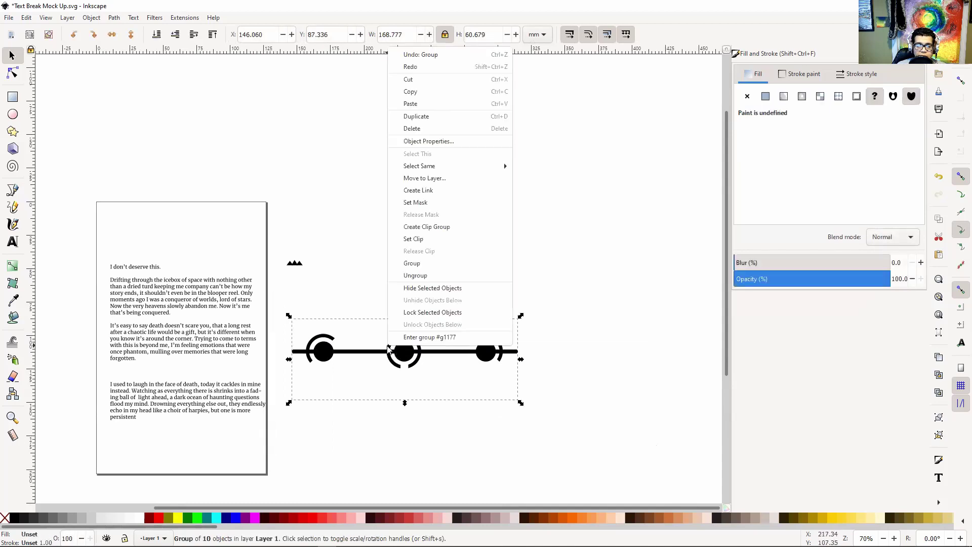
left_click(465, 270)
left_click(681, 361)
- Copy and paste the ornament group, and place the copy above the original at about X 190 mm, Y -25 mm
left_click(414, 354)
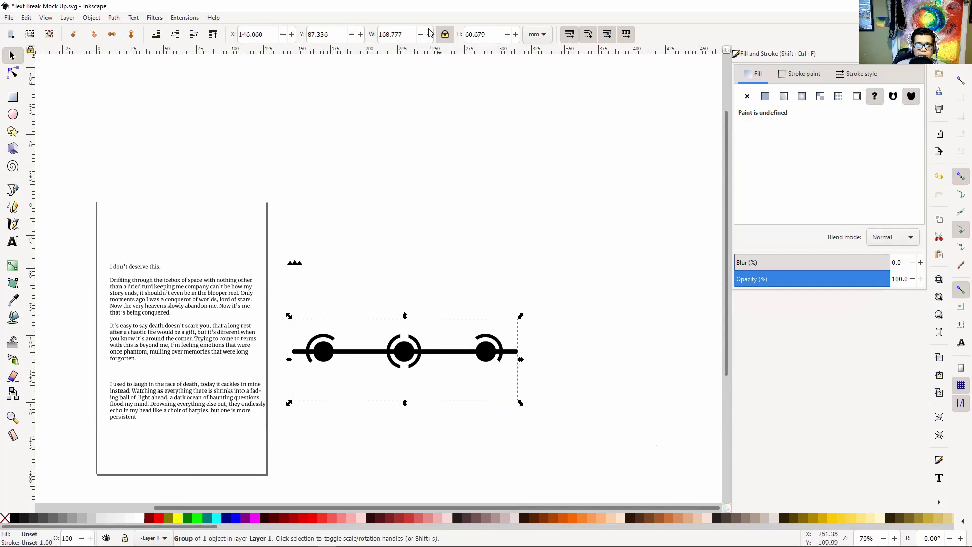
key("ctrl+v")
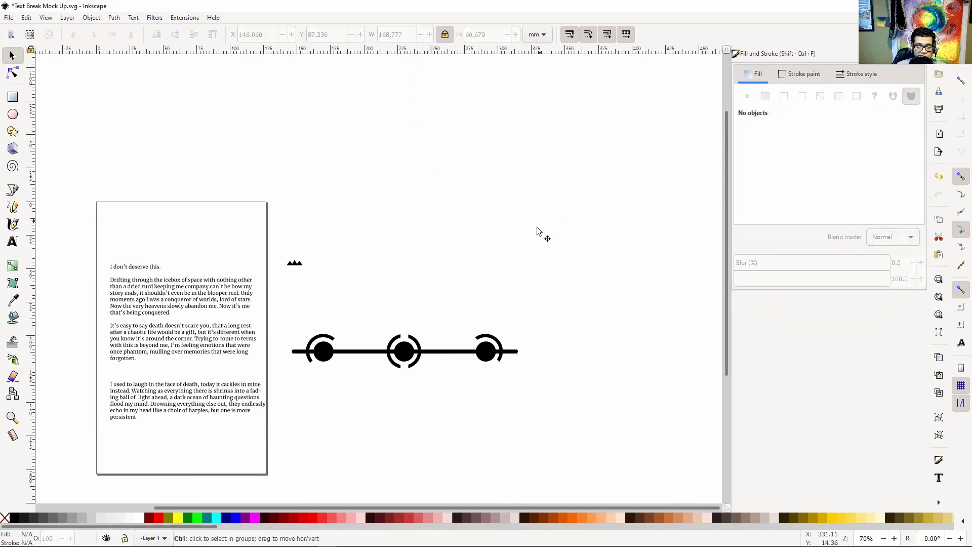
left_click_drag(551, 210, 475, 198)
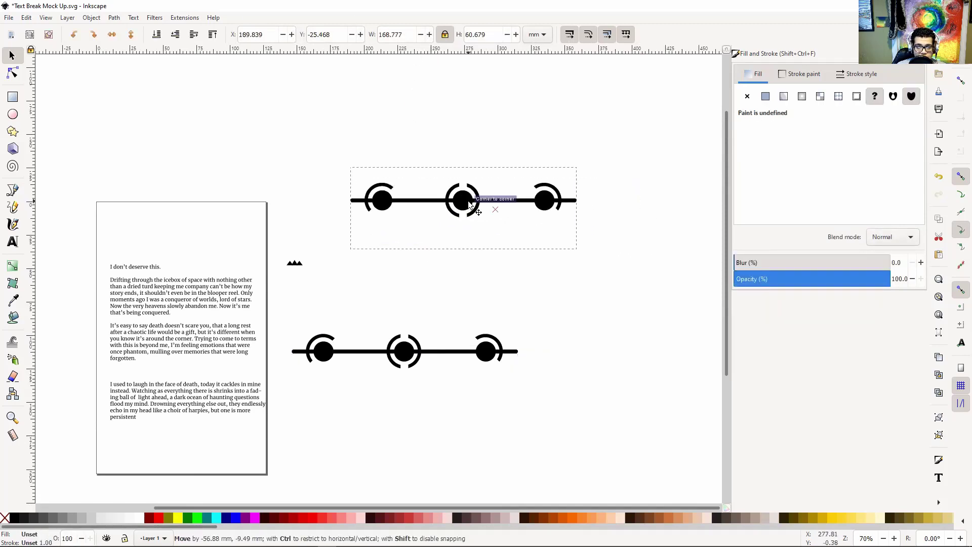
left_click(580, 303)
- Scale the lower ornament proportionally to a width of 25 mm
left_click(417, 353)
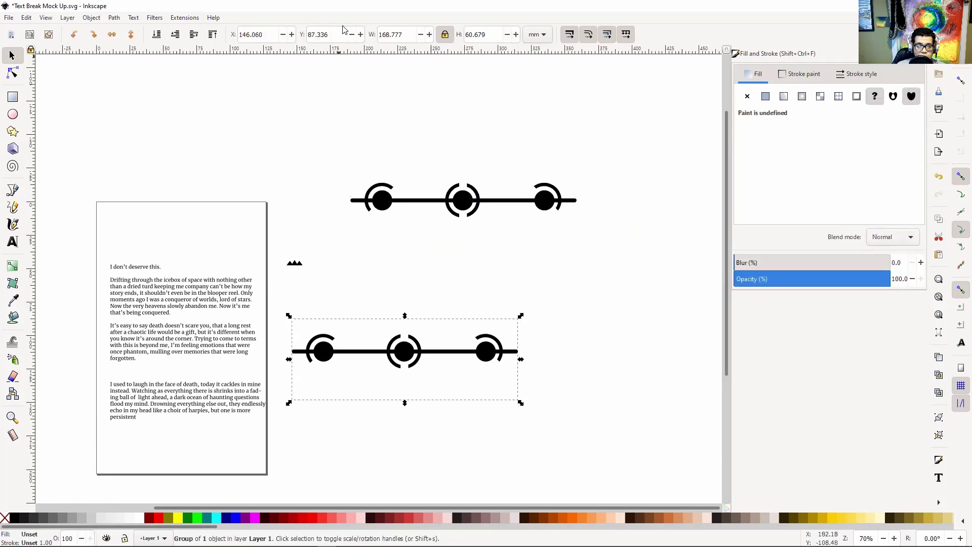
double_click(402, 33)
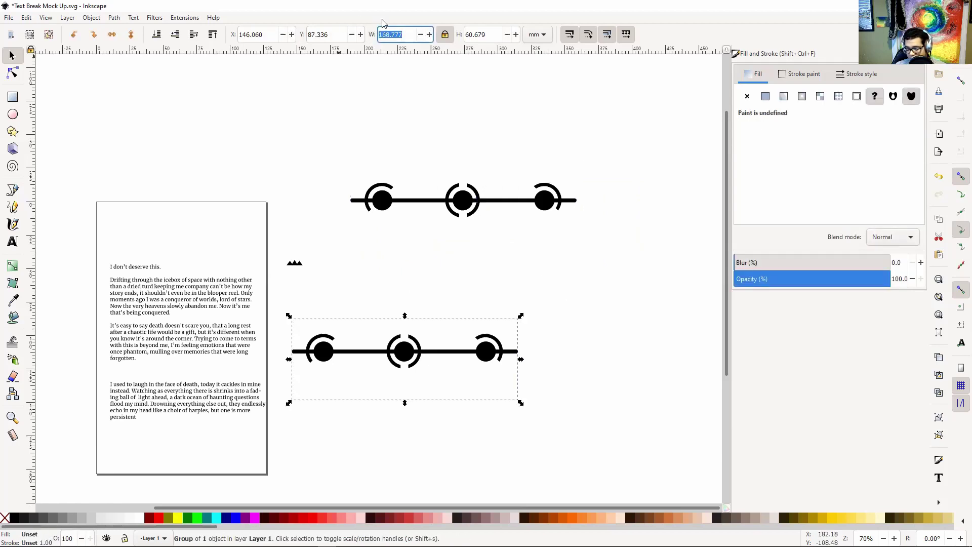
type("25")
key("Return")
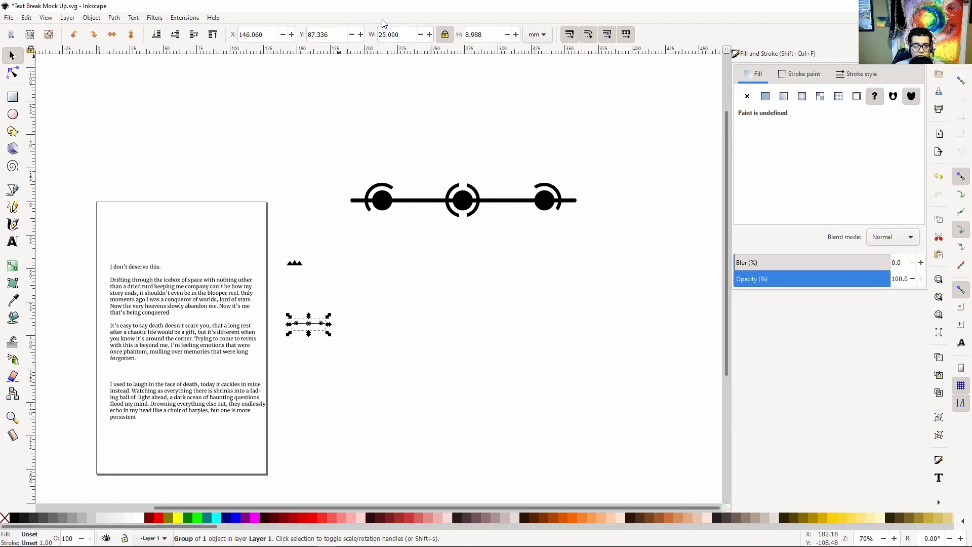
- Move the small ornament onto the page into the gap above the last paragraph, at about X 49.9 mm, Y 121.7 mm
key("plus")
key("plus")
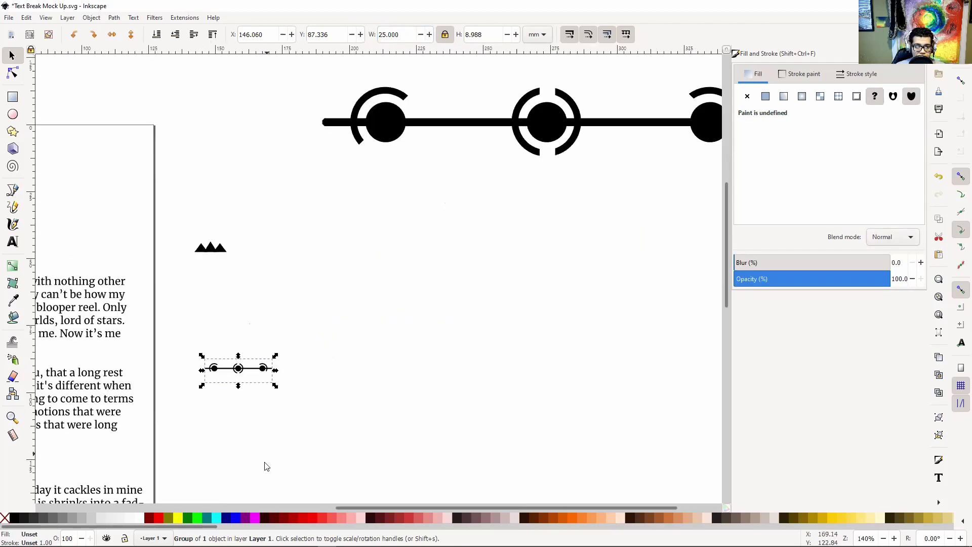
left_click_drag(294, 398, 527, 291)
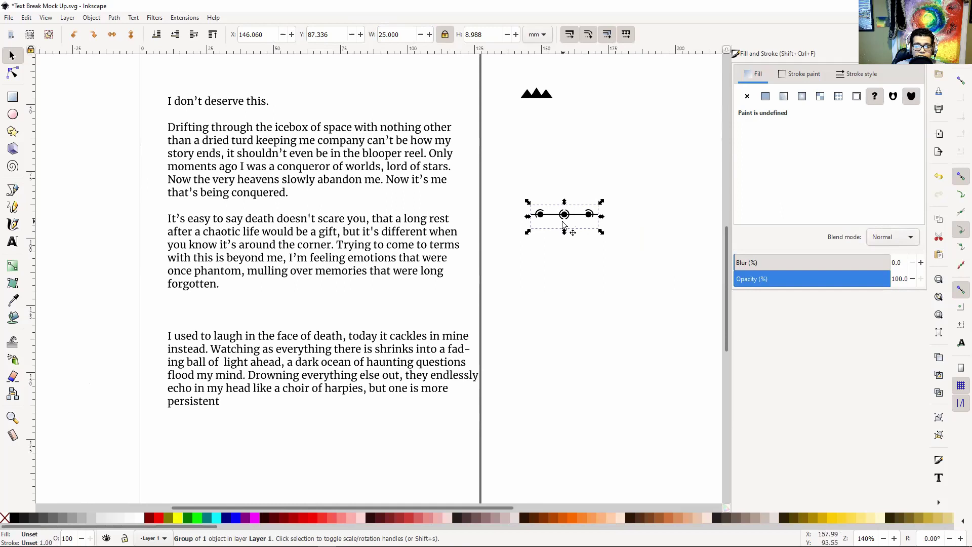
left_click_drag(569, 215, 309, 319)
left_click(439, 304)
- Nudge the small ornament down to about X 49.5 mm, Y 123.4 mm, evenly between the two paragraphs, and deselect it
left_click_drag(675, 253, 614, 306)
key("minus")
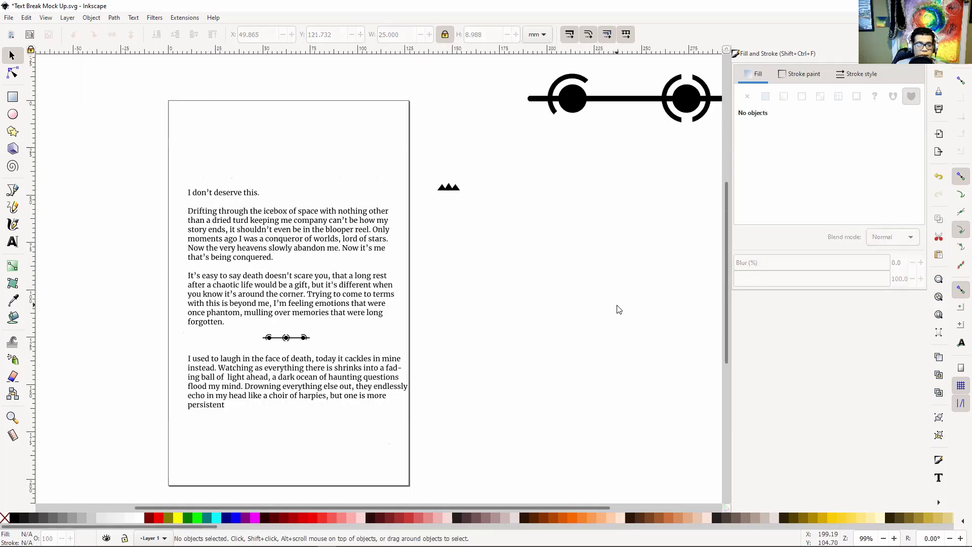
key("plus")
key("plus")
key("plus")
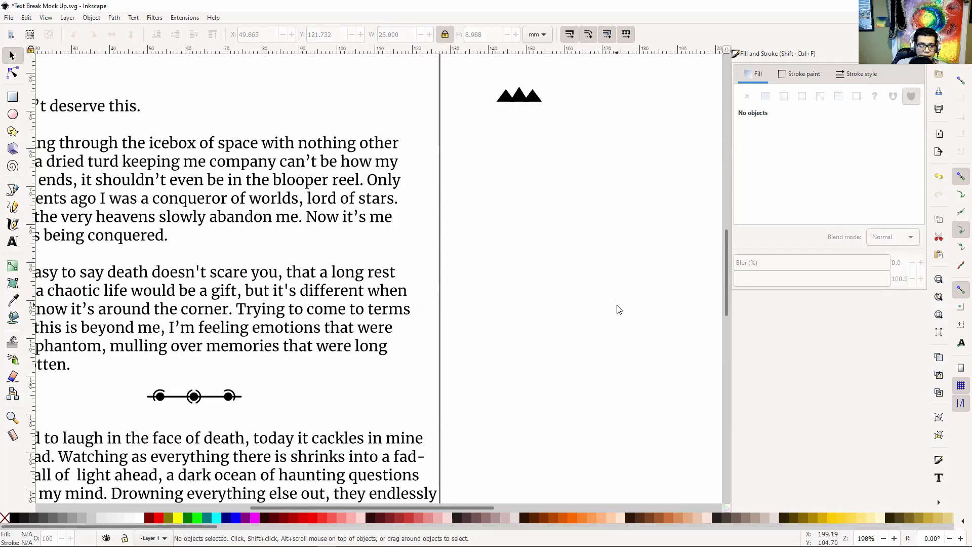
left_click_drag(550, 280, 634, 253)
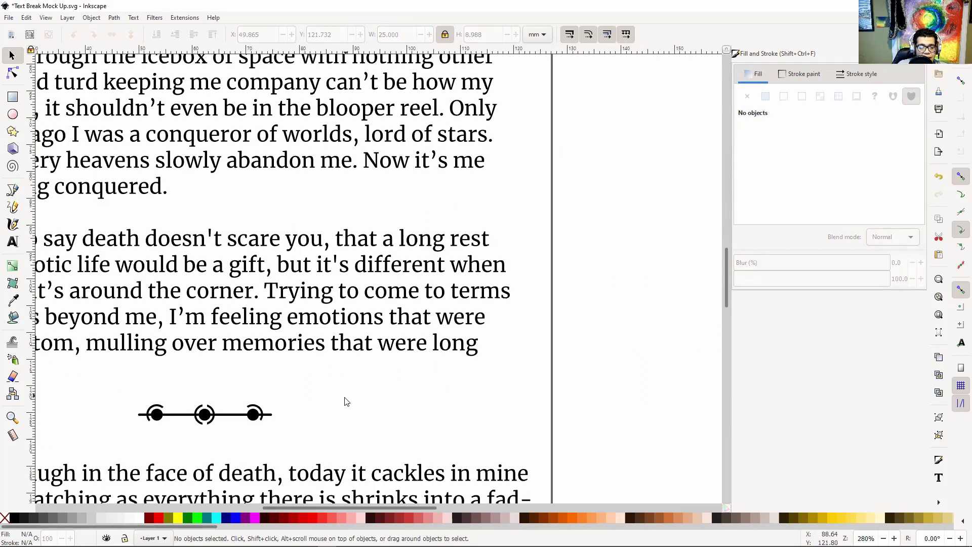
left_click_drag(343, 400, 404, 392)
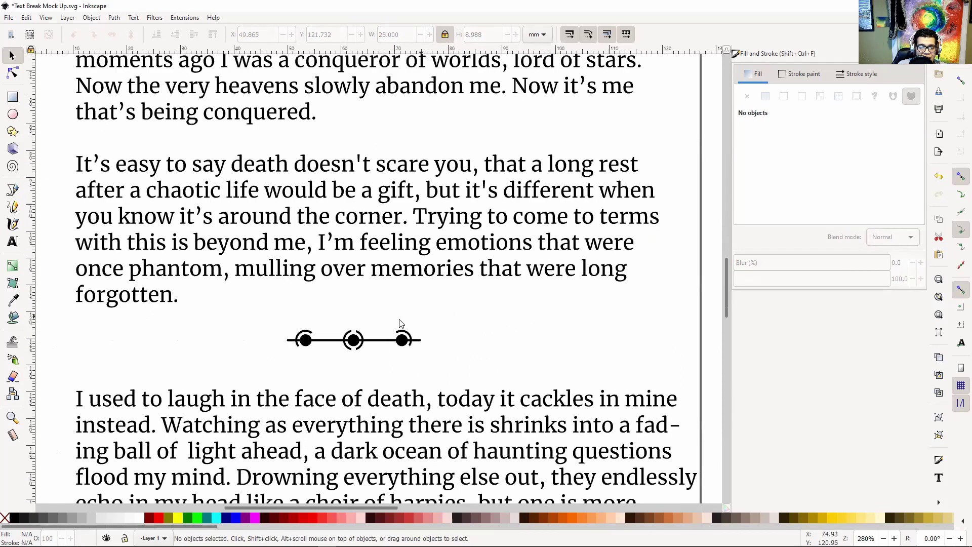
left_click(365, 348)
left_click_drag(355, 341, 358, 351)
left_click(499, 353)
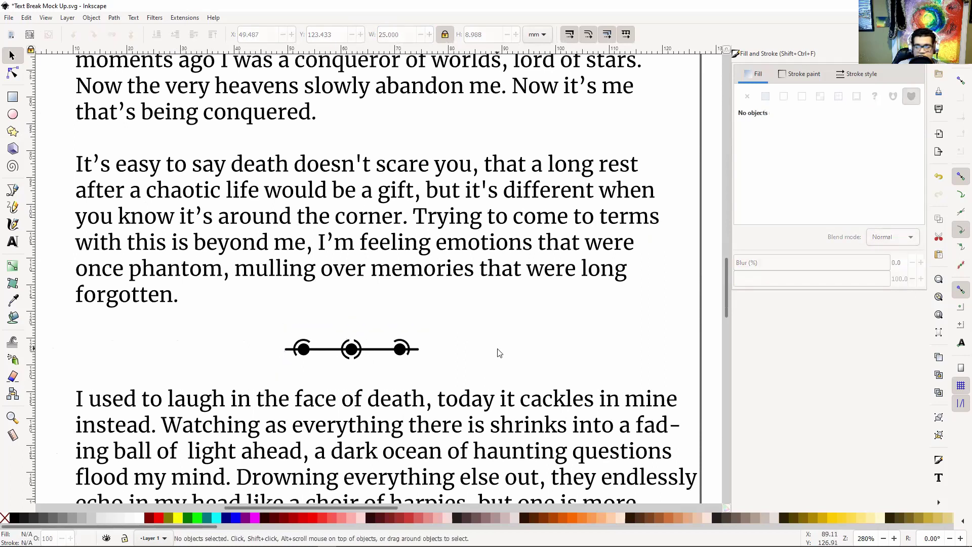
- Check the small text break on the page and the large ornament copy beside it at several zoom levels
key("minus")
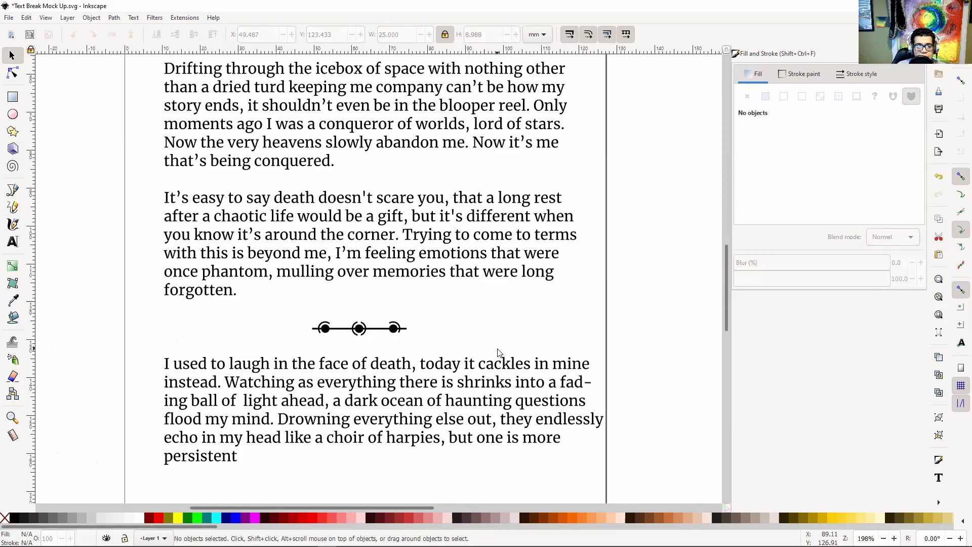
key("minus")
key("minus")
left_click_drag(500, 326, 183, 370)
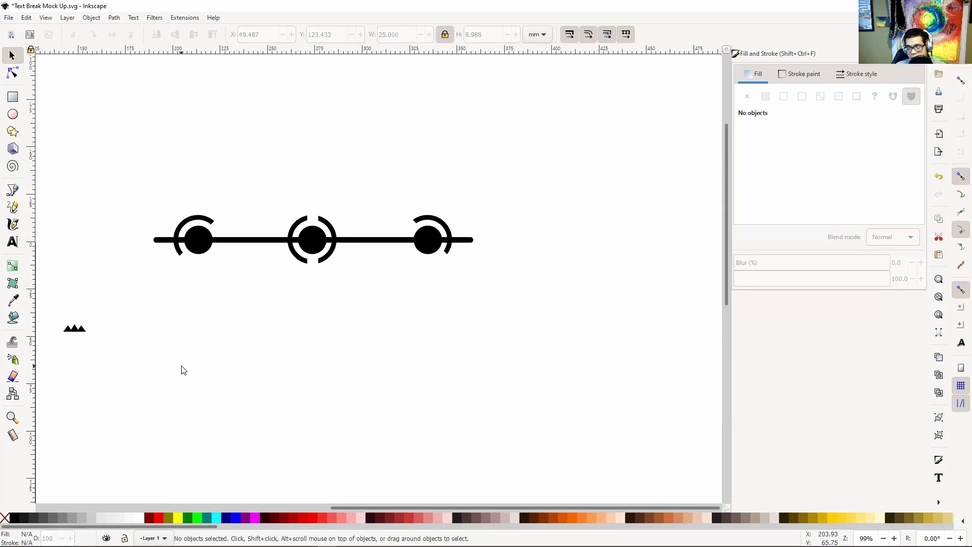
key("minus")
key("minus")
key("minus")
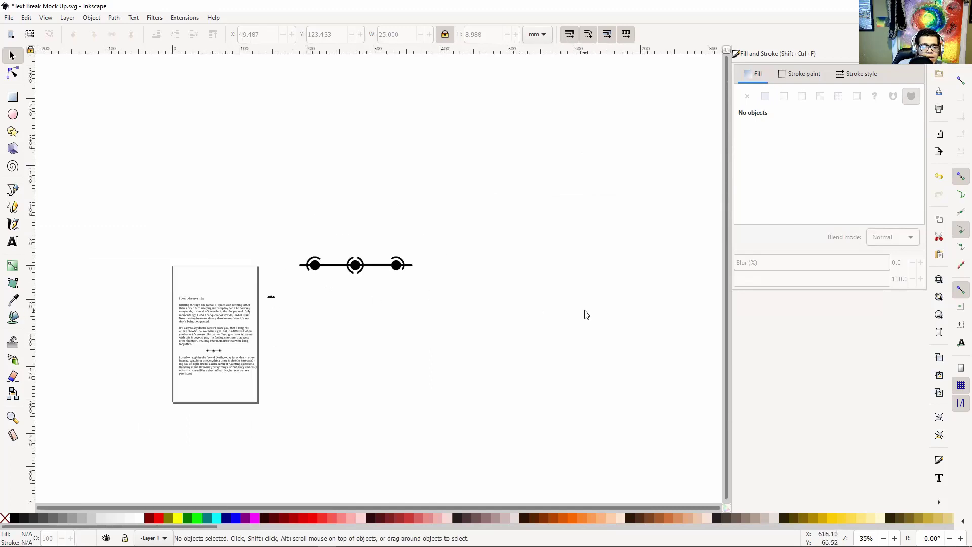
left_click_drag(498, 313, 602, 339)
key("plus")
key("plus")
key("plus")
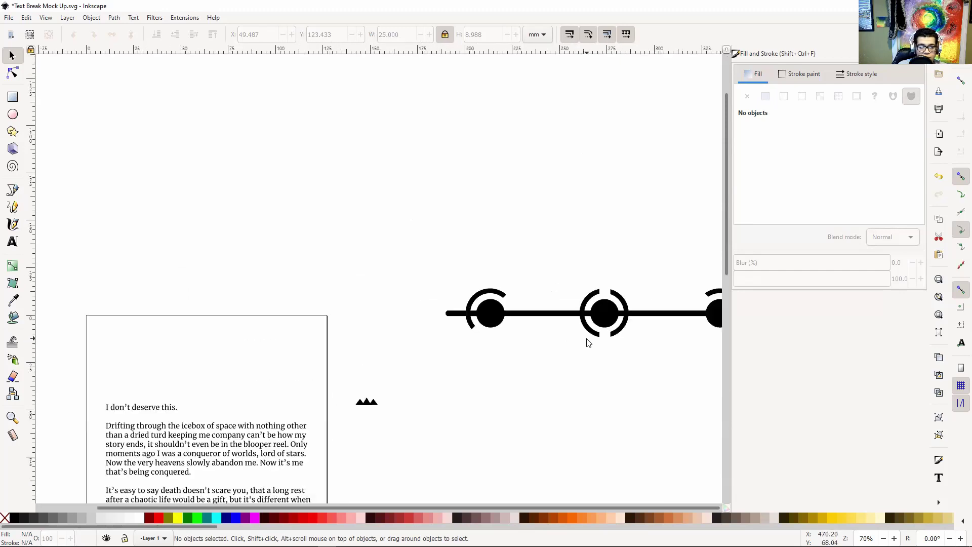
- Examine the legibility of the small ornament between the paragraphs and compare it with the large copy
left_click_drag(398, 371, 658, 217)
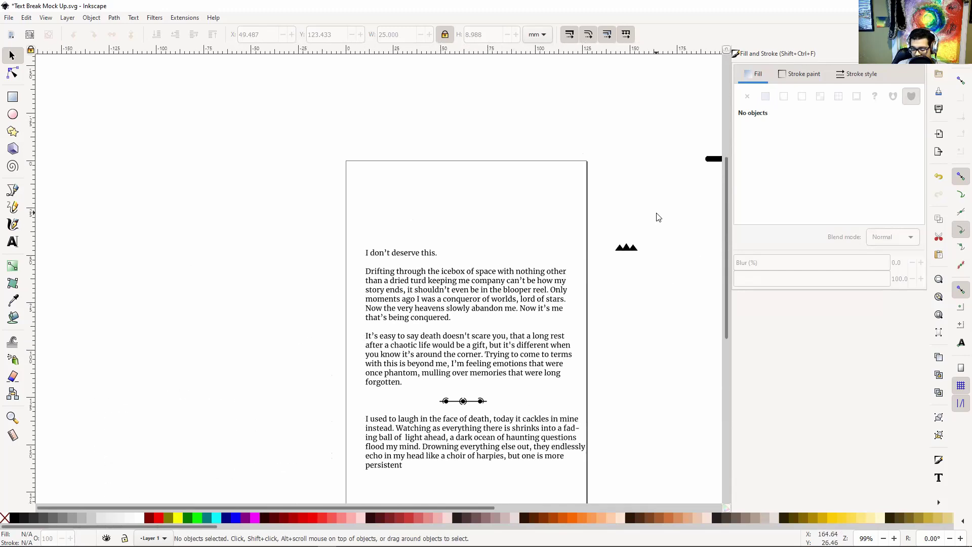
key("plus")
key("plus")
scroll(658, 217, "right", 5)
scroll(486, 343, "down", 5)
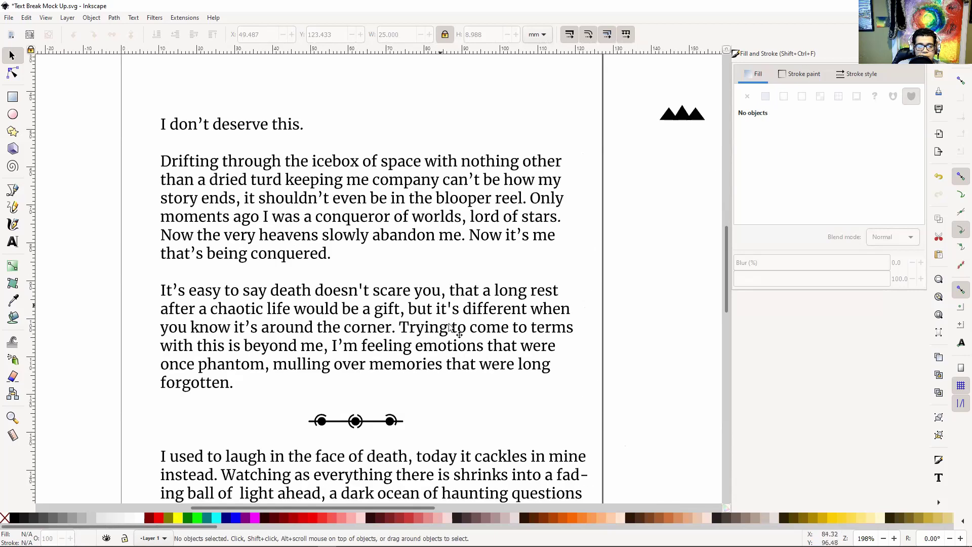
left_click_drag(413, 203, 332, 307)
key("minus")
key("minus")
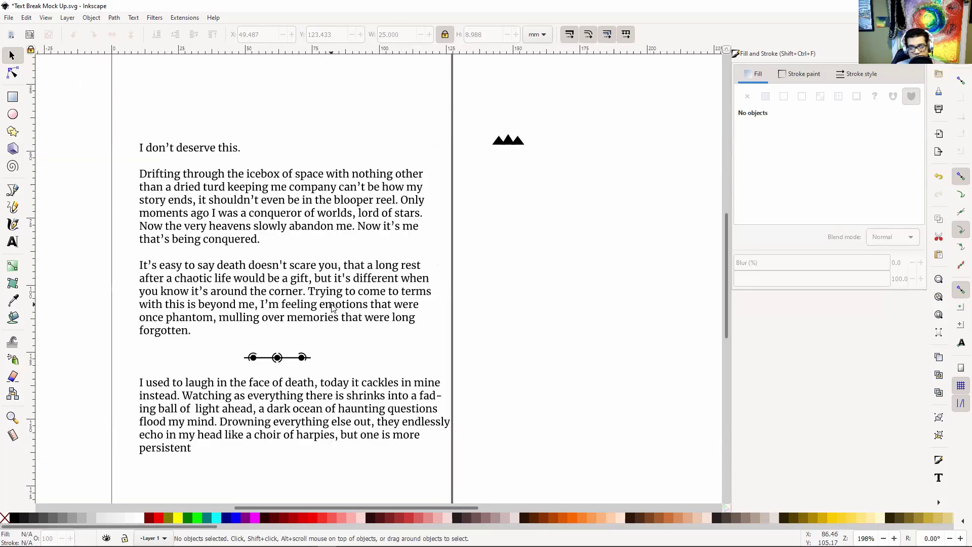
left_click_drag(651, 267, 351, 377)
left_click_drag(428, 314, 394, 313)
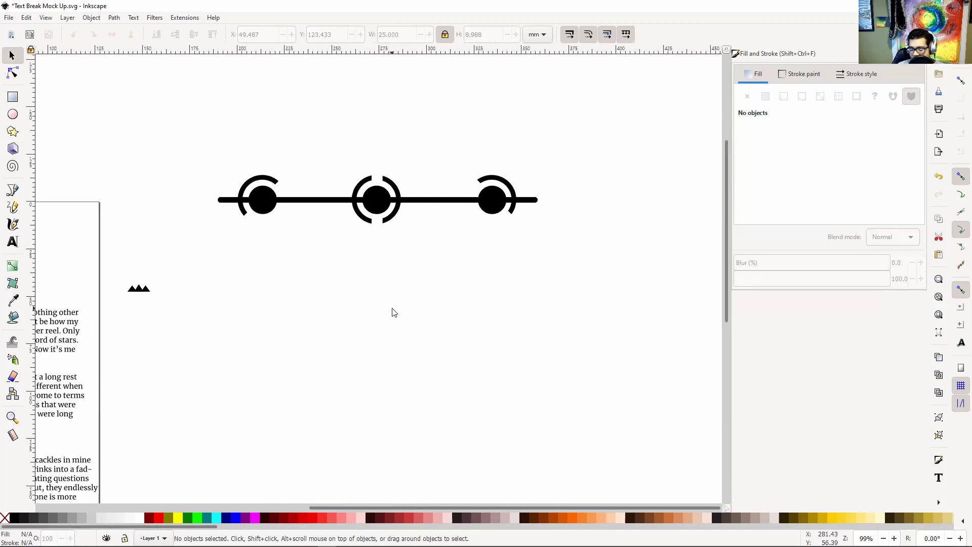
key("minus")
key("minus")
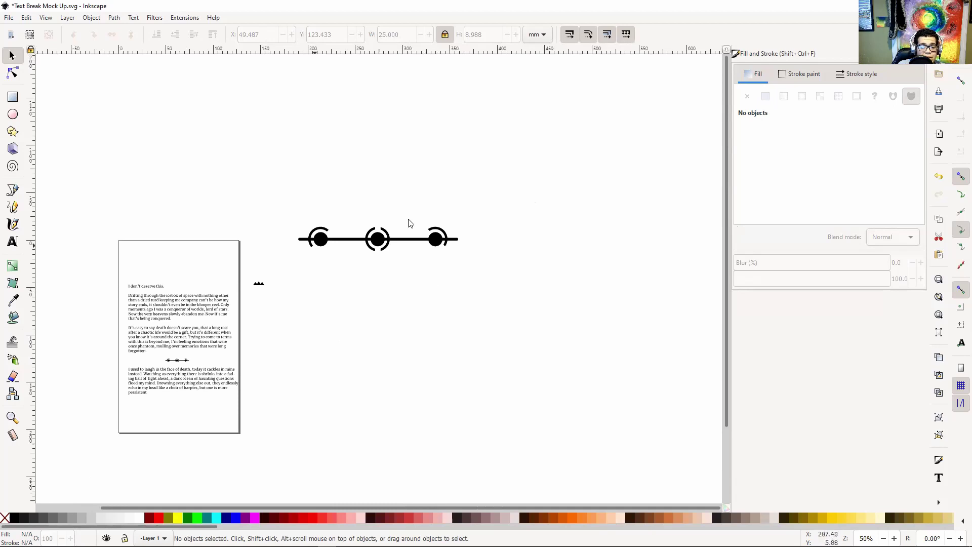
- Draw an ellipse in the empty area below the large ornament and set its width and height to 25 mm
left_click(11, 114)
scroll(469, 391, "down", 3)
left_click_drag(351, 291, 386, 338)
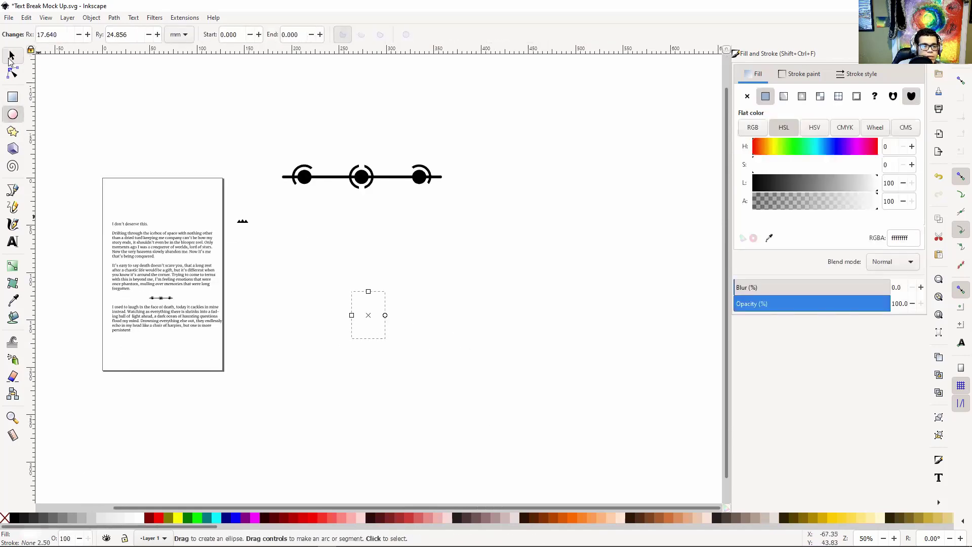
left_click(11, 55)
left_click(400, 35)
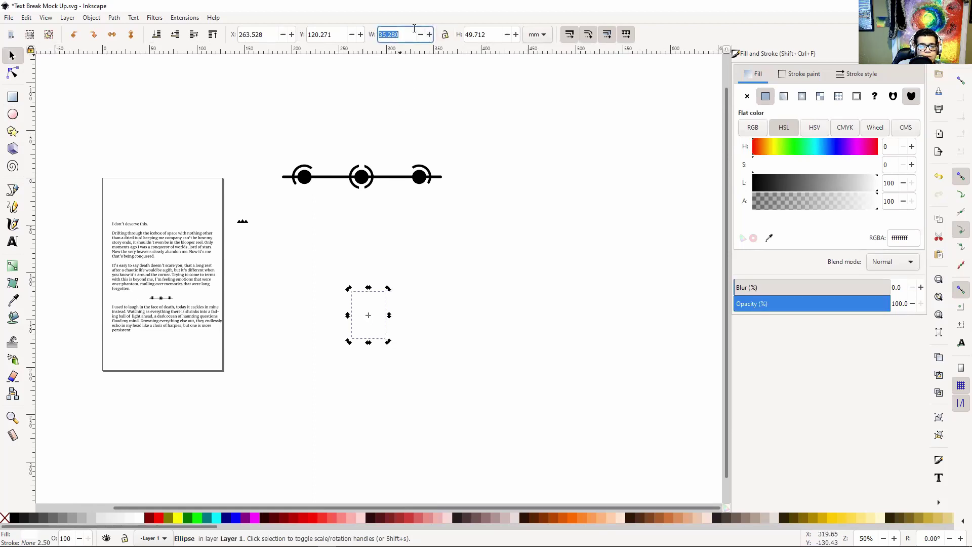
type("2")
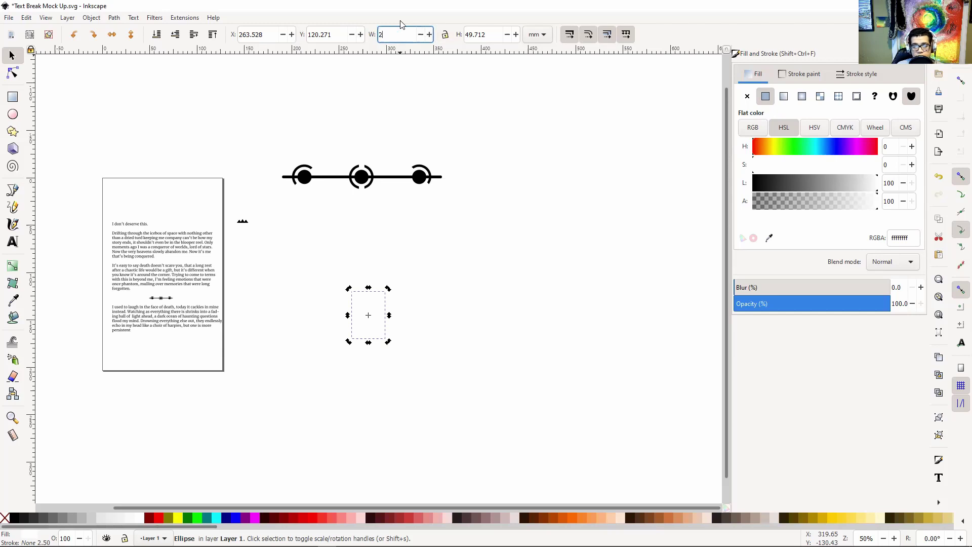
type("5")
key("Return")
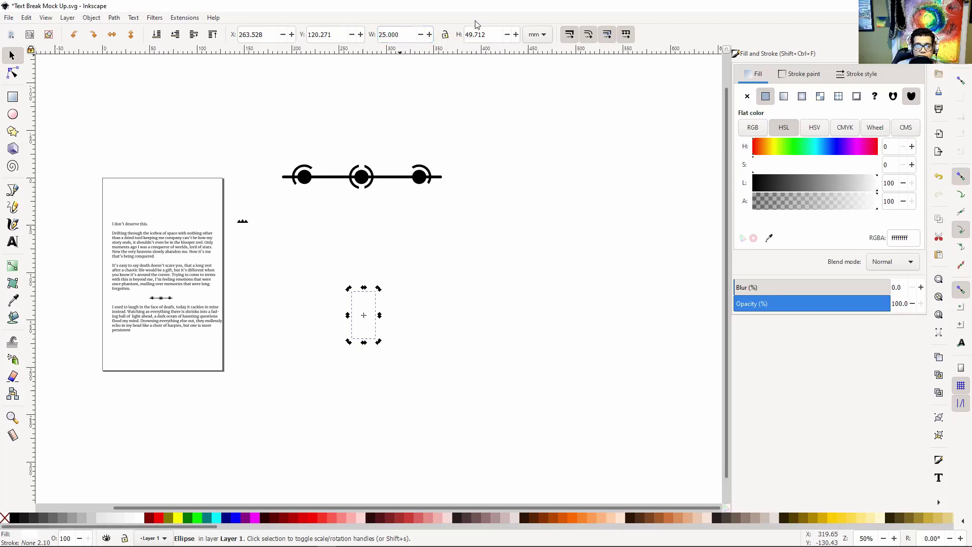
left_click_drag(487, 34, 458, 23)
type("25")
key("Return")
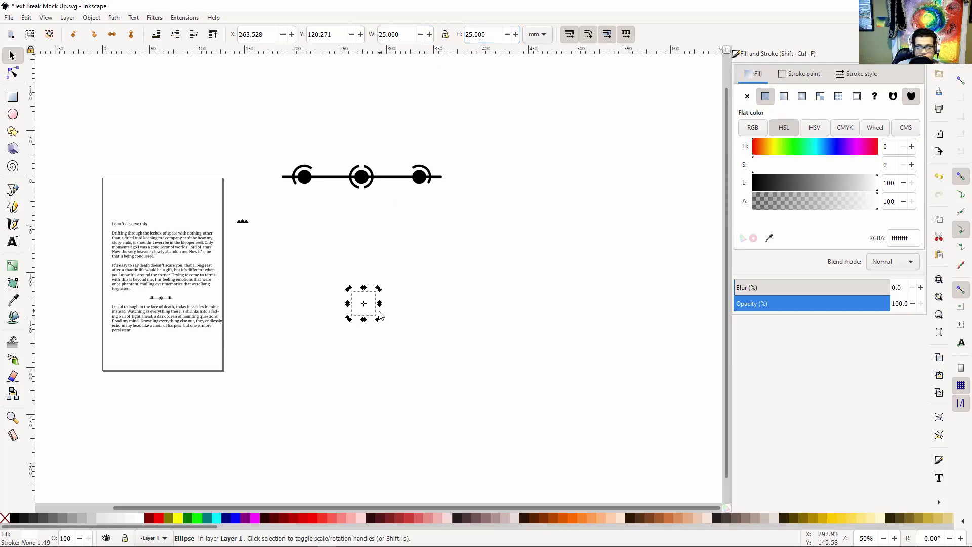
- Fill the new 25 mm circle with black and deselect it
key("plus")
key("plus")
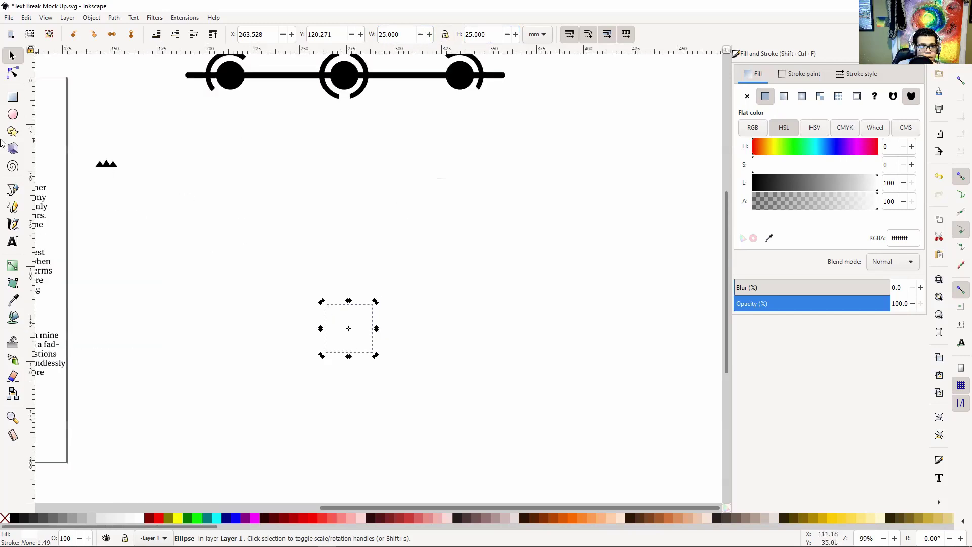
left_click(8, 517)
left_click(14, 518)
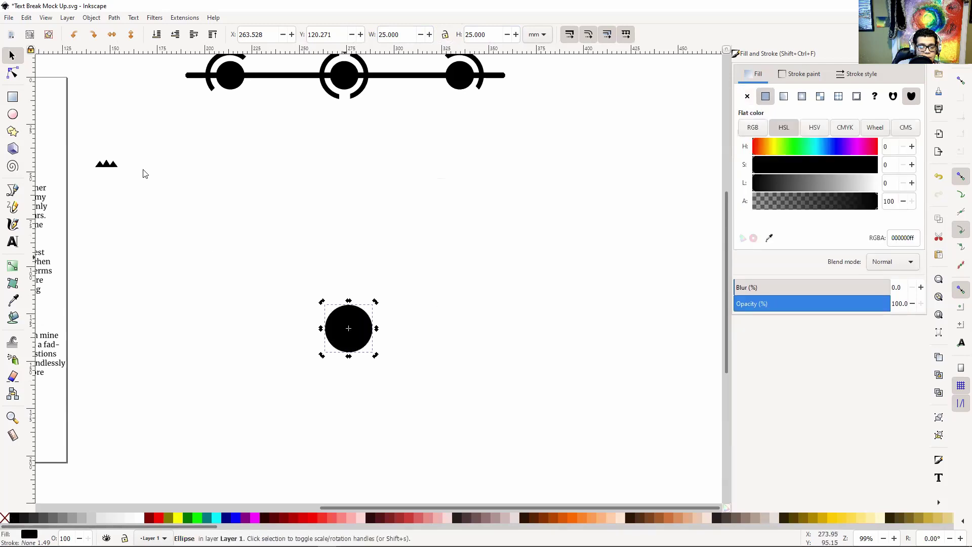
key("Escape")
- Move the black circle up and to the left, then paste five copies of it scattered to its right
left_click(367, 330)
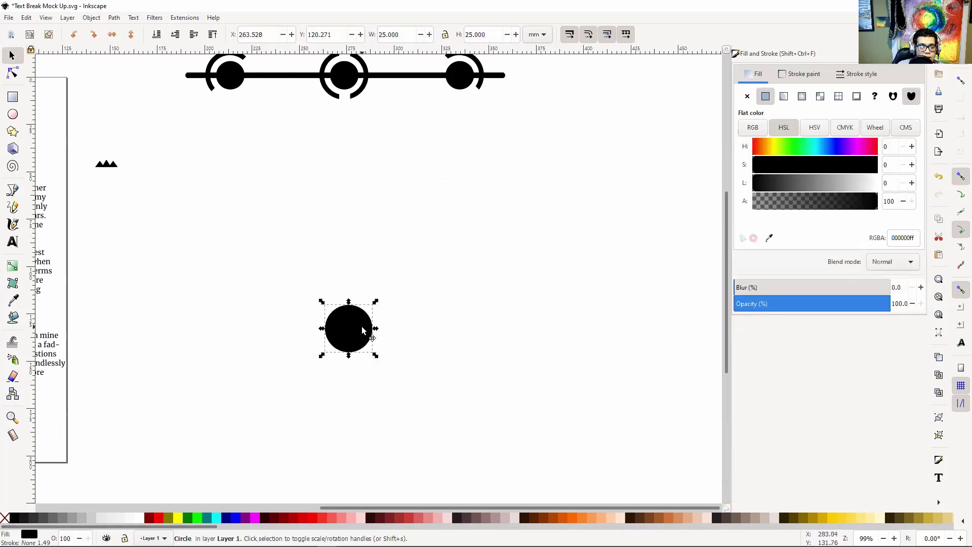
left_click_drag(368, 330, 298, 308)
key("Escape")
key("ctrl+v")
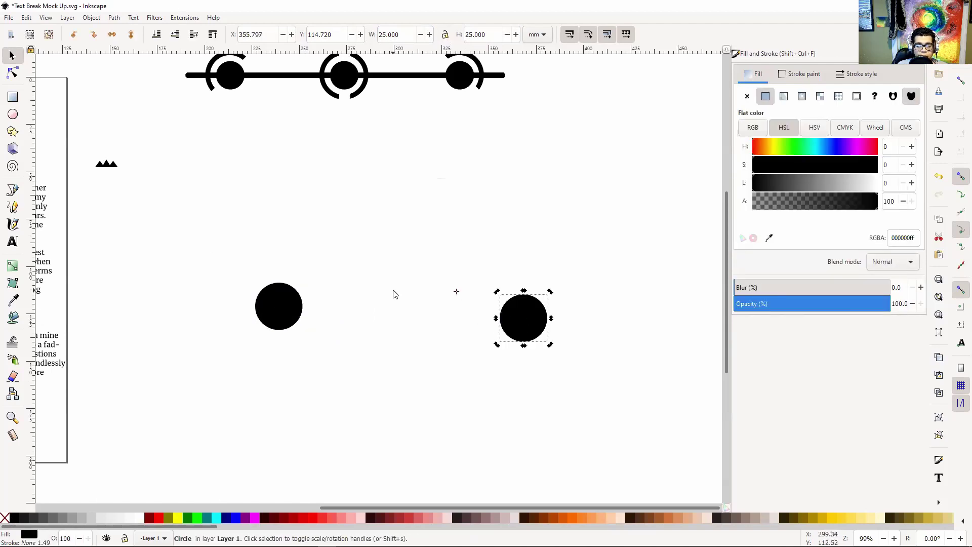
key("Escape")
key("ctrl+v")
key("Escape")
key("ctrl+v")
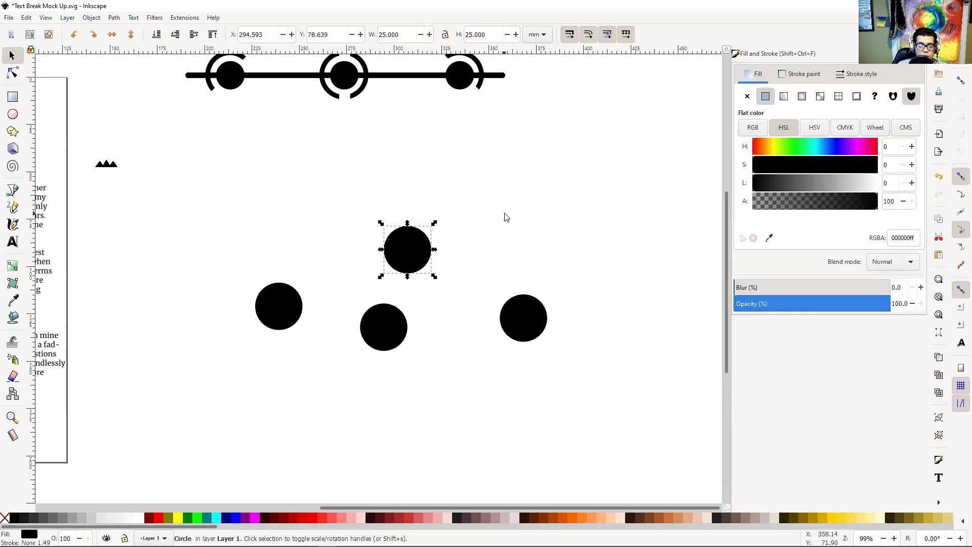
key("Escape")
key("ctrl+v")
key("Escape")
key("ctrl+v")
key("Escape")
key("plus")
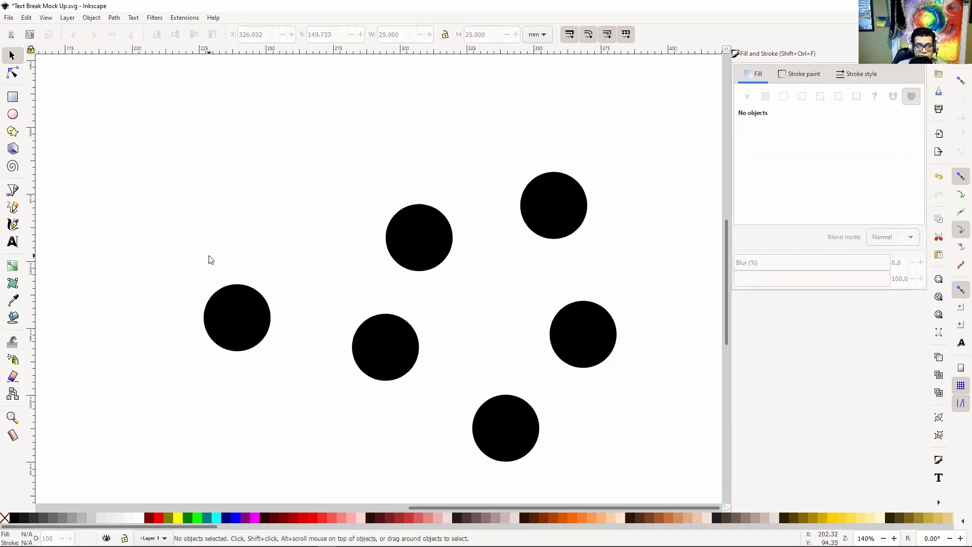
scroll(211, 260, "left", 1)
left_click(445, 231)
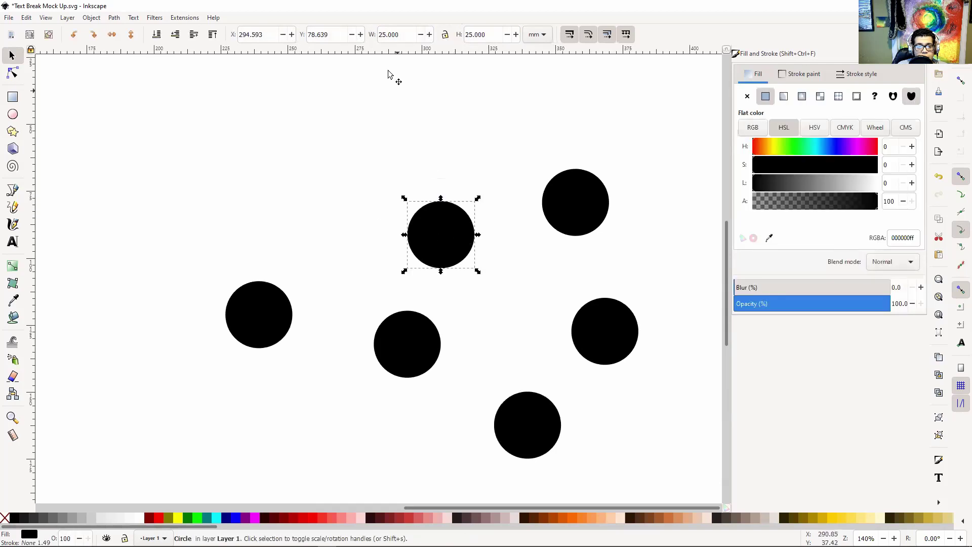
double_click(398, 35)
type("22.5")
key("Return")
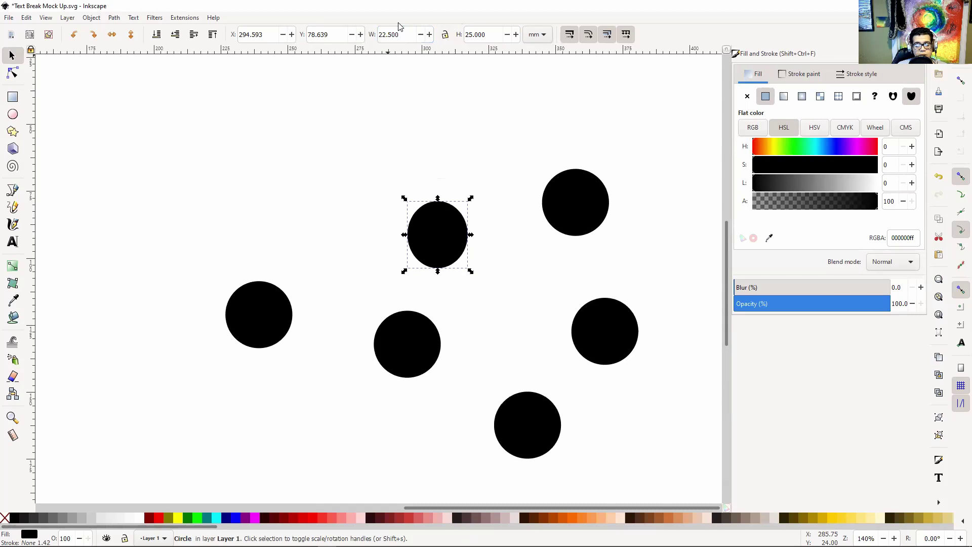
key("ctrl+z")
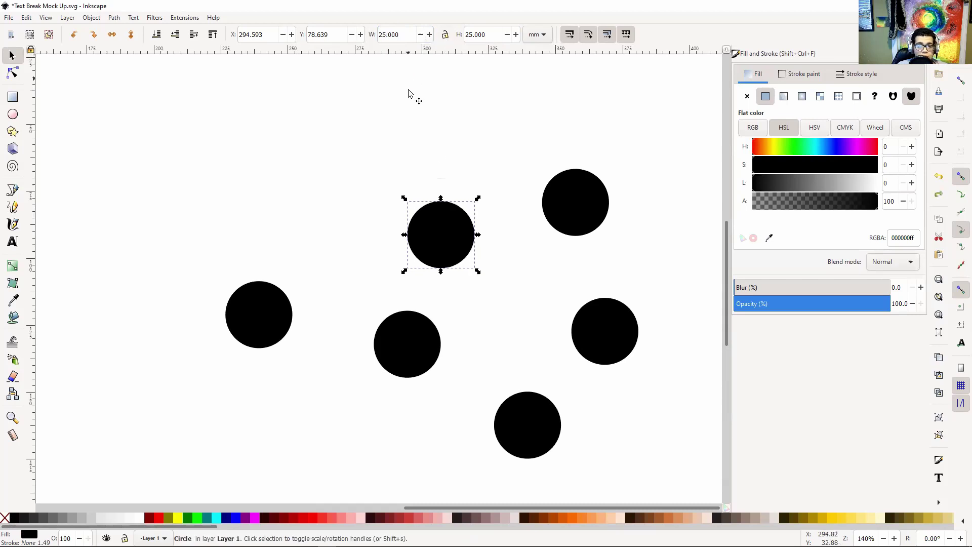
- Lock the width-to-height ratio and set the upper middle circle's width to 22.5 mm
left_click(402, 202)
left_click(428, 212)
left_click(444, 34)
left_click(397, 31)
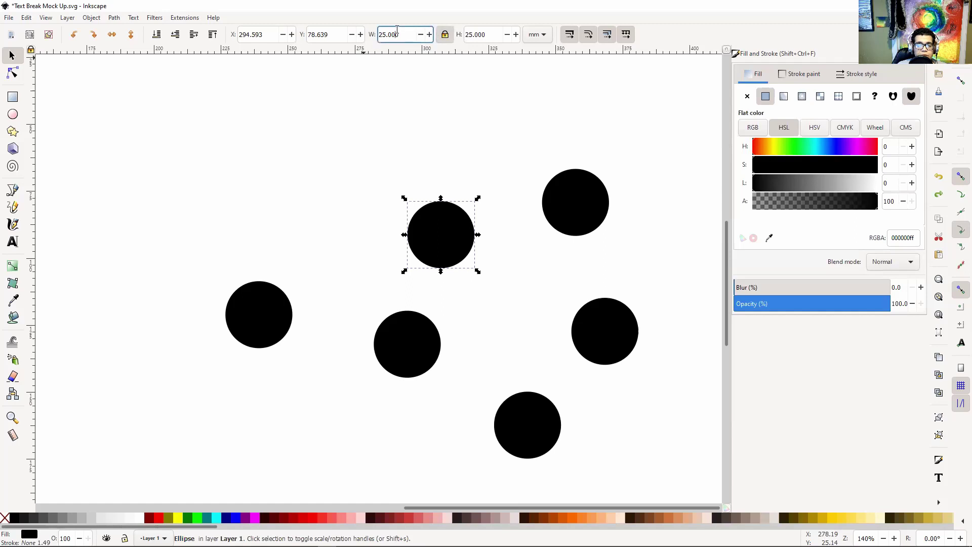
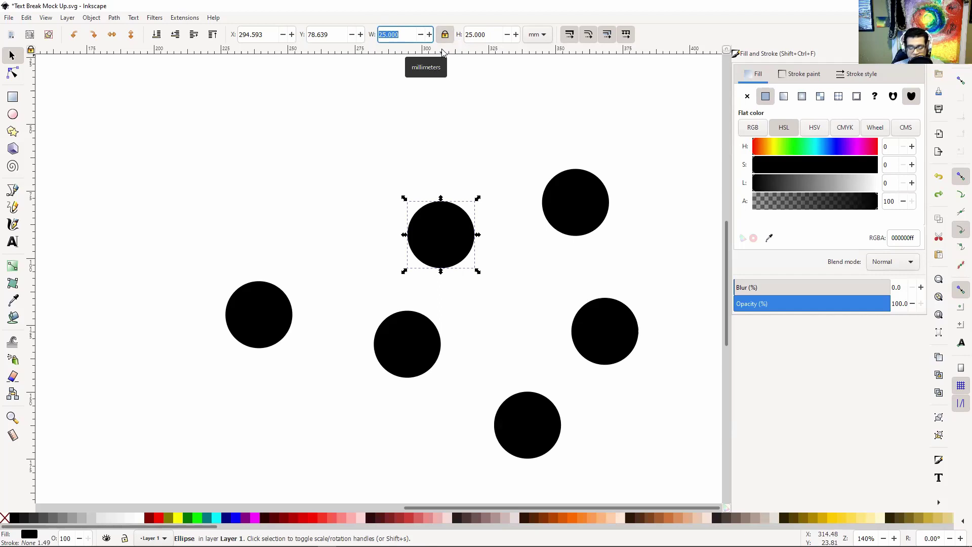
type("22.5")
key("Return")
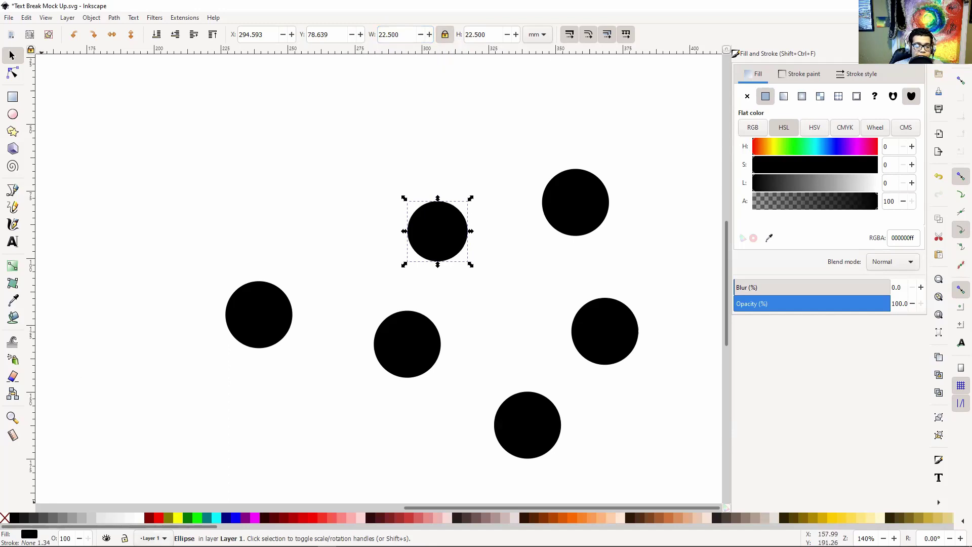
- Fill the 22.5 mm circle with white and place it over the upper right part of the leftmost black circle
left_click(142, 517)
left_click_drag(440, 222, 303, 283)
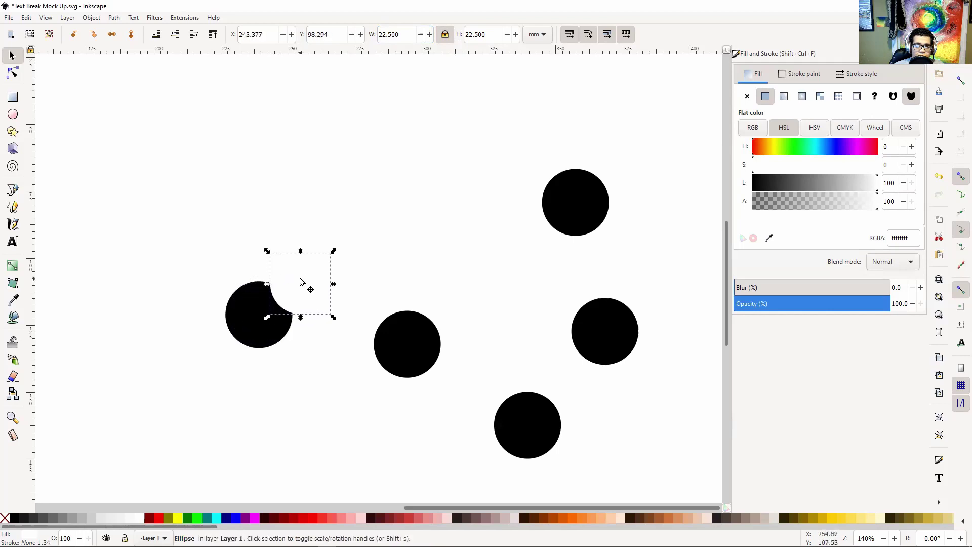
- Scale the white circle to 27.5 mm and shift it over the leftmost black circle to about X 231.2 mm, Y 103.0 mm, leaving a crescent
triple_click(482, 35)
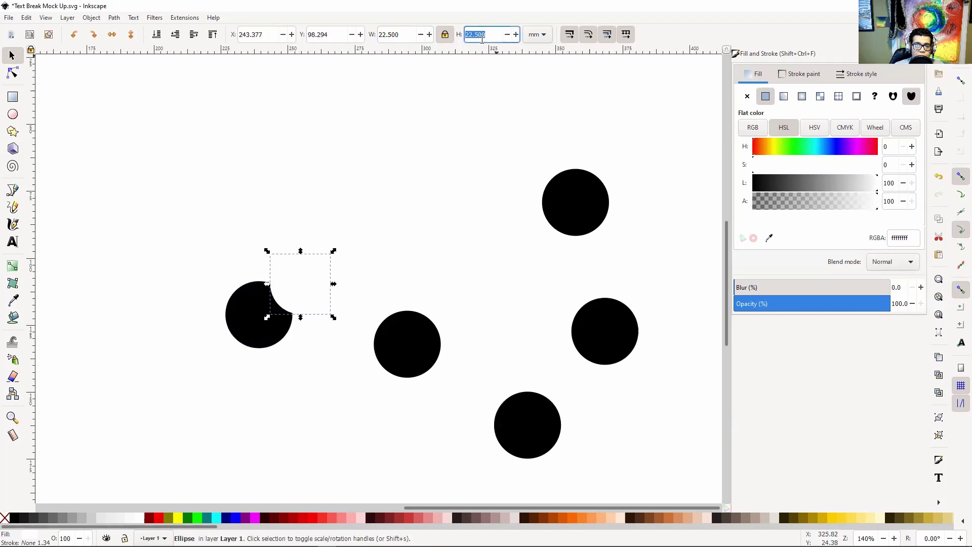
triple_click(399, 34)
type("27")
key("Return")
key("5")
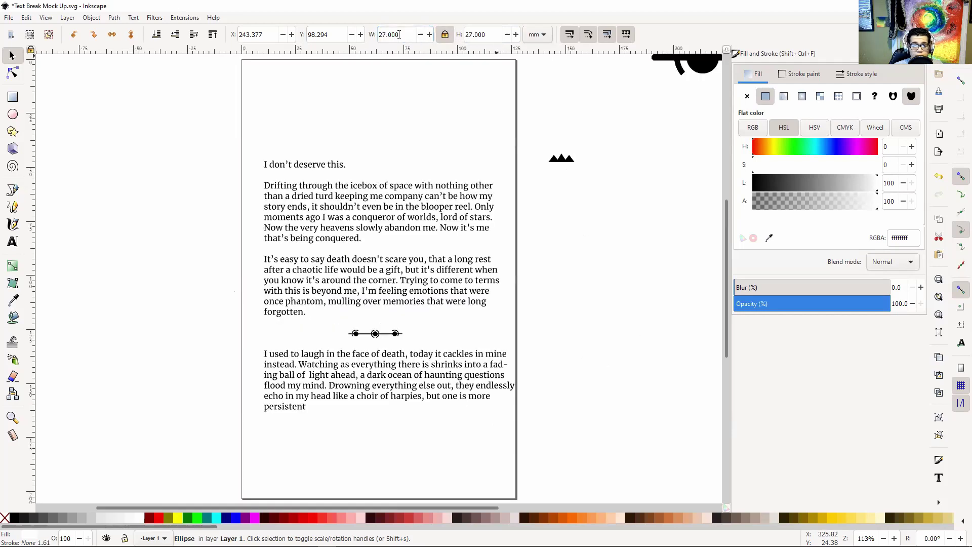
left_click_drag(609, 162, 144, 157)
double_click(403, 35)
type("2")
key("Return")
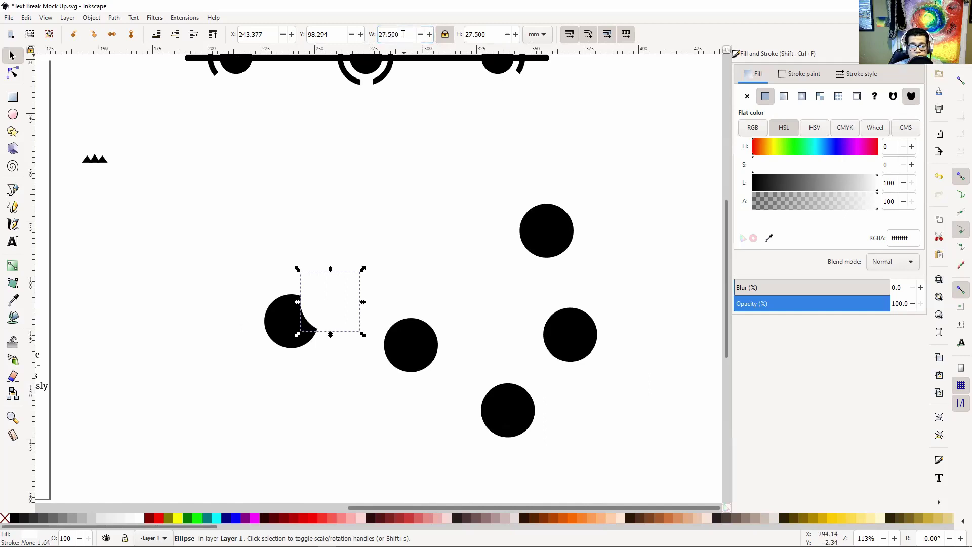
left_click_drag(334, 316, 309, 311)
left_click(189, 264)
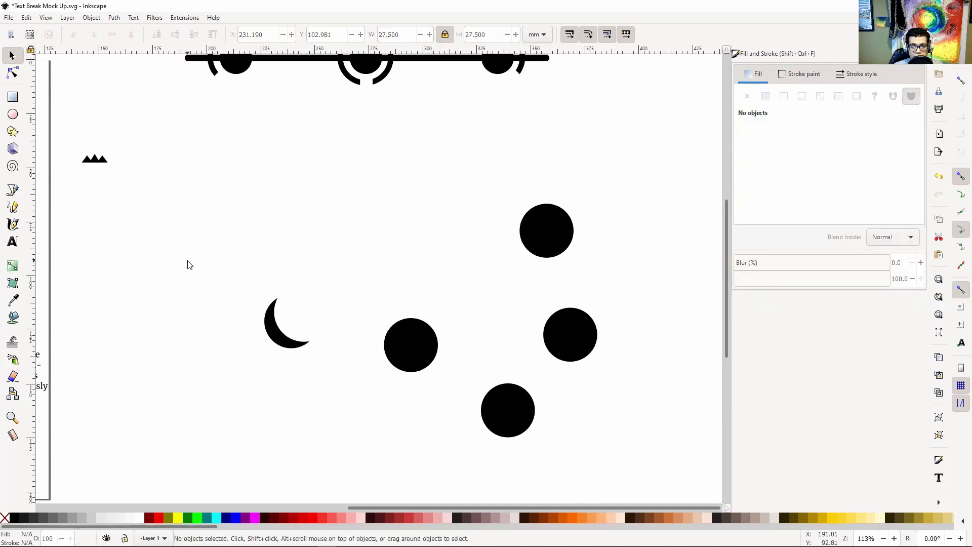
- Move the nearest black circle up so it sits roughly level with the crescent on its left
key("plus")
key("plus")
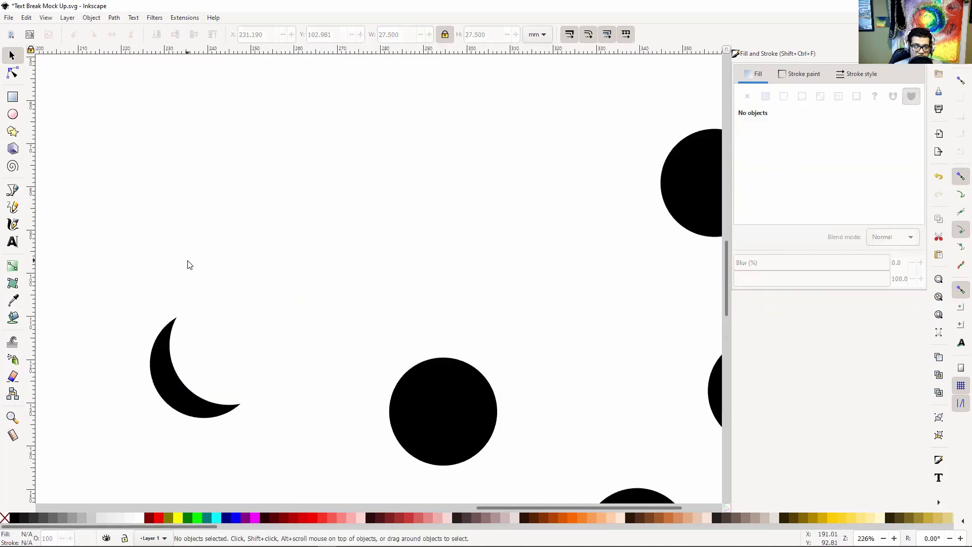
scroll(189, 265, "down", 4)
left_click(443, 345)
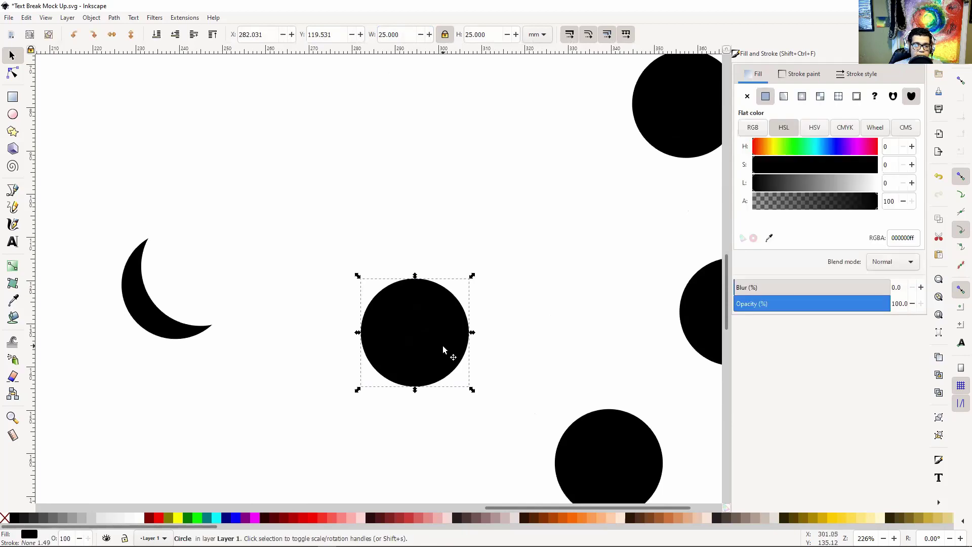
left_click_drag(442, 346, 419, 276)
left_click(169, 276)
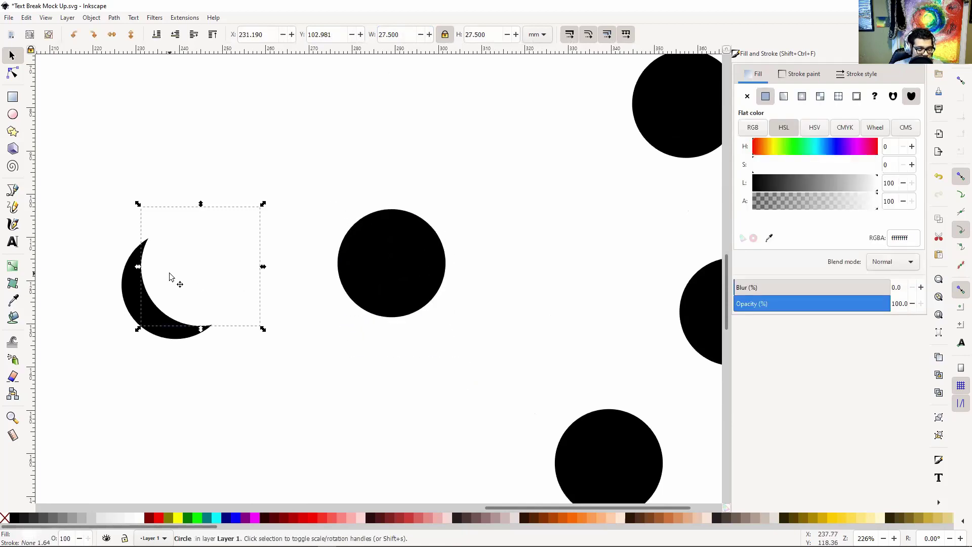
scroll(304, 298, "left", 5)
scroll(367, 311, "up", 2)
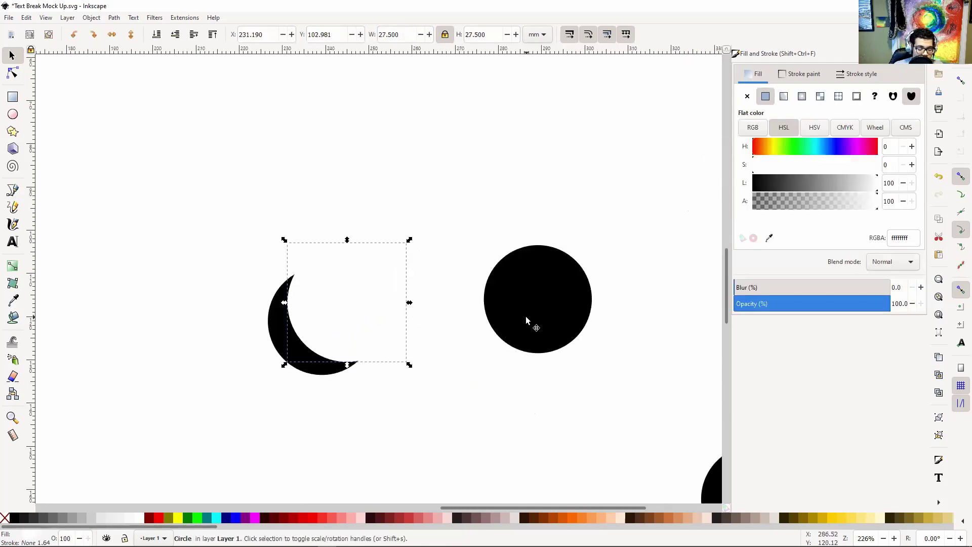
left_click(413, 109)
key("ctrl+v")
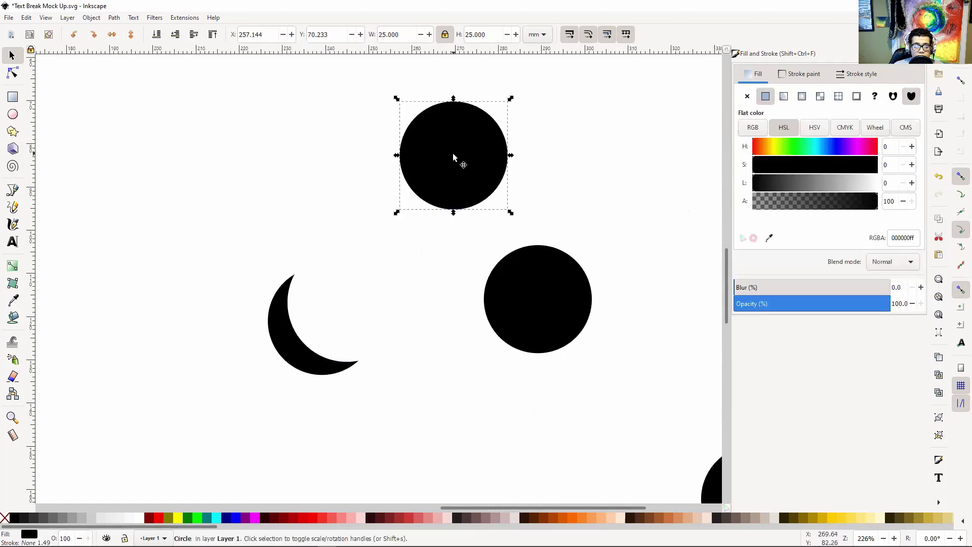
key("ctrl+z")
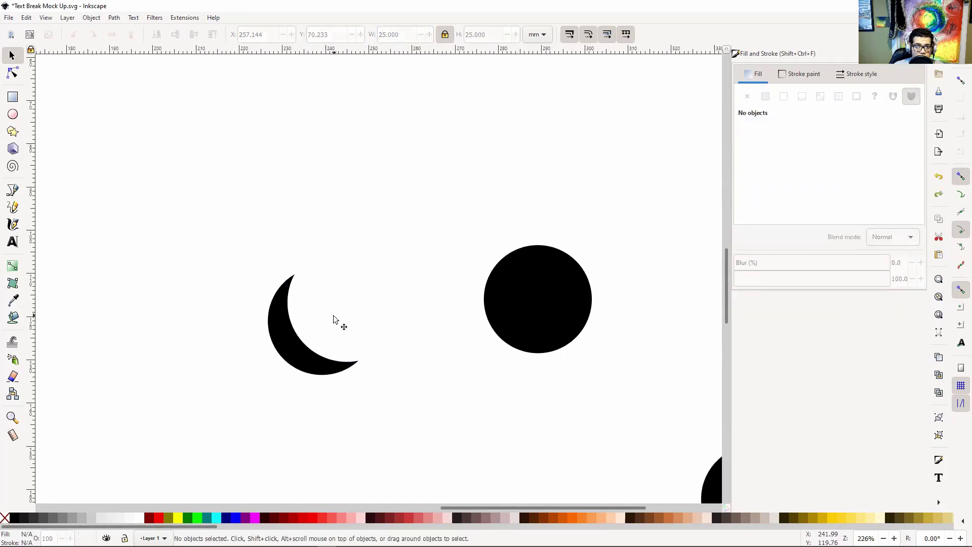
- Copy the white masking circle and place the copy over the second black circle at about X 282.7 mm, Y 99.2 mm
left_click(336, 321)
key("ctrl+c")
left_click(495, 191)
key("ctrl+v")
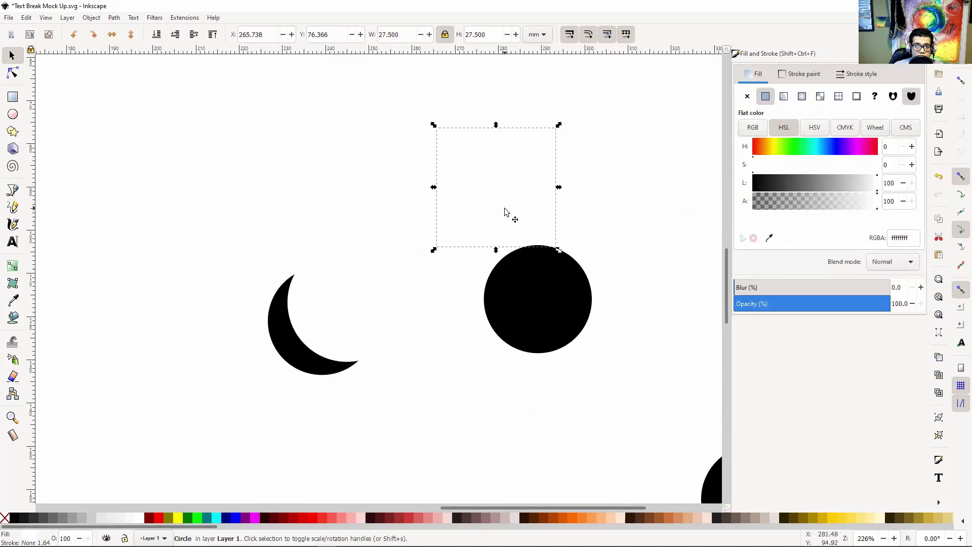
left_click_drag(518, 206, 591, 307)
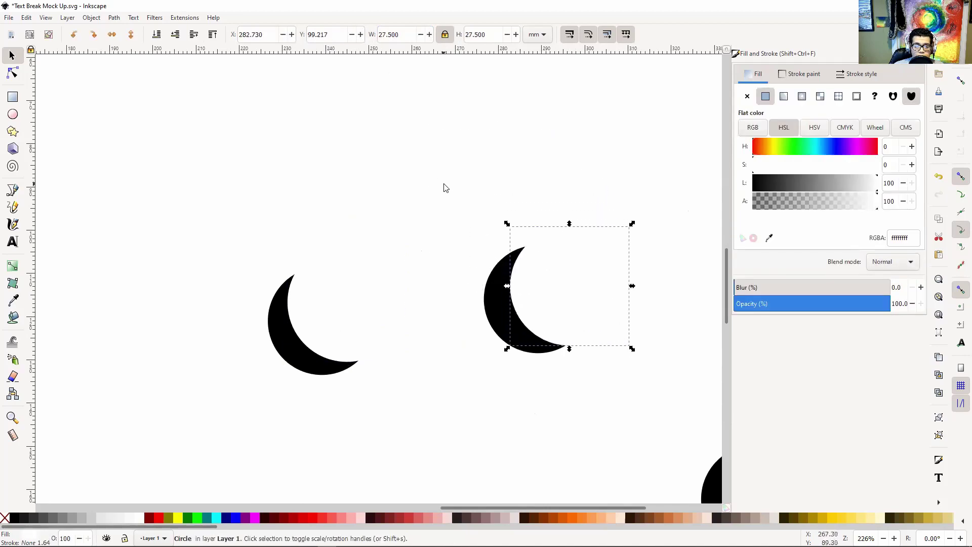
- Shift the first white circle to about X 228.4 mm, Y 106.6 mm for a thinner crescent, and the second to about X 282.5 mm, Y 100.3 mm
left_click_drag(444, 186, 336, 220)
left_click_drag(250, 347, 235, 361)
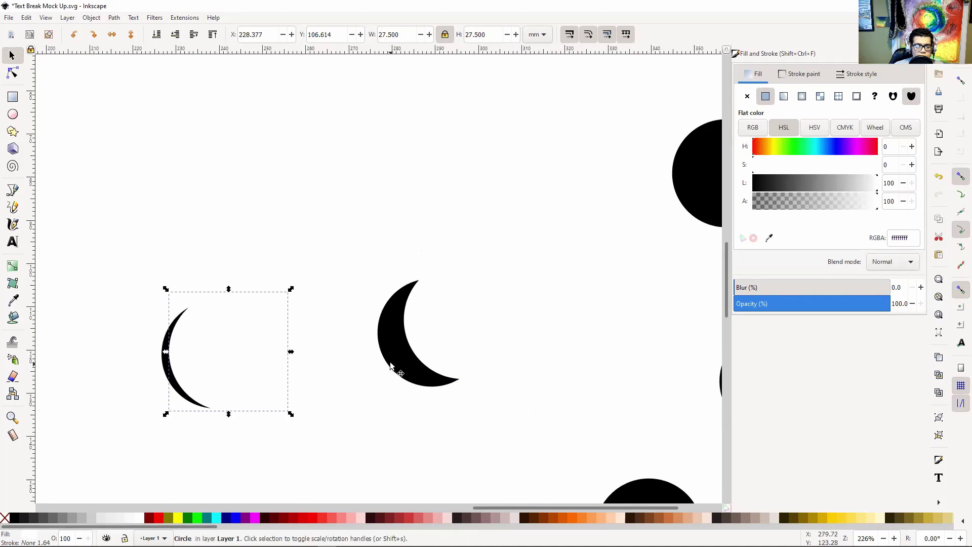
left_click(394, 369)
mouse_move(444, 337)
left_mouse_down()
mouse_move(473, 335)
mouse_move(448, 339)
mouse_move(453, 331)
left_mouse_up()
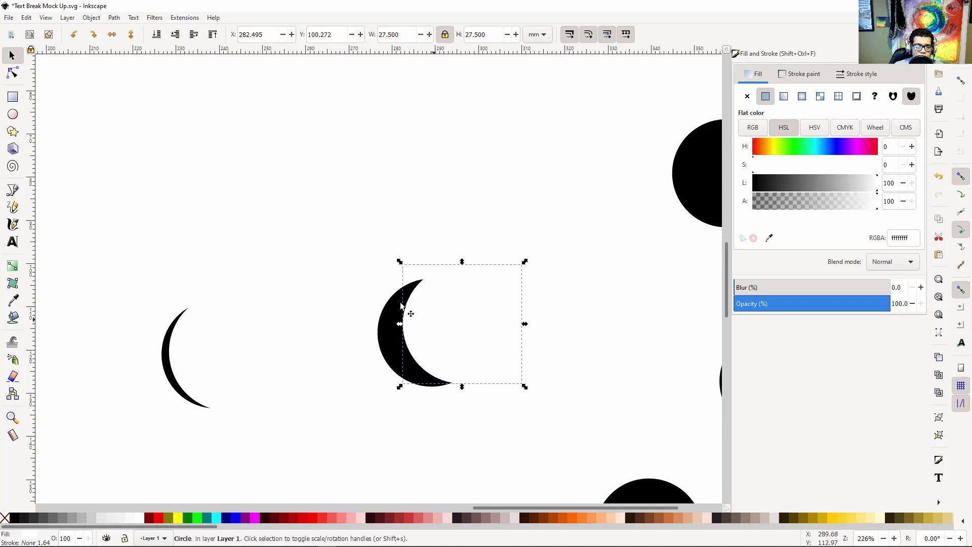
left_click(283, 215)
- Move the second black circle closer to the thin crescent and place its white circle over it at about X 263.2 mm, Y 107.2 mm
left_click_drag(308, 256, 278, 178)
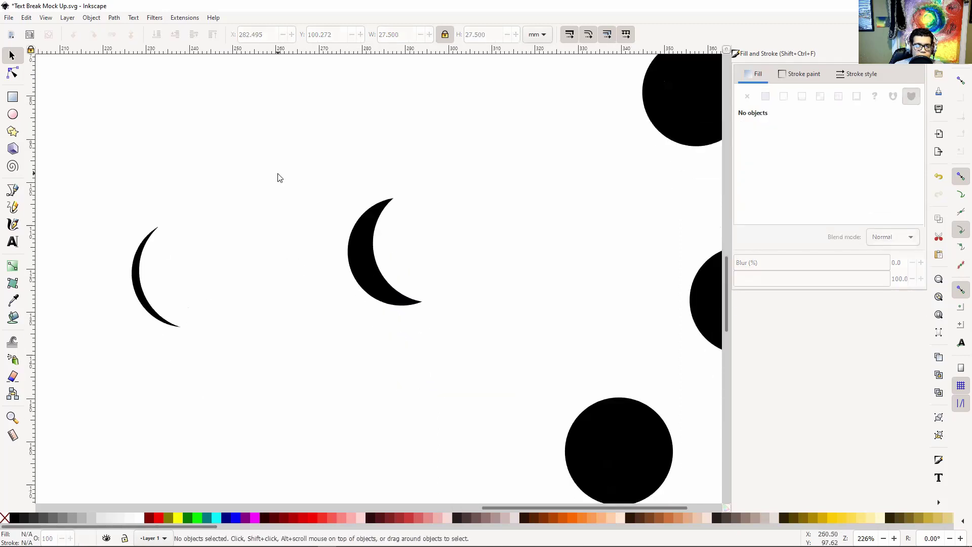
left_click(352, 258)
left_click_drag(357, 258, 278, 288)
left_click(418, 250)
left_click_drag(419, 252, 335, 282)
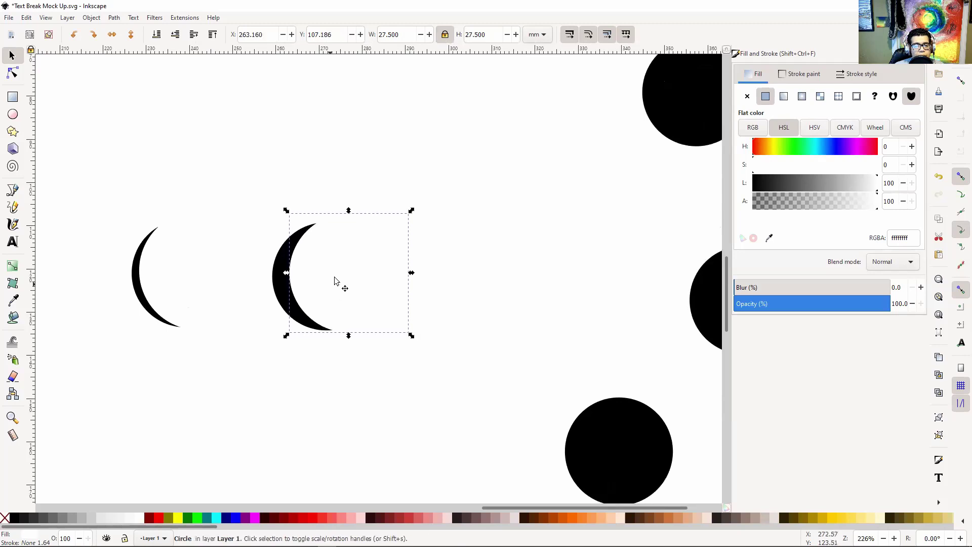
left_click(387, 158)
left_click_drag(395, 161, 326, 167)
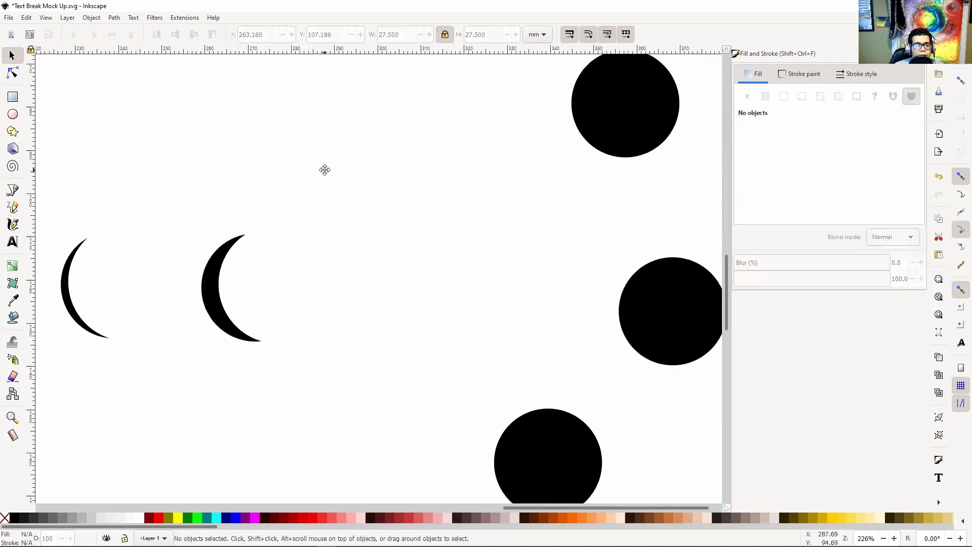
- Copy the white masking circle above the row and move the third black circle to about X 303.7 mm, Y 110.3 mm
left_click(649, 112)
left_click_drag(638, 124, 464, 234)
left_click(282, 269)
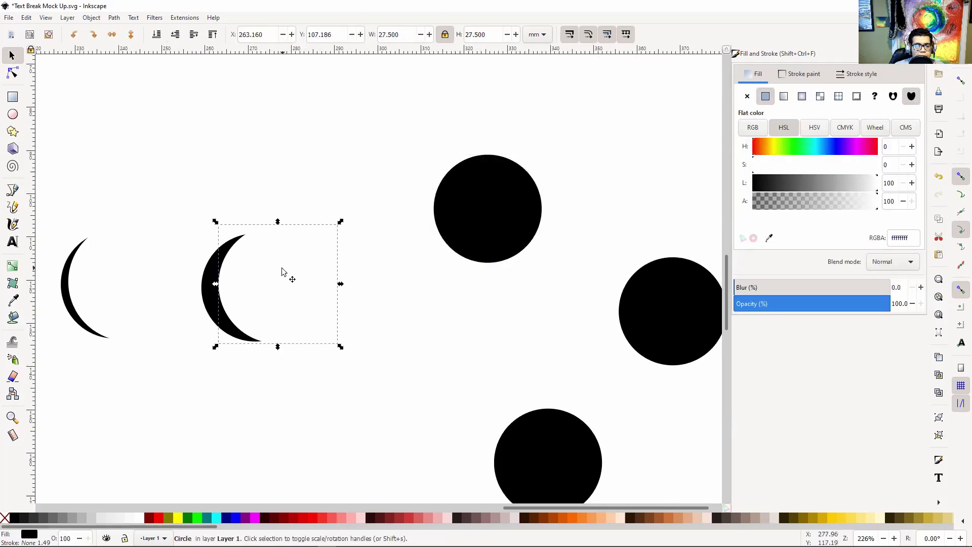
left_click_drag(282, 273, 341, 152)
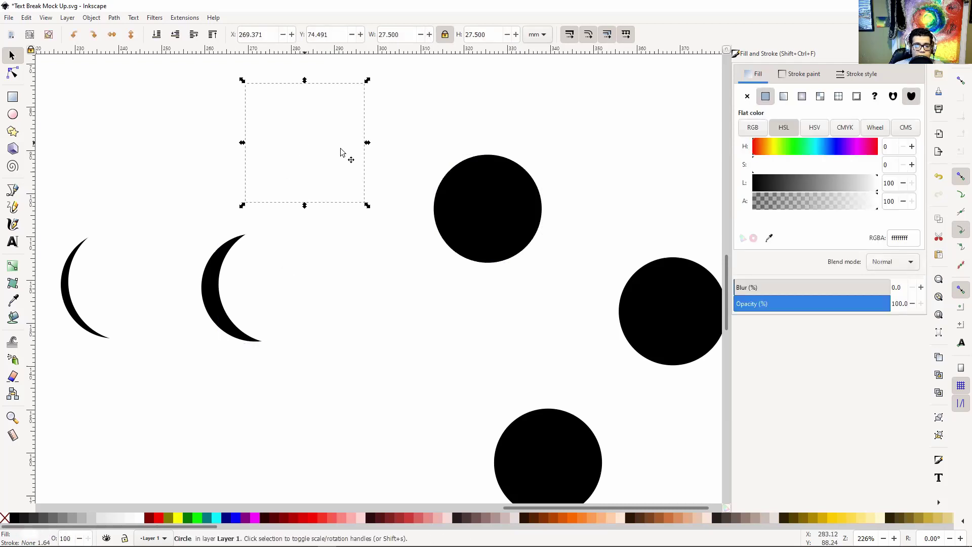
left_click_drag(512, 213, 472, 297)
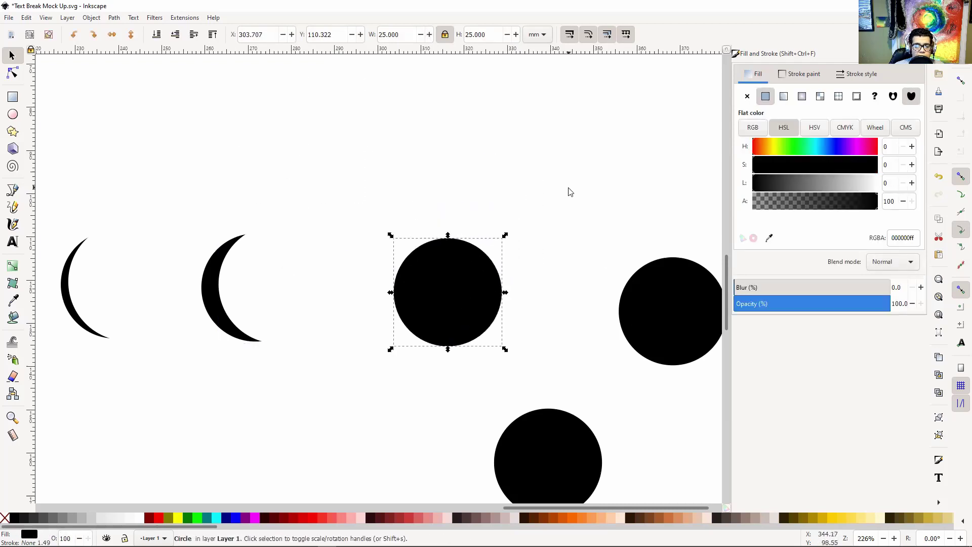
- Place the white circle copy over the third black circle at about X 310.0 mm, Y 108.4 mm to form a thicker crescent
scroll(367, 173, "right", 4)
scroll(367, 174, "up", 1)
left_click_drag(194, 142, 377, 287)
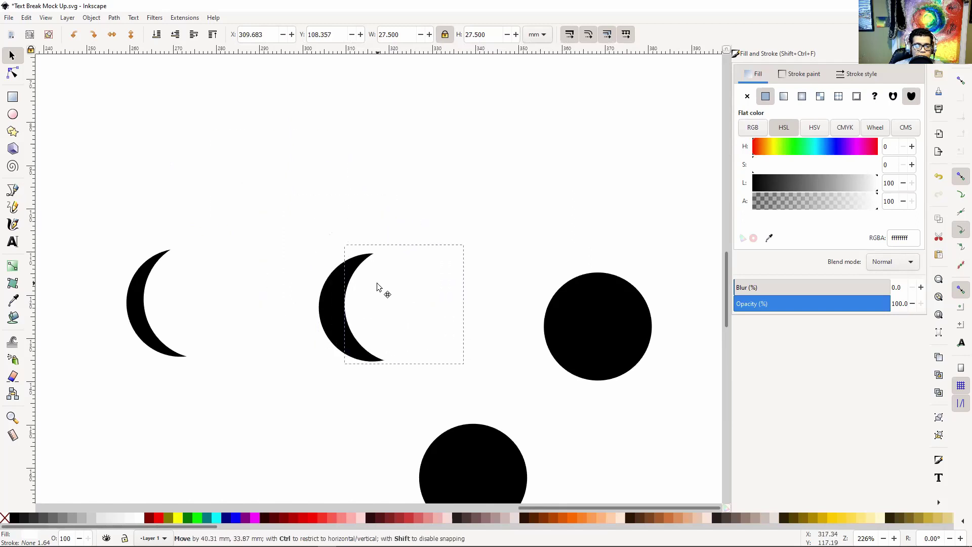
left_click_drag(377, 287, 379, 285)
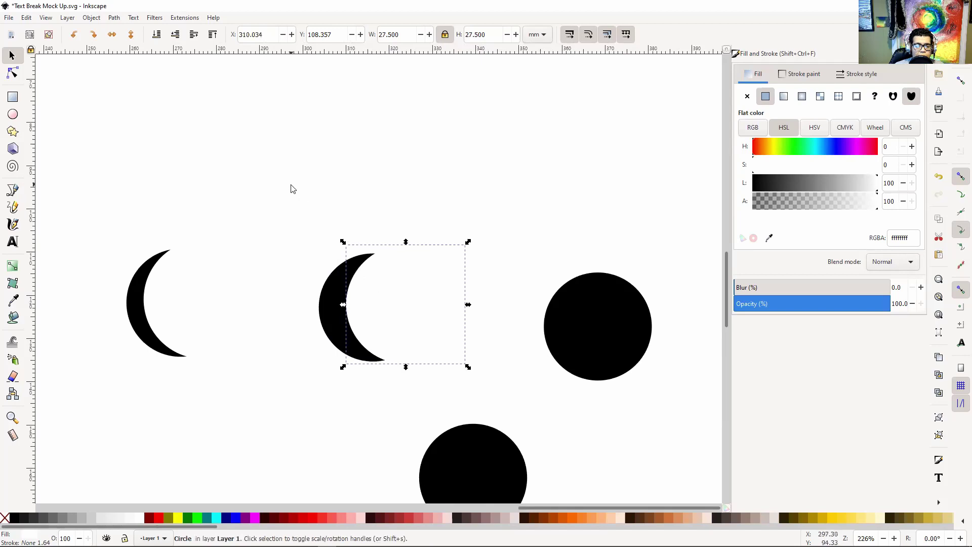
- Move the fourth black circle beside the third crescent, at about X 341.5 mm, Y 109.6 mm
left_click(295, 213)
left_click_drag(295, 213, 95, 195)
left_click_drag(405, 328, 501, 124)
mouse_move(366, 269)
left_mouse_down()
mouse_move(339, 297)
mouse_move(325, 293)
left_mouse_up()
left_click(497, 166)
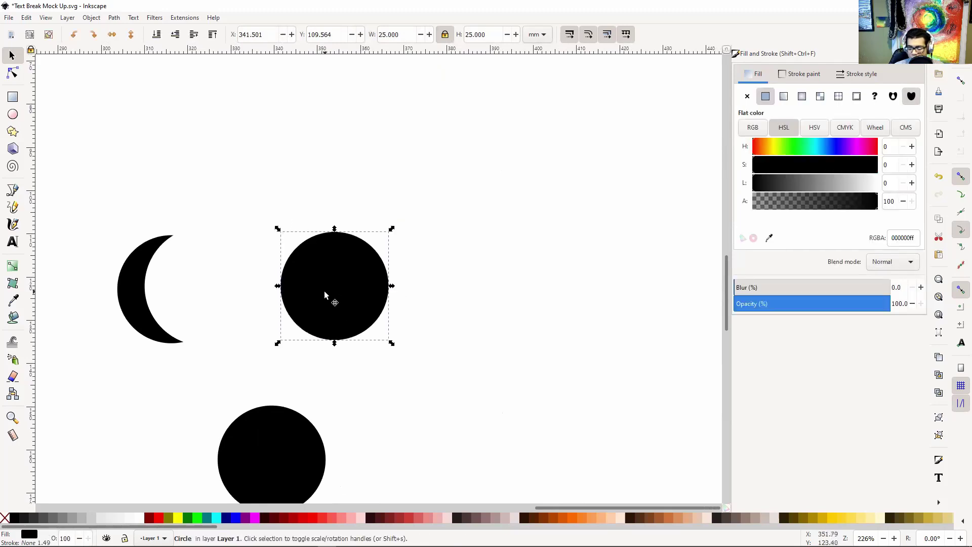
key("minus")
key("minus")
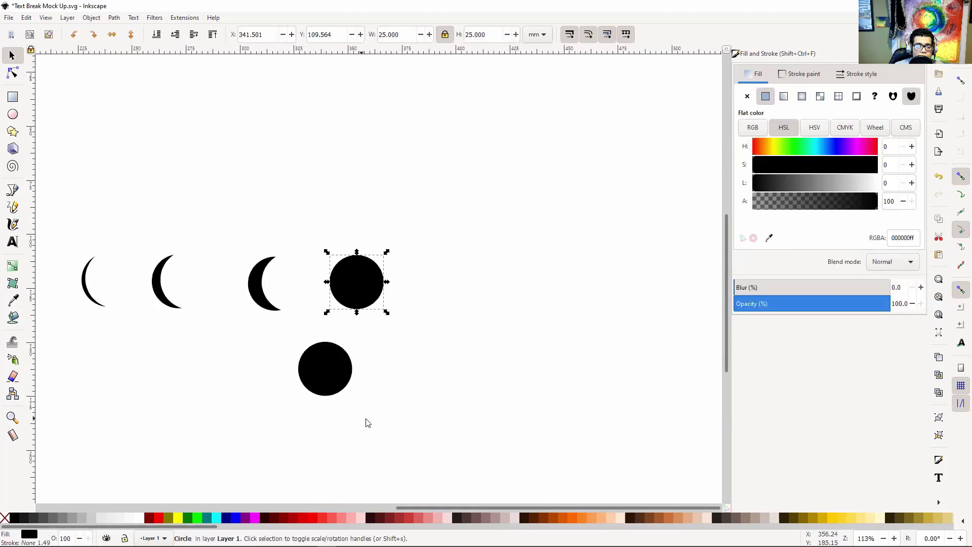
- Move the remaining black circle from below the row to clear space above the fourth circle
left_click(365, 383)
left_click_drag(332, 369, 422, 164)
mouse_move(470, 320)
left_mouse_down()
mouse_move(519, 328)
mouse_move(464, 321)
left_mouse_up()
- Set the fourth black circle's width to 27.5 mm with locked proportions and shift it to about X 339.6 mm, Y 106.8 mm
left_click(386, 280)
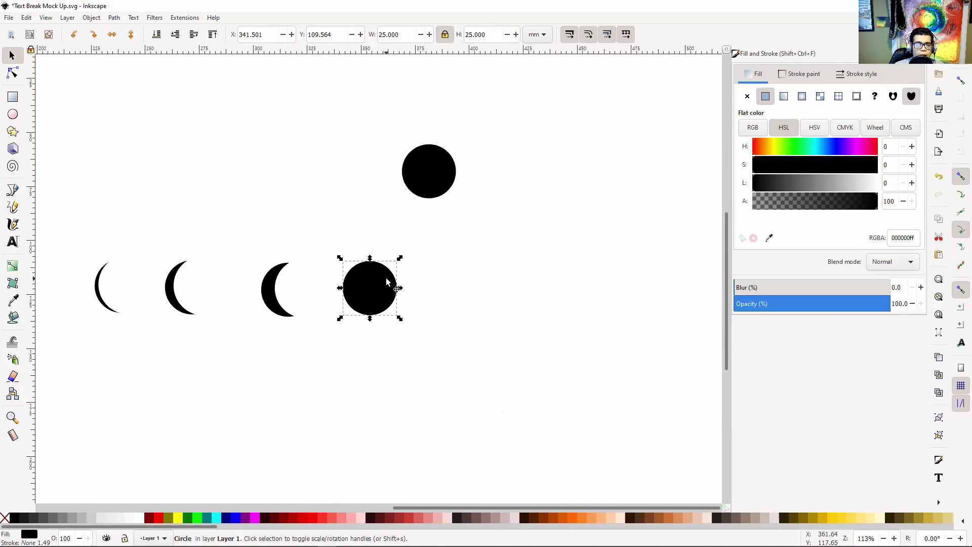
left_click(397, 44)
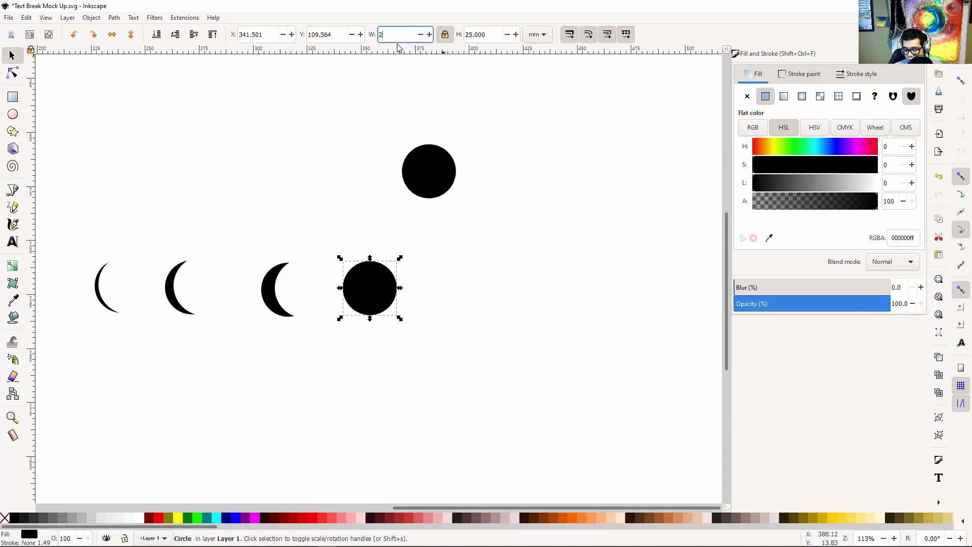
type("27.5")
key("Return")
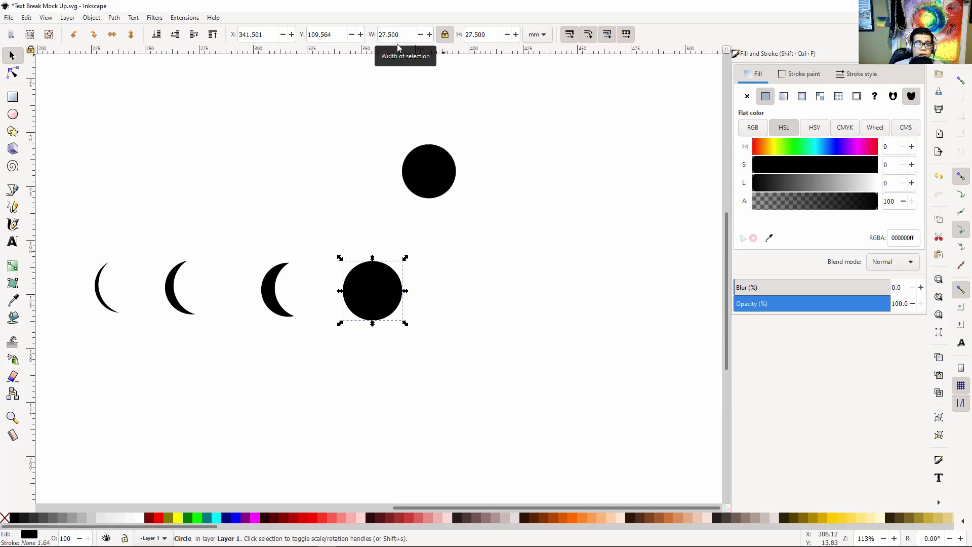
left_click(373, 280)
mouse_move(373, 280)
left_mouse_down()
mouse_move(391, 266)
mouse_move(373, 273)
left_mouse_up()
left_click(162, 308)
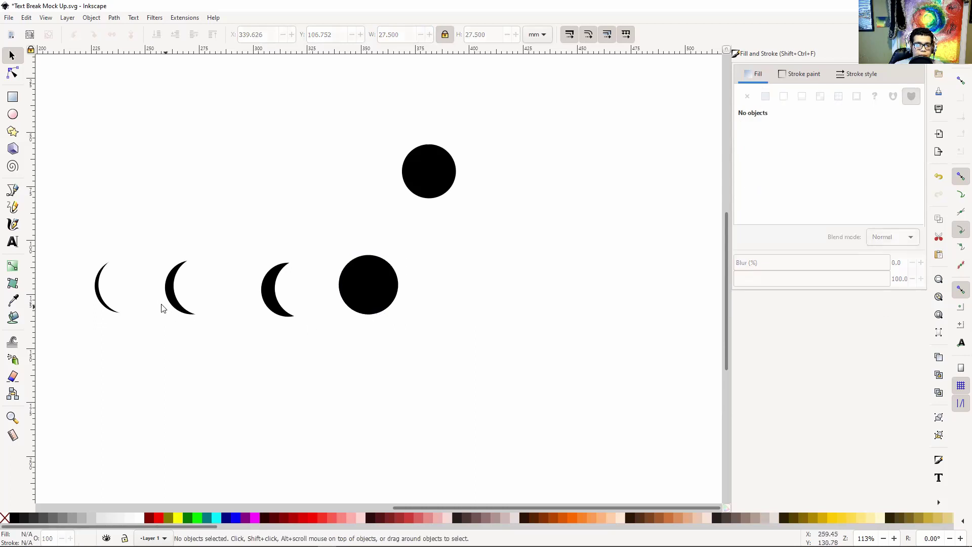
- Try to group the black and white circles of the thinnest crescent
left_click_drag(76, 236, 156, 351)
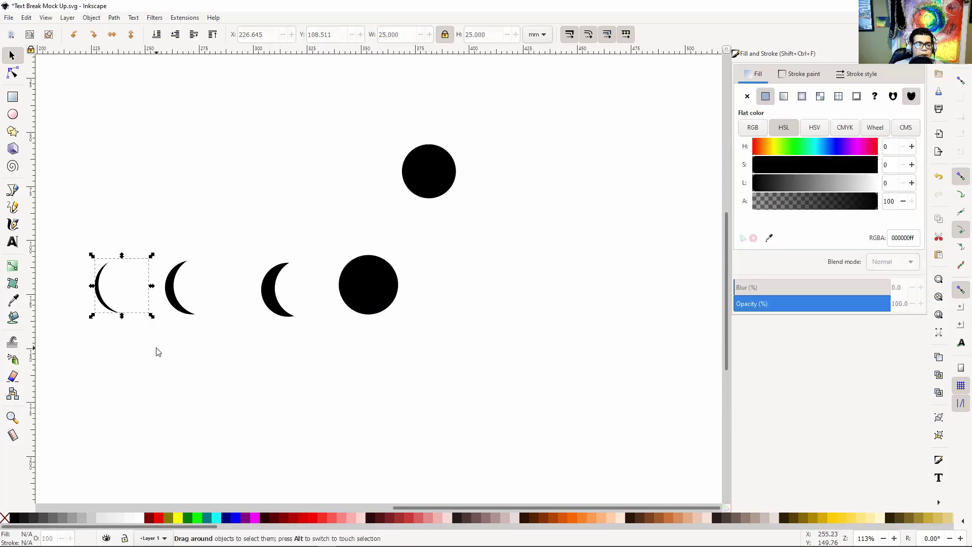
right_click(118, 288)
left_click(160, 232)
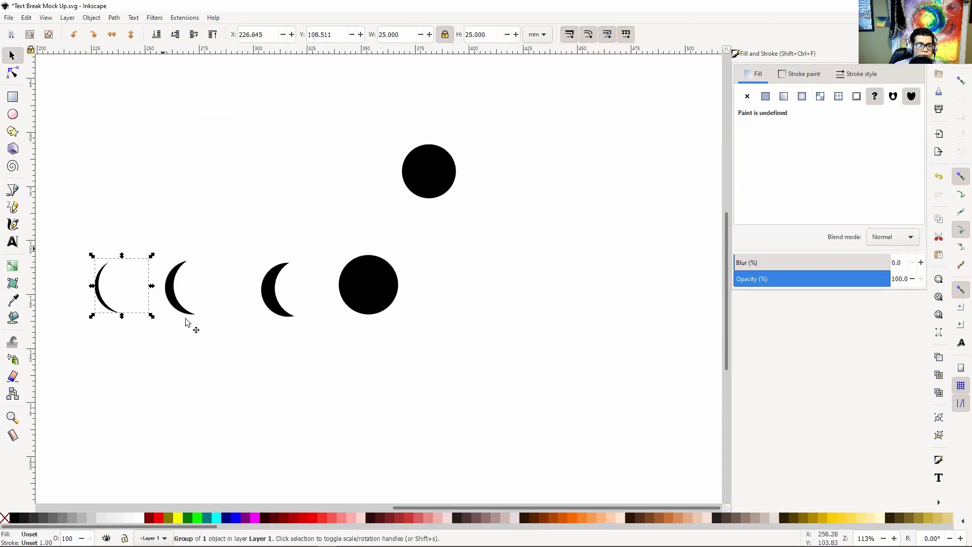
- Group the black and white circles of the second crescent, and likewise those of the third crescent
left_click(205, 363)
left_click_drag(150, 218, 236, 352)
right_click(194, 282)
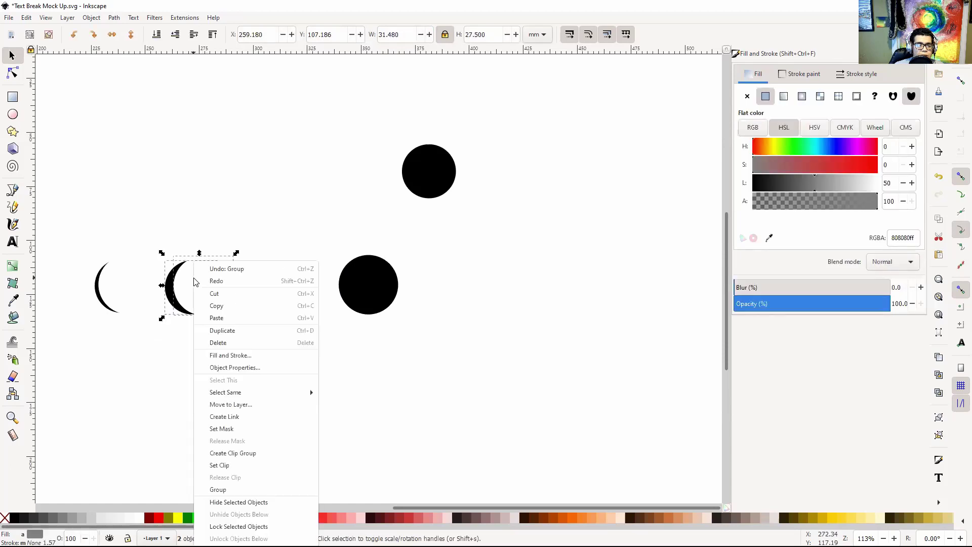
left_click(218, 489)
left_click(244, 304)
left_click_drag(236, 227, 339, 348)
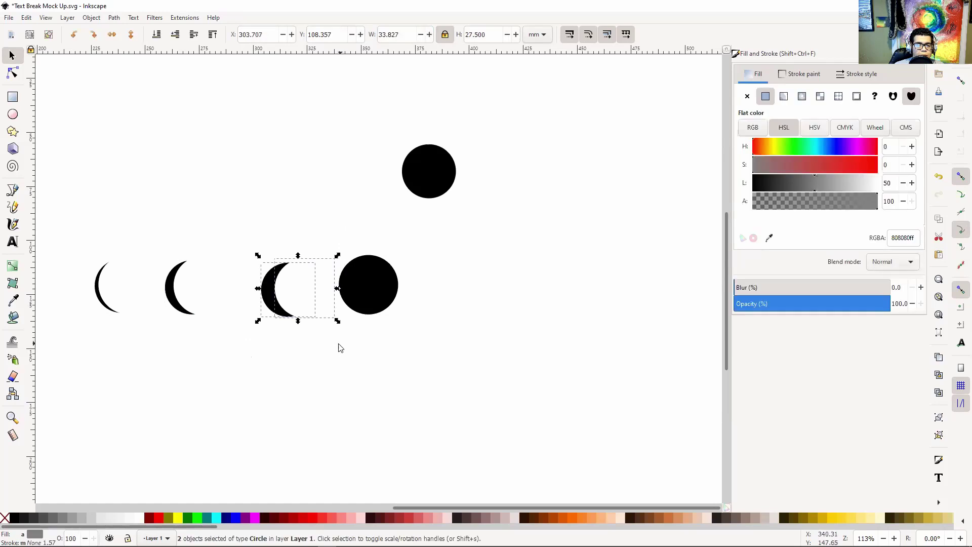
right_click(303, 293)
left_click(324, 241)
left_click(199, 331)
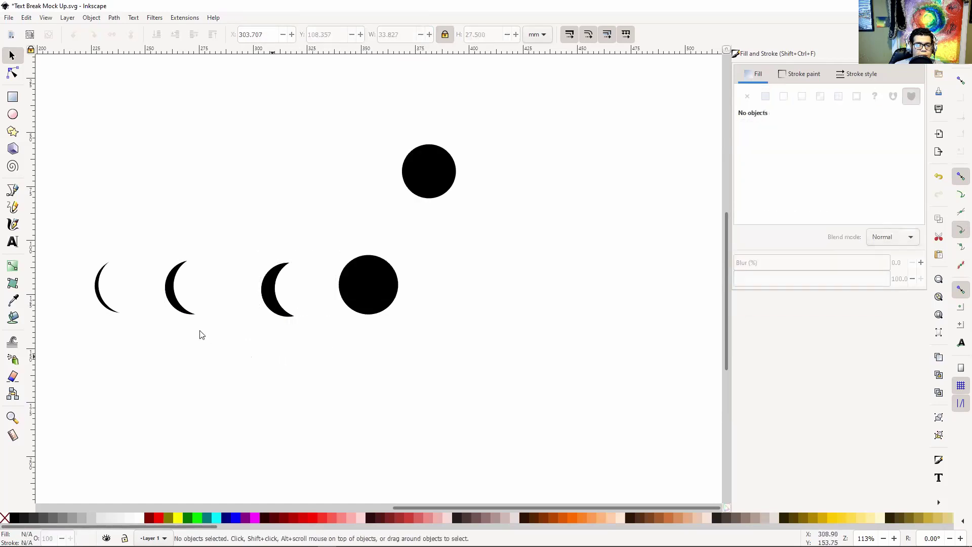
- Draw a black-filled rectangle about 111 mm wide and 16.4 mm high below the three crescents as an alignment bar
left_click(103, 268)
left_click(145, 173)
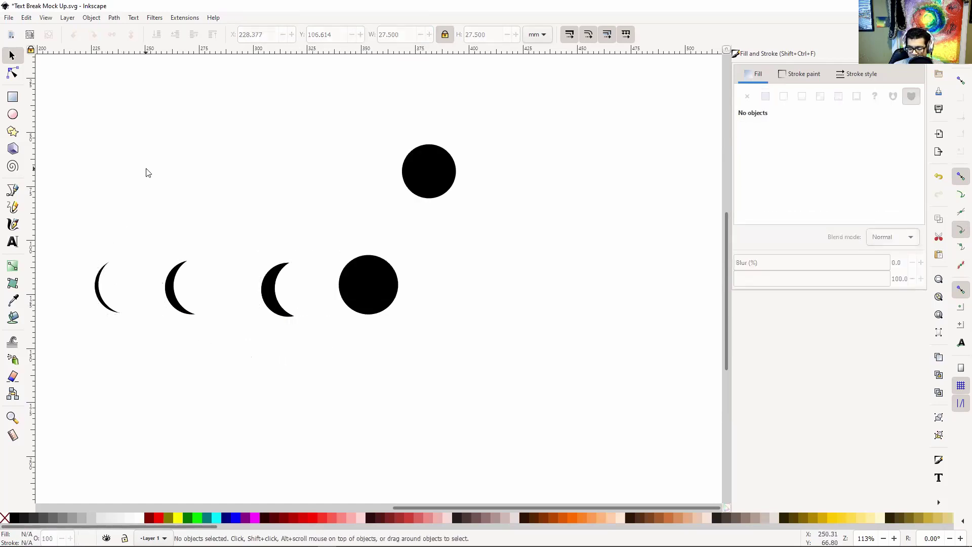
key("plus")
key("plus")
left_click_drag(146, 172, 493, 122)
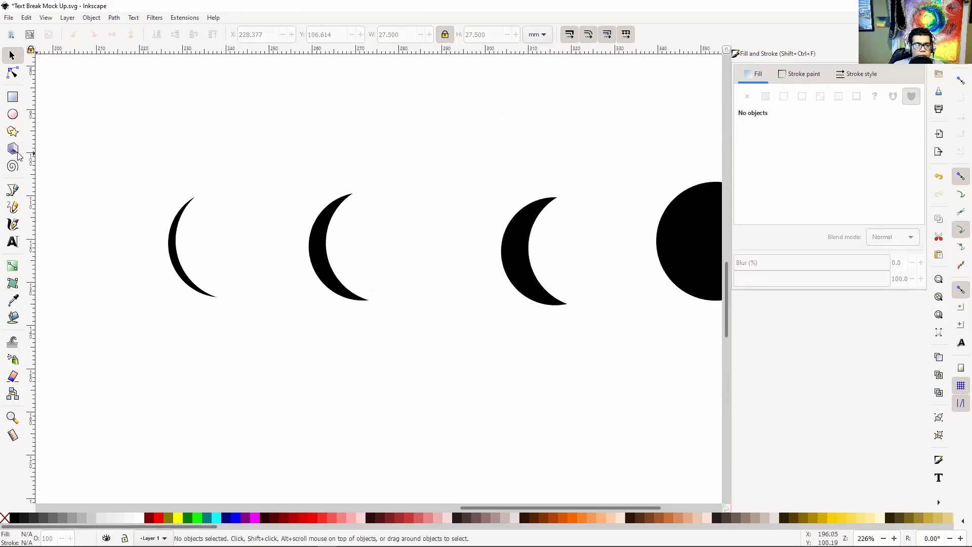
left_click(12, 96)
left_click_drag(173, 369, 641, 435)
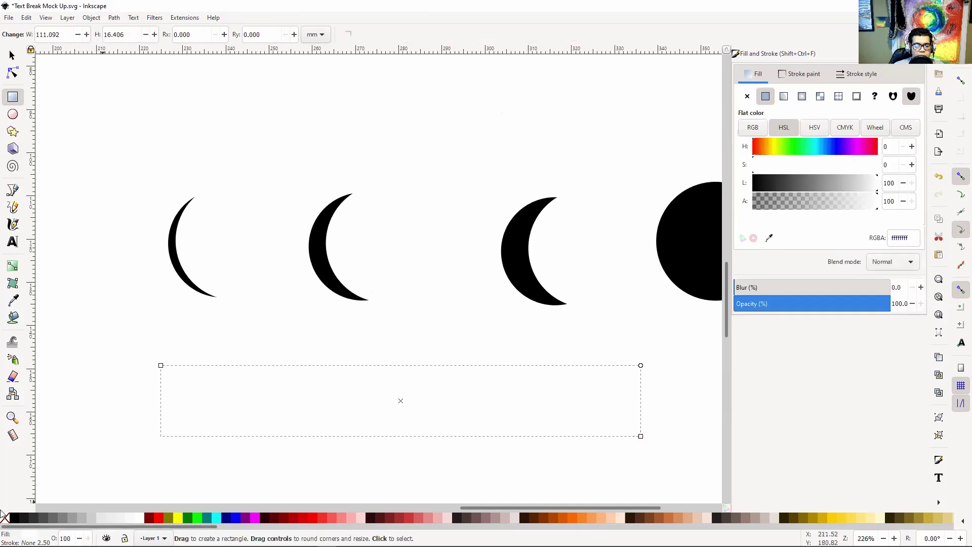
left_click(14, 517)
left_click(174, 264)
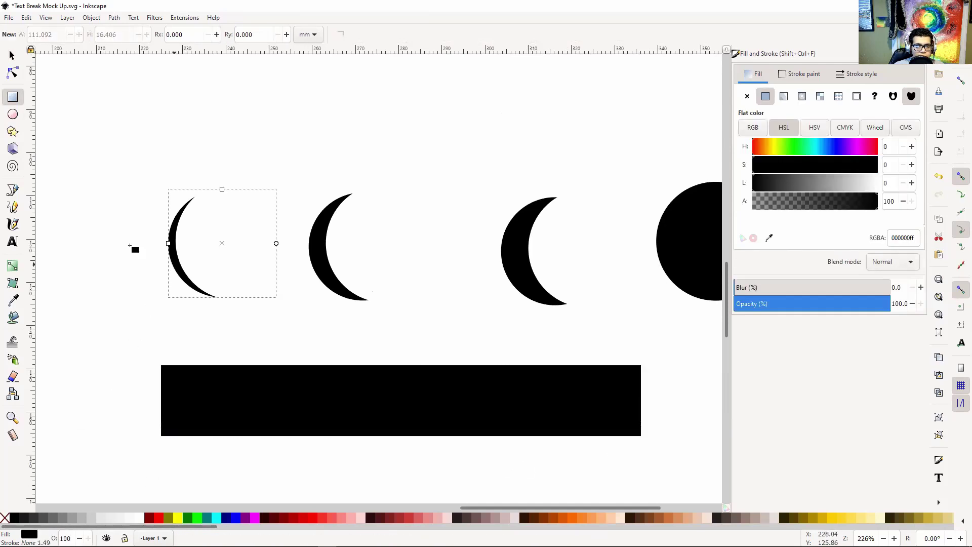
left_click(12, 55)
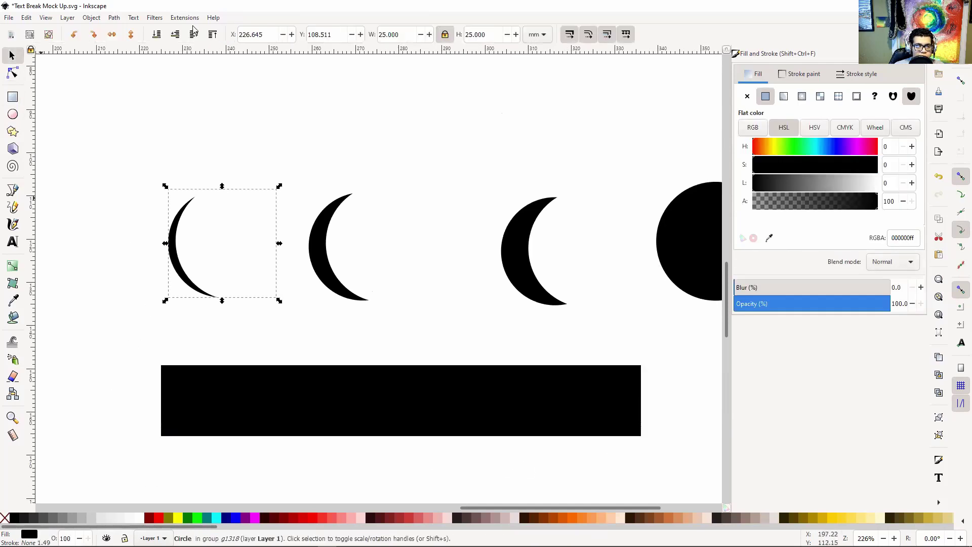
left_click(283, 34)
left_click(283, 34)
left_click(283, 35)
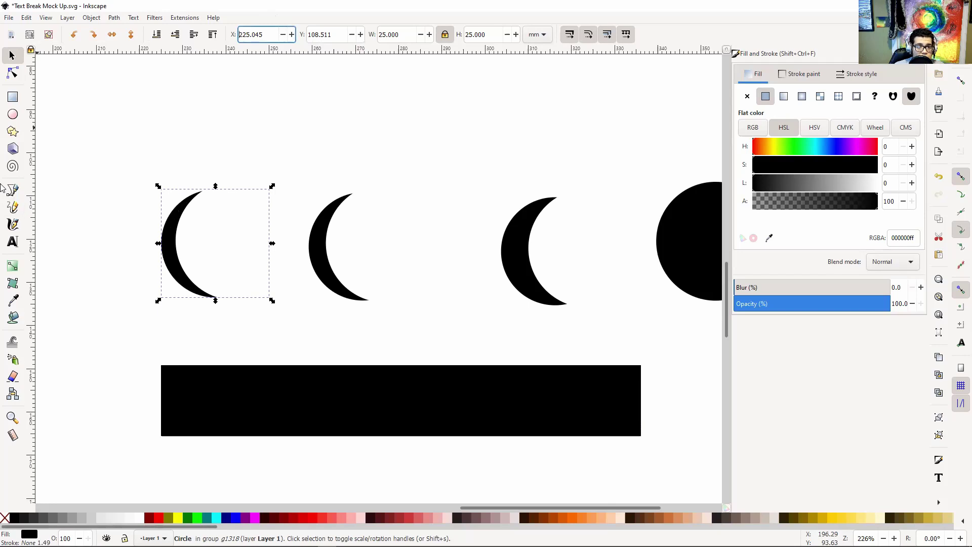
key("ctrl+z")
left_click(83, 153)
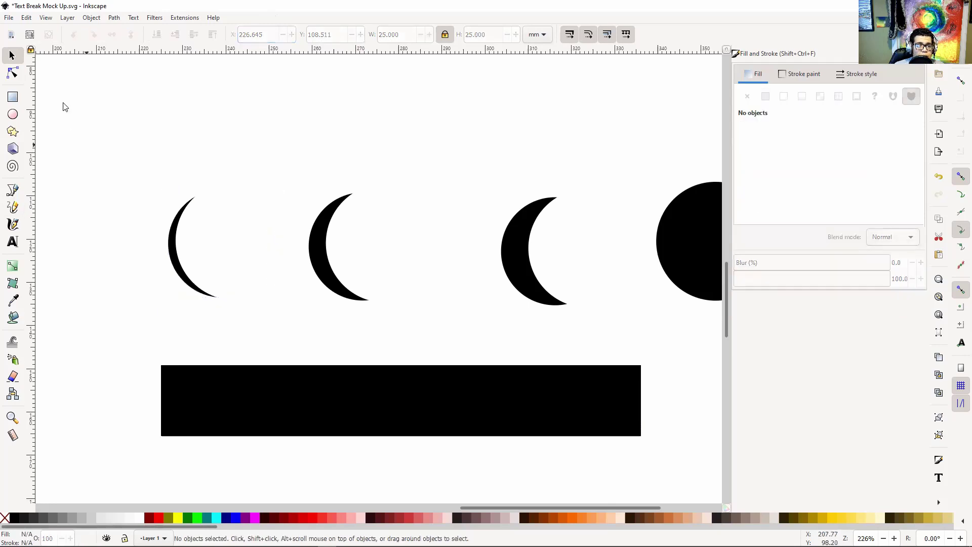
- Group the thinnest crescent's black circle with its white masking circle and select the resulting group
left_click_drag(81, 128, 297, 323)
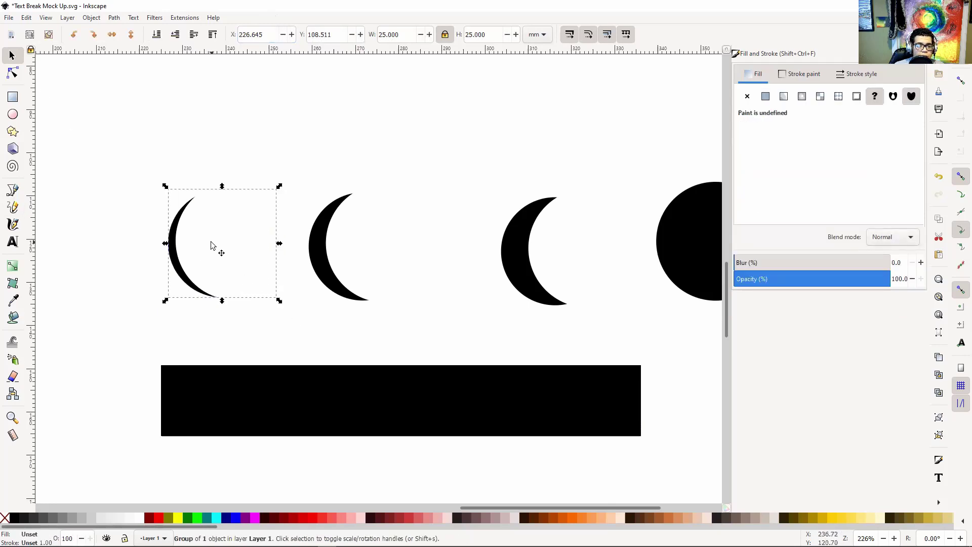
left_click(112, 162)
left_click_drag(99, 113, 315, 325)
right_click(240, 267)
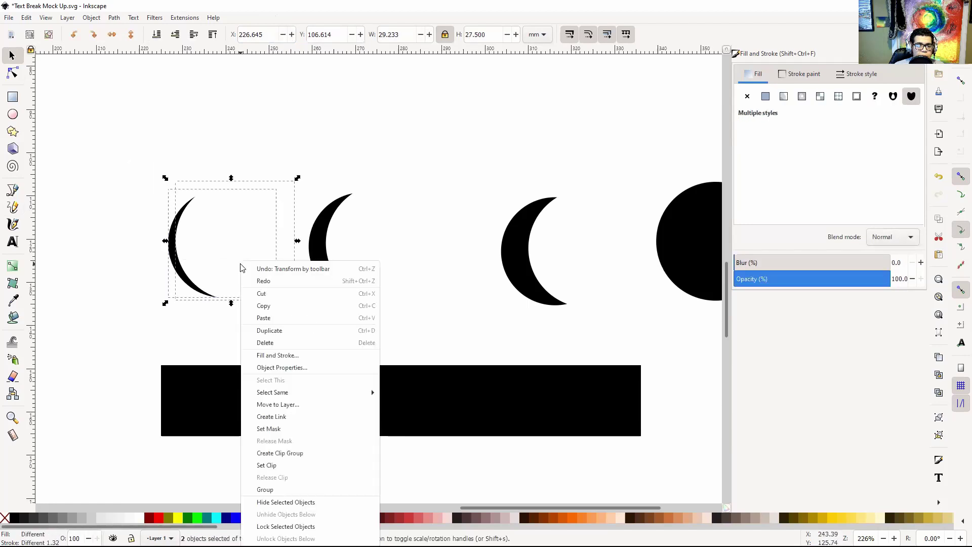
left_click(290, 490)
left_click(106, 270)
left_click(201, 263)
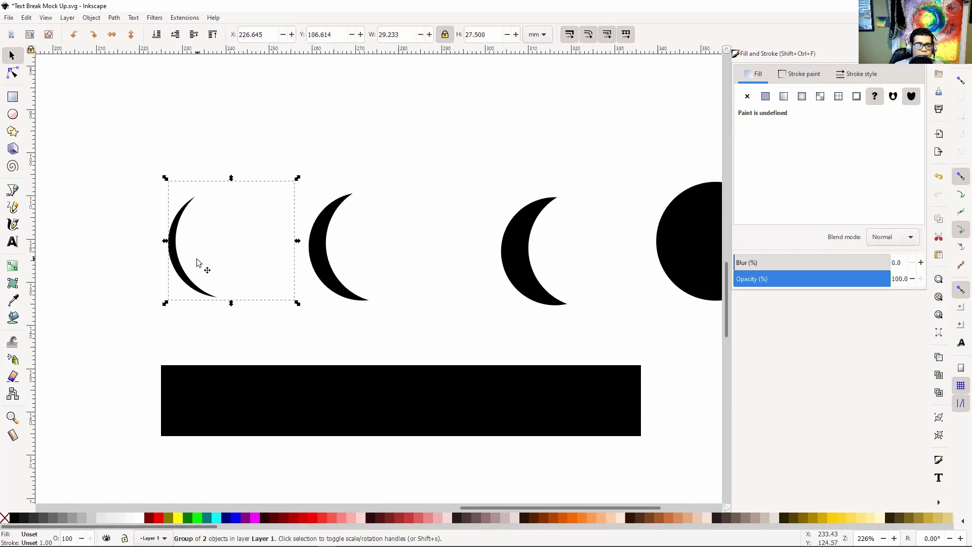
- Lower the thinnest crescent onto the upper edge of the black bar, at Y 121.914 mm
left_click_drag(361, 34, 361, 34)
left_click(361, 35)
left_click(361, 34)
left_click(361, 35)
left_click(361, 34)
left_click(361, 35)
left_click(361, 34)
left_click(361, 35)
left_click(361, 34)
left_click(361, 34)
left_click(361, 35)
left_click(361, 34)
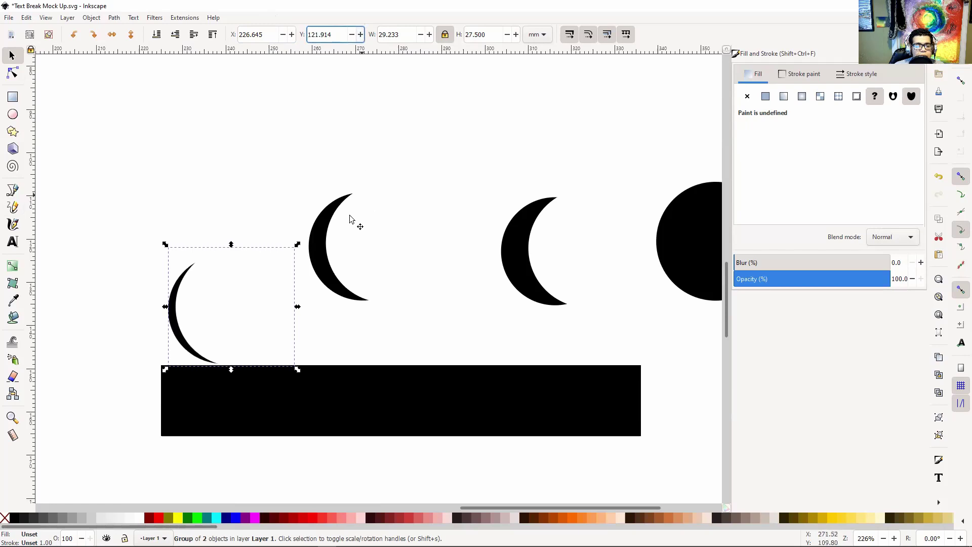
- Lower the second crescent onto the upper edge of the black bar, at Y 121.886 mm
left_click(327, 219)
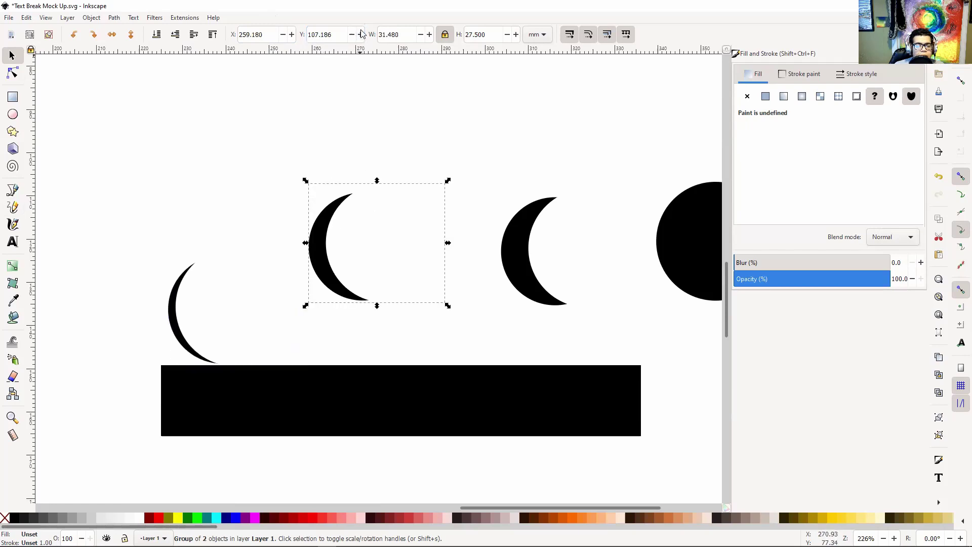
left_click_drag(361, 35, 361, 34)
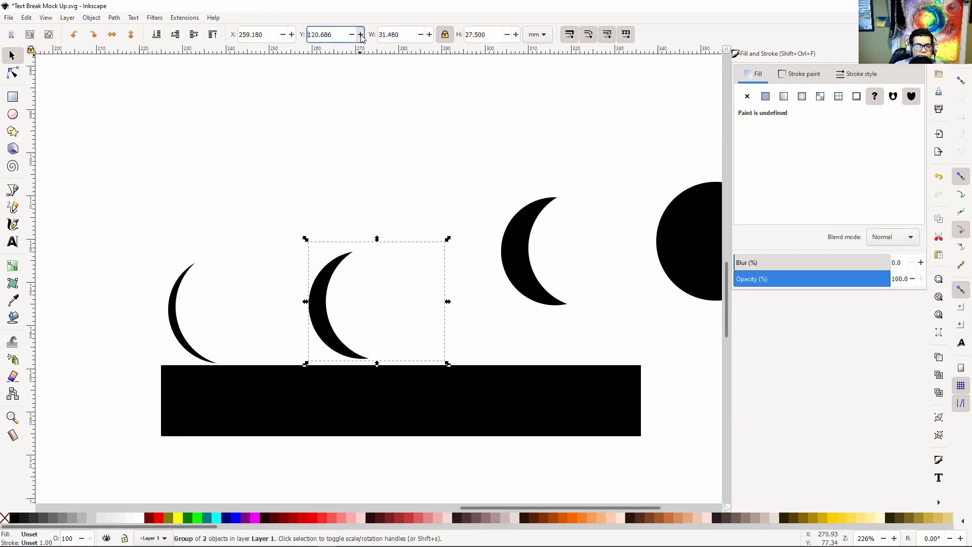
left_click(361, 34)
left_click(361, 35)
left_click(361, 34)
left_click(361, 34)
left_click(361, 34)
left_click(361, 34)
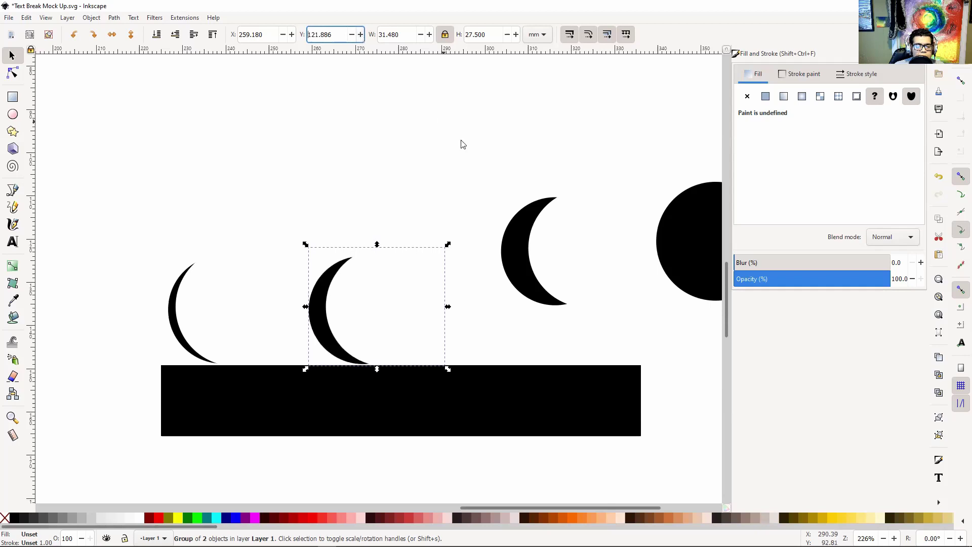
- Lower the third crescent onto the upper edge of the black bar, at about Y 122.1 mm
left_click(524, 231)
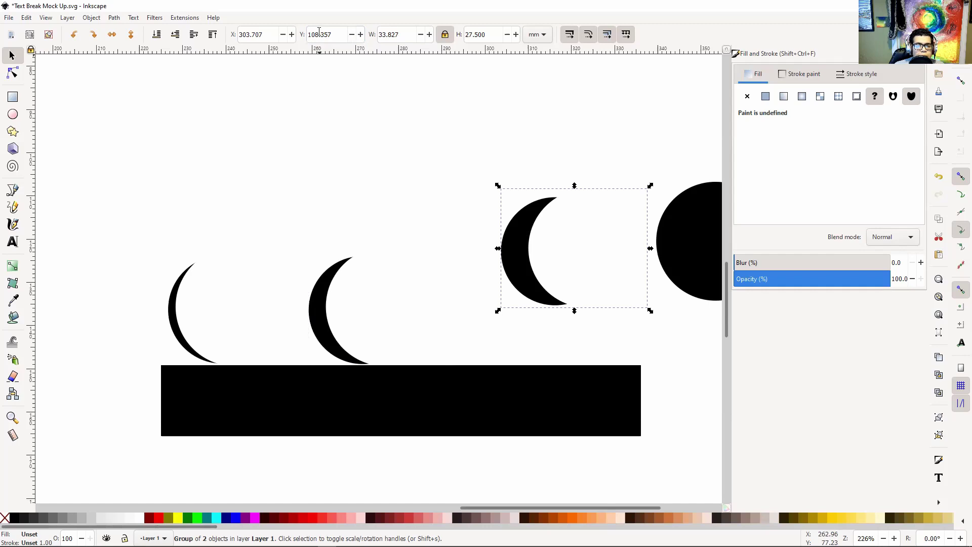
left_click_drag(361, 39, 352, 35)
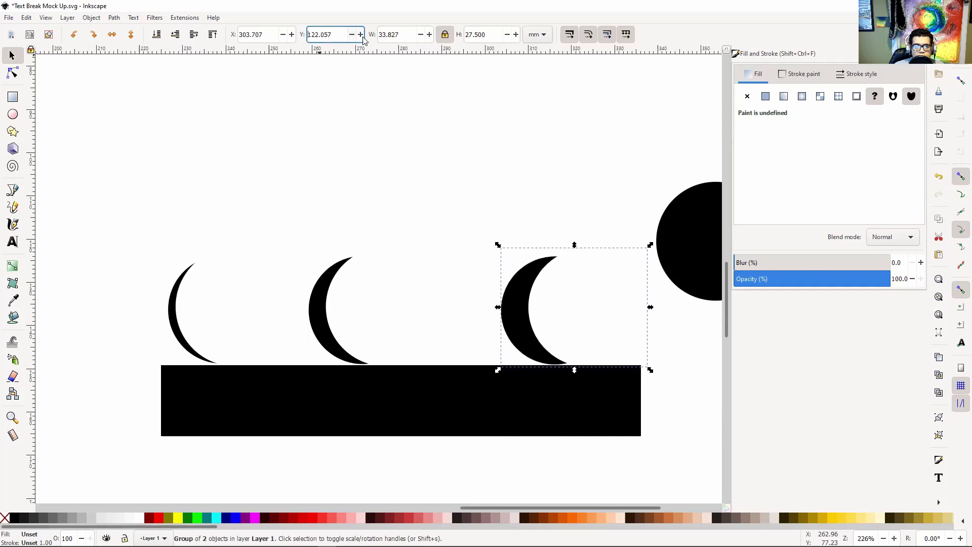
left_click(361, 35)
- Nudge the second crescent up to Y 121.786 mm and the third crescent up to Y 122.057 mm
left_click(324, 287)
left_click(352, 35)
left_click(414, 171)
left_click_drag(452, 211, 358, 212)
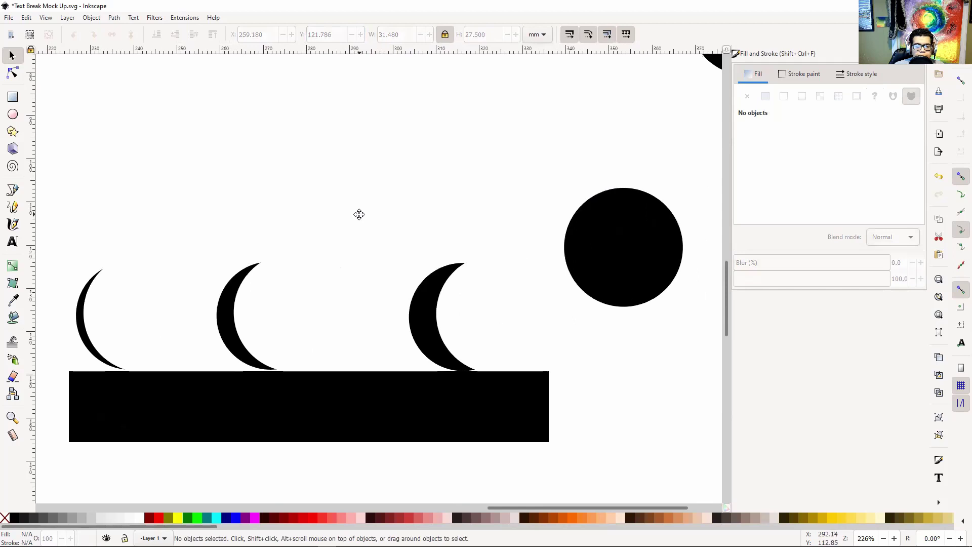
left_click(421, 311)
left_click(352, 35)
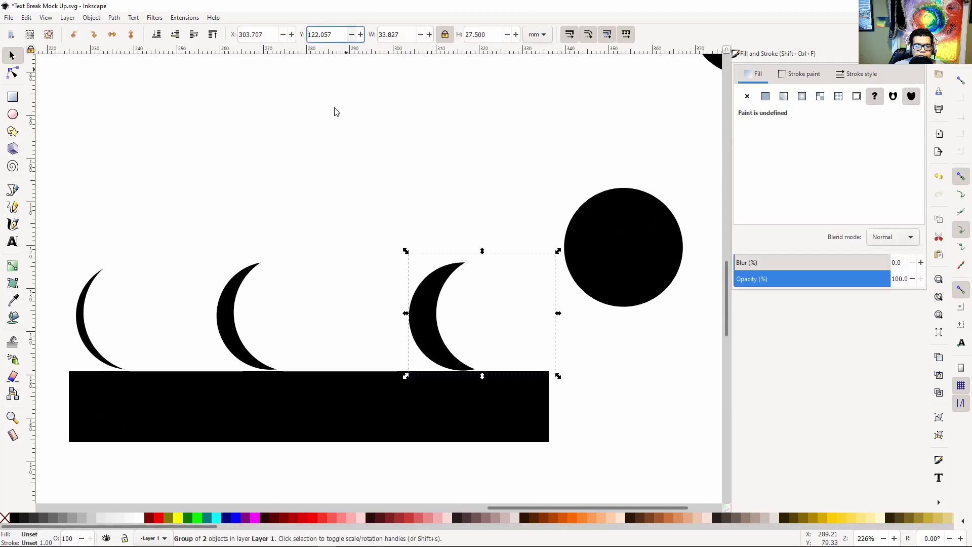
left_click(318, 170)
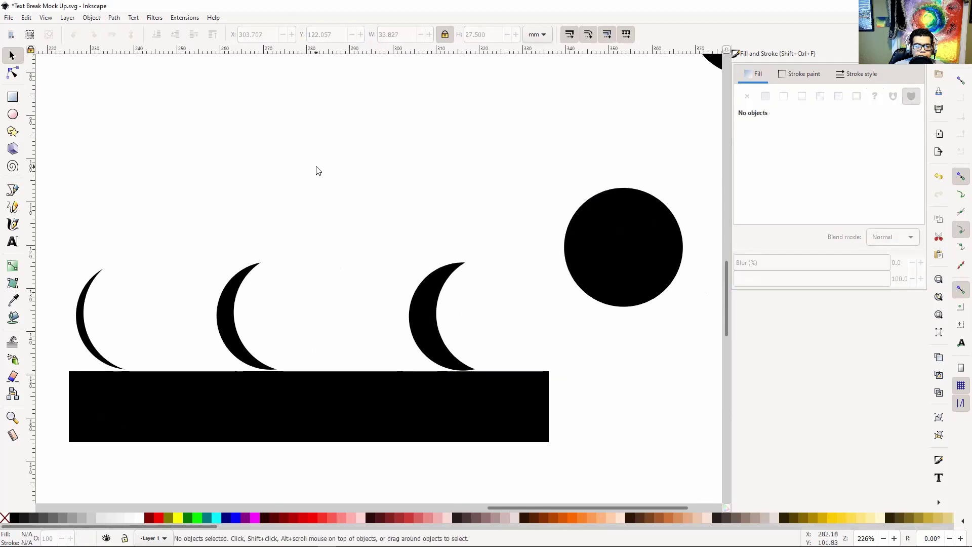
- Lower the second crescent slightly to Y 121.886 mm
left_click(238, 313)
left_click(352, 34)
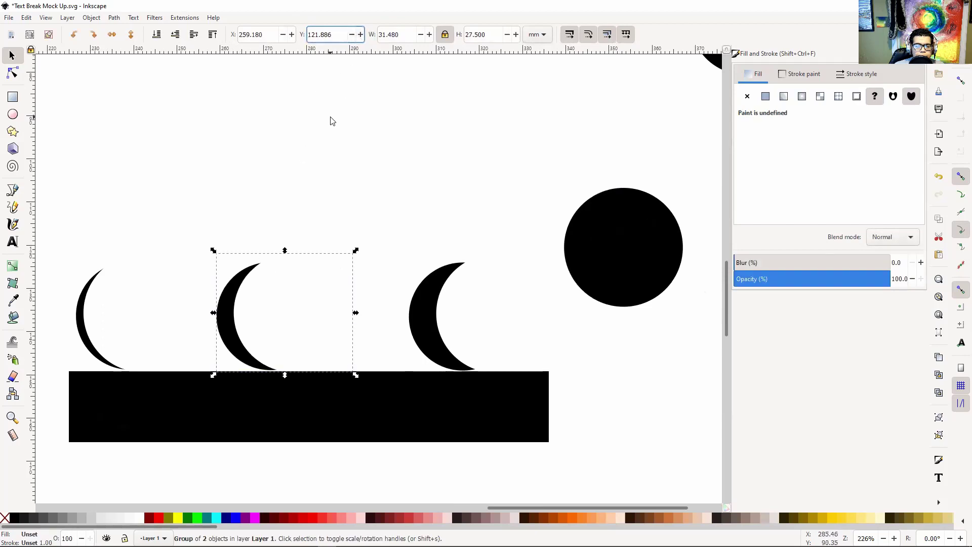
left_click(349, 165)
- Stretch the black bar's far end beyond the full circle, to a width of about 288.9 mm
left_click_drag(395, 186, 317, 162)
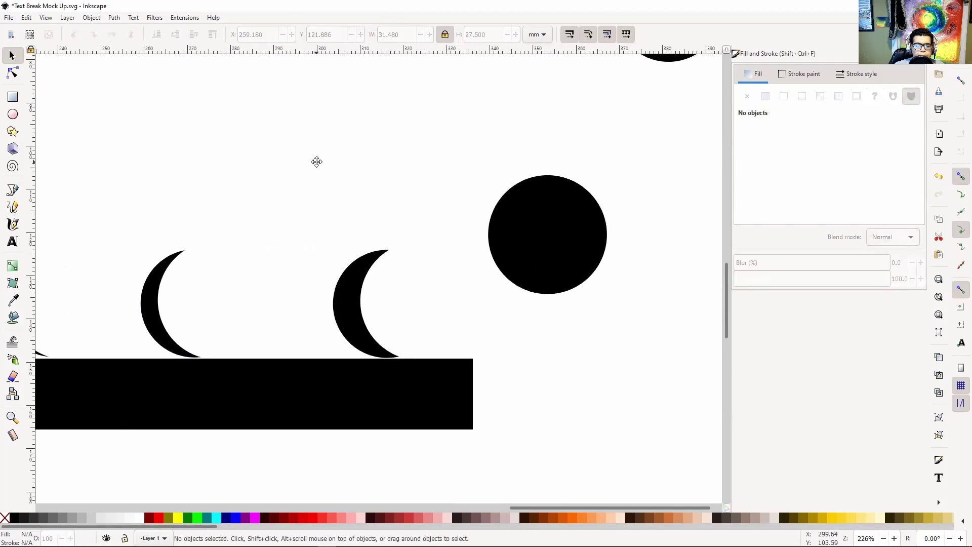
left_click_drag(412, 171, 268, 177)
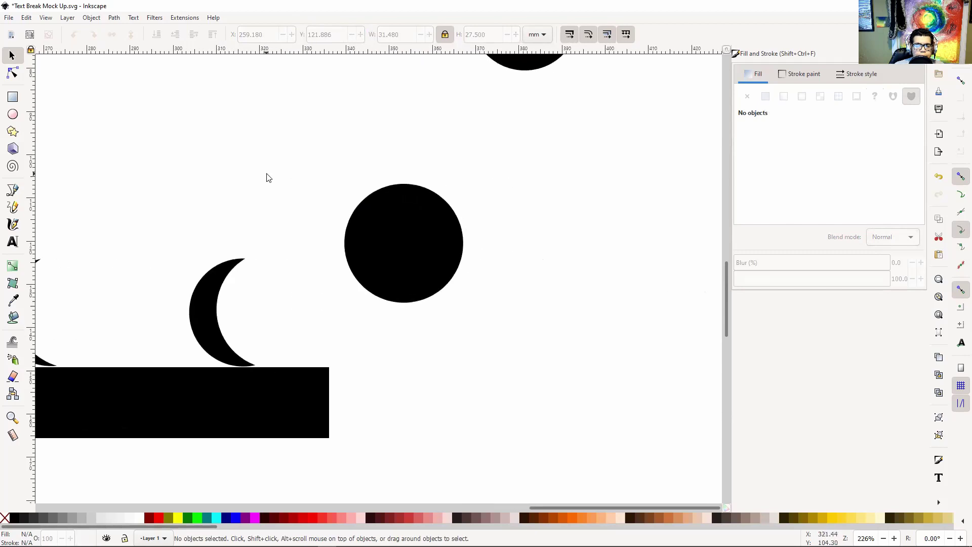
left_click(402, 247)
left_click(309, 408)
left_click_drag(401, 384, 351, 377)
left_click_drag(283, 396, 724, 387)
scroll(379, 275, "left", 10)
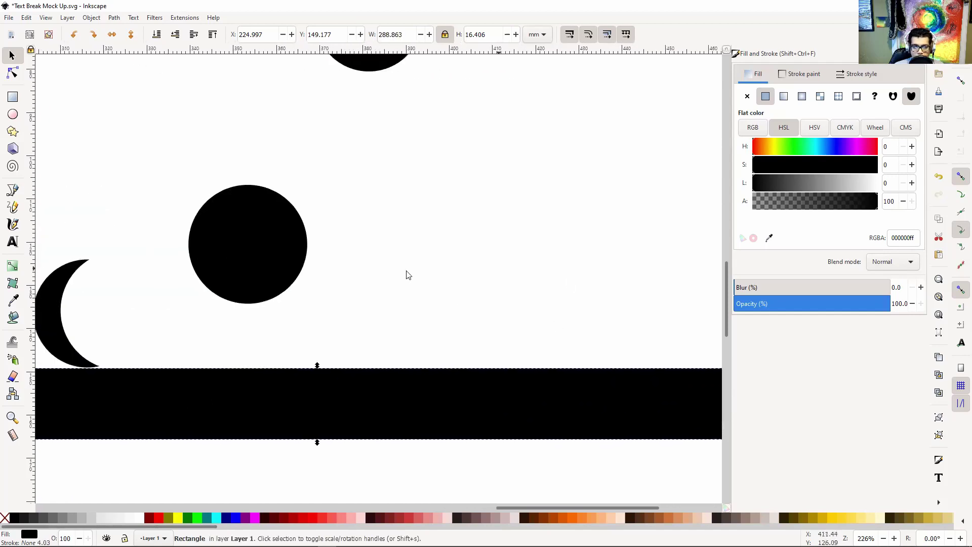
- Lower the full circle onto the upper edge of the black bar, at Y 121.352 mm
left_click(269, 240)
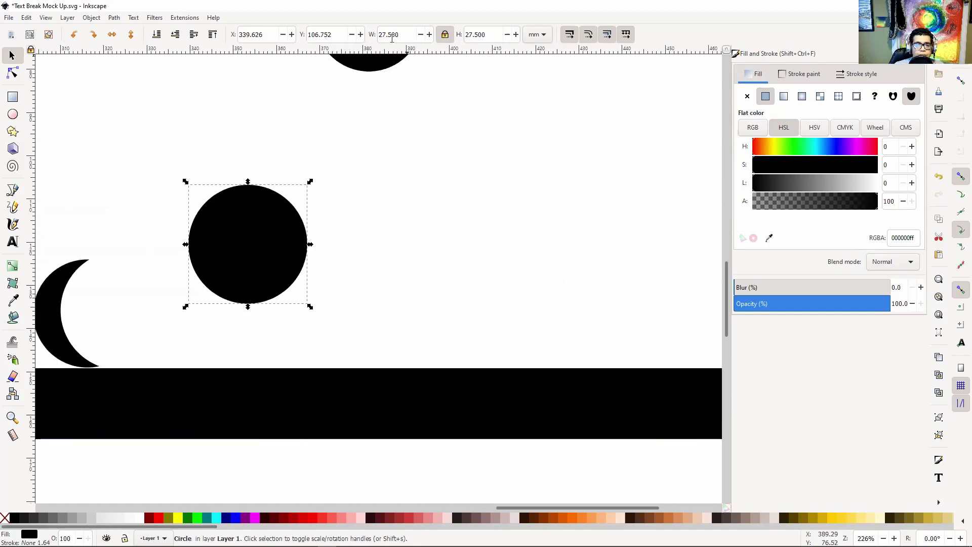
left_click_drag(361, 36, 362, 39)
left_click(358, 277)
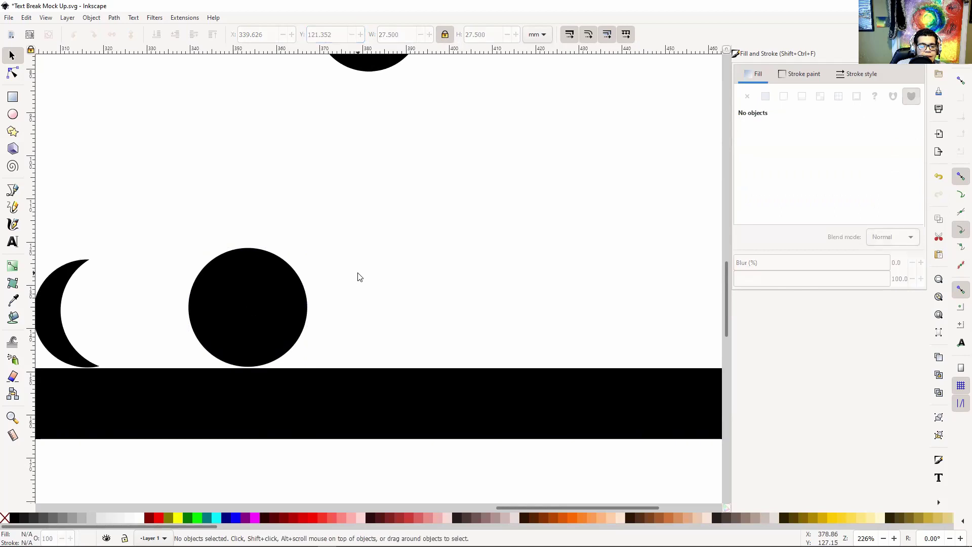
- Examine the alignment and horizontal spacing of the three crescents and the full circle along the black bar
key("minus")
key("minus")
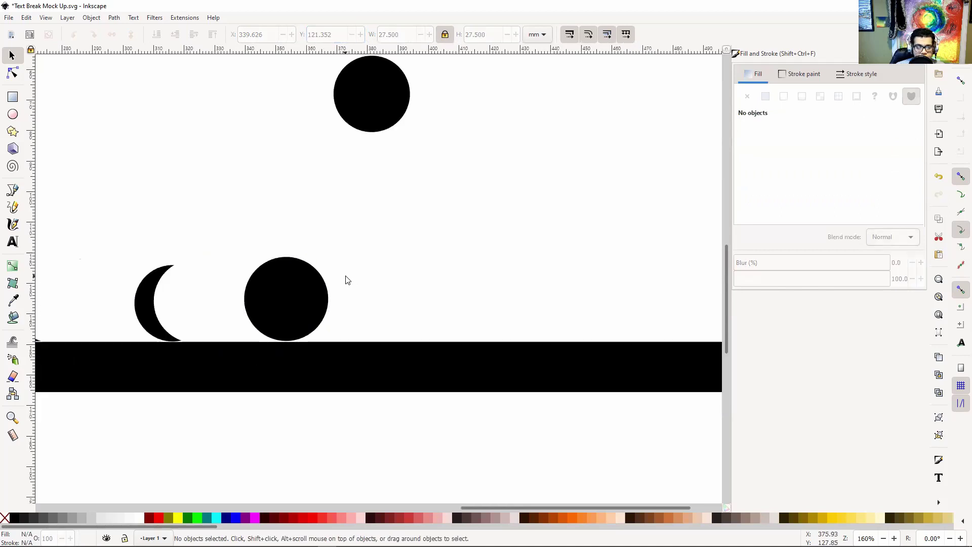
left_click_drag(439, 264, 509, 280)
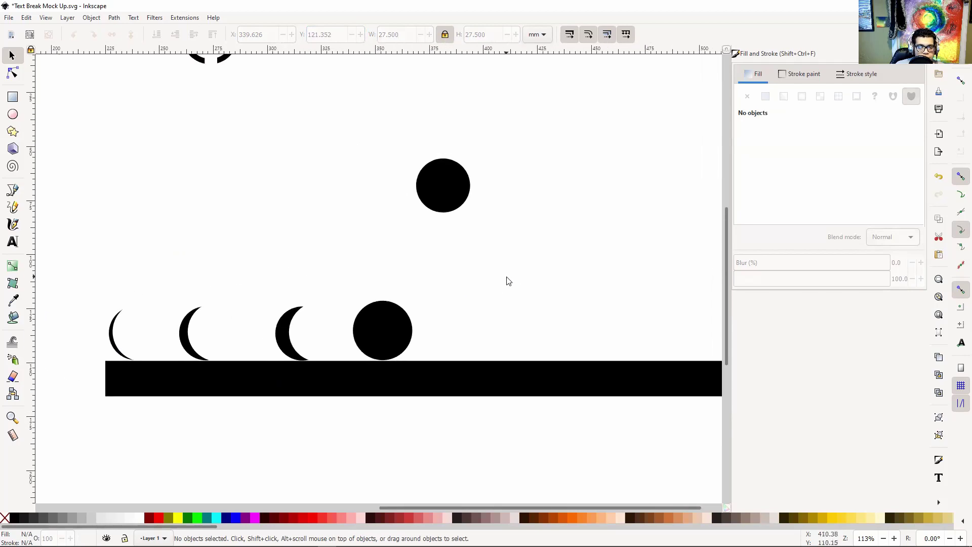
key("plus")
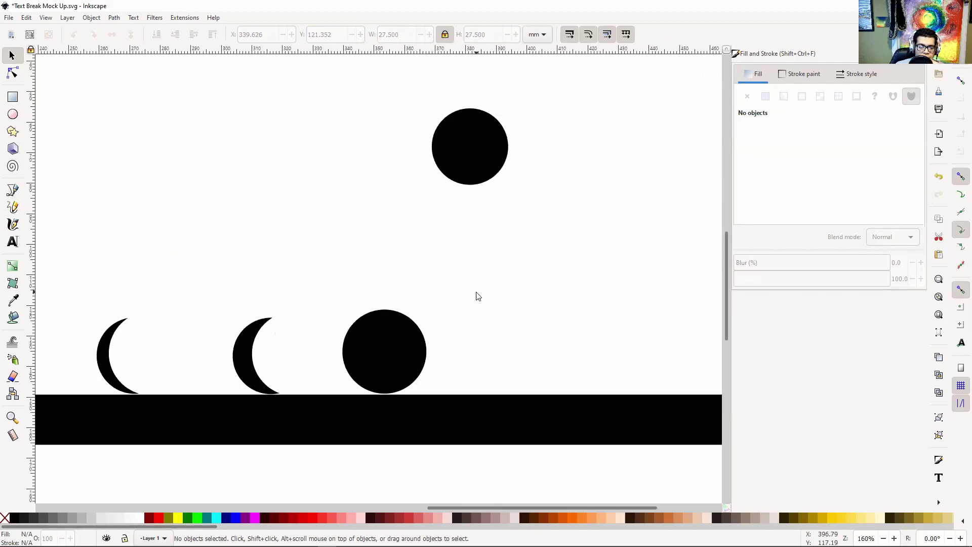
left_click_drag(444, 265, 525, 253)
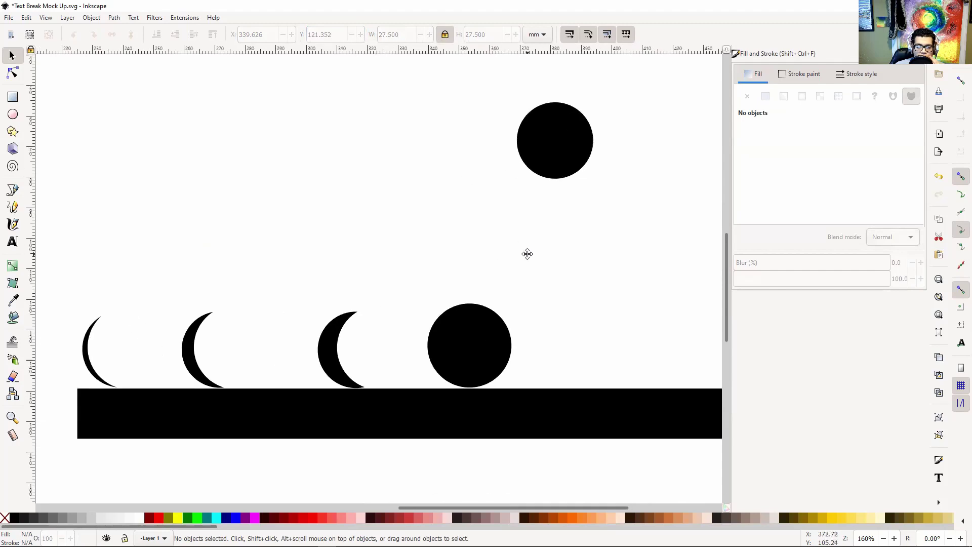
left_click_drag(206, 351, 260, 344)
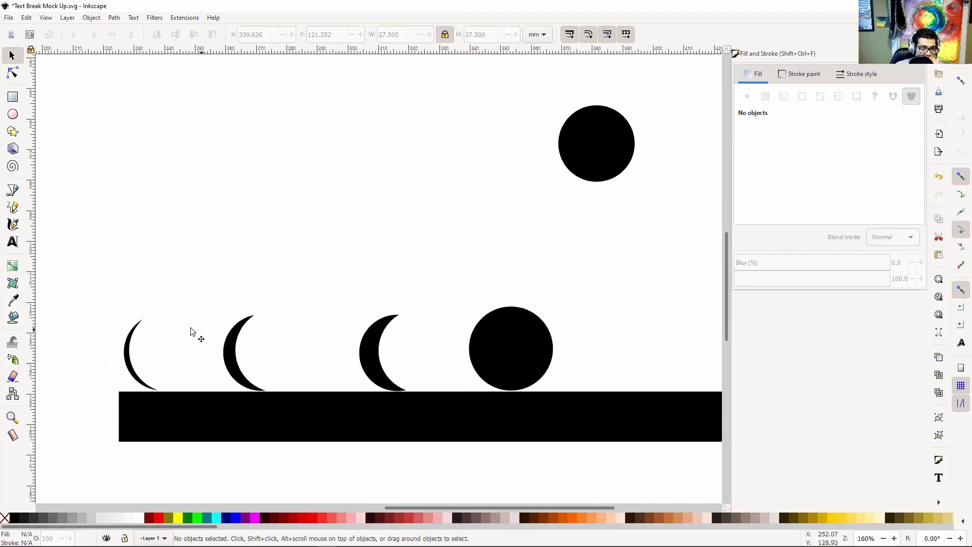
left_click(221, 353)
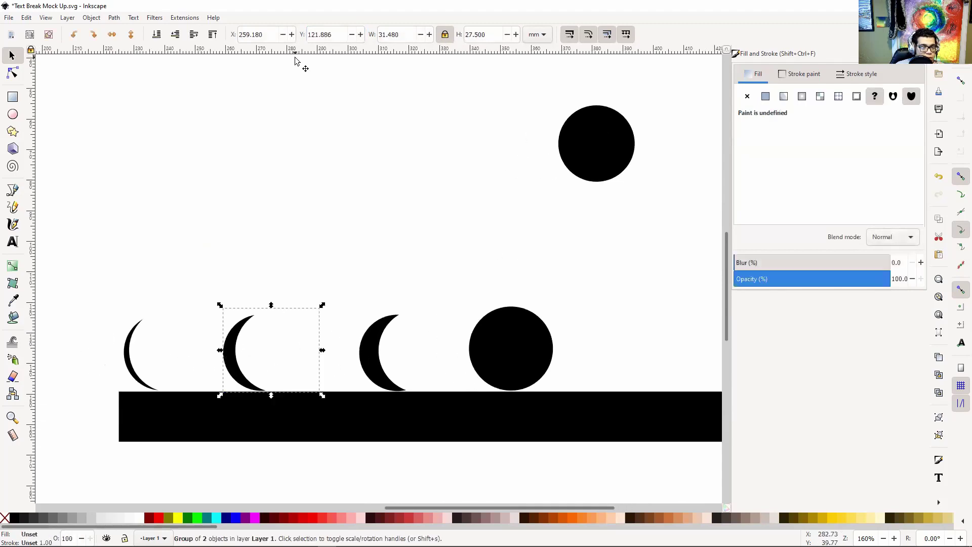
scroll(442, 194, "up", 1)
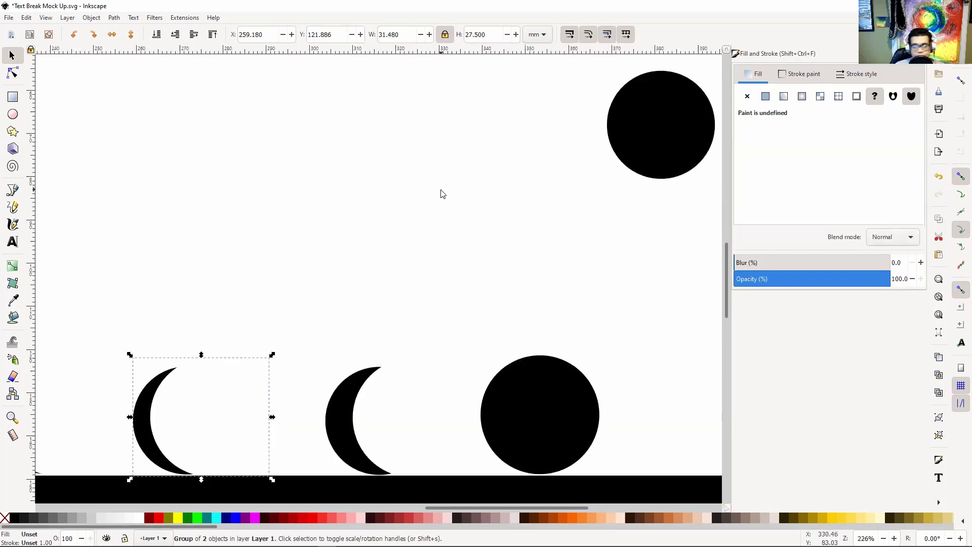
scroll(443, 194, "down", 2)
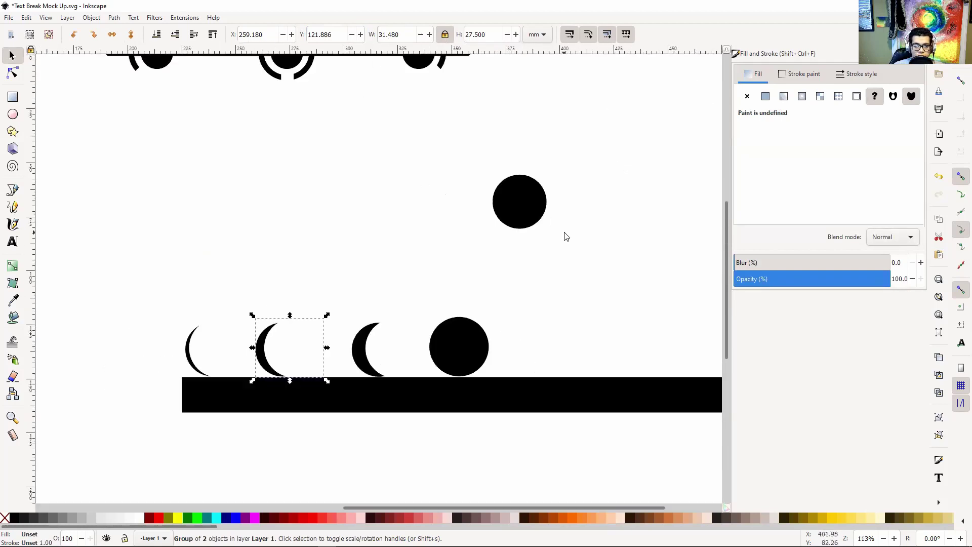
scroll(557, 268, "up", 2)
scroll(552, 291, "down", 3)
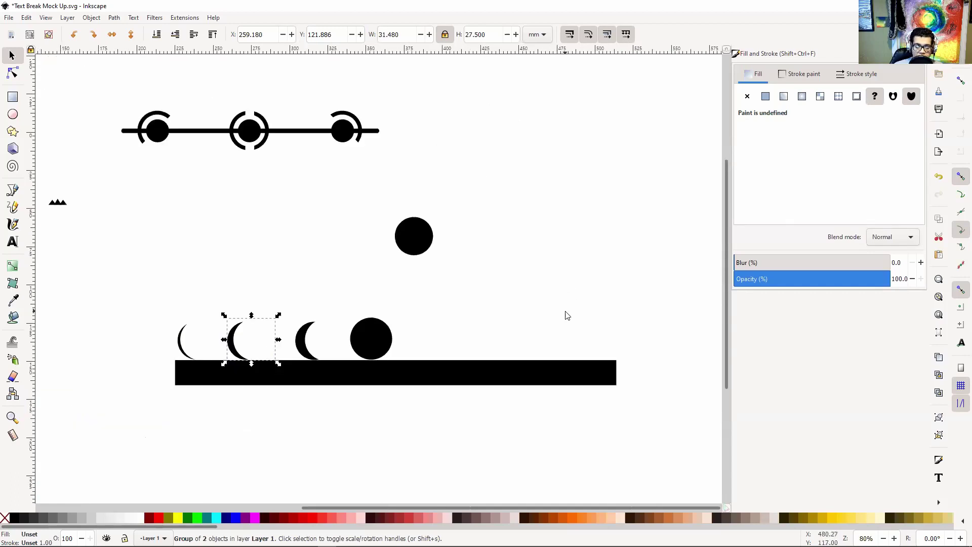
left_click(534, 319)
scroll(528, 309, "right", 3)
scroll(529, 308, "up", 1)
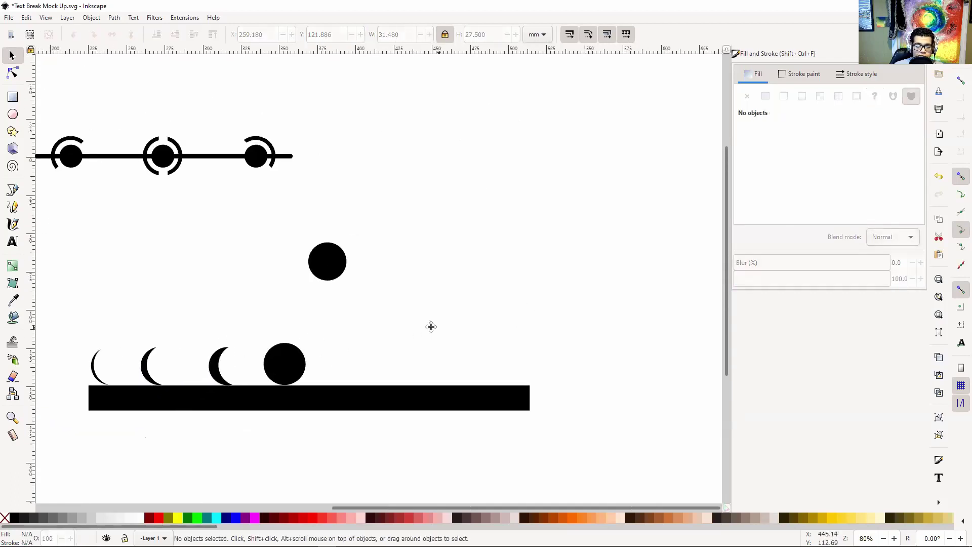
left_click_drag(365, 333, 417, 332)
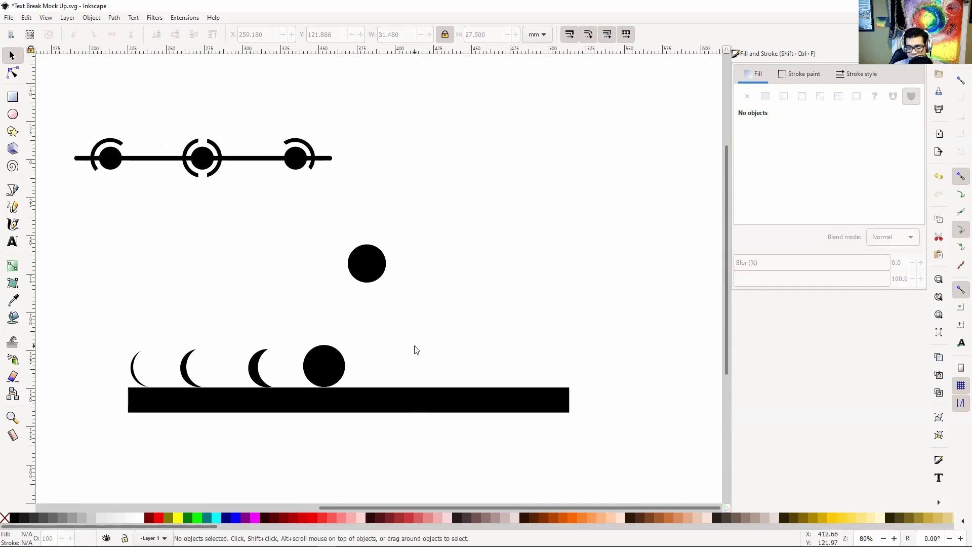
scroll(416, 350, "up", 2)
left_click_drag(417, 350, 632, 254)
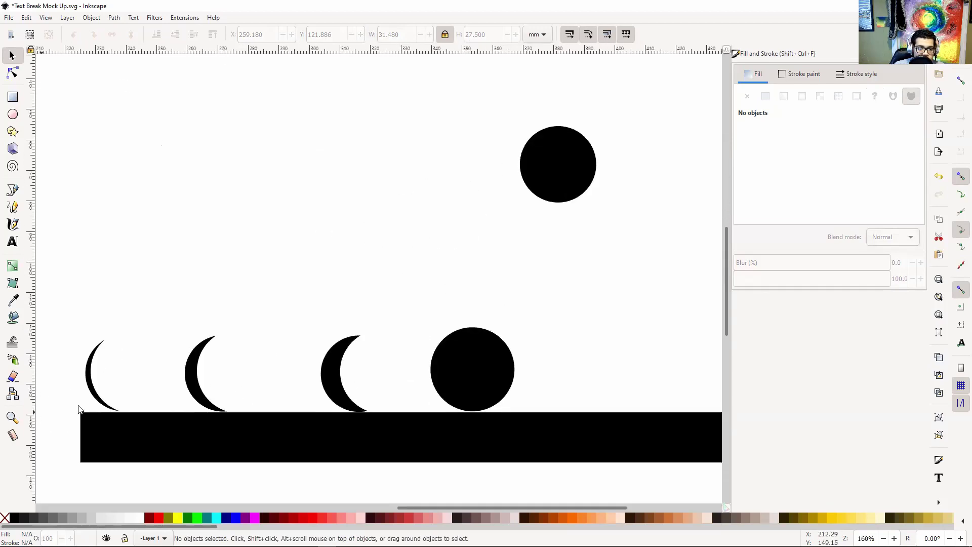
- Try shifting the second crescent closer to the thinnest one, at X 248.180 mm
left_click(209, 380)
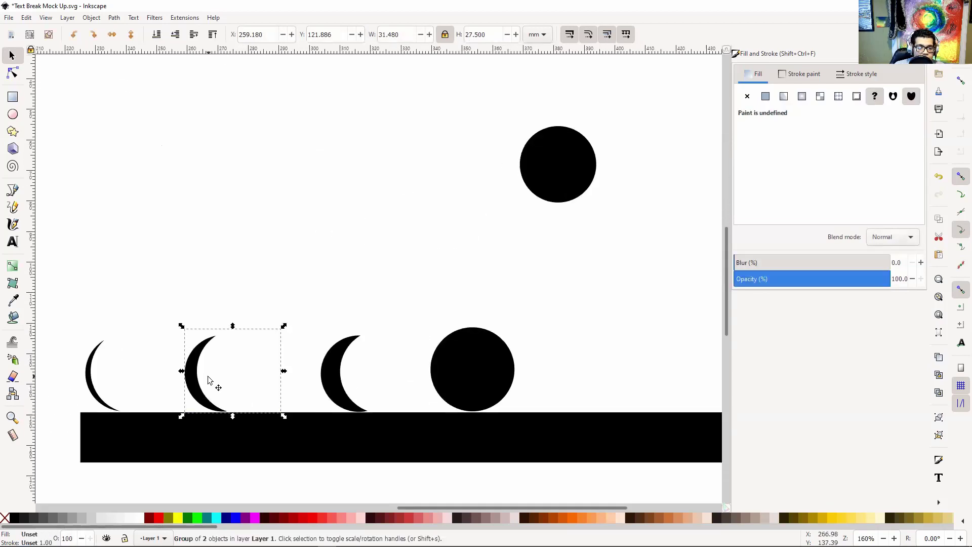
left_click(284, 34)
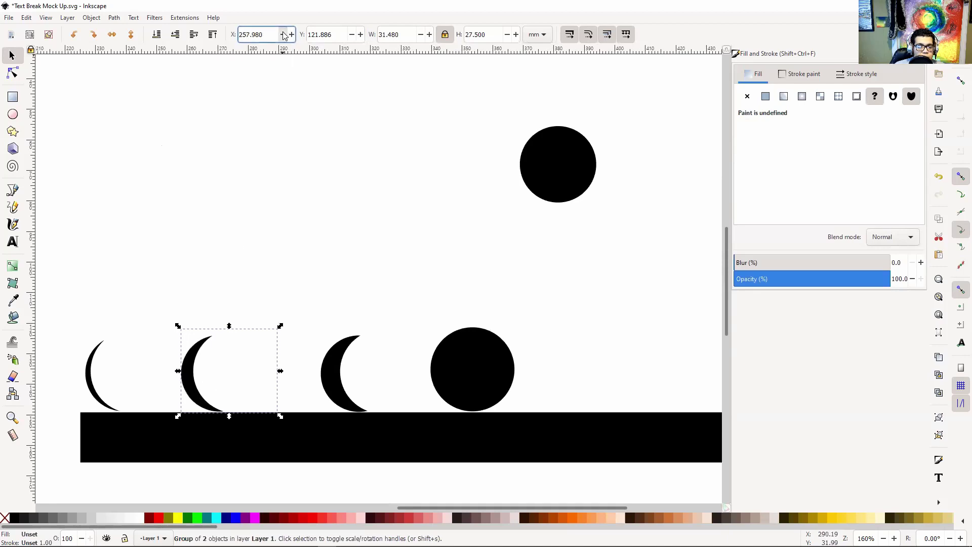
left_click_drag(284, 34, 293, 35)
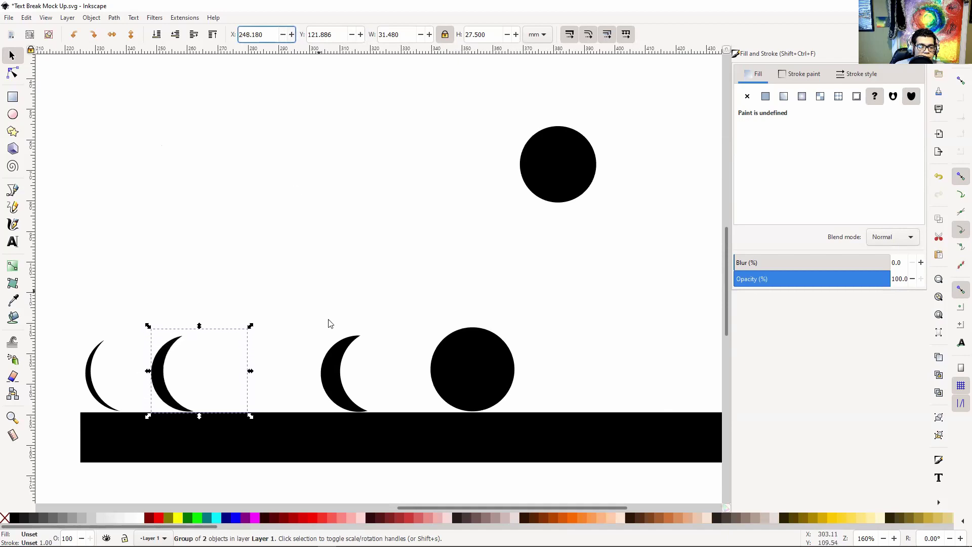
- Shift the second crescent towards the third one, to X 263.080 mm
left_click(342, 358)
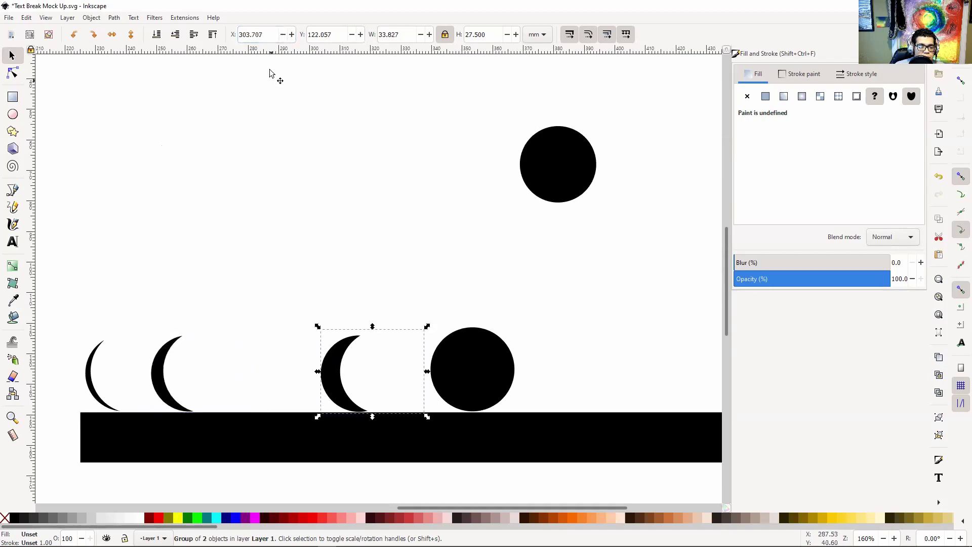
left_click(161, 378)
left_click_drag(294, 40, 294, 40)
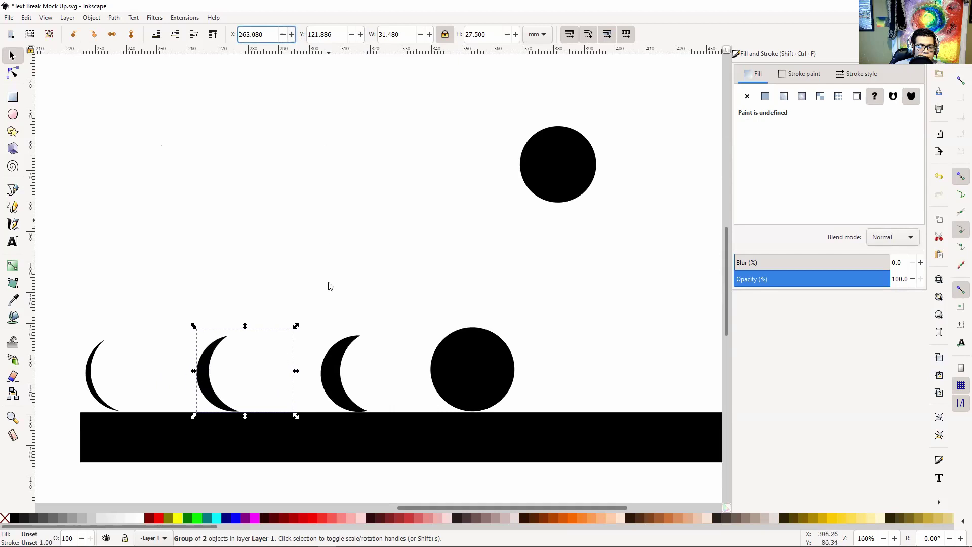
- Shift the third crescent slightly away from the full circle to even out the spacing of the row
left_click(338, 369)
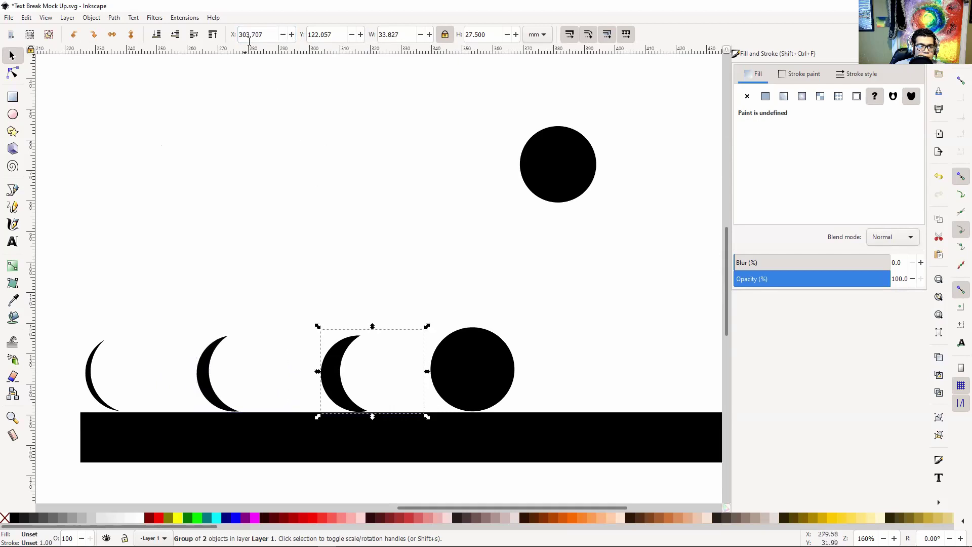
left_click_drag(282, 39, 282, 39)
left_click(495, 385)
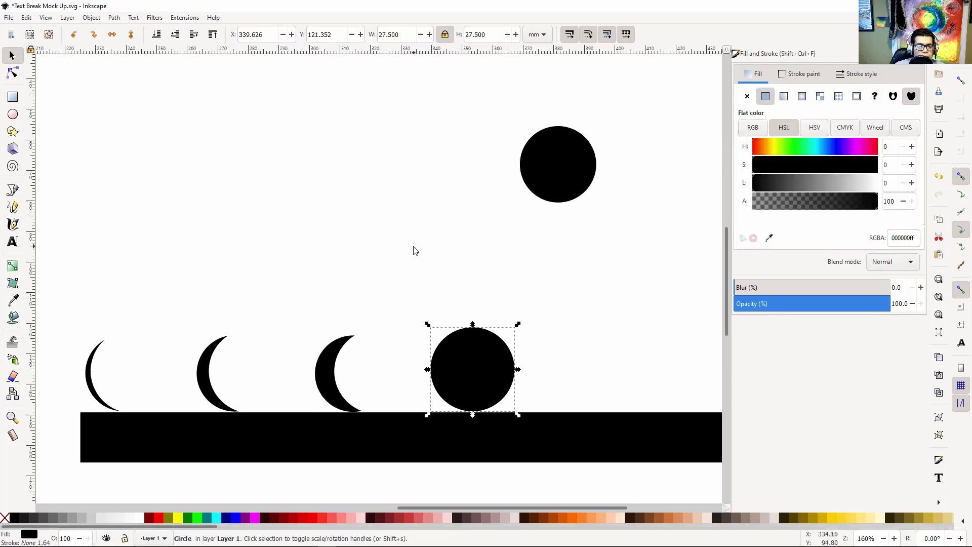
left_click(414, 251)
left_click_drag(334, 163, 356, 252)
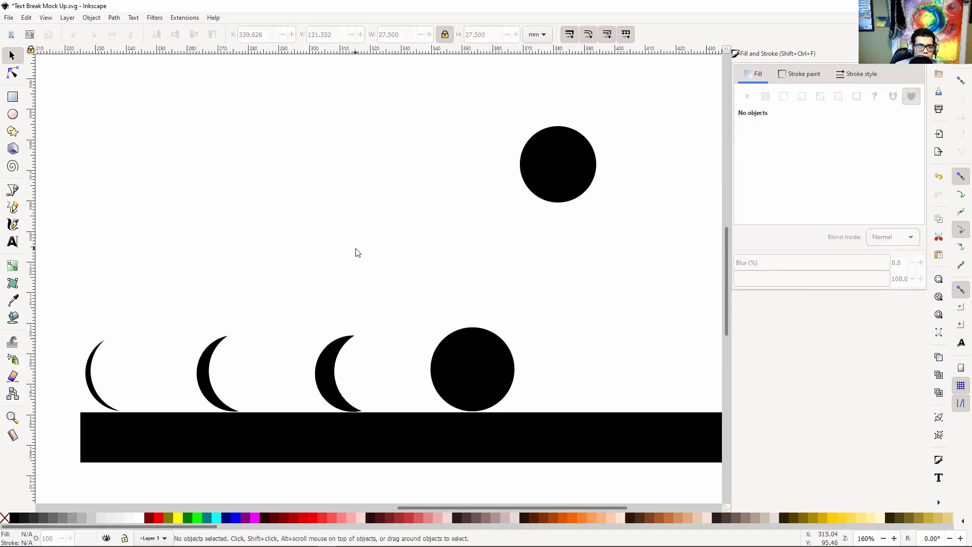
- Move the black bar down and away from the row of moon phases
scroll(318, 135, "down", 5)
scroll(318, 136, "right", 2)
key("minus")
key("minus")
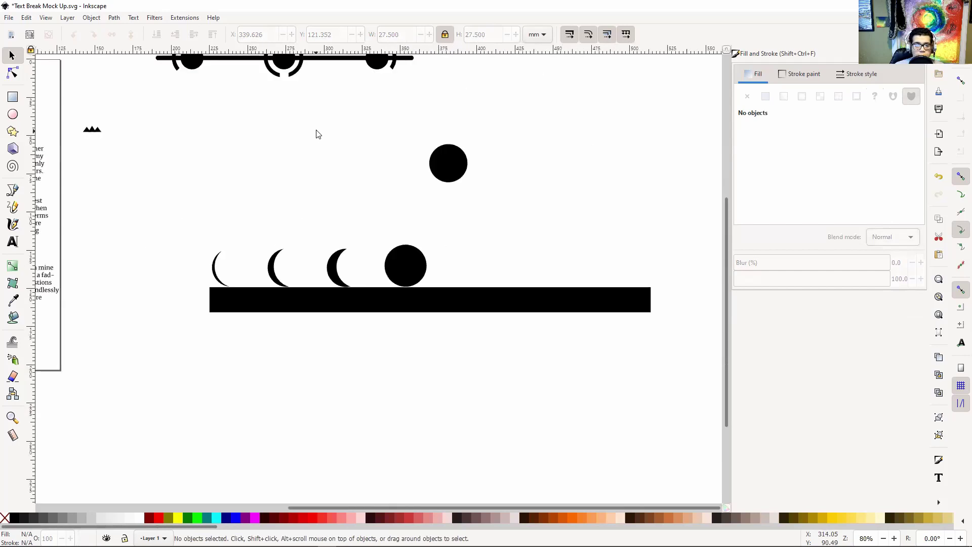
left_click_drag(493, 310, 459, 330)
left_click(459, 330)
- Copy the three crescents and the full circle, paste them below the original row, and flip the copy horizontally
left_click_drag(161, 220, 464, 325)
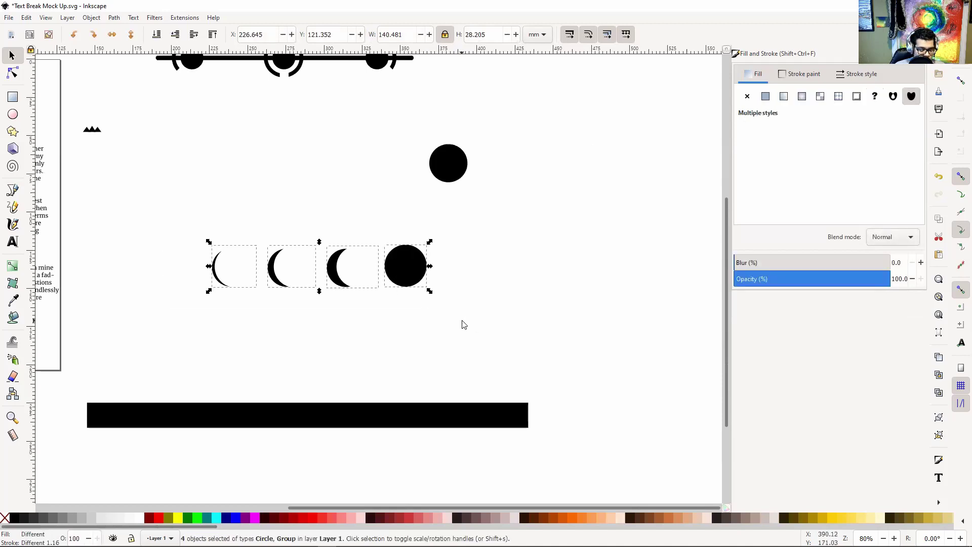
left_click(358, 359)
key("ctrl+v")
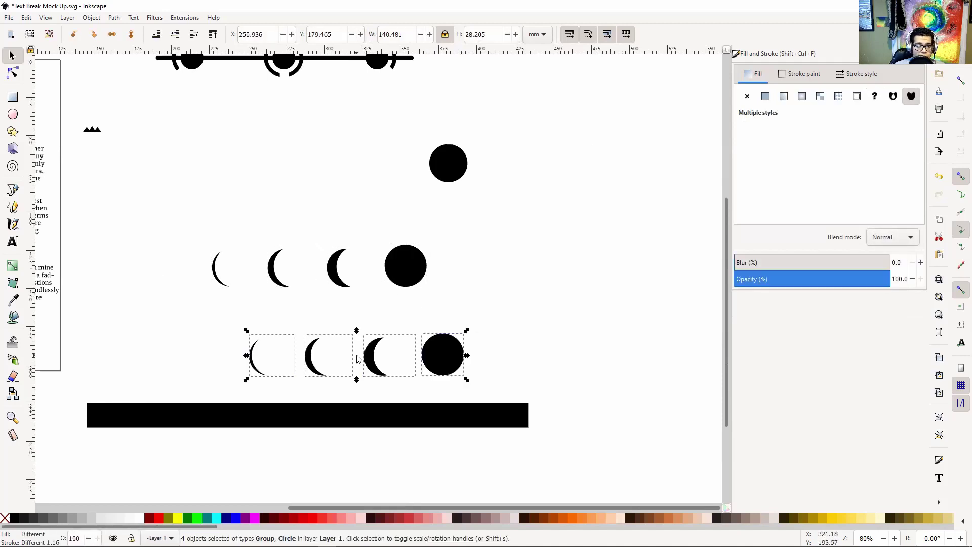
left_click(112, 34)
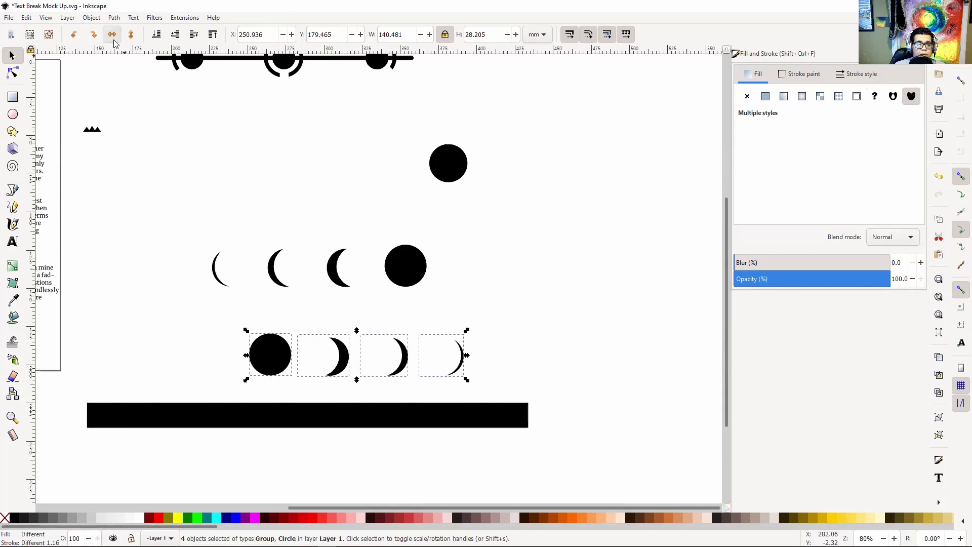
- Group the four mirrored moon shapes
scroll(377, 233, "up", 1)
scroll(377, 233, "left", 3)
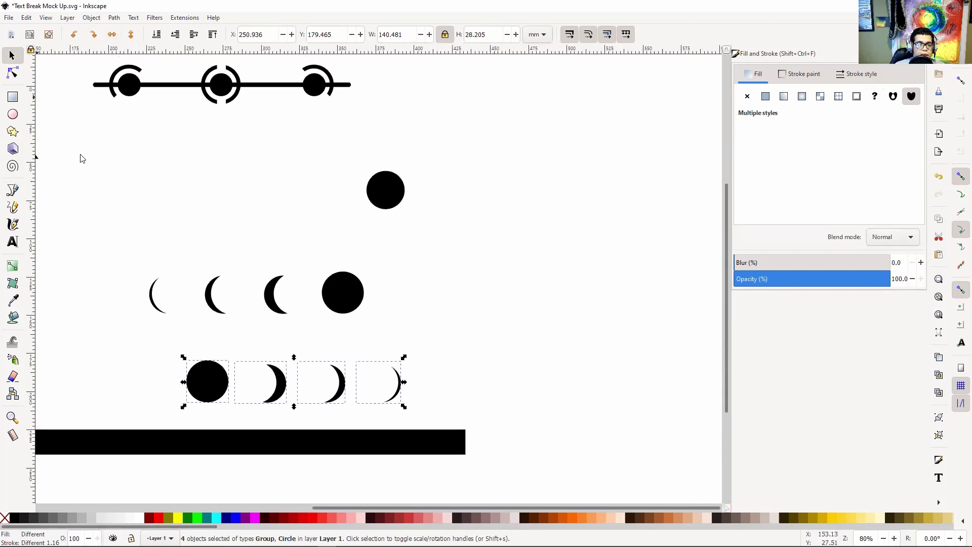
right_click(213, 372)
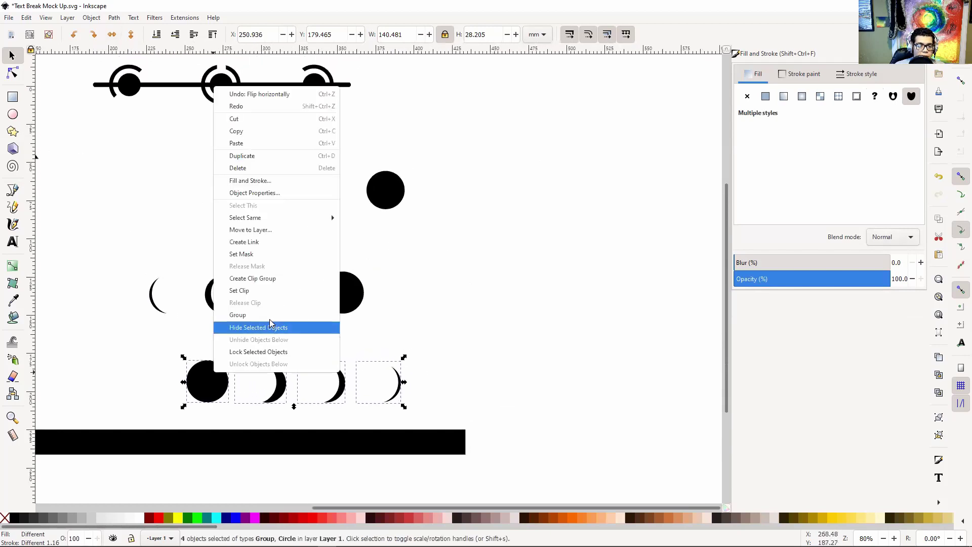
left_click(273, 315)
left_click(313, 374)
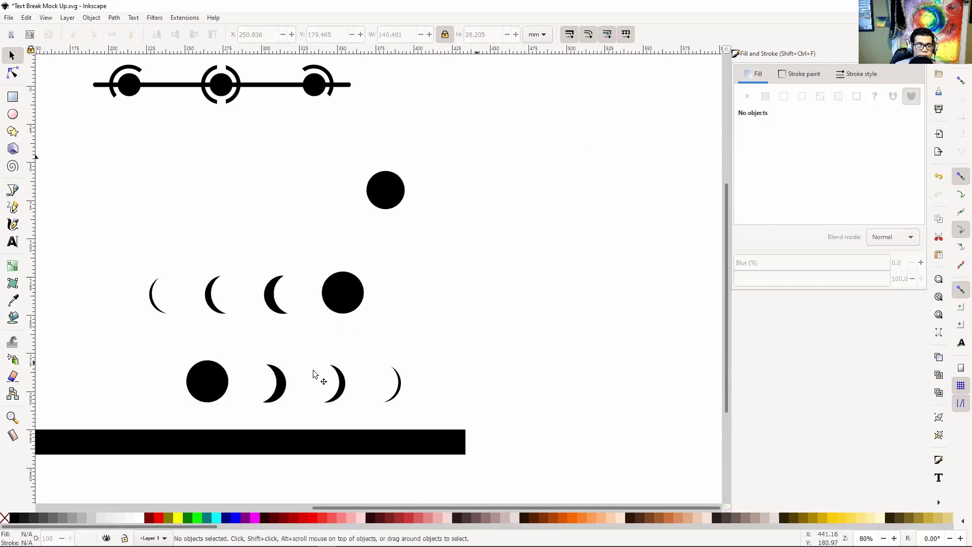
- Move the mirrored group so its full circle overlaps the original one, at X 339.764 mm and Y 120.798 mm
left_click(211, 378)
left_click_drag(212, 377, 356, 292)
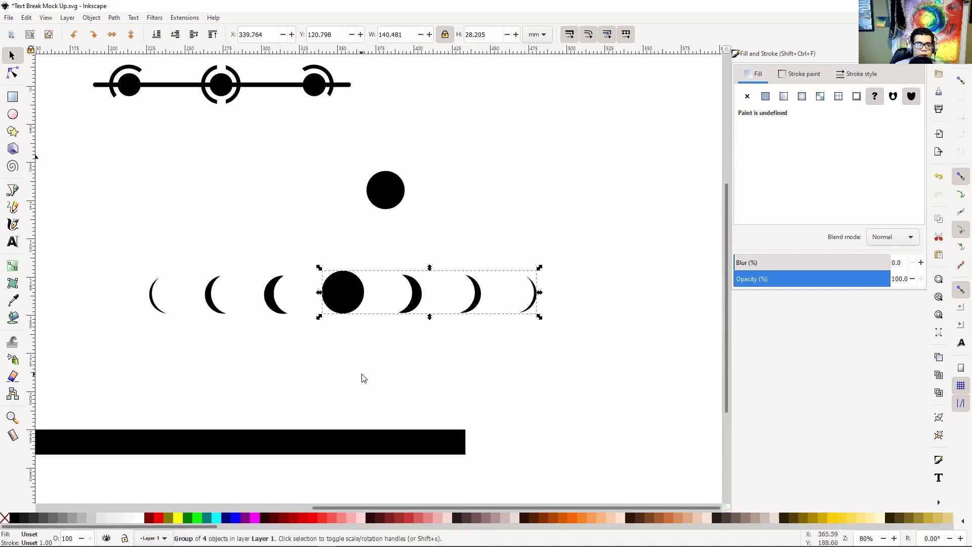
left_click(362, 378)
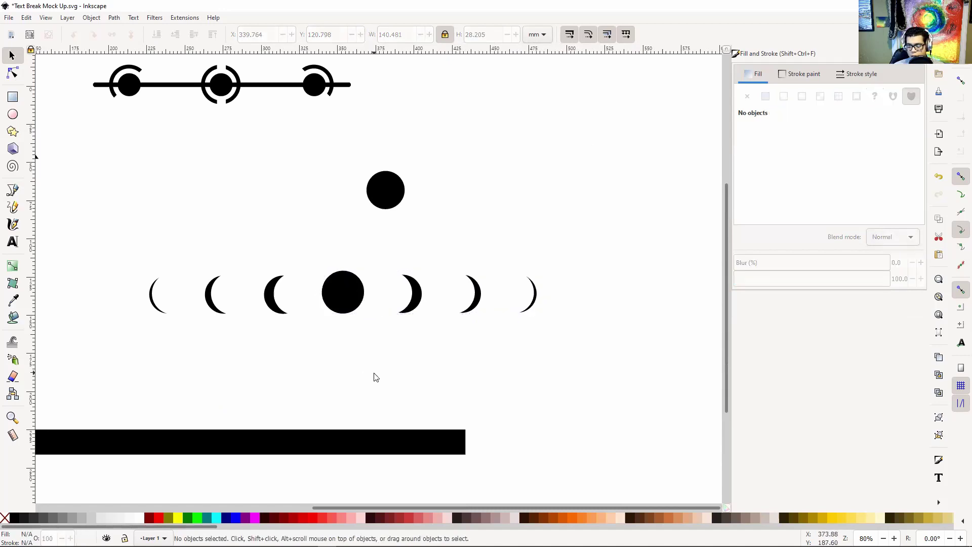
- Group the whole row of moon phases, from the outer thin crescents to the central full circle, into one object
key("minus")
key("minus")
mouse_move(436, 318)
left_mouse_down()
mouse_move(444, 339)
mouse_move(428, 375)
left_mouse_up()
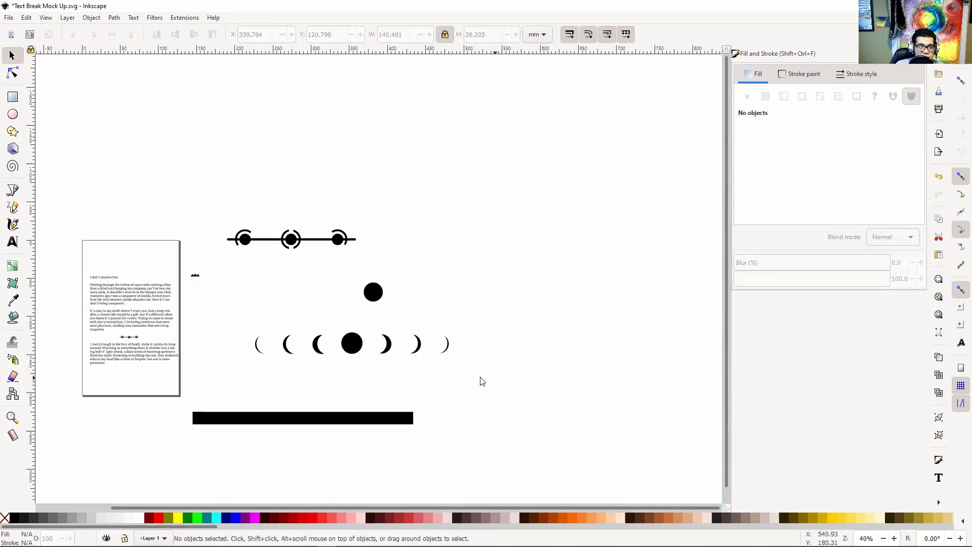
left_click_drag(502, 367, 213, 319)
right_click(351, 351)
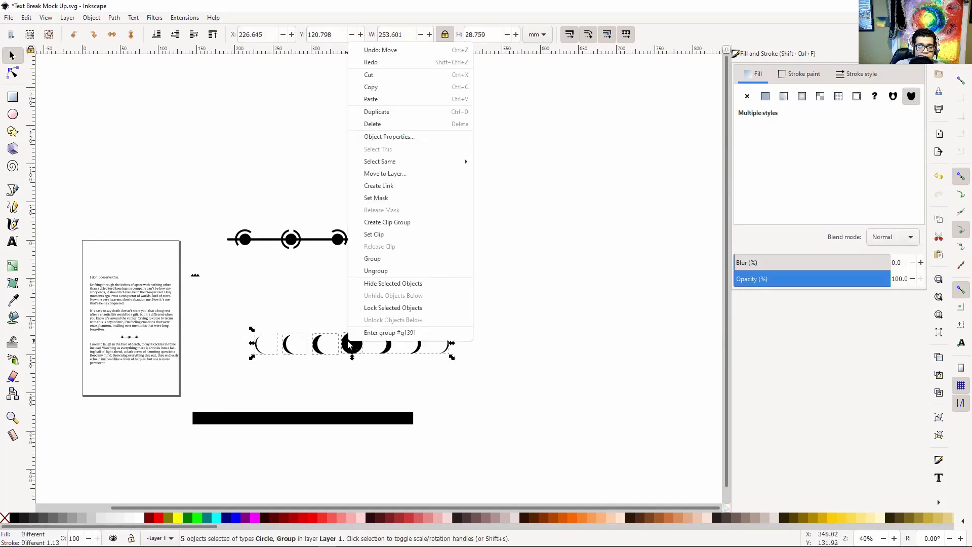
left_click(408, 260)
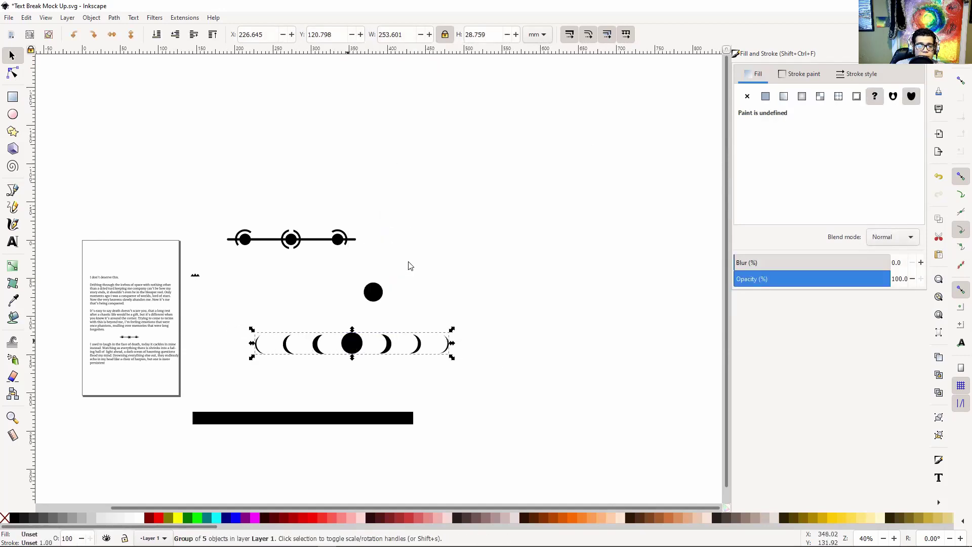
- Set the moon-phase group's width to 25 mm with the proportions locked
left_click(510, 331)
left_click(356, 336)
double_click(408, 36)
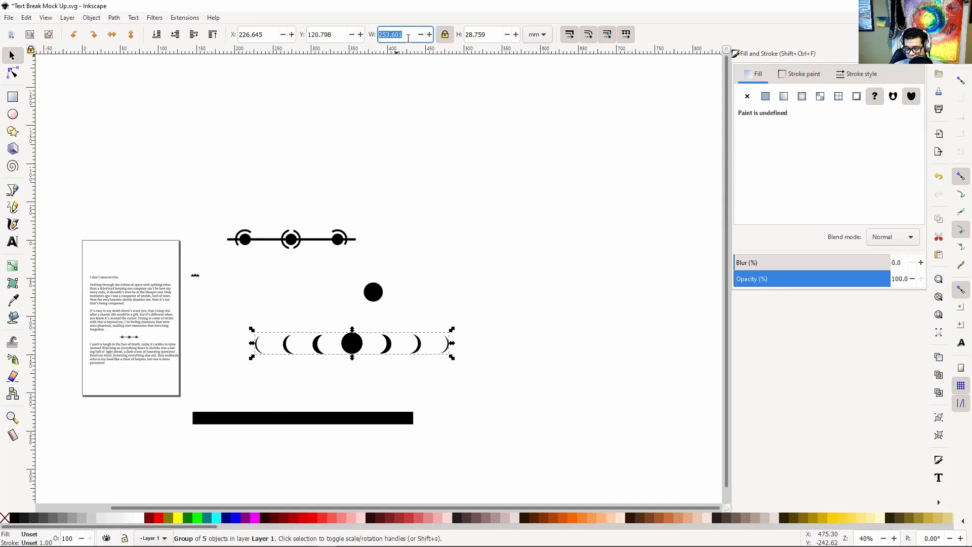
type("25")
key("Return")
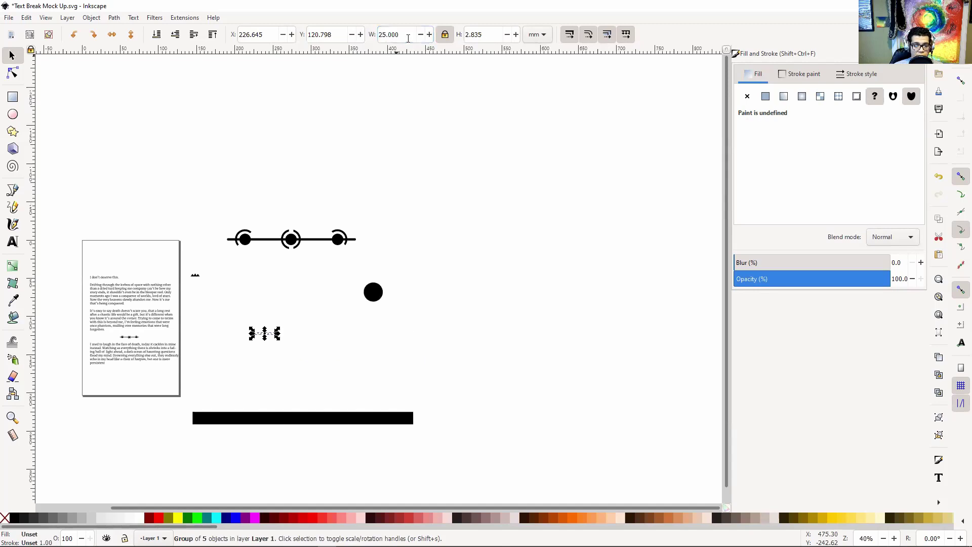
- Set the moon-phase group's width to 50 mm with the proportions locked
key("plus")
key("plus")
key("plus")
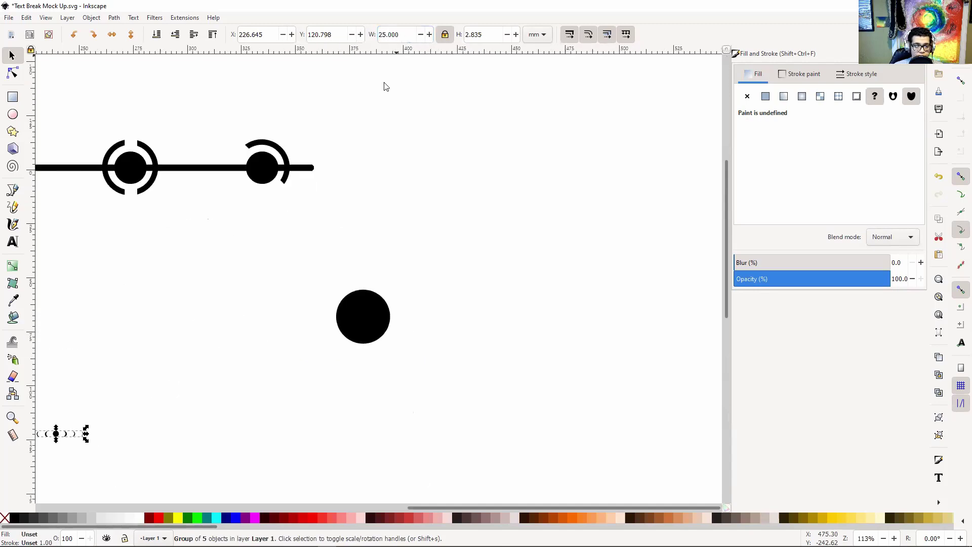
scroll(441, 211, "left", 10)
scroll(440, 211, "down", 2)
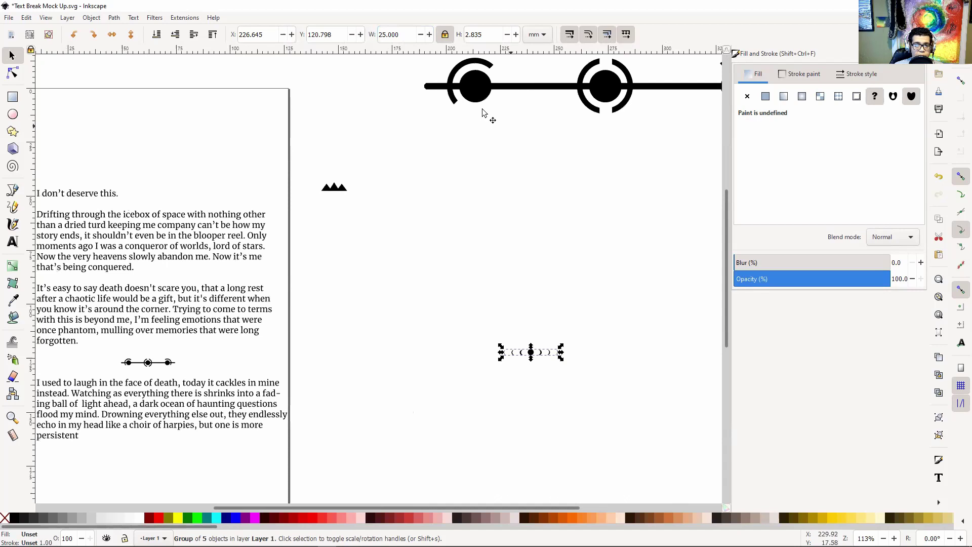
triple_click(398, 31)
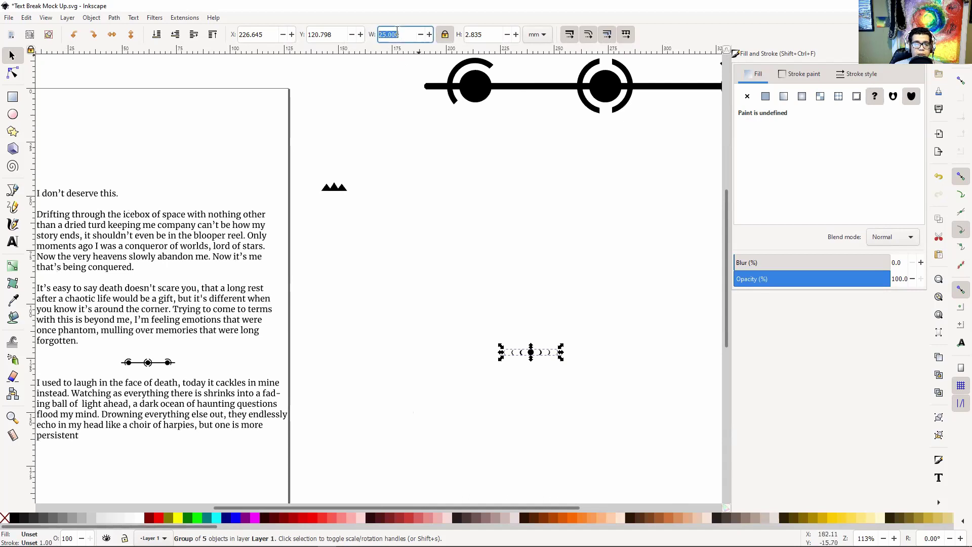
type("50")
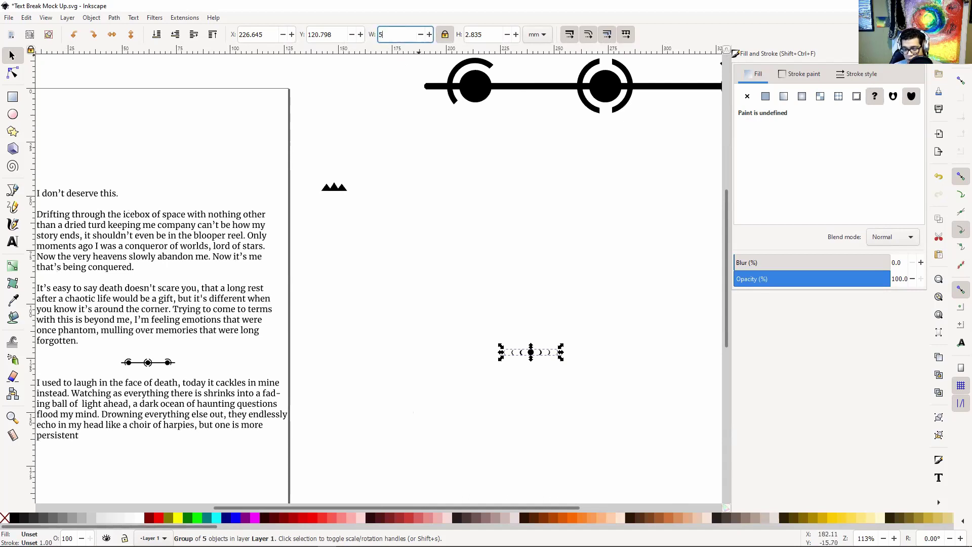
key("Return")
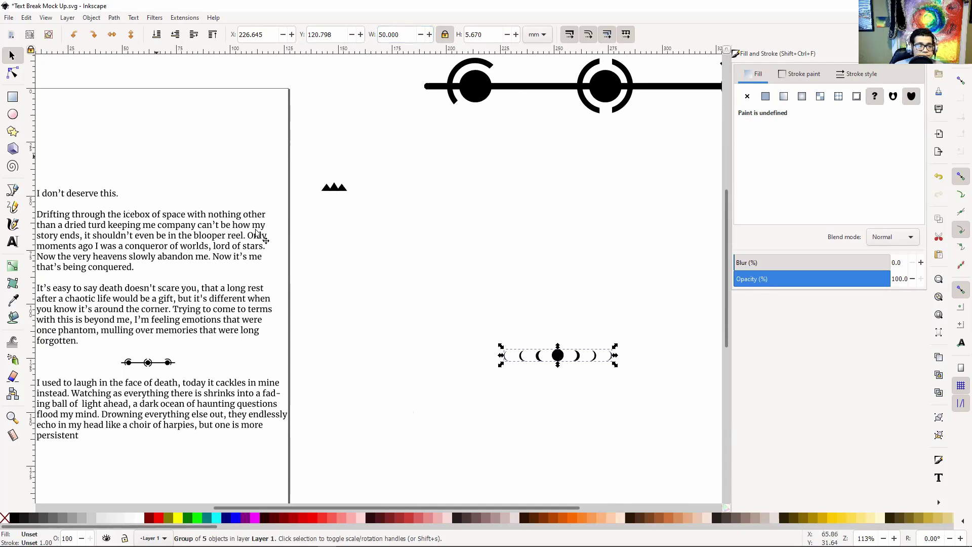
- Bring the moon-phase row onto the page at the text break and move the small circle-and-line ornament off the page
left_click_drag(565, 357, 155, 384)
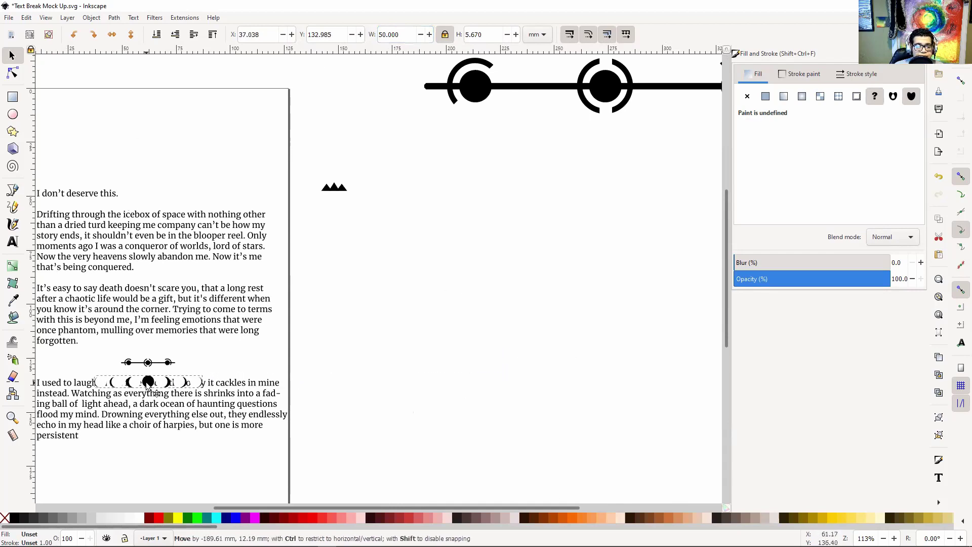
left_click_drag(218, 338, 343, 319)
left_click_drag(274, 364, 202, 342)
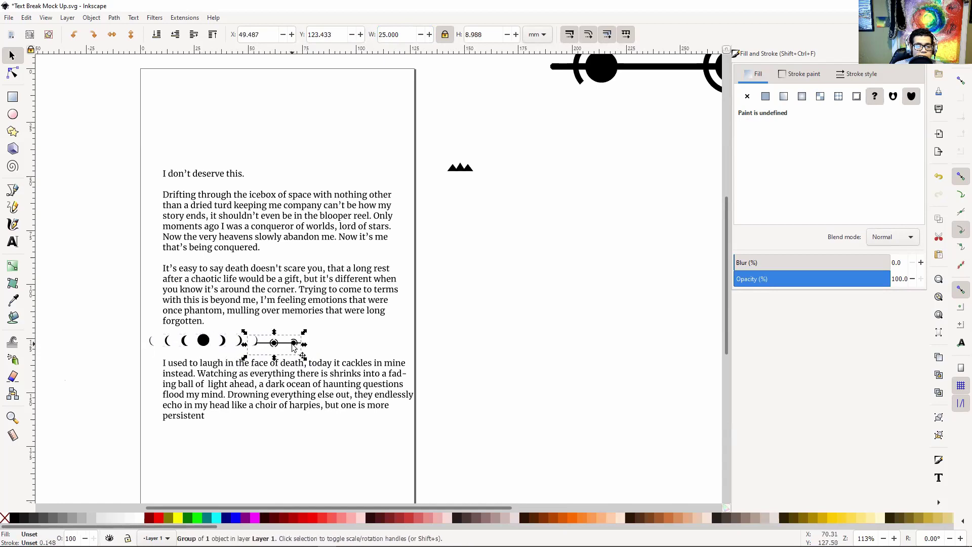
left_click_drag(299, 347, 580, 329)
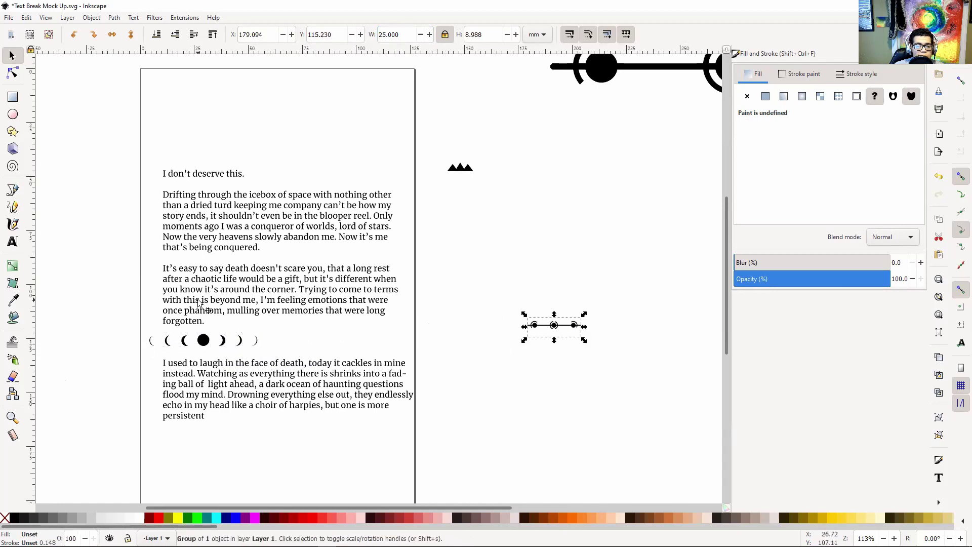
- Centre the moon-phase row in the gap between the second and third paragraphs, at X 37.741 mm and Y 123.611 mm
left_click(203, 344)
left_click_drag(202, 342, 278, 346)
left_click(448, 300)
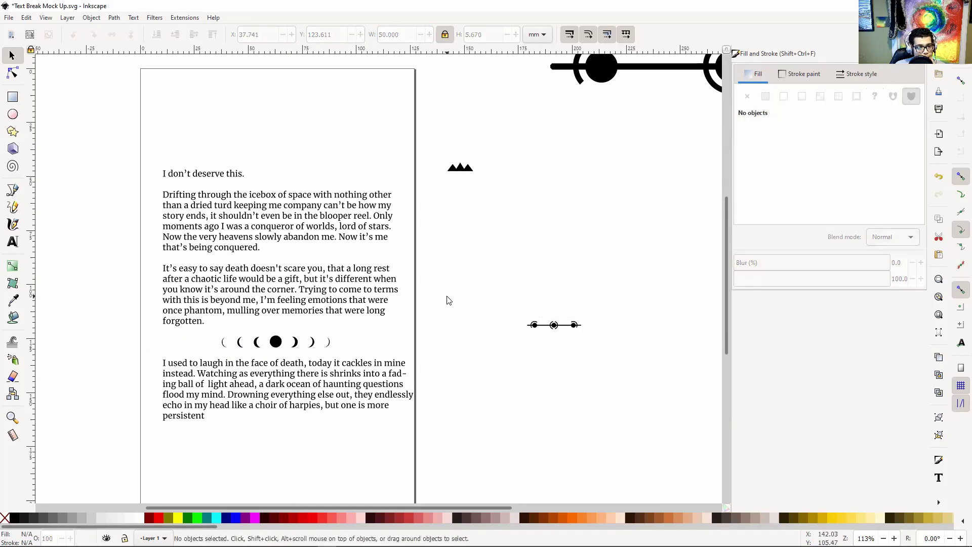
- Try a flat black stroke on the moon-phase group, and undo it
left_click_drag(450, 284, 520, 304)
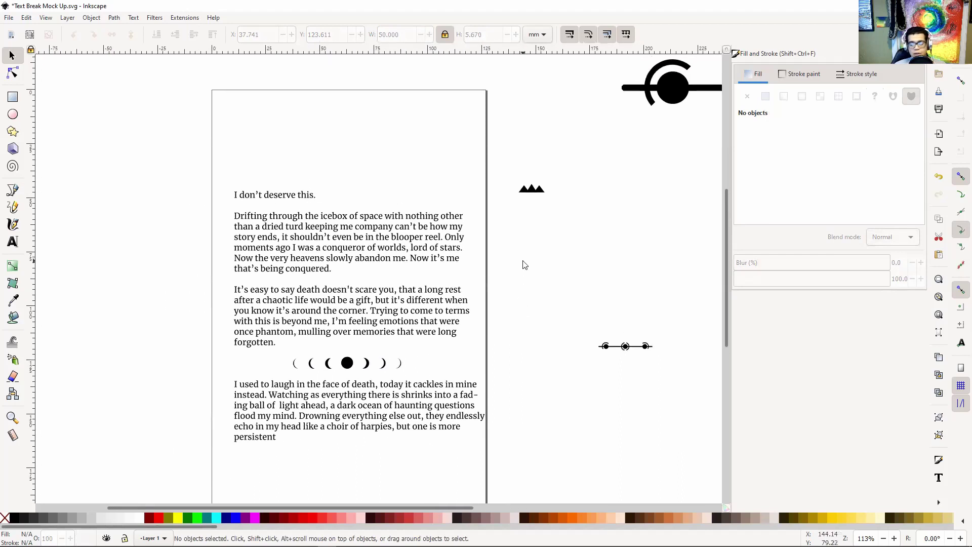
key("plus")
key("plus")
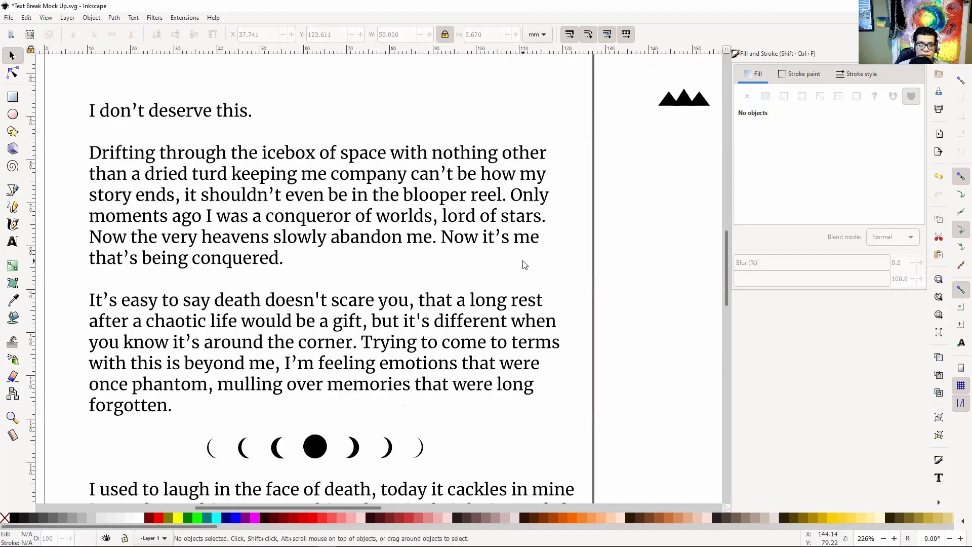
scroll(525, 264, "down", 12)
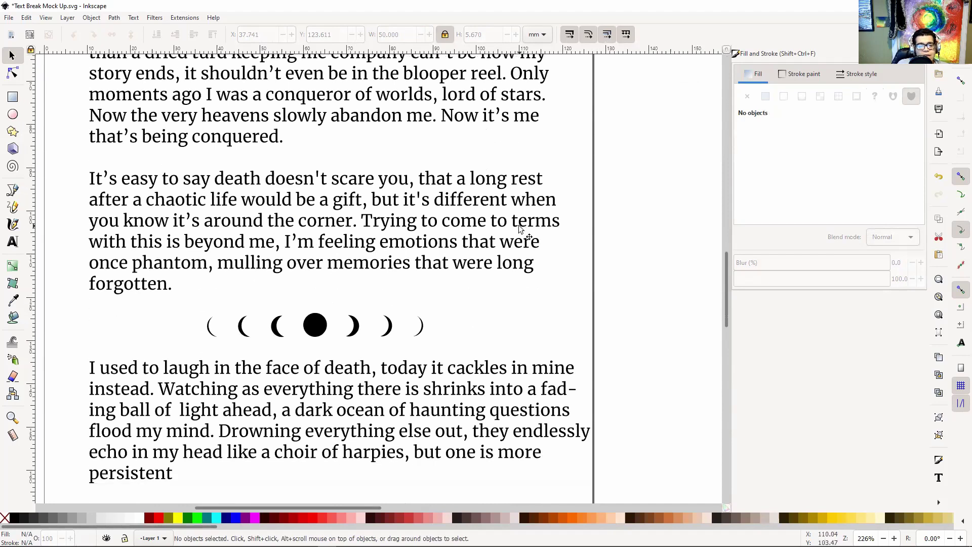
scroll(543, 249, "up", 6)
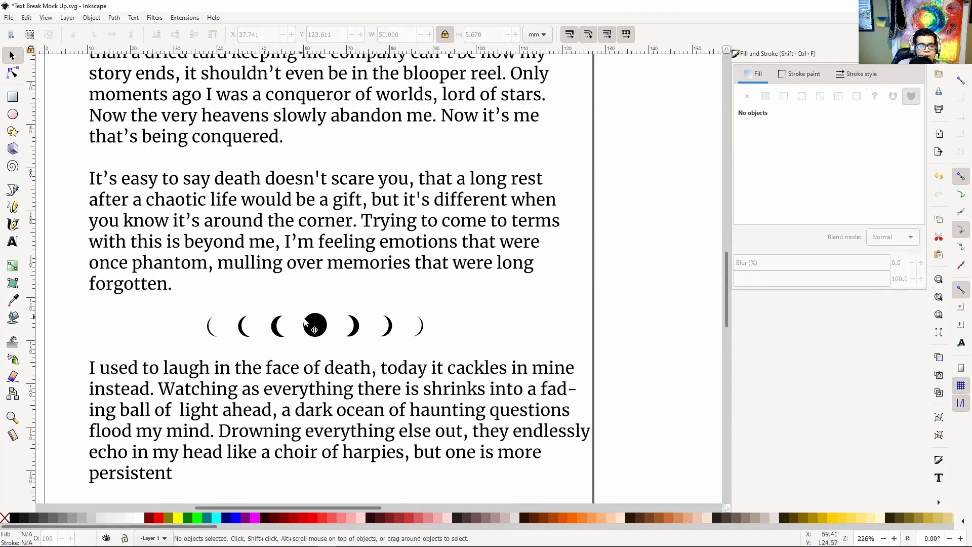
left_click(315, 325)
left_click(808, 74)
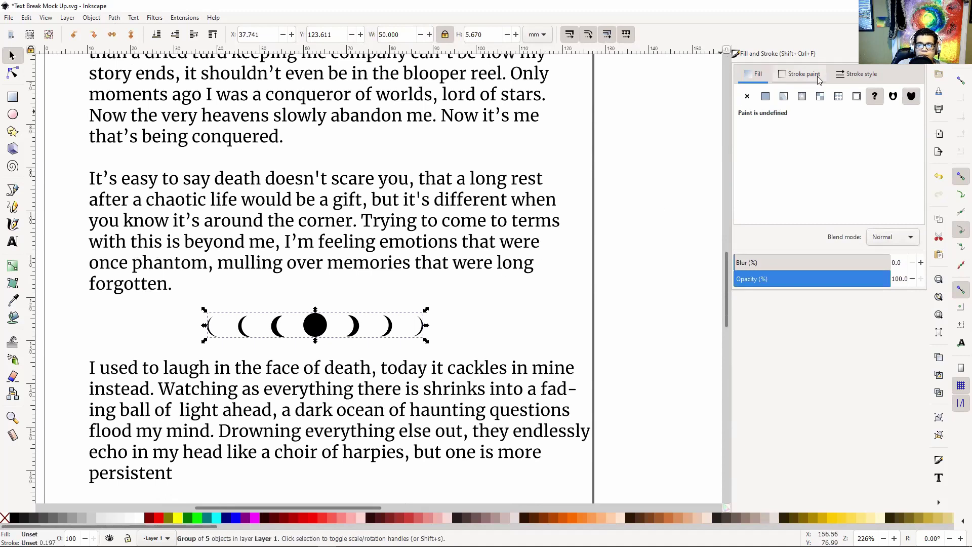
left_click(765, 97)
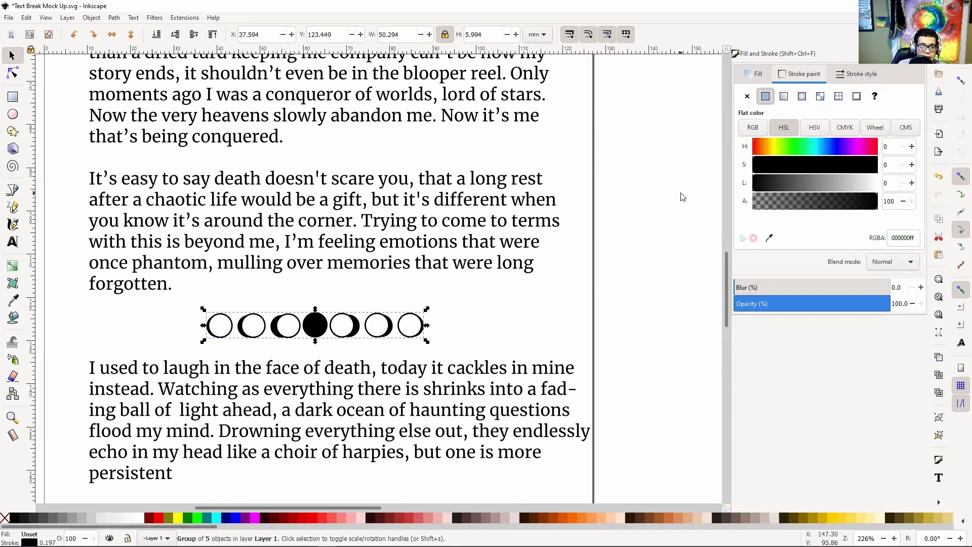
key("ctrl+z")
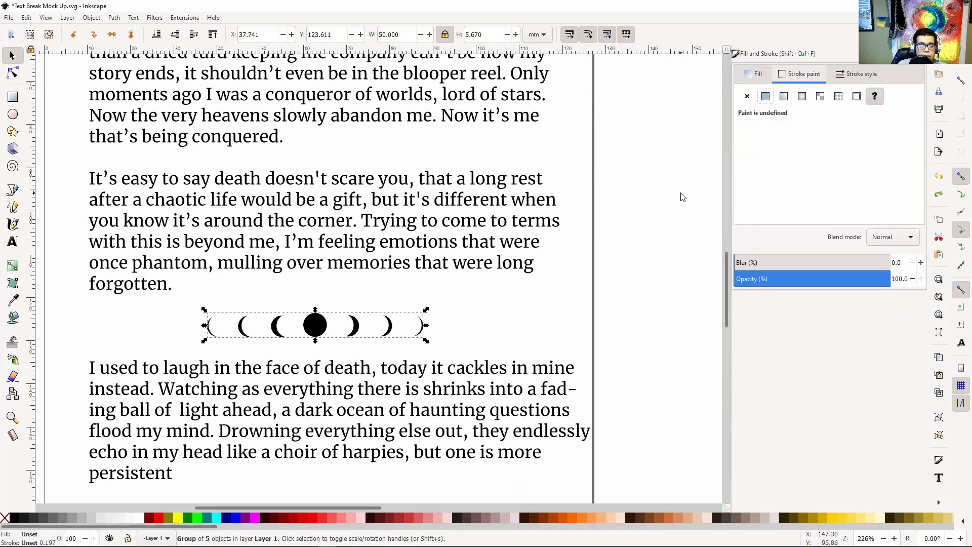
left_click(610, 297)
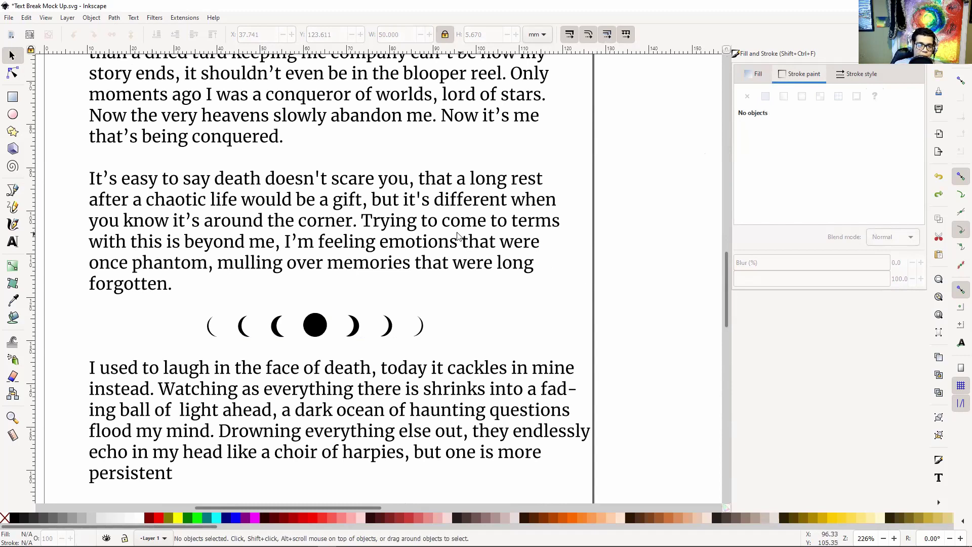
- Try a flat black stroke on the body text, and undo it
left_click(434, 230)
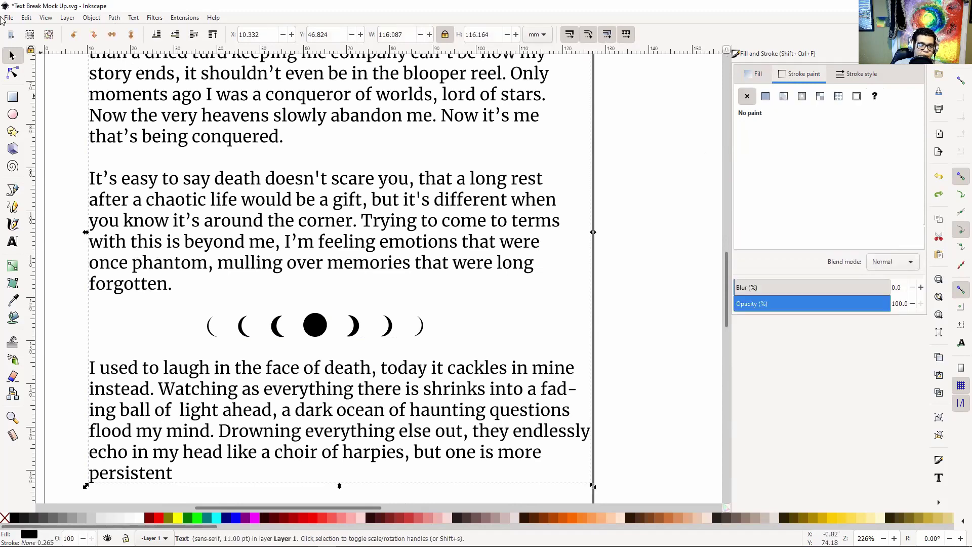
left_click(767, 97)
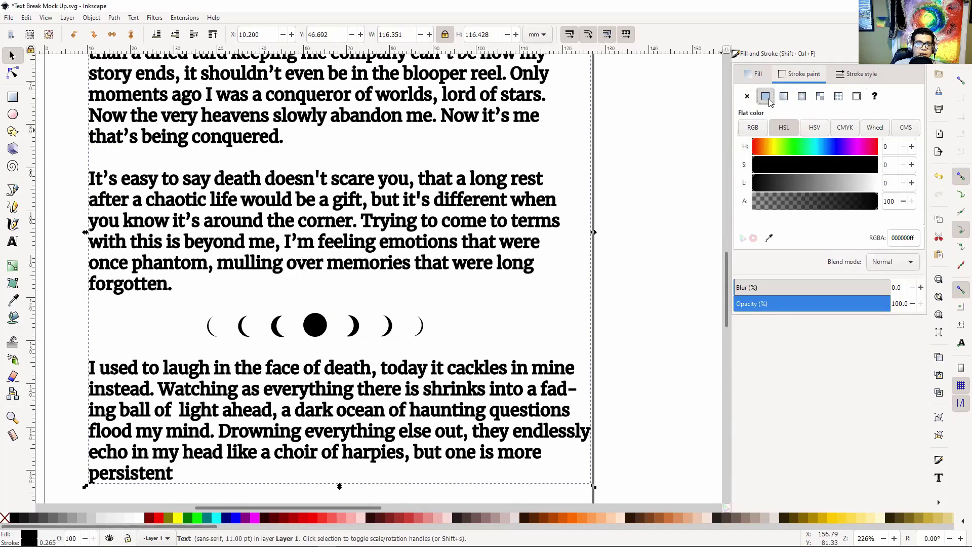
left_click(675, 203)
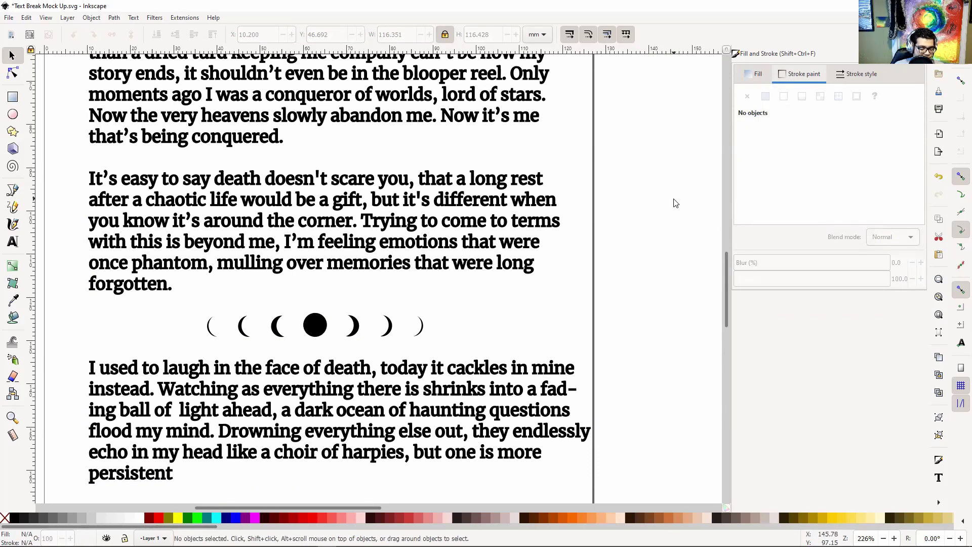
key("ctrl+z")
- Move the moon-phase row off the page to the empty area beside it, at X 149.771 mm and Y 83.767 mm
key("minus")
key("minus")
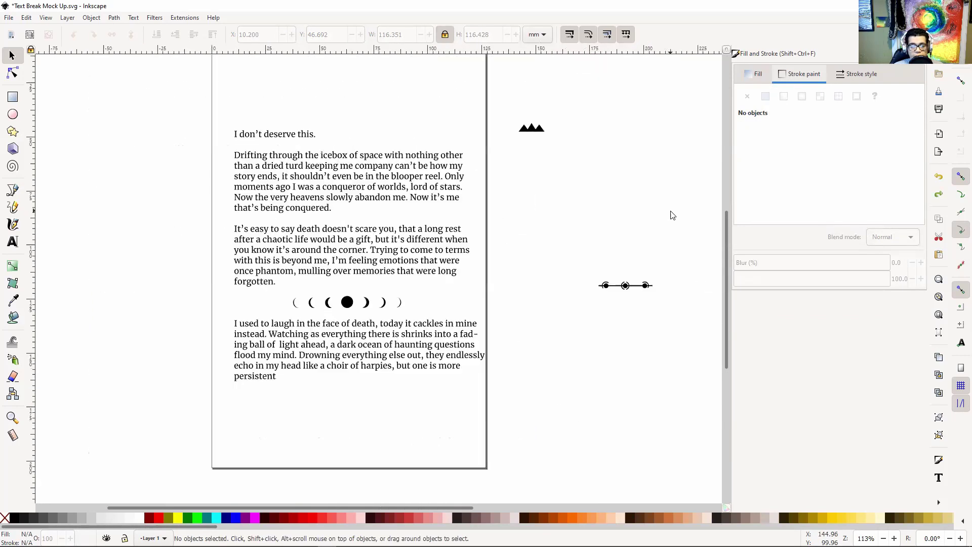
left_click_drag(672, 215, 564, 274)
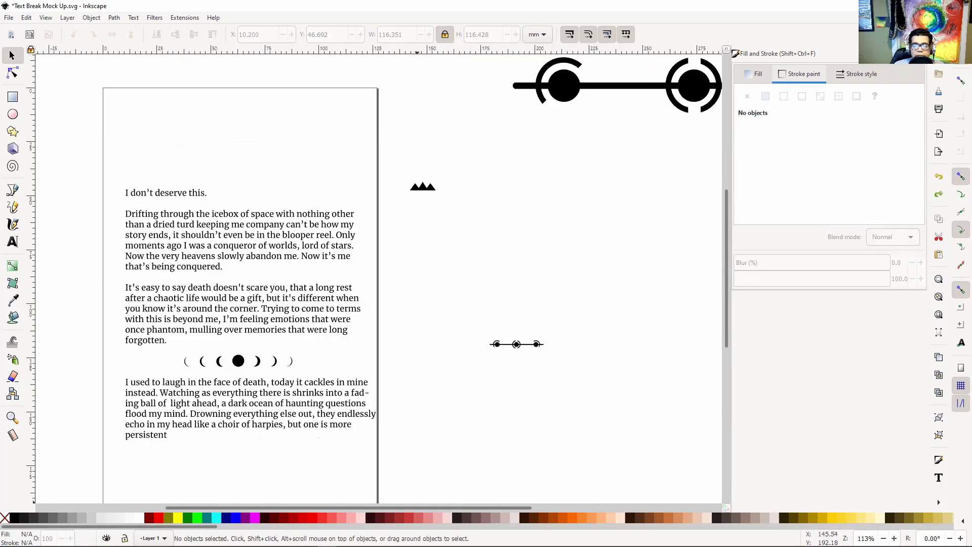
left_click(233, 364)
left_click_drag(233, 364, 475, 277)
left_click(595, 223)
- Place the three-triangle ornament in the gap between the second and third paragraphs, at X 56.965 mm and Y 124.783 mm
mouse_move(522, 248)
left_mouse_down()
mouse_move(459, 280)
mouse_move(336, 297)
left_mouse_up()
key("minus")
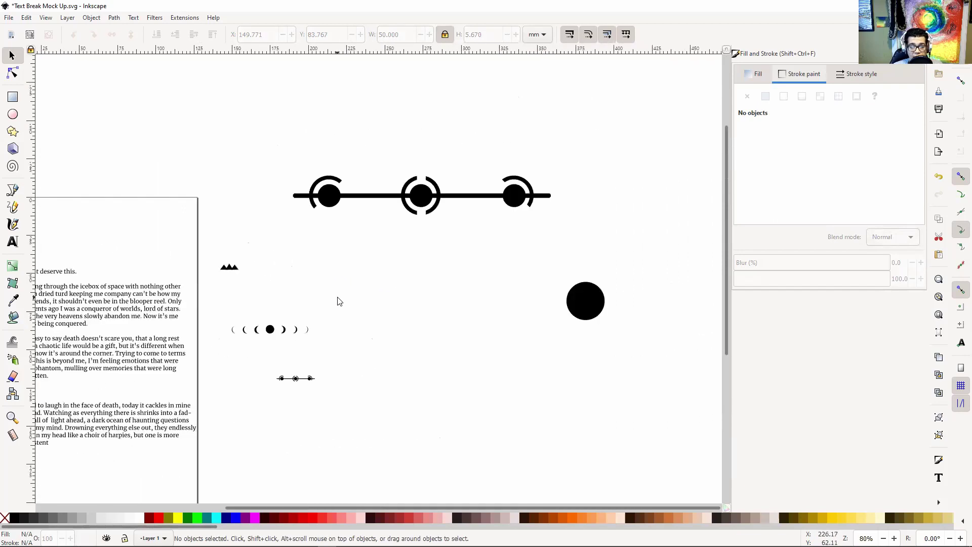
left_click_drag(408, 278, 498, 281)
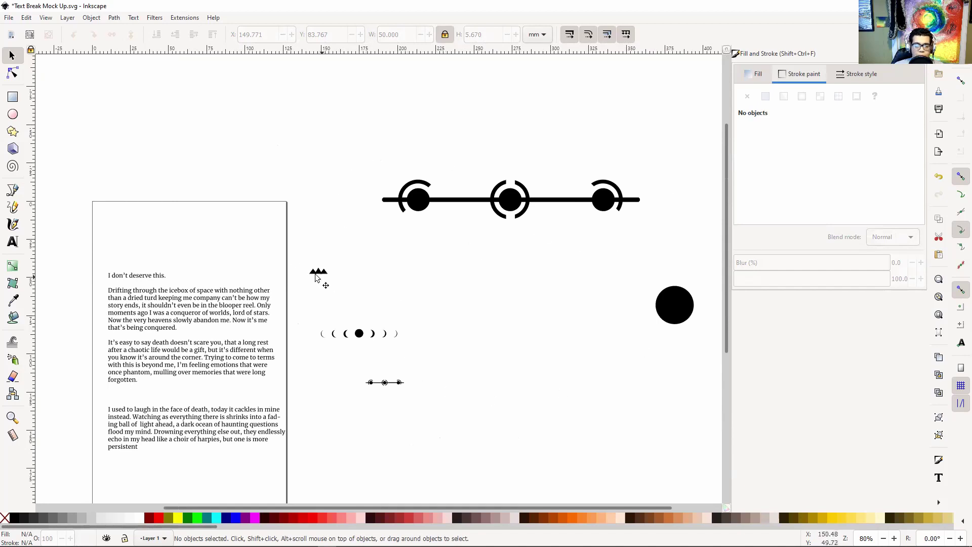
key("plus")
key("plus")
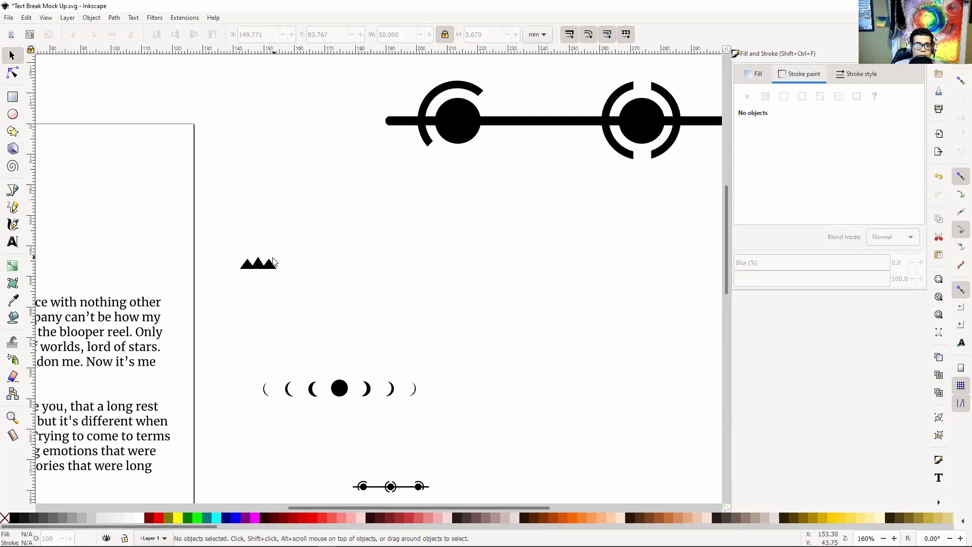
left_click(274, 263)
left_click_drag(274, 267, 313, 333)
scroll(469, 265, "left", 1)
scroll(468, 265, "left", 10)
scroll(468, 265, "down", 4)
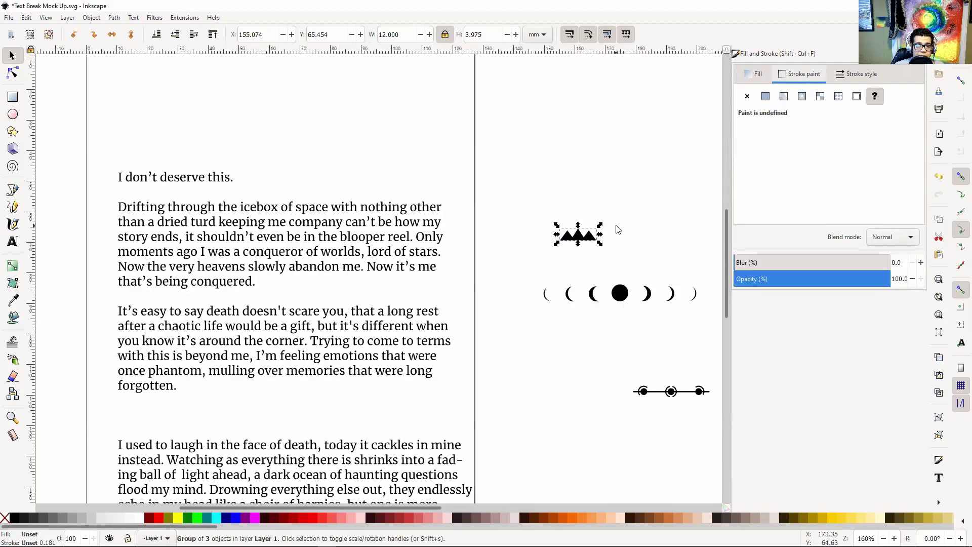
mouse_move(579, 240)
left_mouse_down()
mouse_move(515, 300)
mouse_move(254, 427)
mouse_move(278, 430)
mouse_move(265, 437)
left_mouse_up()
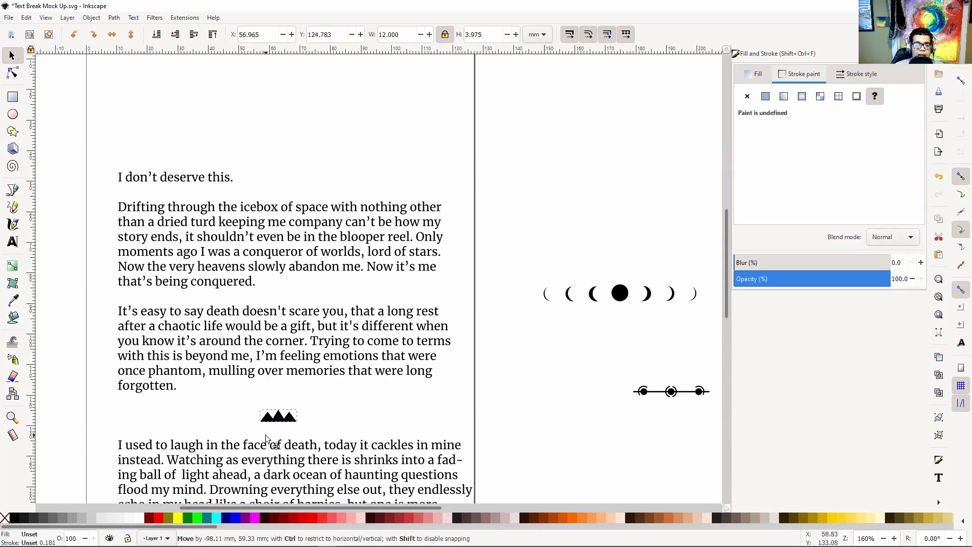
left_click(544, 353)
key("minus")
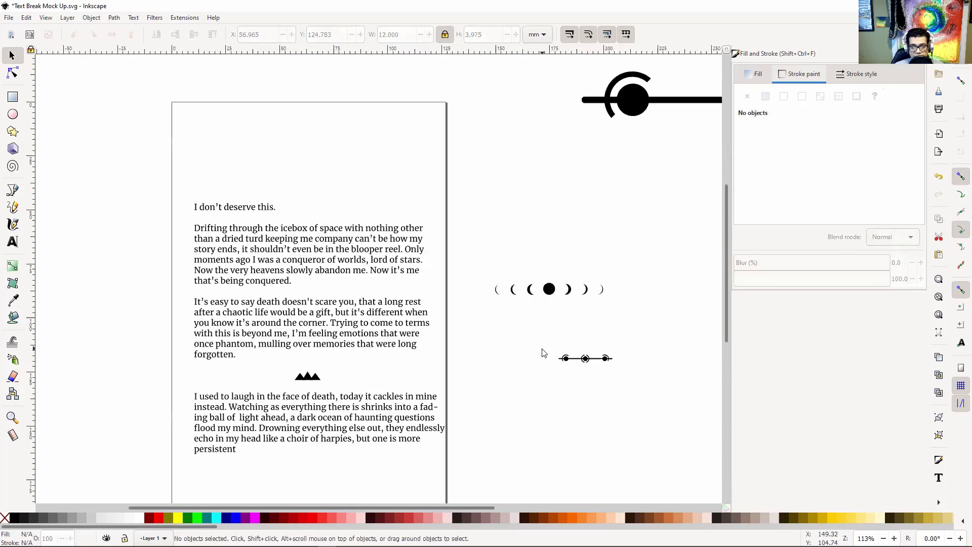
key("minus")
scroll(447, 260, "up", 2)
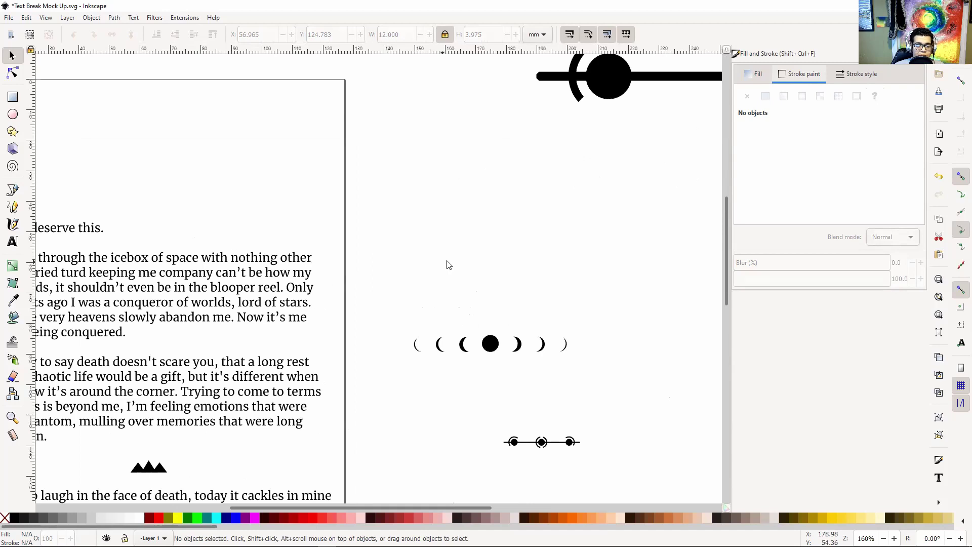
left_click_drag(447, 264, 543, 210)
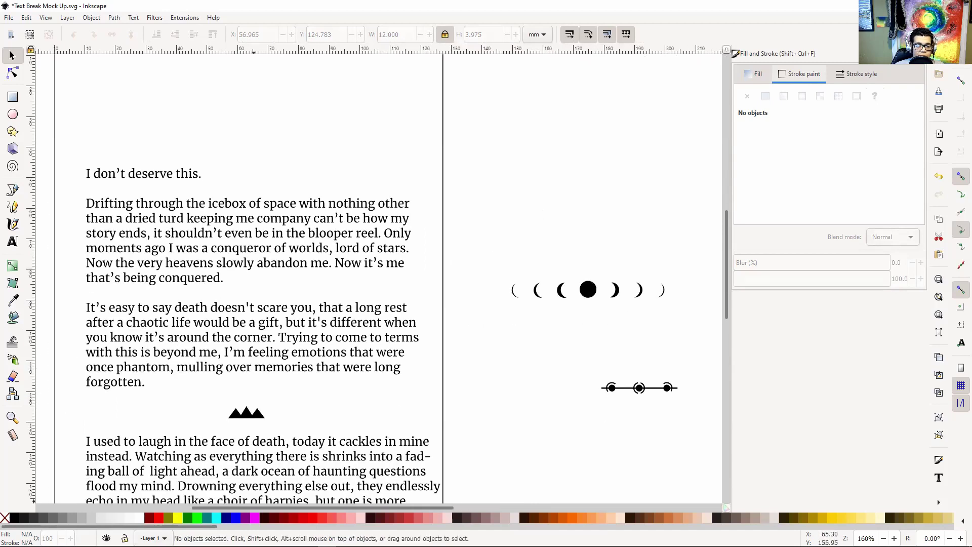
- Fill the three-triangle ornament in the paragraph gap with 70% Gray after trying 50% Gray
left_click(249, 420)
left_click(65, 521)
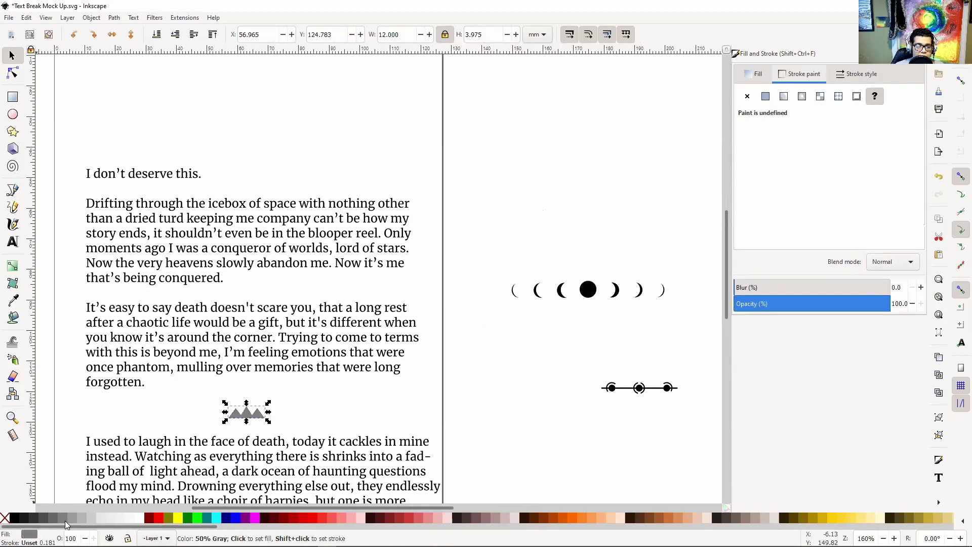
left_click(37, 517)
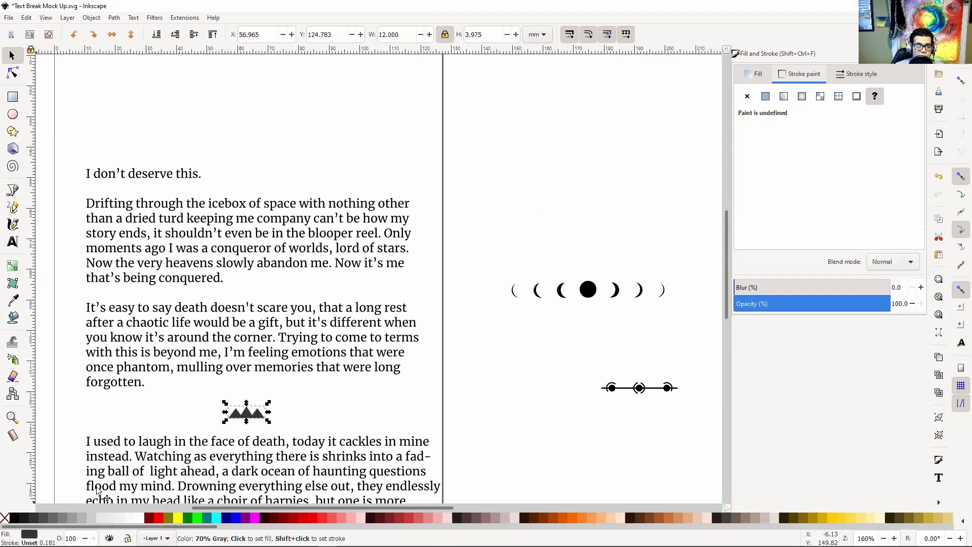
left_click(521, 381)
- Review the moon-phase row, the large and small circle-and-line ornaments, and the page mock-up side by side
left_click_drag(555, 365, 529, 355)
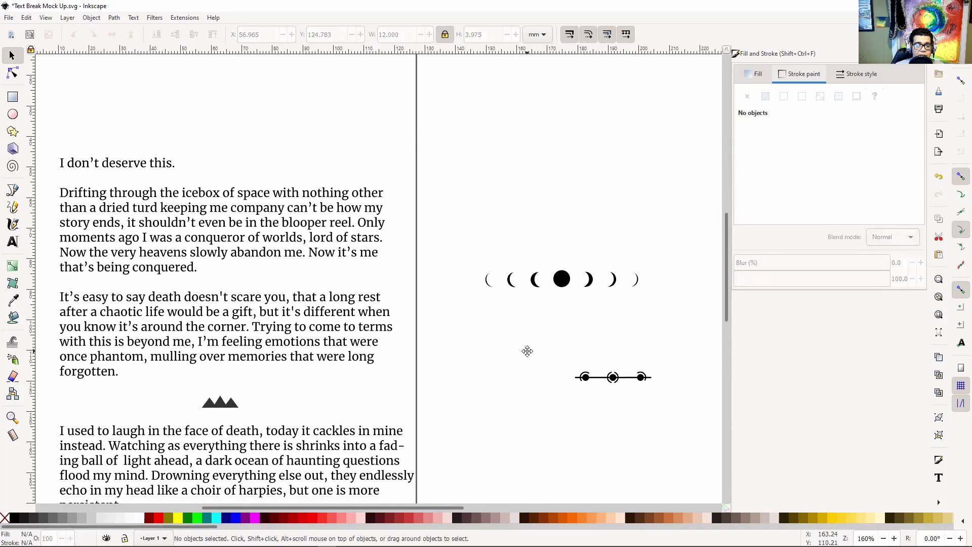
scroll(529, 355, "down", 2)
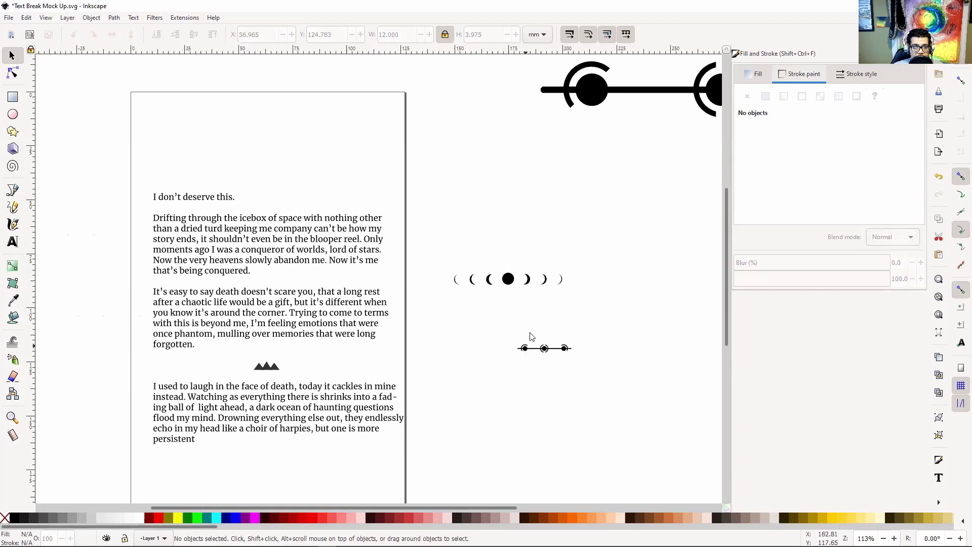
scroll(520, 276, "down", 1)
left_click_drag(582, 260, 455, 266)
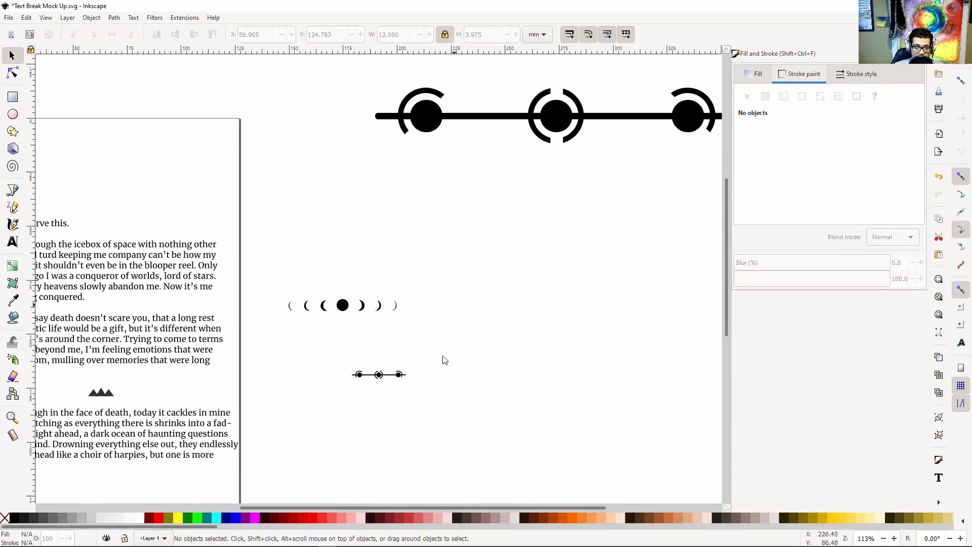
left_click(338, 308)
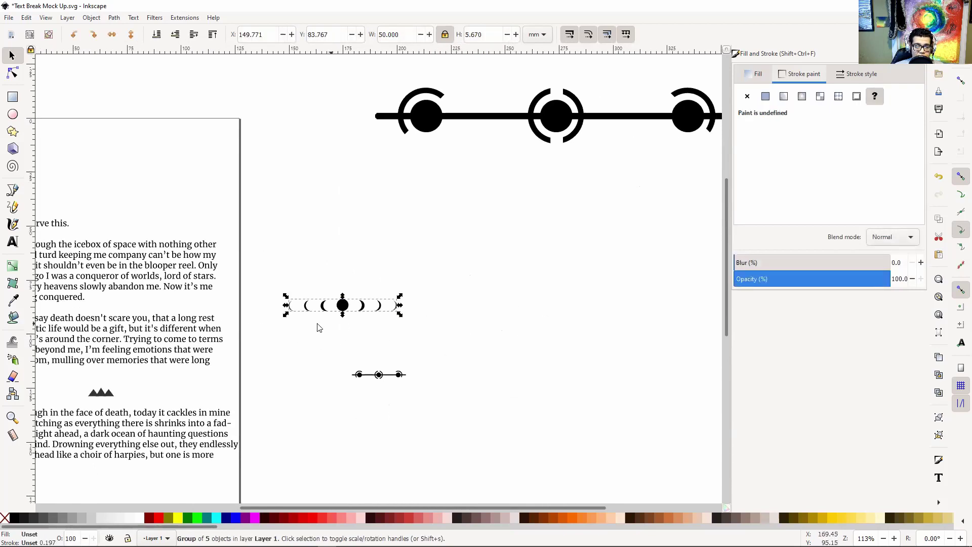
left_click_drag(535, 212, 250, 360)
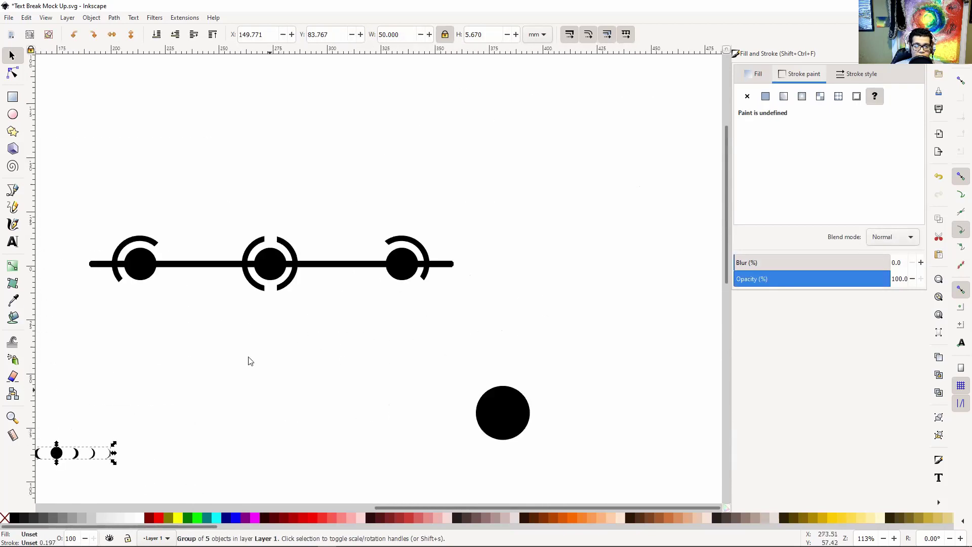
left_click(287, 256)
left_click_drag(250, 422, 269, 418)
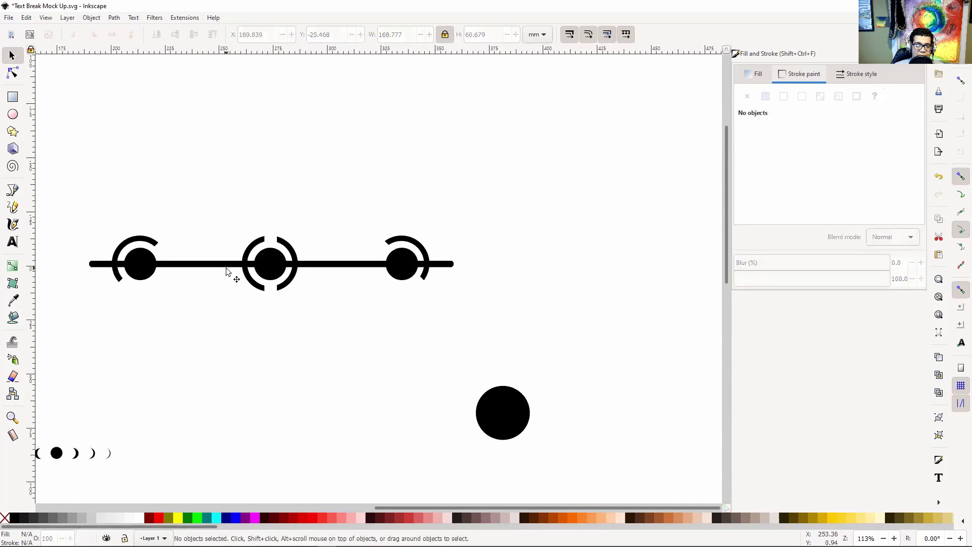
left_click_drag(205, 281, 249, 297)
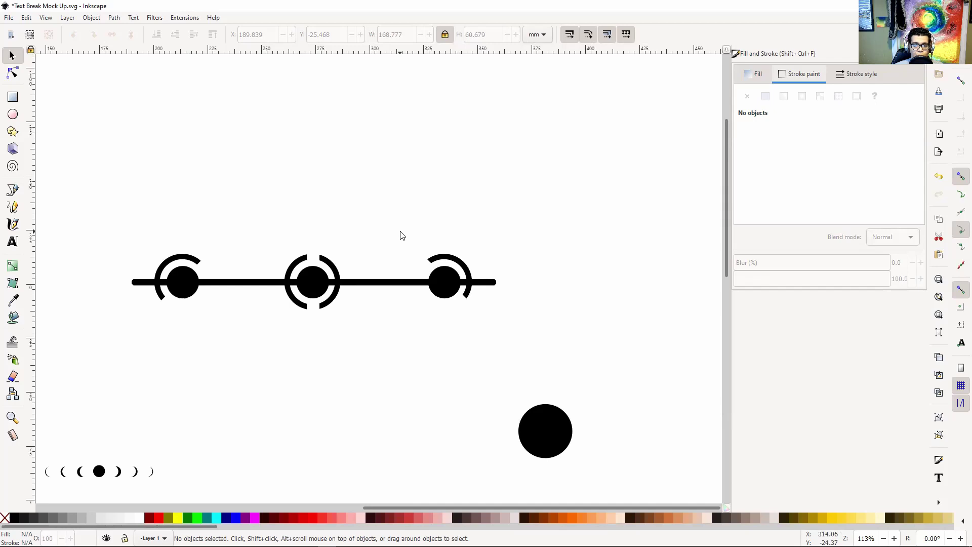
key("minus")
key("minus")
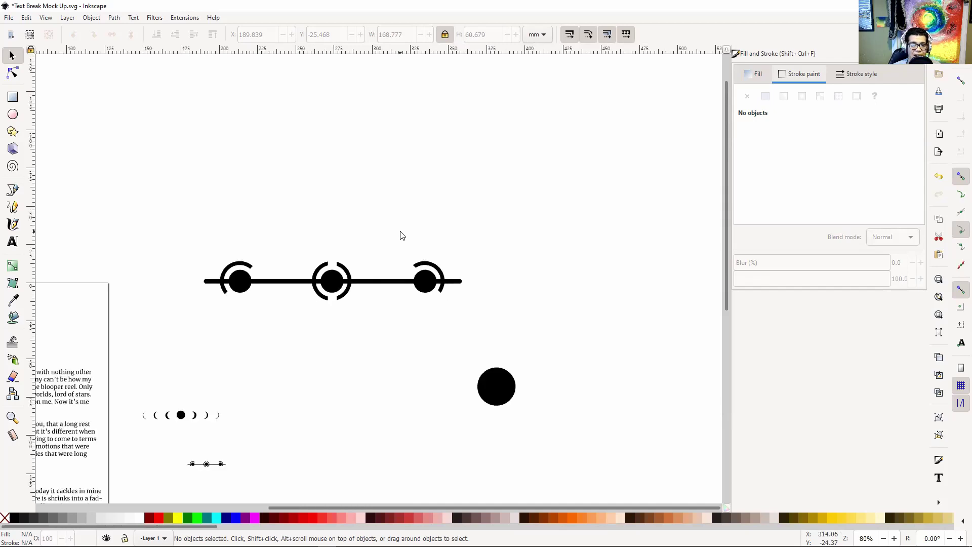
left_click_drag(312, 233, 375, 238)
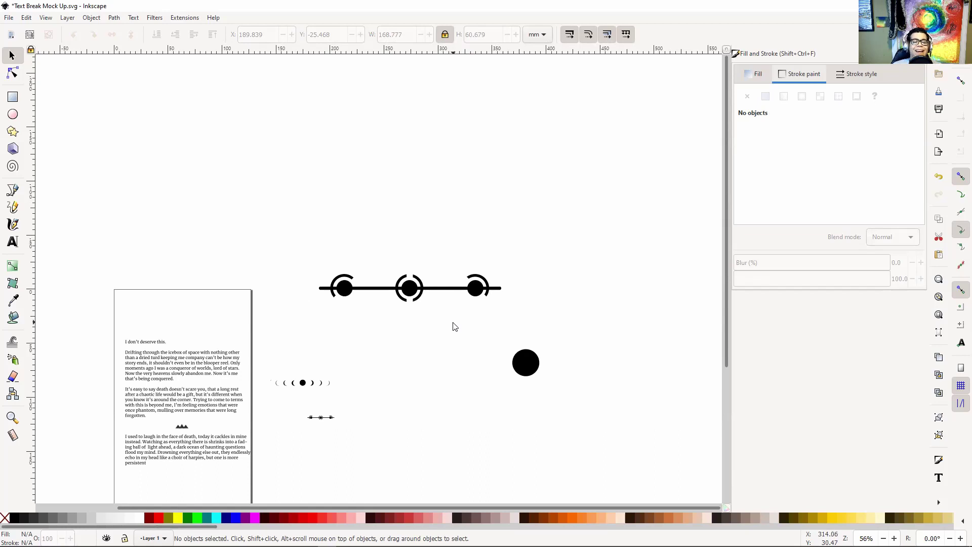
left_click_drag(482, 348, 461, 226)
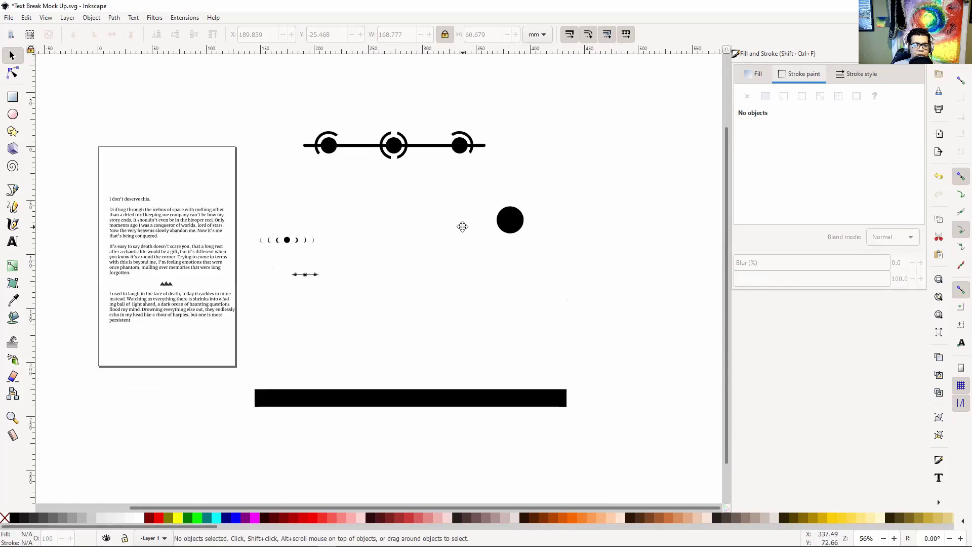
left_click_drag(294, 284, 373, 334)
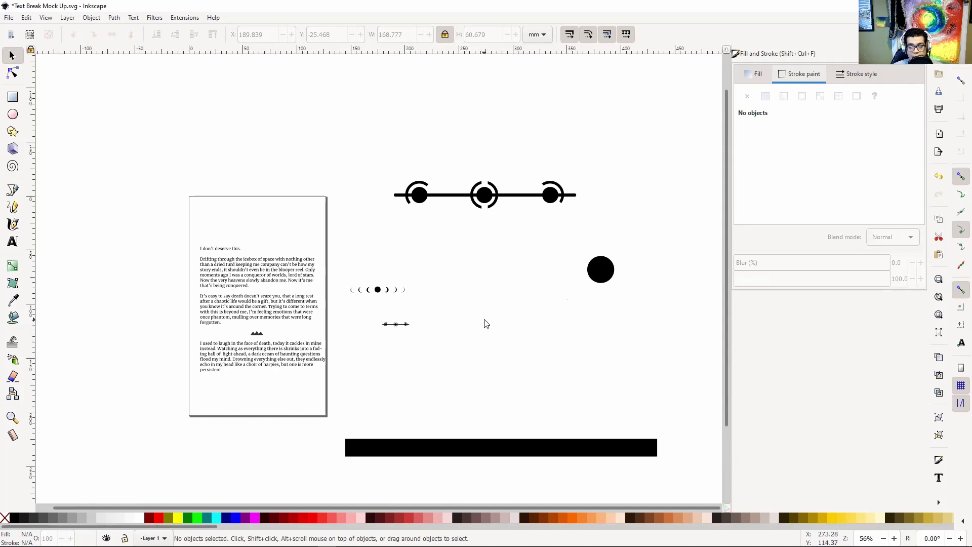
- Save the mock-up document with the gray triangle ornament in place
key("plus")
left_click_drag(517, 288, 451, 305)
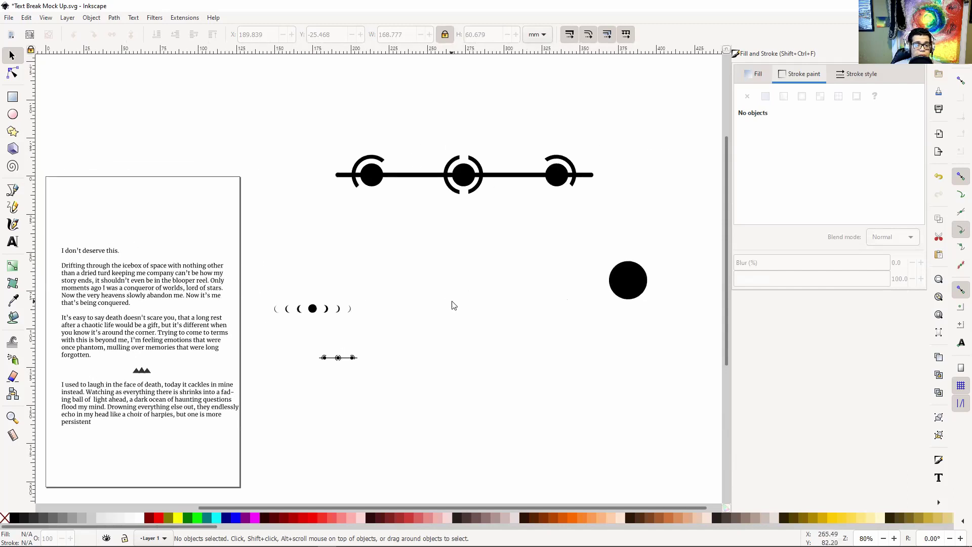
key("ctrl+s")
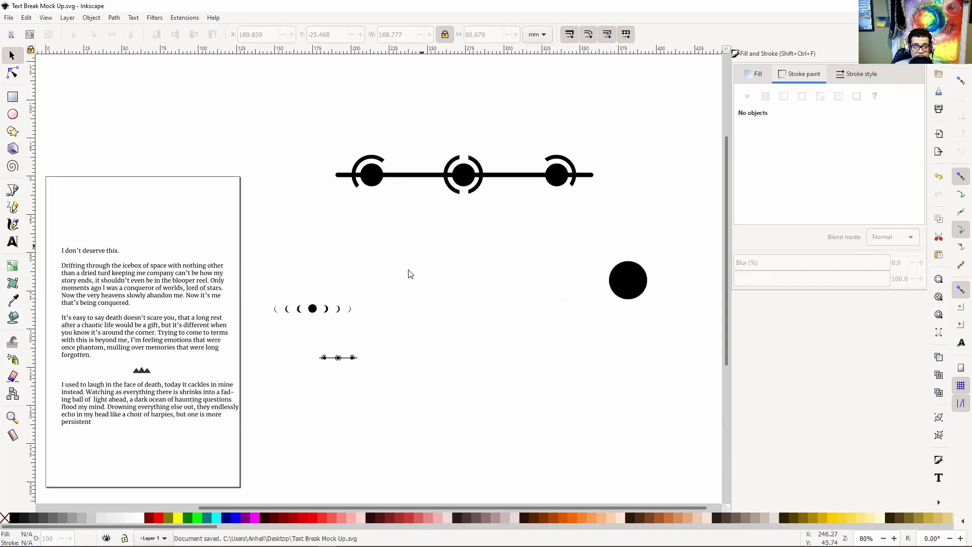
- Add the text "Chapter 5" in 30 pt sans-serif in the empty area above the page
left_click_drag(409, 275, 432, 283)
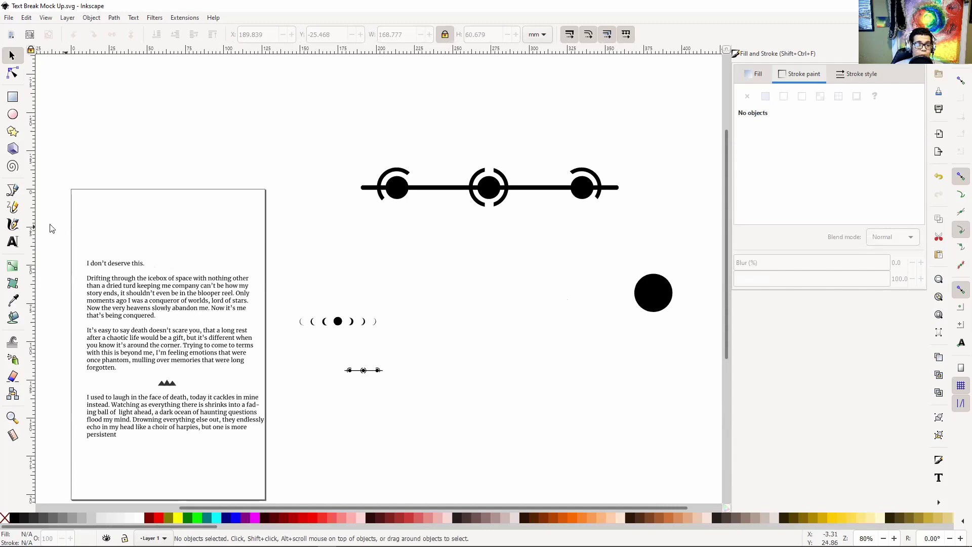
left_click(12, 241)
left_click(246, 153)
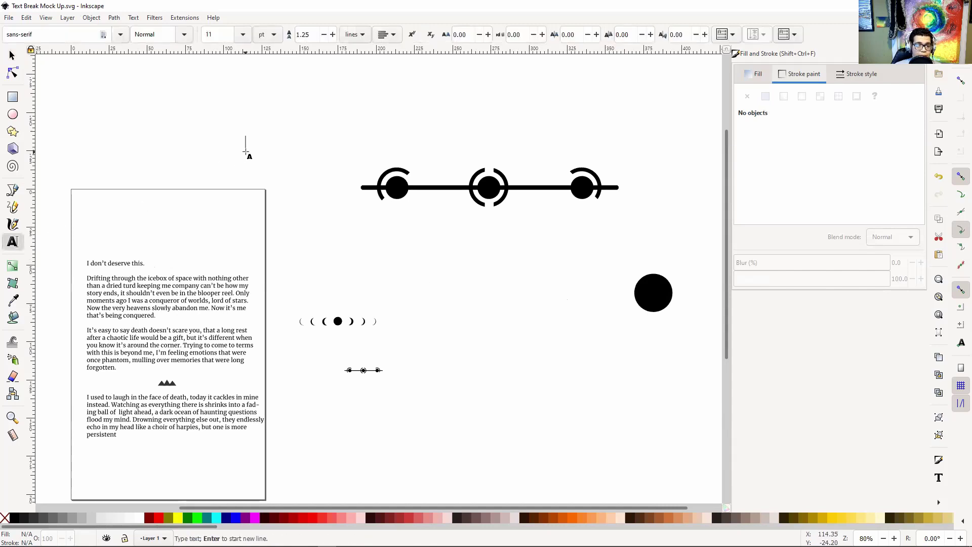
type("Chap")
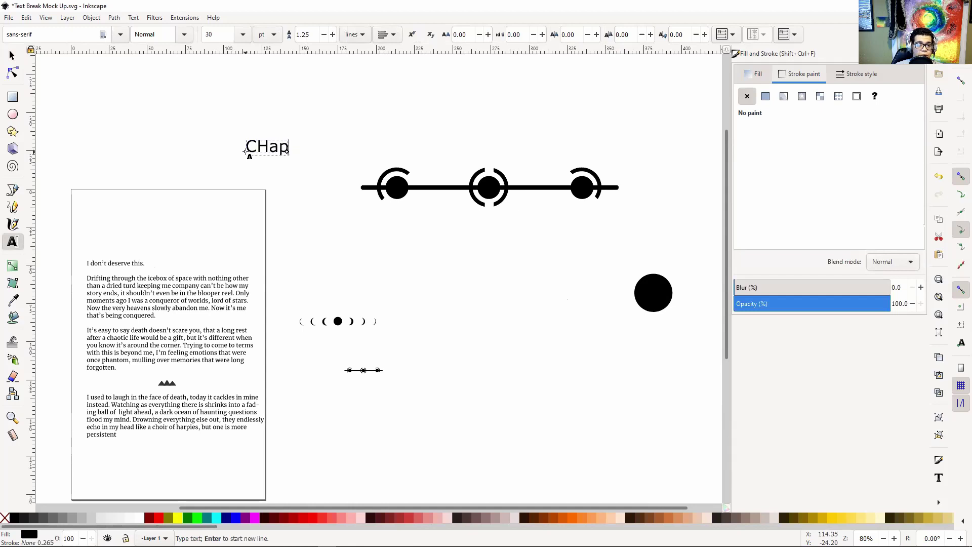
key("BackSpace")
key("BackSpace")
key("BackSpace")
type("h")
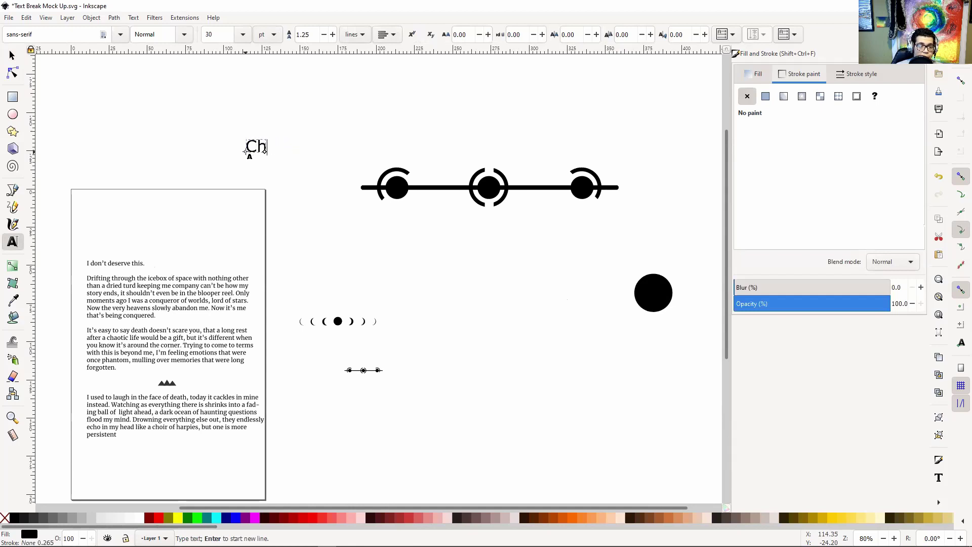
type("apter ")
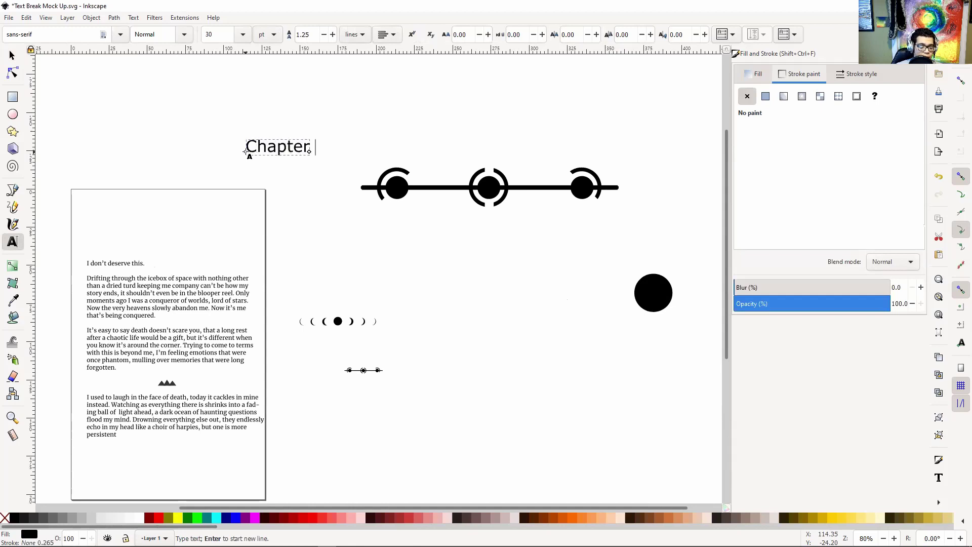
type("5")
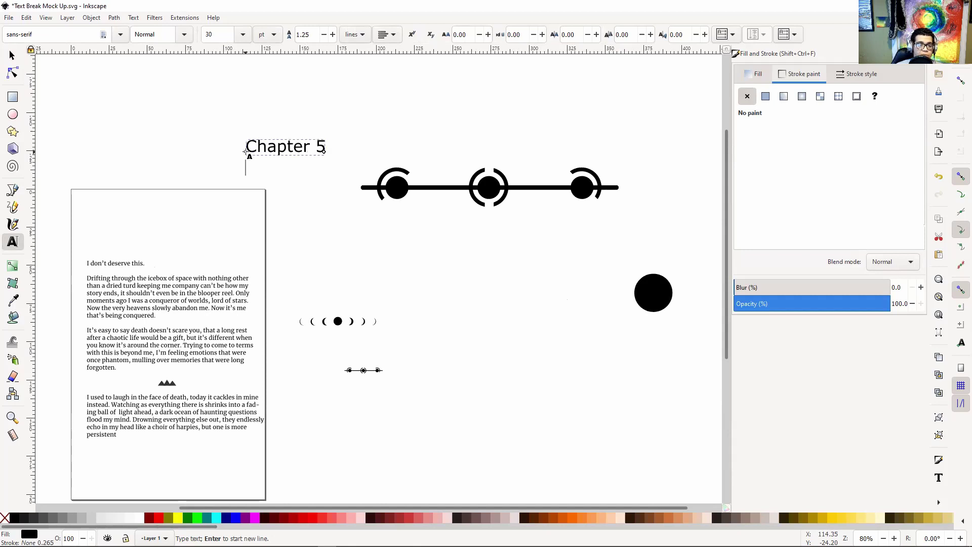
- Move the "Chapter 5" heading onto the page above the first paragraph, at X 11.201 mm and Y 22.121 mm
left_click(12, 54)
left_click_drag(274, 151, 105, 238)
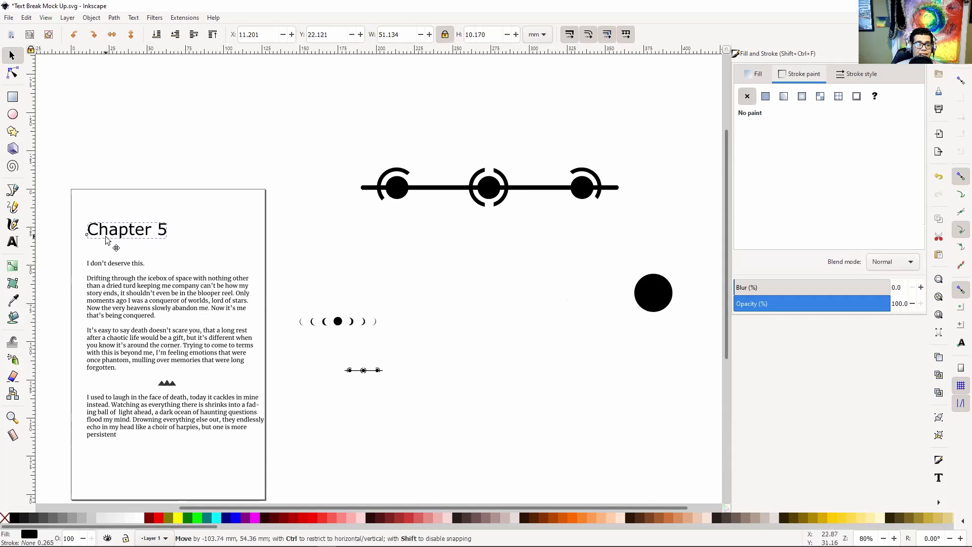
left_click(310, 167)
- Check the page layout with its chapter heading and save the document
left_click_drag(271, 180, 354, 184)
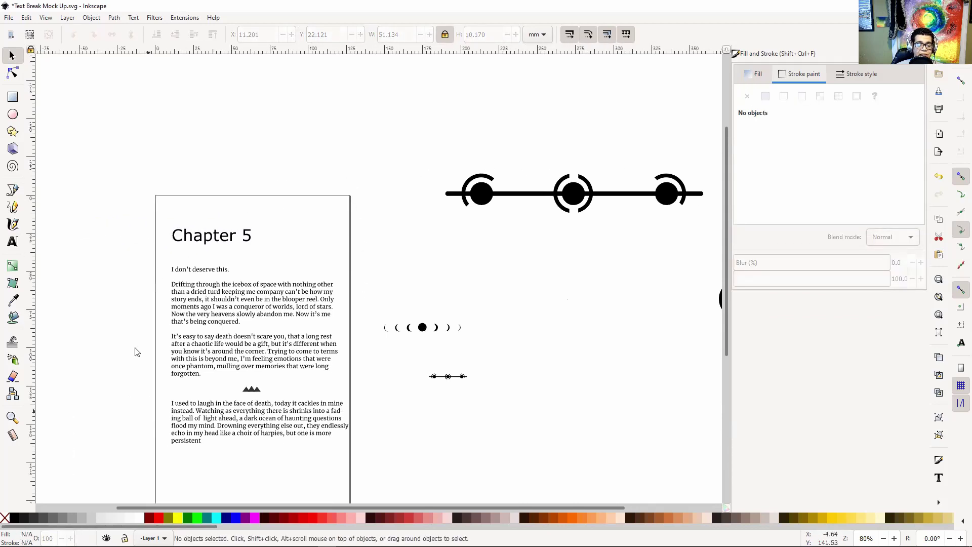
left_click_drag(378, 239, 348, 228)
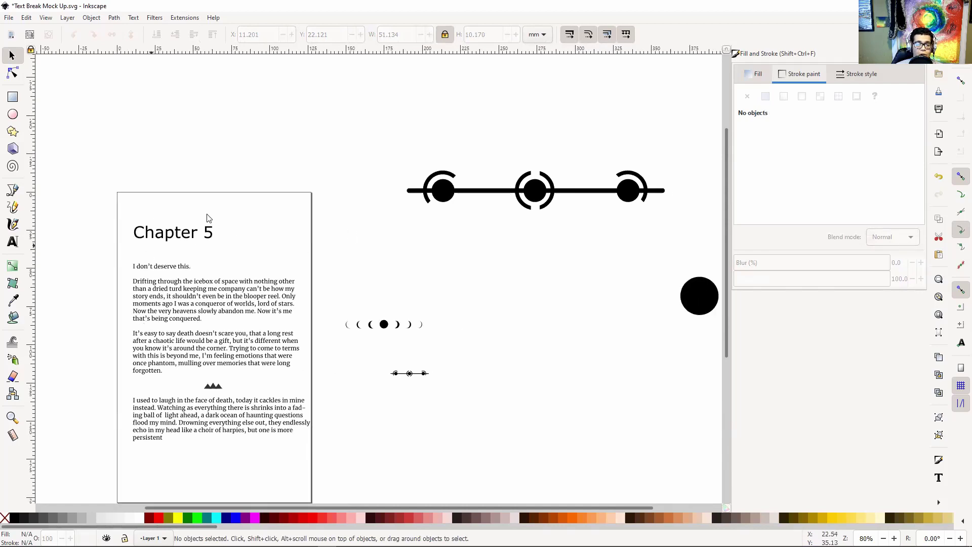
left_click_drag(413, 226, 380, 208)
mouse_move(436, 289)
left_mouse_down()
mouse_move(411, 272)
mouse_move(437, 284)
left_mouse_up()
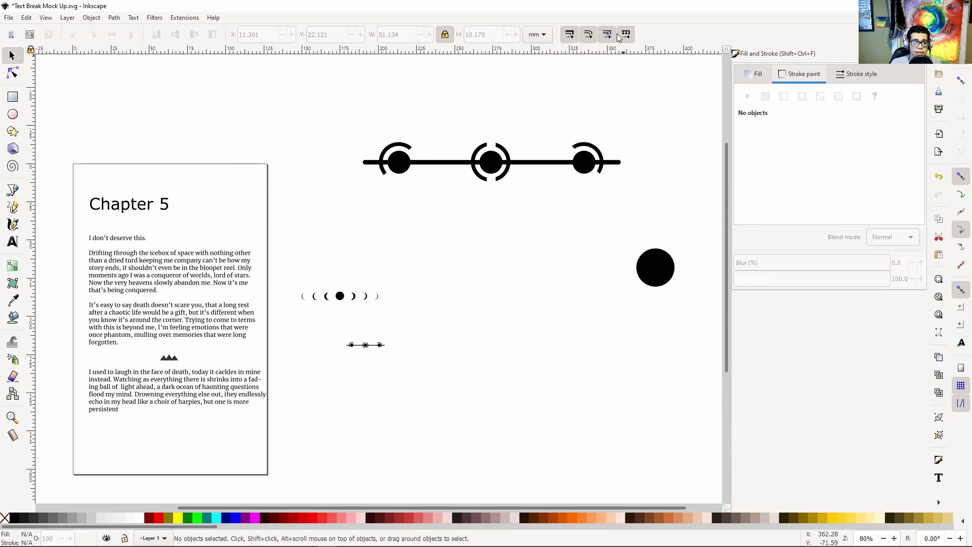
key("ctrl+s")
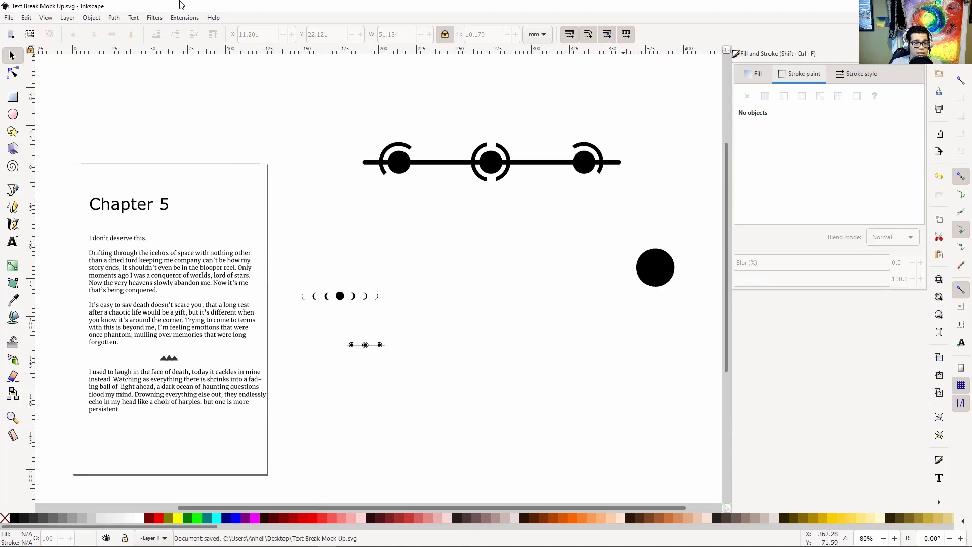